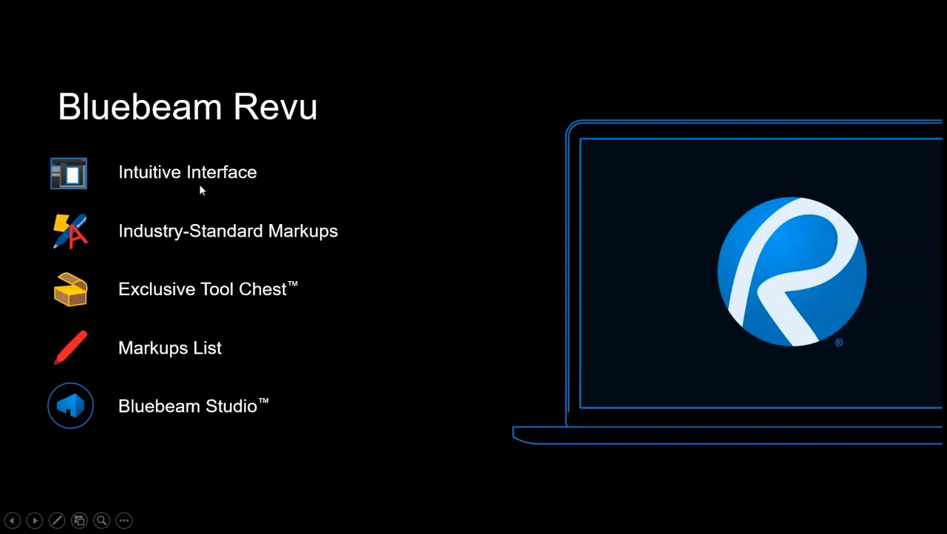
{"action": "left_click", "coordinate": [198, 183]}
{"action": "left_click", "coordinate": [216, 241]}
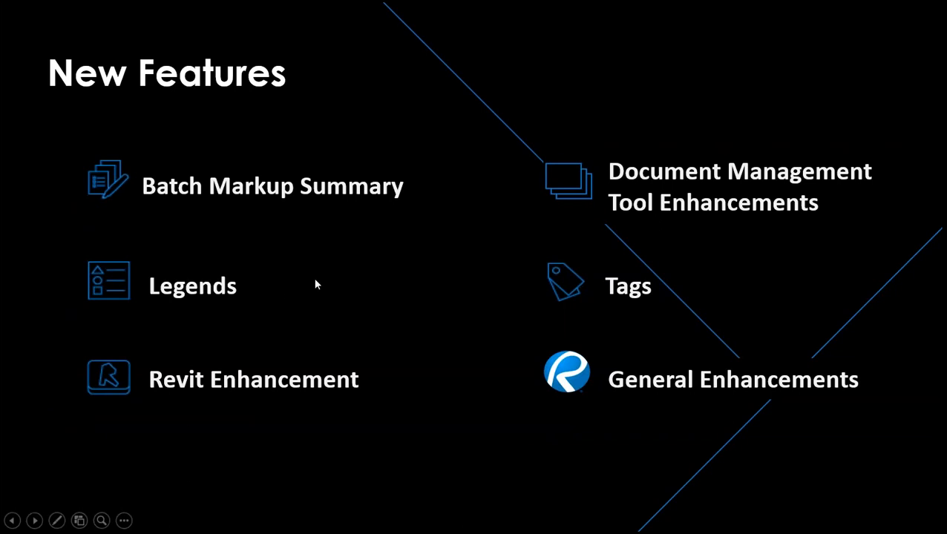
Leave the slide show, switch to Bluebeam Revu and look through its Markup, Document and File commands
{"action": "key", "text": "Escape"}
{"action": "left_click", "coordinate": [419, 520]}
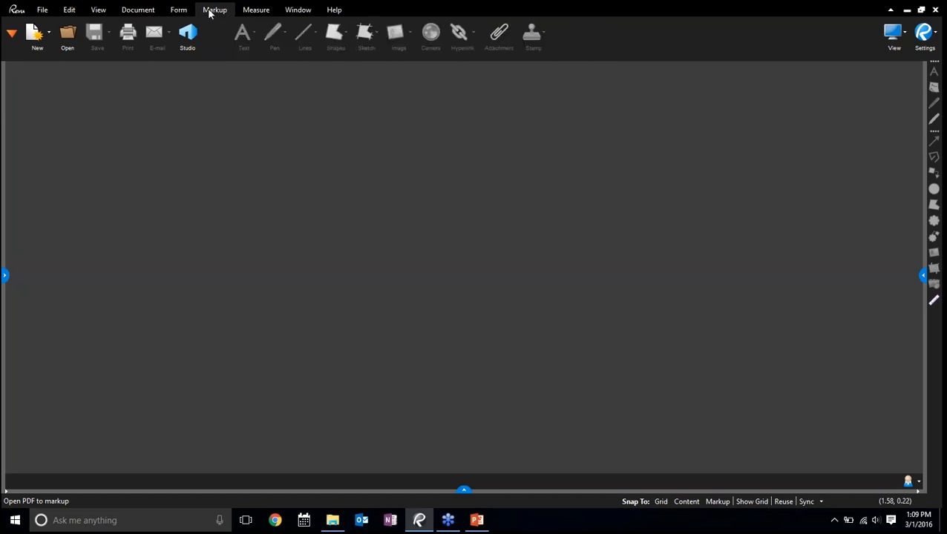
{"action": "left_click", "coordinate": [211, 11]}
{"action": "left_click", "coordinate": [151, 10]}
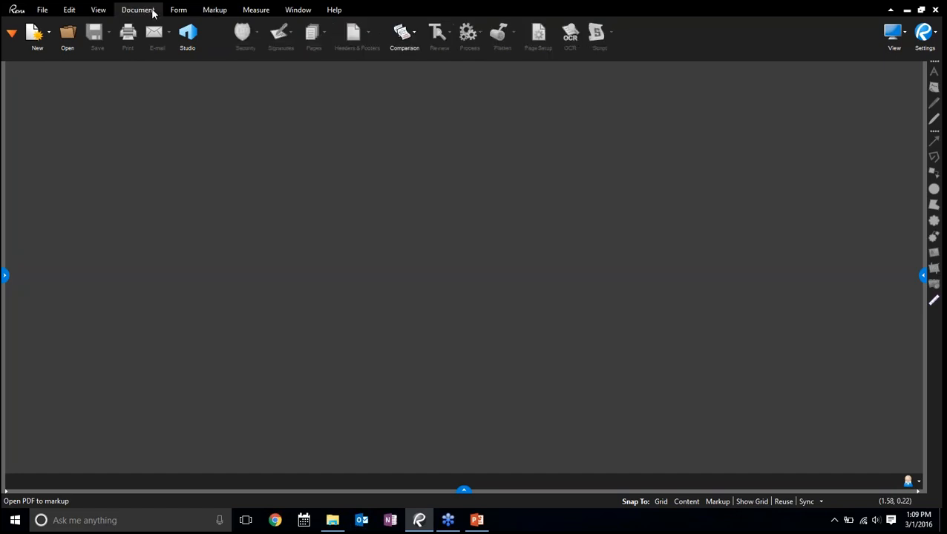
{"action": "left_click", "coordinate": [42, 12]}
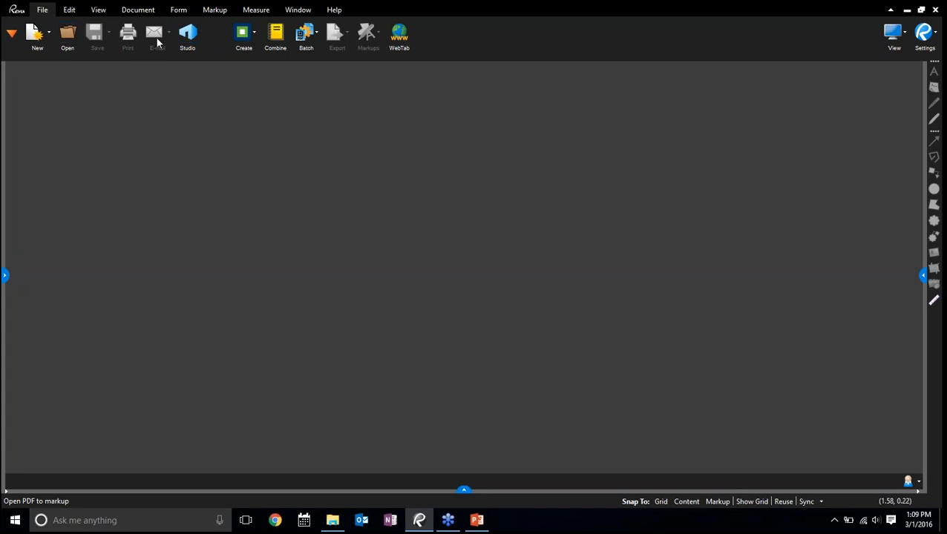
{"action": "left_click", "coordinate": [200, 45]}
Show and hide the Tool Chest panel, and do the same with the panel along the workspace's lower edge
{"action": "left_click", "coordinate": [7, 279]}
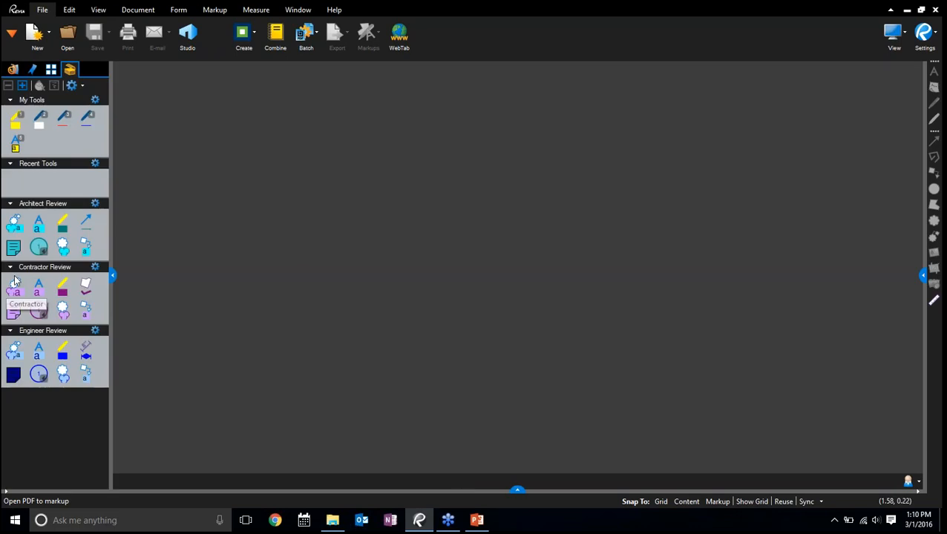
{"action": "left_click", "coordinate": [113, 278]}
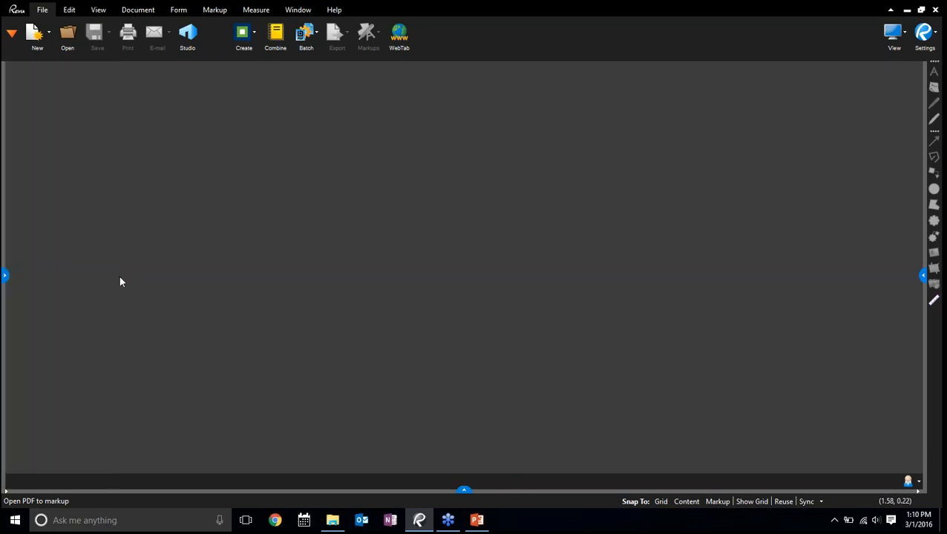
{"action": "left_click", "coordinate": [464, 490]}
{"action": "left_click", "coordinate": [463, 423]}
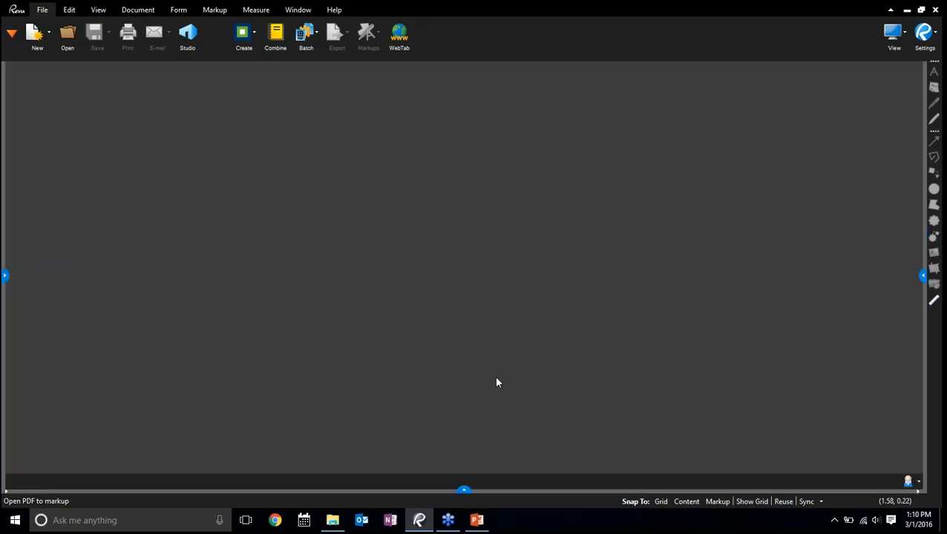
Collapse the Sessions and Projects lists in the Studio panel, make the panel narrower and hide it
{"action": "left_click", "coordinate": [922, 278]}
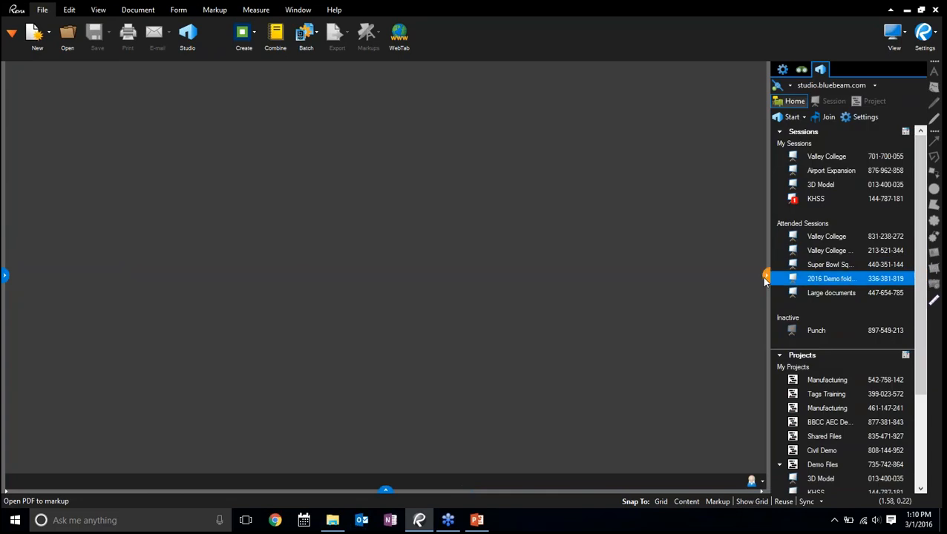
{"action": "left_click", "coordinate": [779, 132]}
{"action": "left_click", "coordinate": [780, 144]}
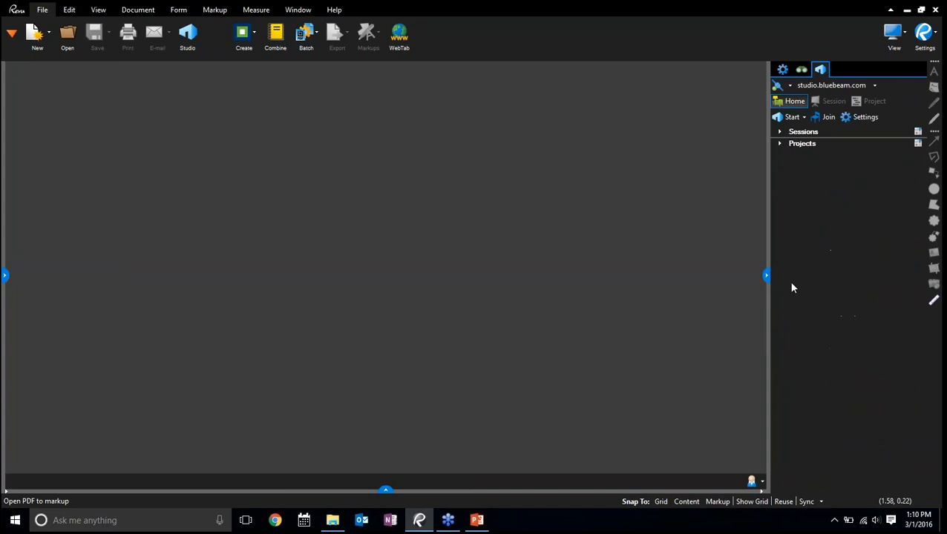
{"action": "left_click", "coordinate": [766, 276]}
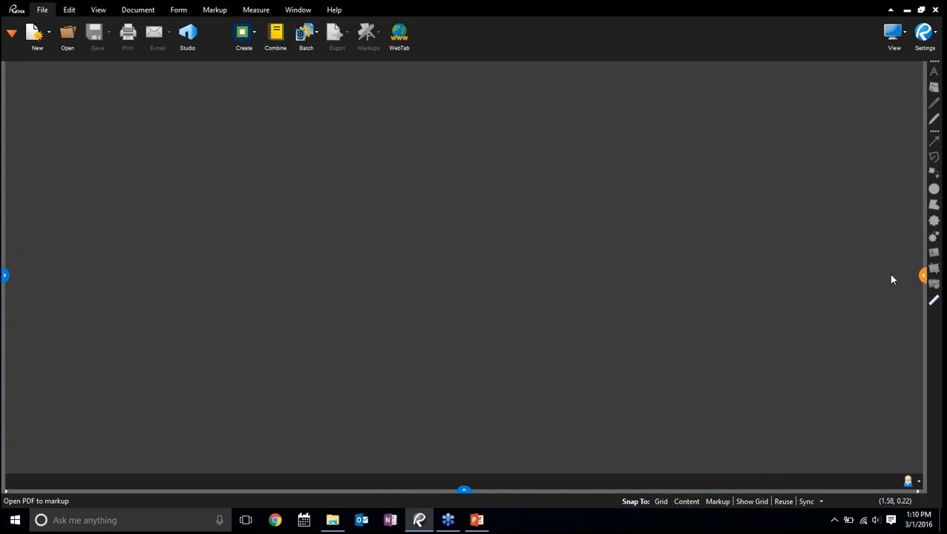
{"action": "left_click_drag", "start_coordinate": [891, 275], "coordinate": [861, 255]}
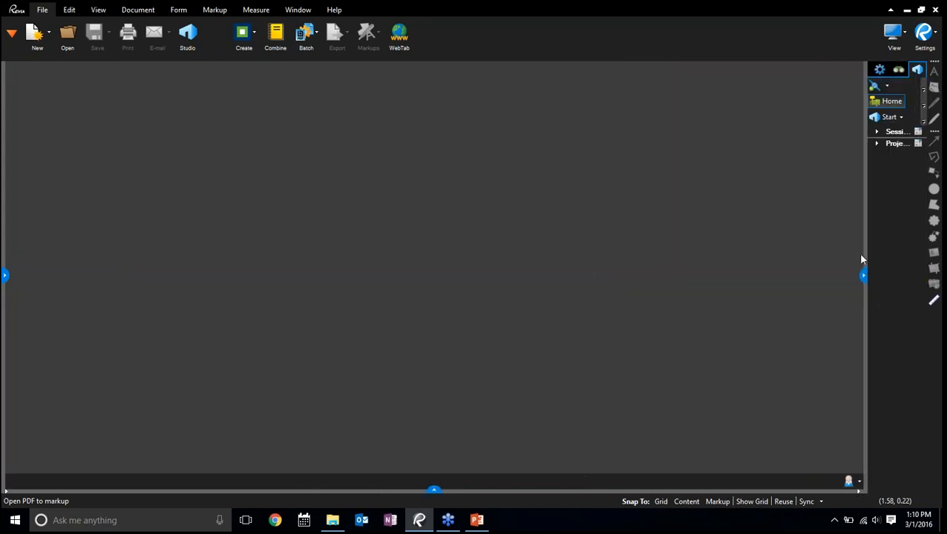
{"action": "left_click", "coordinate": [863, 276]}
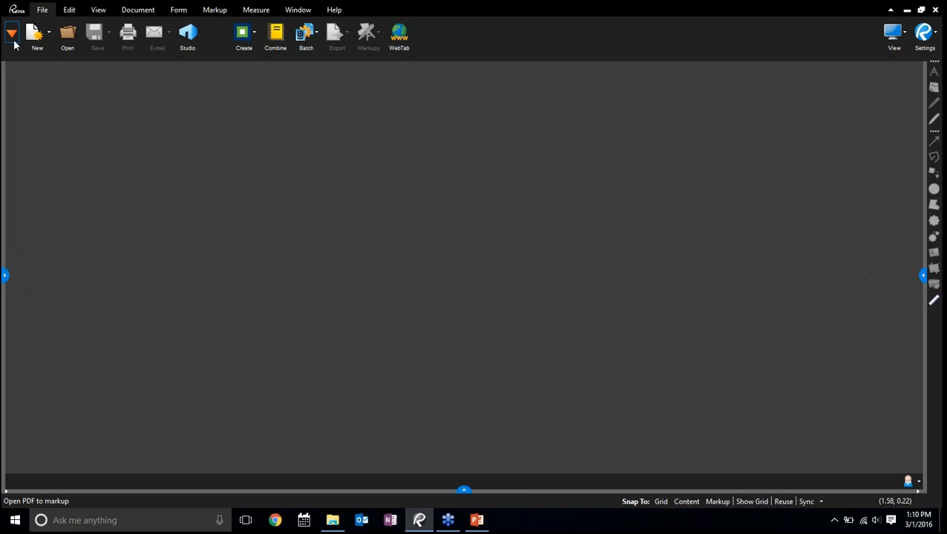
Switch the workspace to the Tablet profile
{"action": "left_click", "coordinate": [97, 15]}
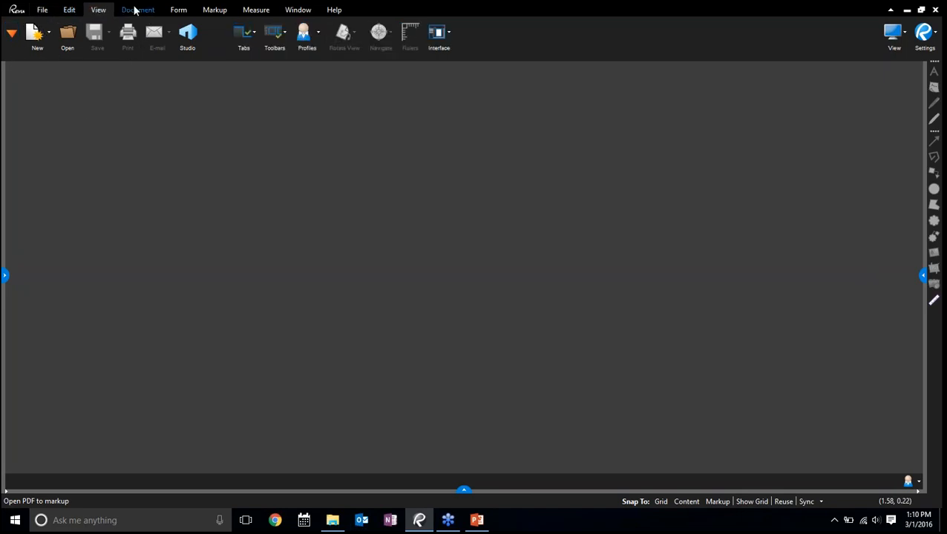
{"action": "left_click", "coordinate": [318, 35]}
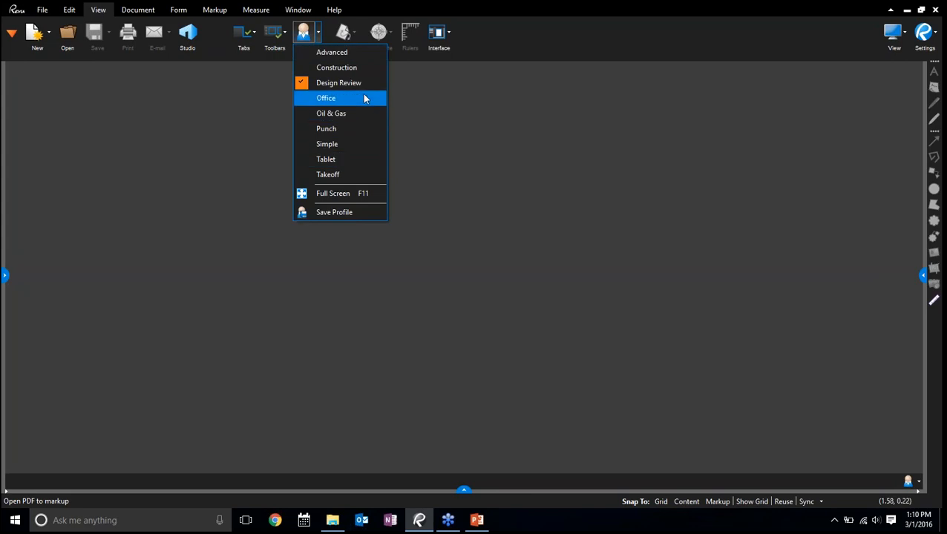
{"action": "left_click", "coordinate": [326, 160]}
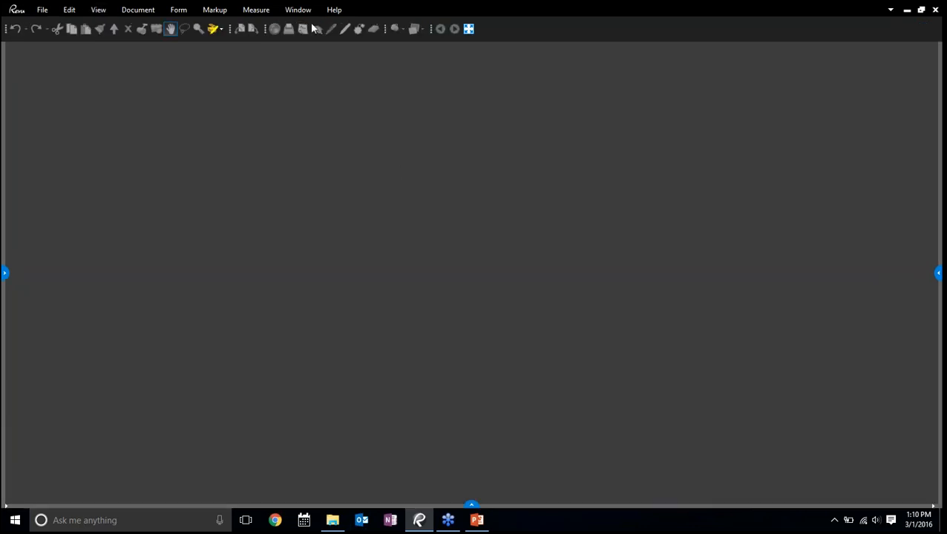
Return the workspace to the Design Review profile and look over the list of available profiles
{"action": "left_click", "coordinate": [99, 11]}
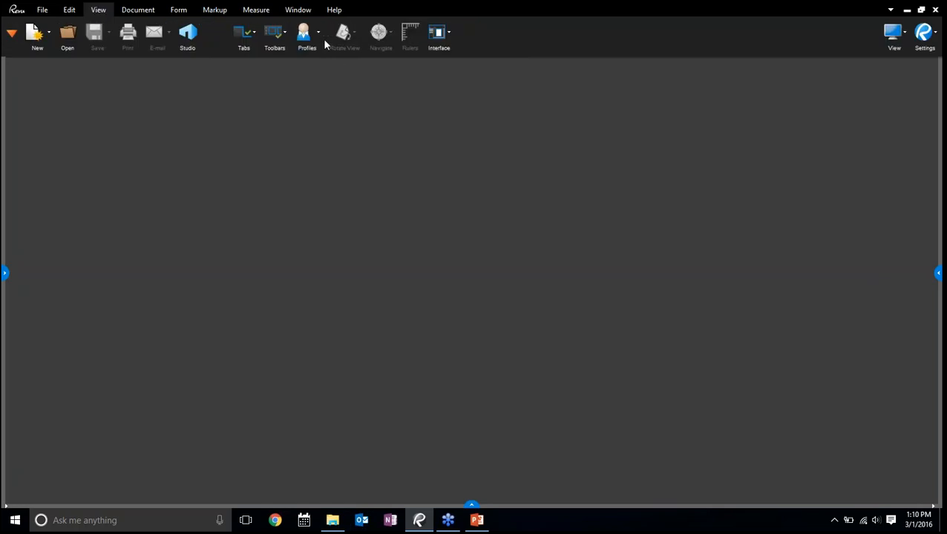
{"action": "left_click", "coordinate": [319, 35]}
{"action": "left_click", "coordinate": [324, 84]}
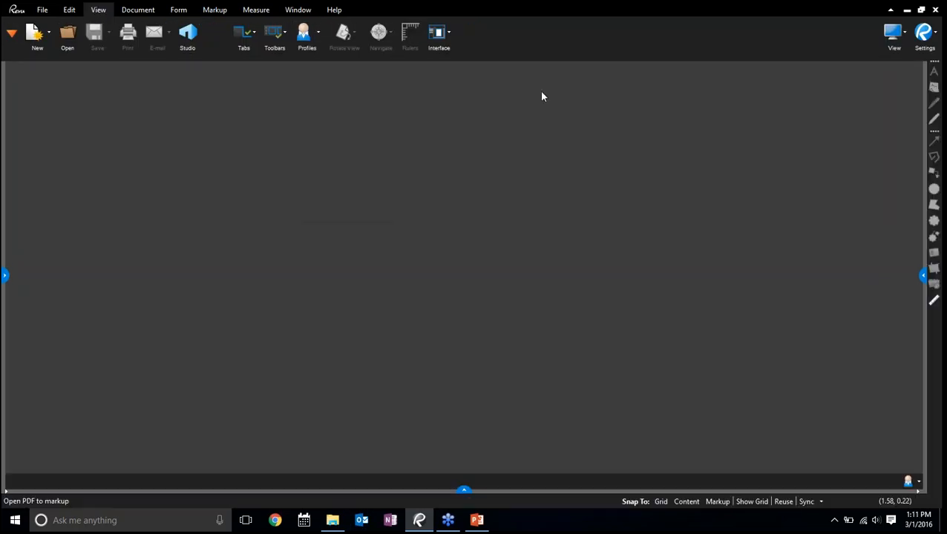
{"action": "left_click", "coordinate": [317, 35]}
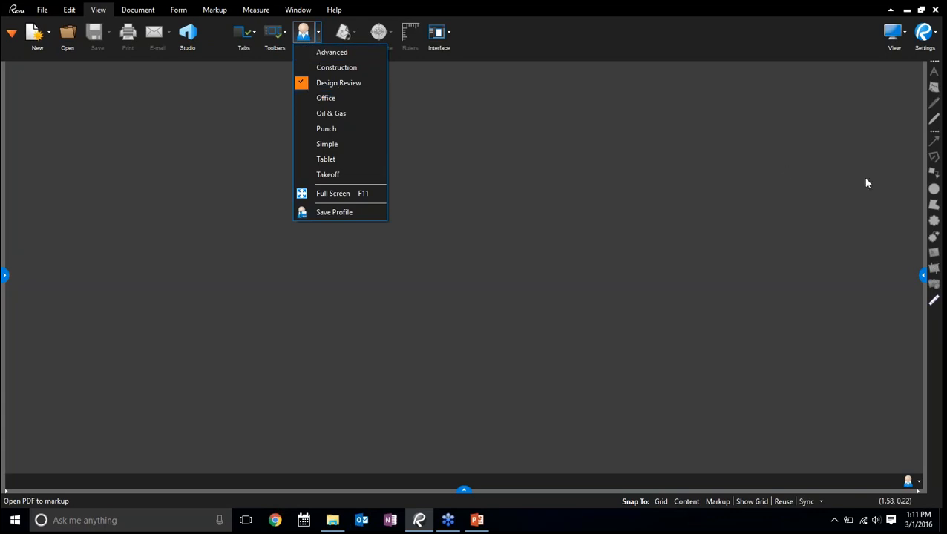
{"action": "left_click", "coordinate": [514, 210]}
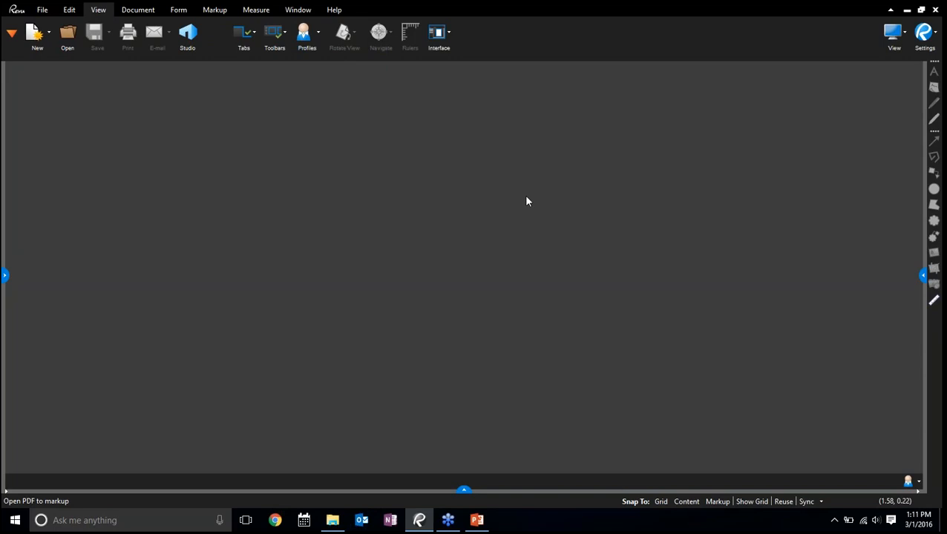
Open the File Access panel and widen it so that the recent file names are readable
{"action": "left_click", "coordinate": [11, 34]}
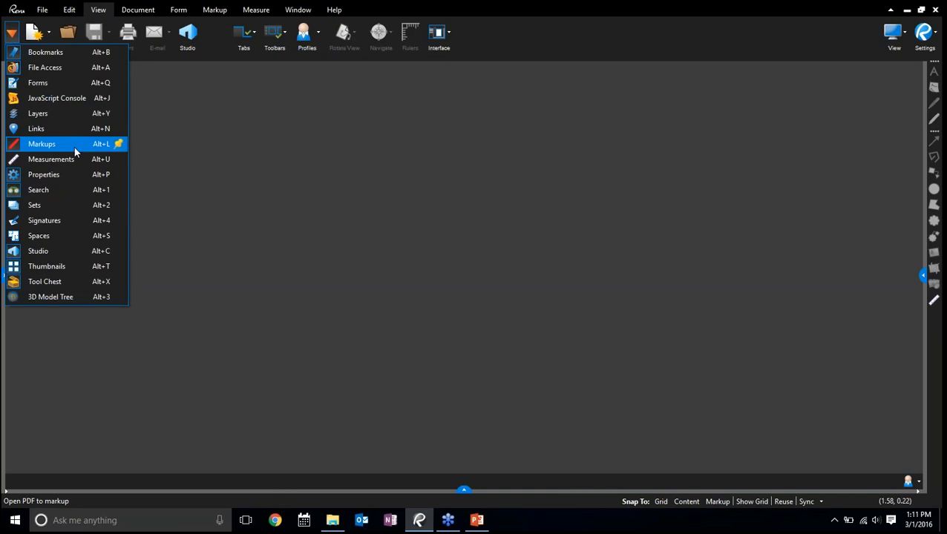
{"action": "left_click", "coordinate": [49, 70]}
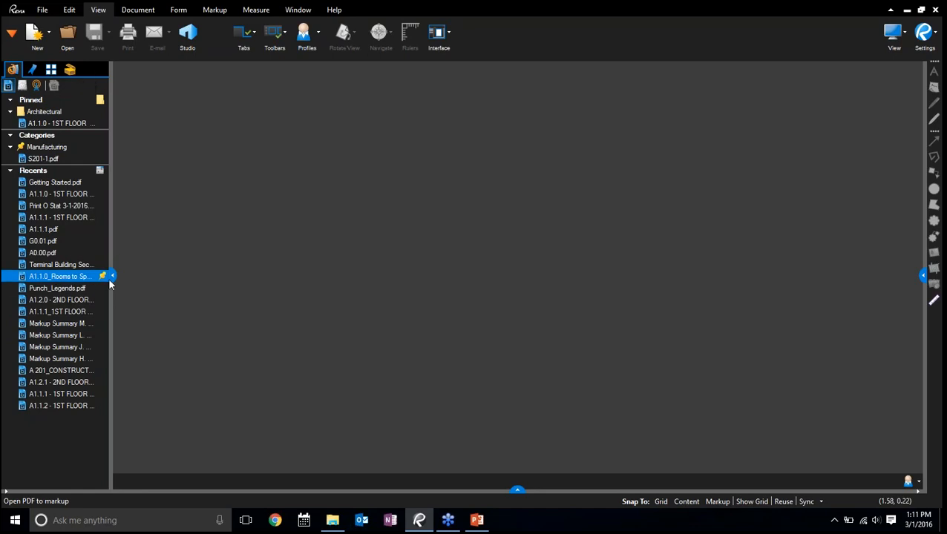
{"action": "left_click_drag", "start_coordinate": [112, 277], "coordinate": [173, 281]}
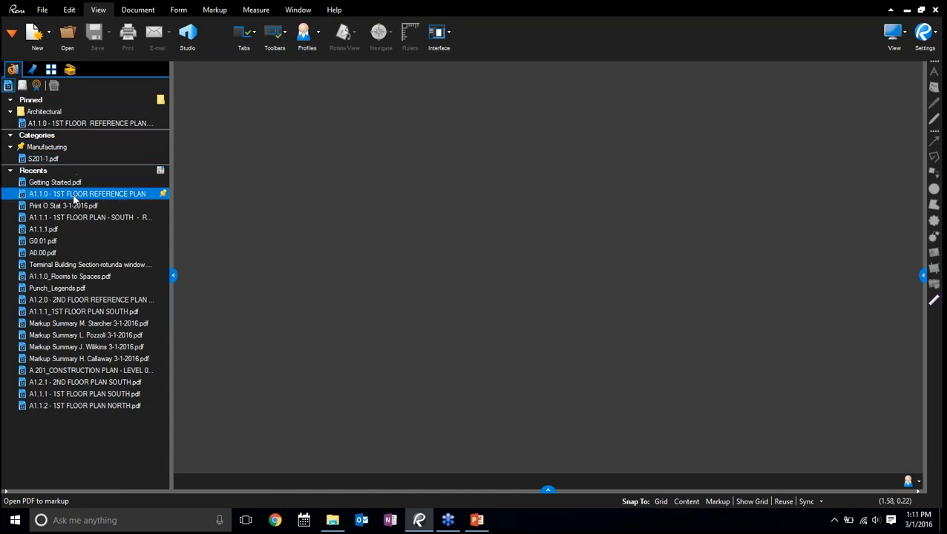
Preview the recent files, open A1.1.0 - 1ST FLOOR REFERENCE PLAN - REV 1 and fit the whole page in view
{"action": "mouse_move", "coordinate": [74, 198]}
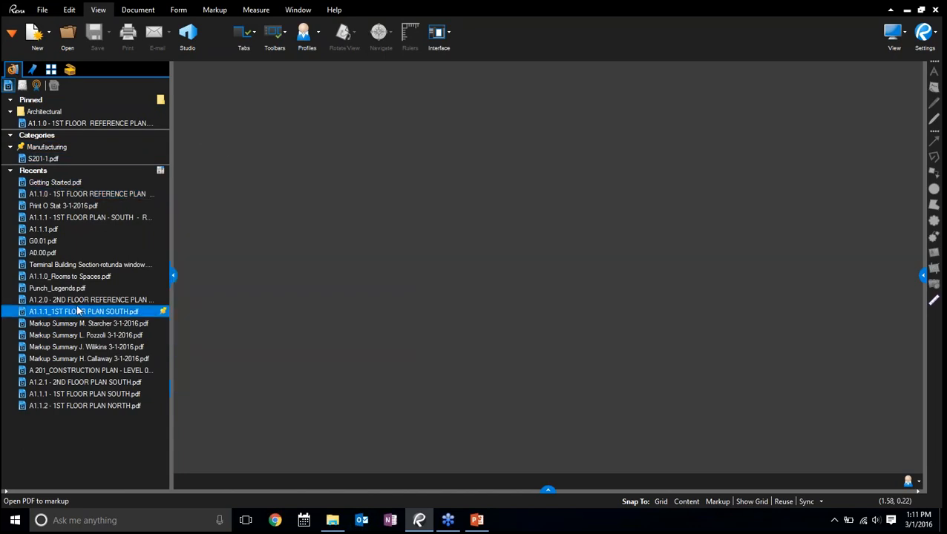
{"action": "mouse_move", "coordinate": [78, 311]}
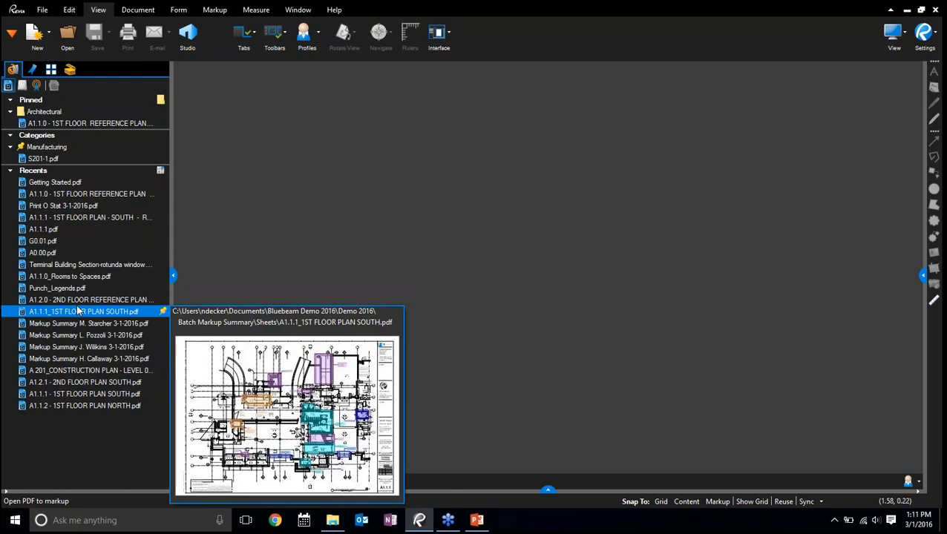
{"action": "left_click", "coordinate": [83, 194]}
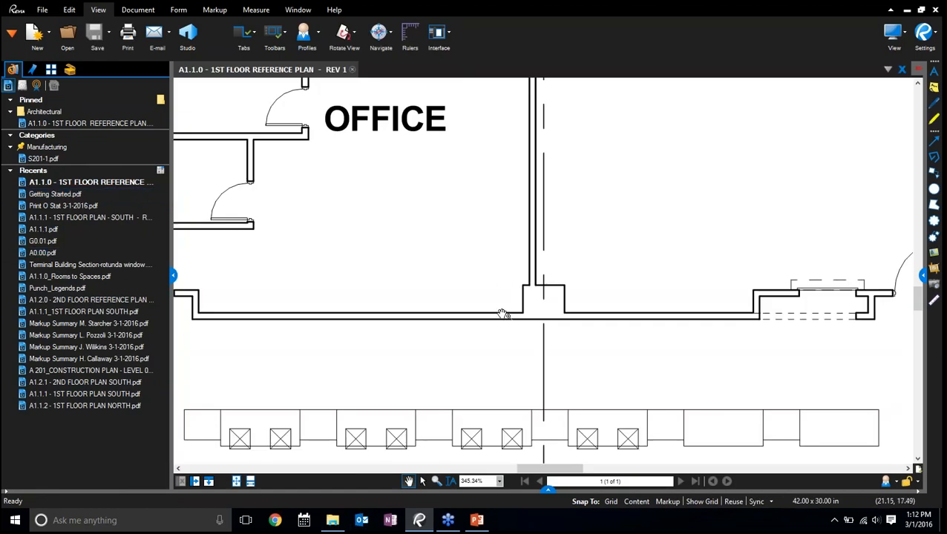
{"action": "left_click", "coordinate": [236, 483]}
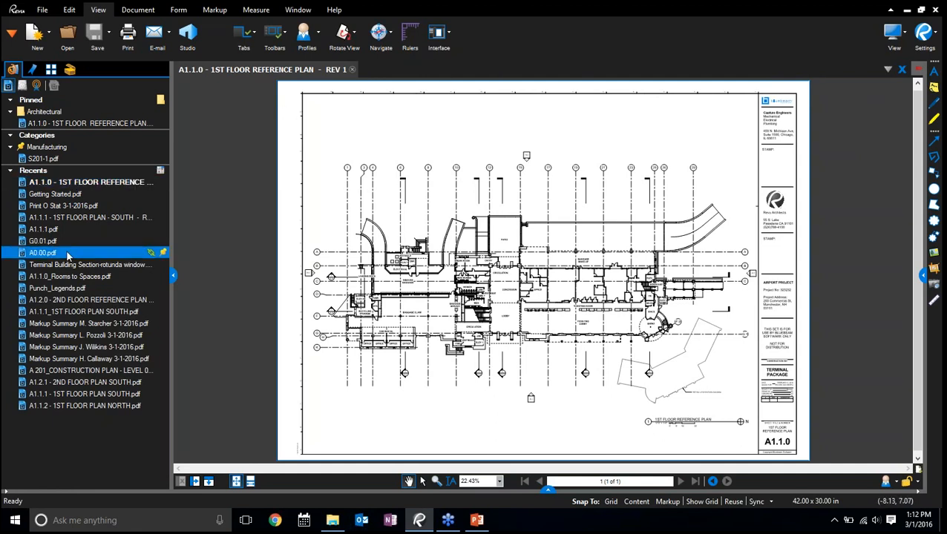
Open A0.00.pdf from the recent files, fit its page in view and examine the abbreviations list up close
{"action": "left_click", "coordinate": [43, 253]}
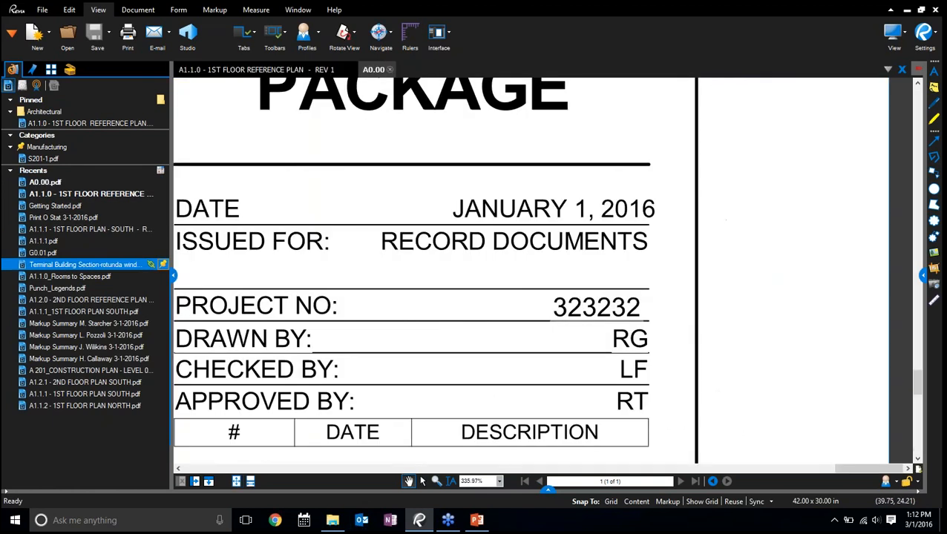
{"action": "left_click", "coordinate": [236, 482]}
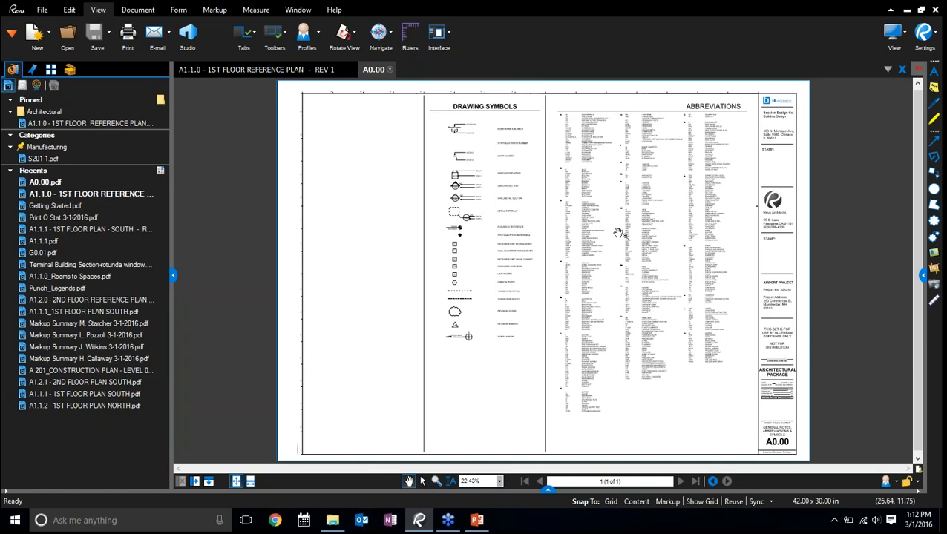
{"action": "scroll", "coordinate": [618, 233], "scroll_direction": "up", "scroll_amount": 5}
{"action": "left_click_drag", "start_coordinate": [805, 253], "coordinate": [637, 216]}
{"action": "left_click_drag", "start_coordinate": [842, 226], "coordinate": [728, 130]}
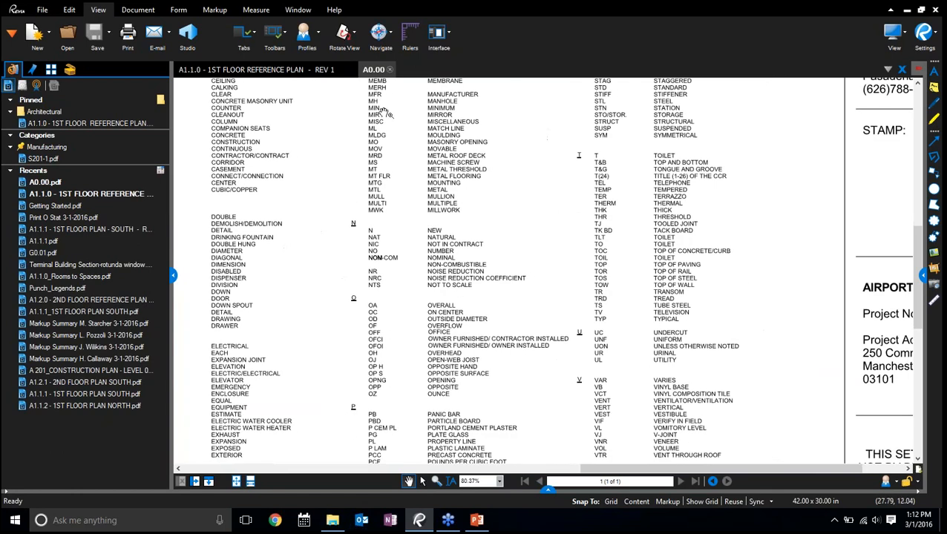
Return to the A1.1.0 plan, and open A1.2.0 - 2ND FLOOR REFERENCE PLAN takeoff legend without opening the Layers tab
{"action": "left_click", "coordinate": [279, 70]}
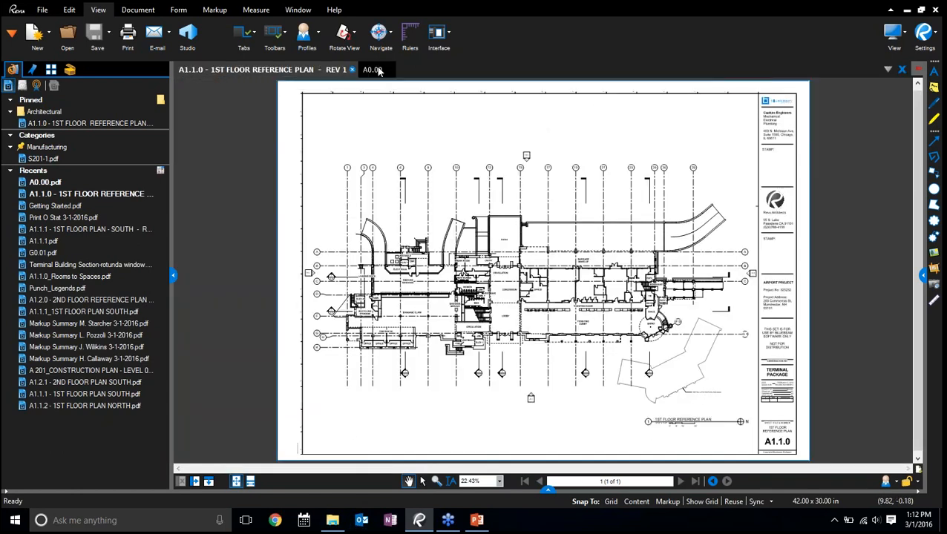
{"action": "mouse_move", "coordinate": [378, 71]}
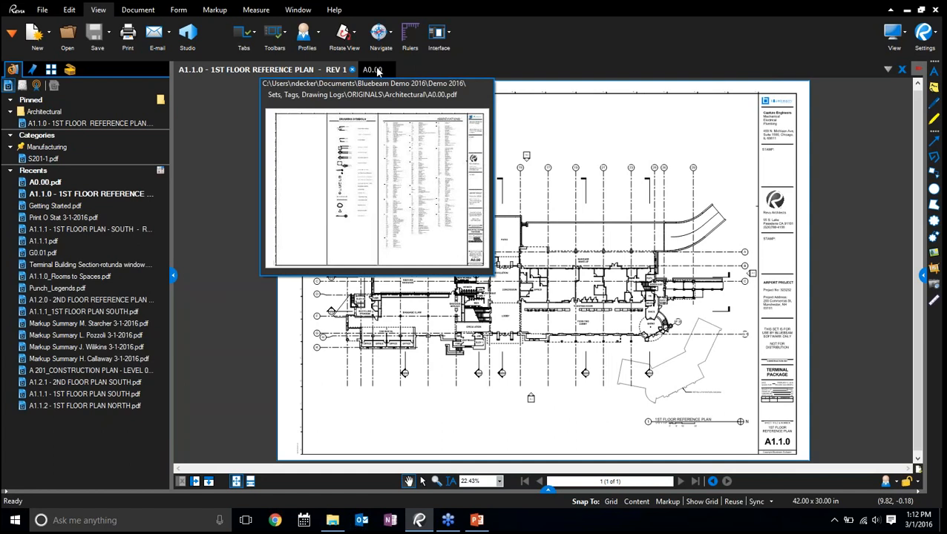
{"action": "left_click", "coordinate": [111, 301]}
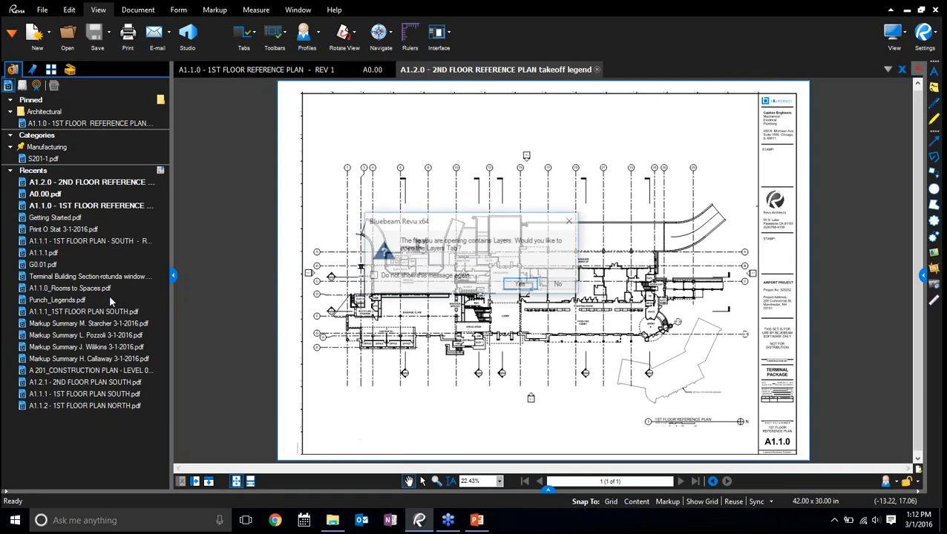
{"action": "left_click", "coordinate": [560, 285]}
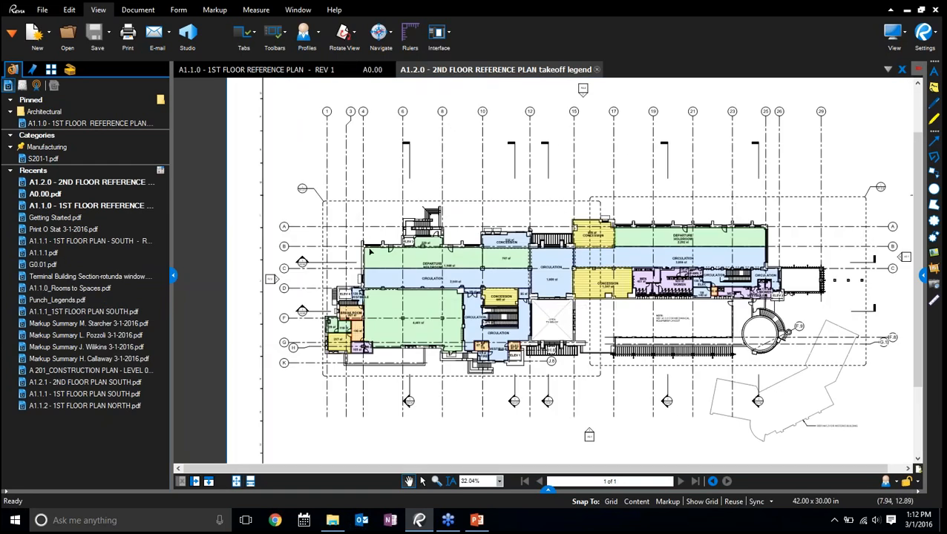
Switch among the open drawings, ending on the A1.2.0 takeoff legend plan, and hide the File Access panel
{"action": "left_click", "coordinate": [374, 69]}
{"action": "left_click", "coordinate": [426, 70]}
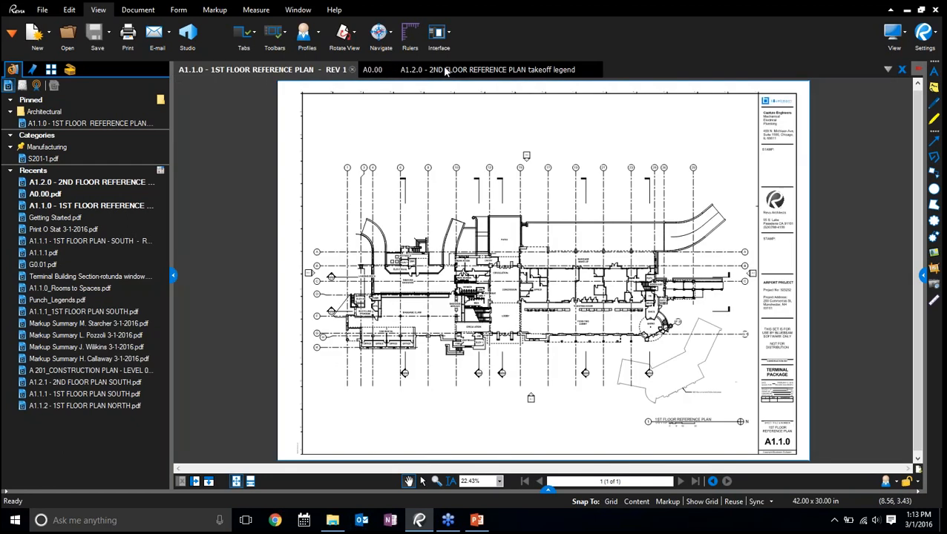
{"action": "left_click", "coordinate": [172, 277]}
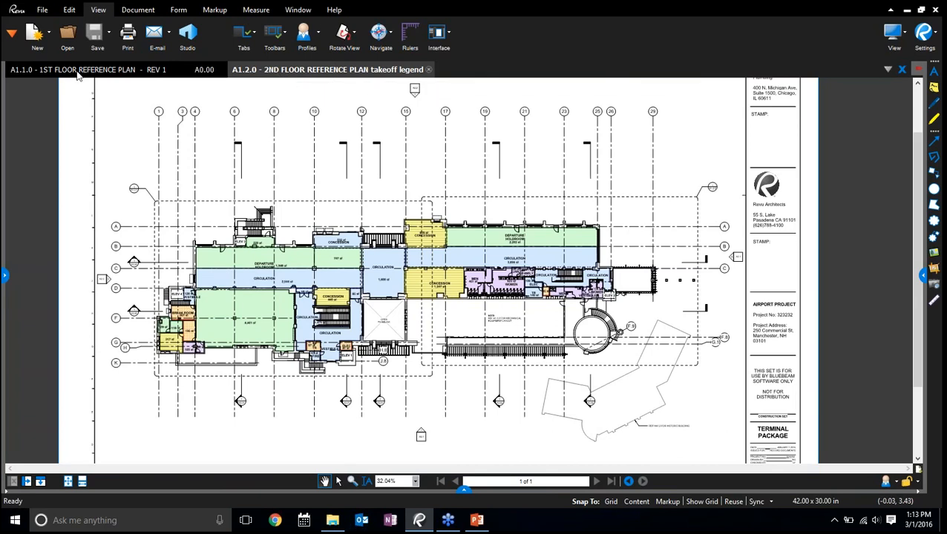
{"action": "mouse_move", "coordinate": [56, 72]}
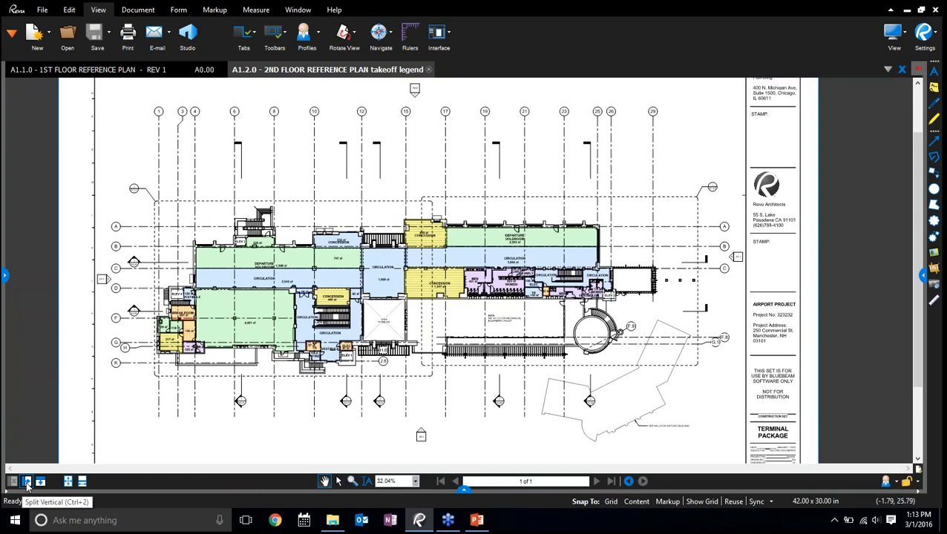
Split the view vertically to show A1.1.0 beside A1.2.0, and zoom each plan independently to the area around ELEV 4
{"action": "left_click", "coordinate": [27, 482]}
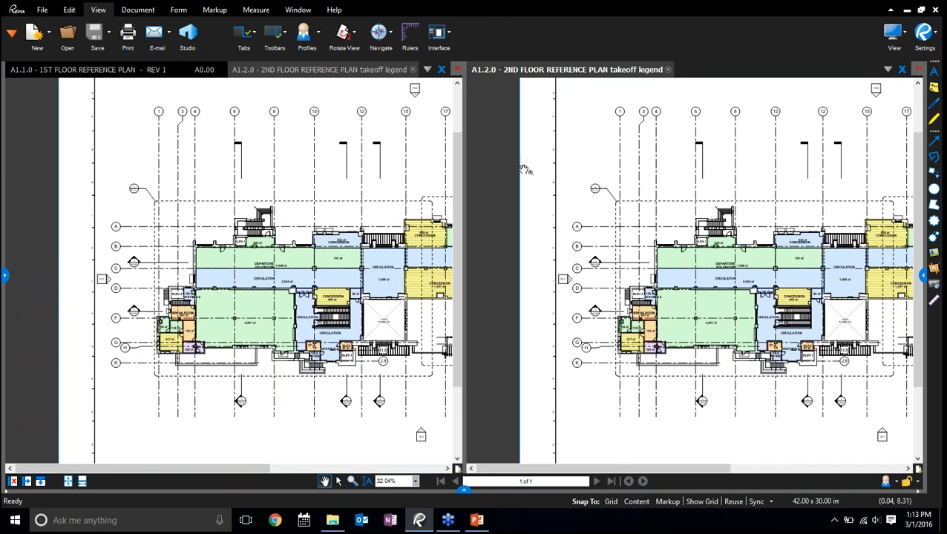
{"action": "left_click", "coordinate": [111, 72]}
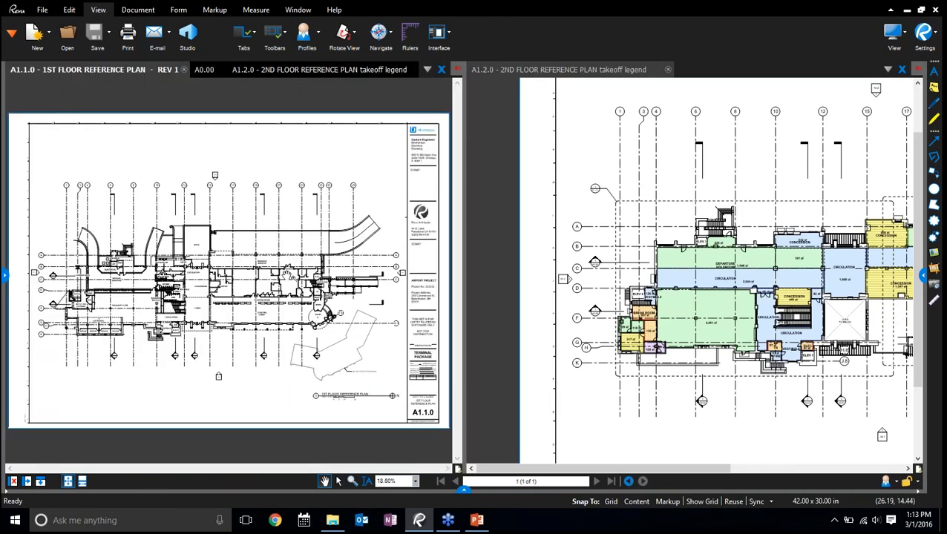
{"action": "scroll", "coordinate": [645, 331], "scroll_direction": "up", "scroll_amount": 8}
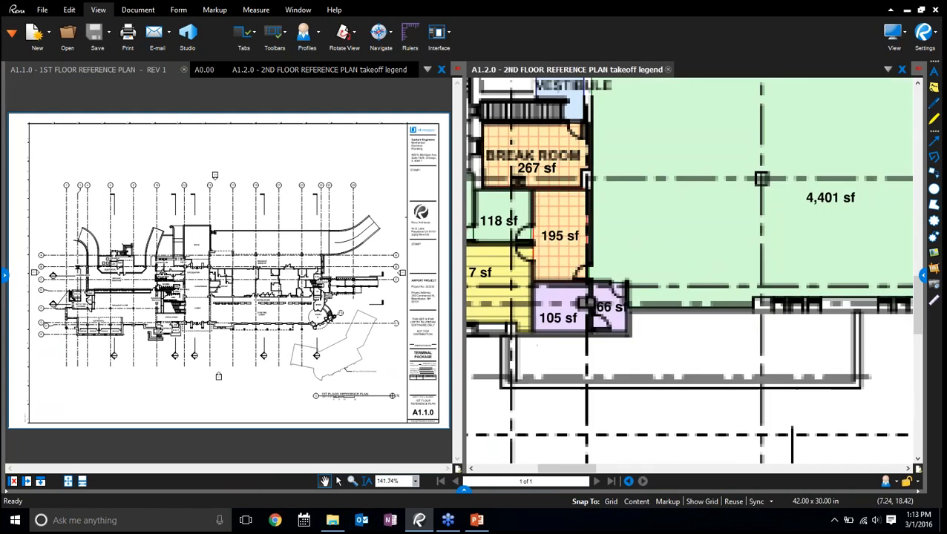
{"action": "left_click_drag", "start_coordinate": [577, 395], "coordinate": [743, 422]}
{"action": "left_click_drag", "start_coordinate": [71, 328], "coordinate": [175, 333]}
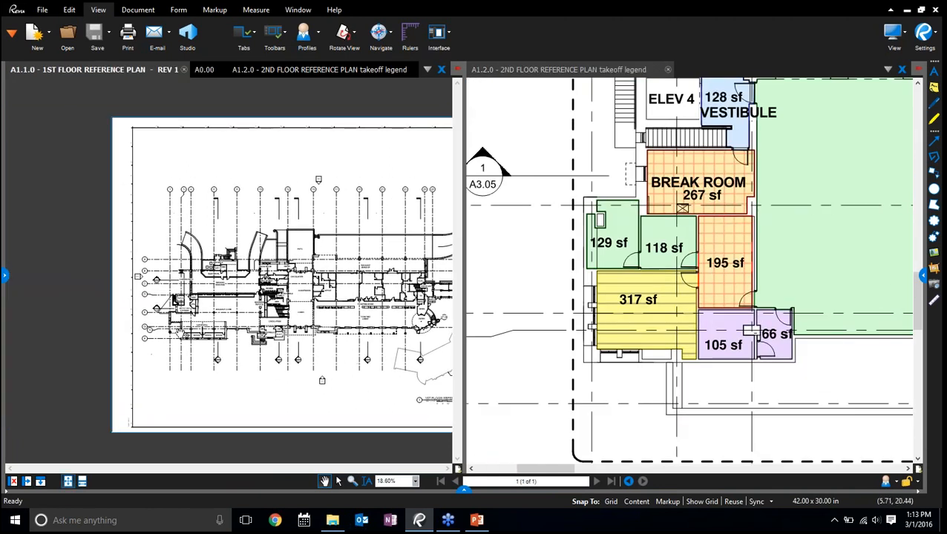
{"action": "scroll", "coordinate": [181, 332], "scroll_direction": "up", "scroll_amount": 10}
{"action": "left_click_drag", "start_coordinate": [326, 319], "coordinate": [332, 392]}
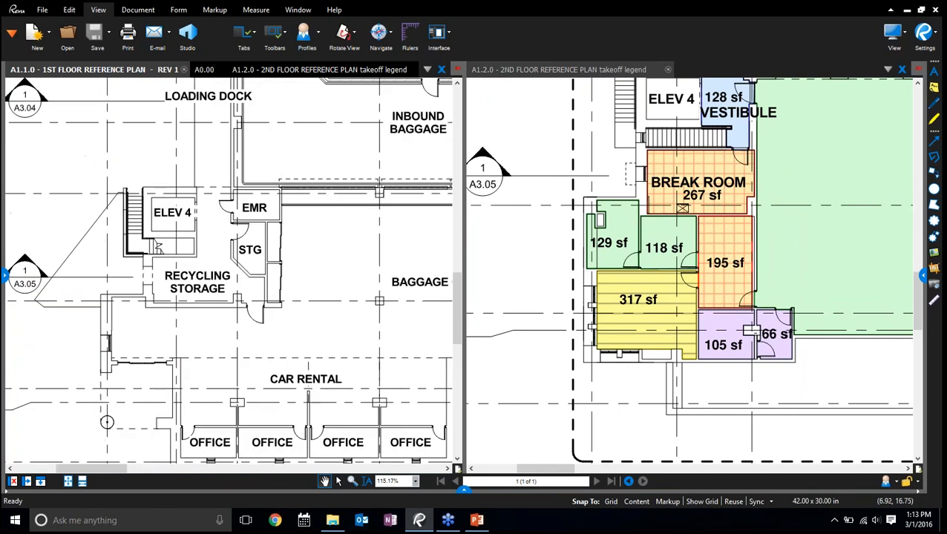
{"action": "left_click_drag", "start_coordinate": [195, 178], "coordinate": [248, 382]}
{"action": "left_click_drag", "start_coordinate": [221, 338], "coordinate": [332, 259]}
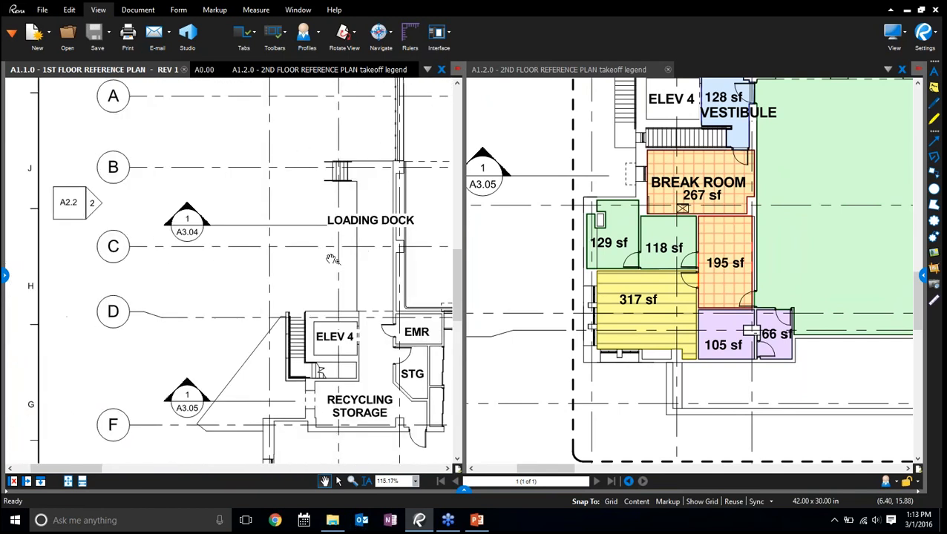
Synchronize the two views and examine both floor plans together, from the circulation stairs out to the whole building
{"action": "left_click", "coordinate": [759, 503]}
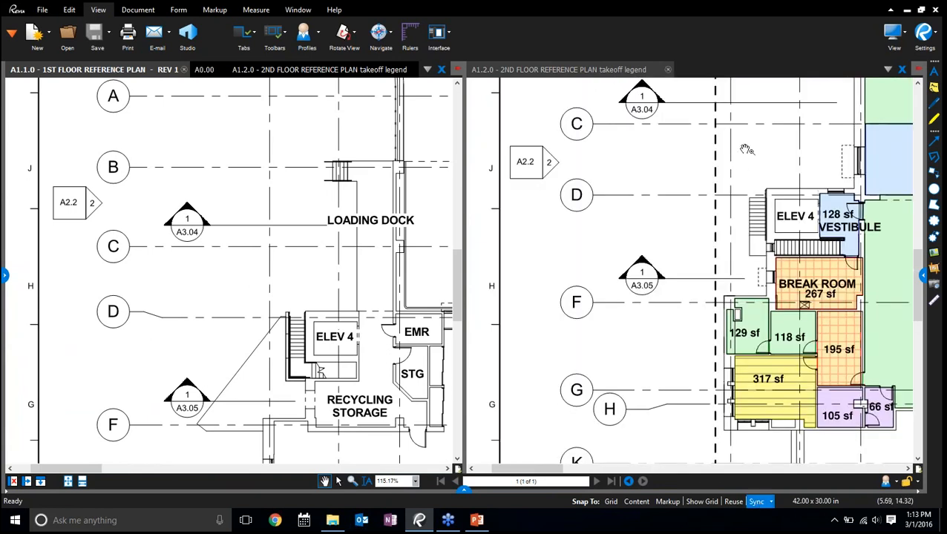
{"action": "left_click_drag", "start_coordinate": [745, 149], "coordinate": [607, 223]}
{"action": "scroll", "coordinate": [774, 157], "scroll_direction": "down", "scroll_amount": 5}
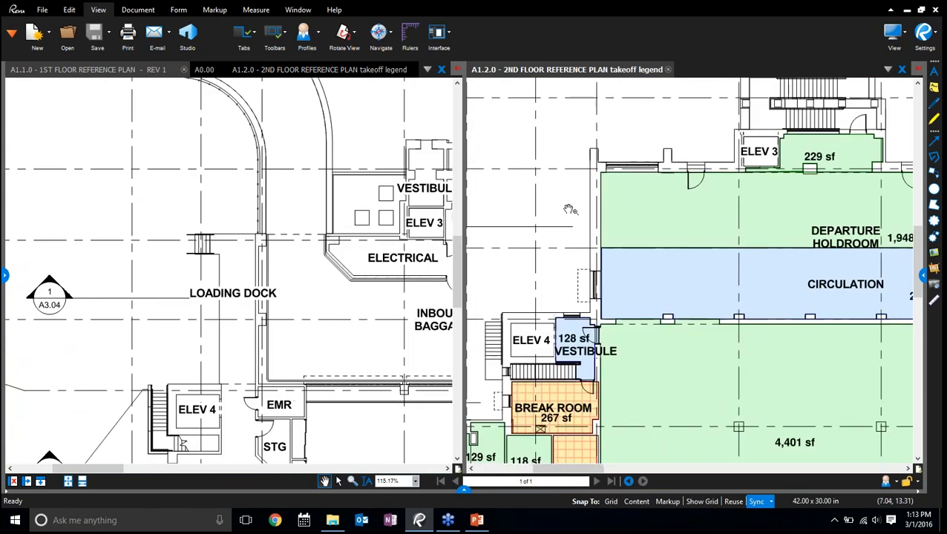
{"action": "scroll", "coordinate": [743, 294], "scroll_direction": "up", "scroll_amount": 8}
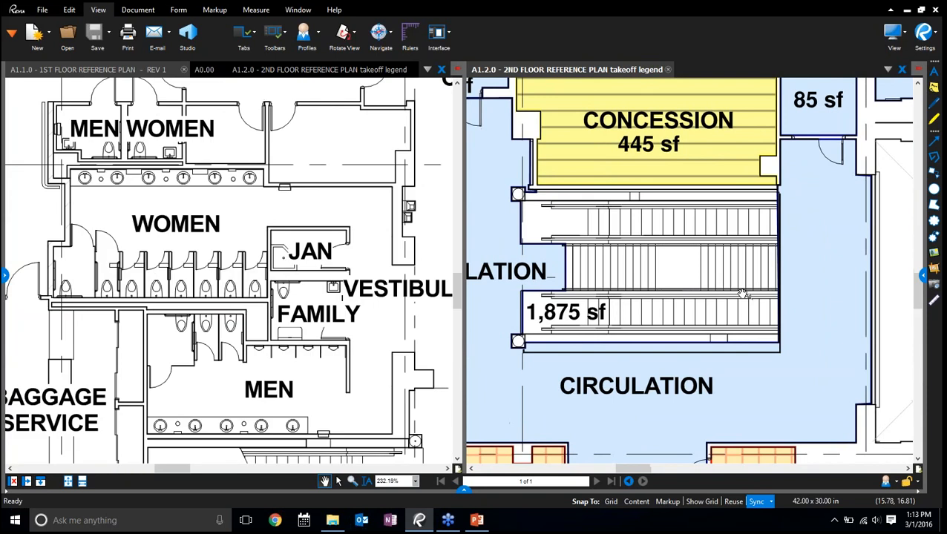
{"action": "scroll", "coordinate": [742, 294], "scroll_direction": "down", "scroll_amount": 6}
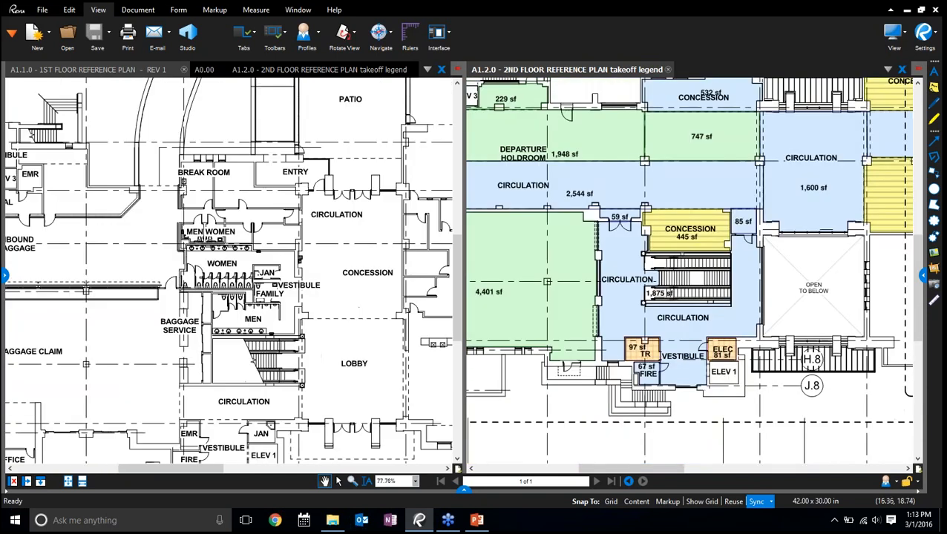
{"action": "scroll", "coordinate": [778, 414], "scroll_direction": "down", "scroll_amount": 6}
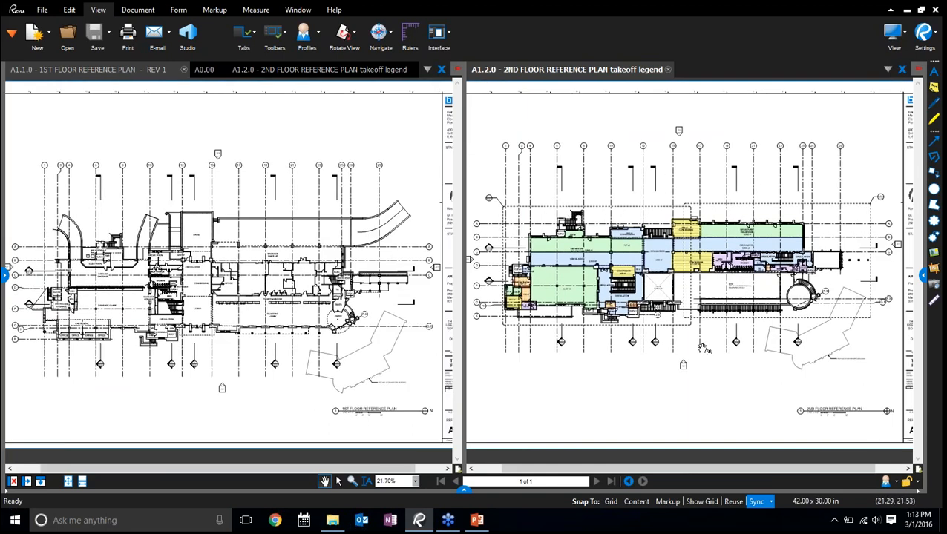
Compare the lobby, restroom and ticketing areas of the two floor plans side by side in the synchronized views
{"action": "scroll", "coordinate": [703, 349], "scroll_direction": "up", "scroll_amount": 7}
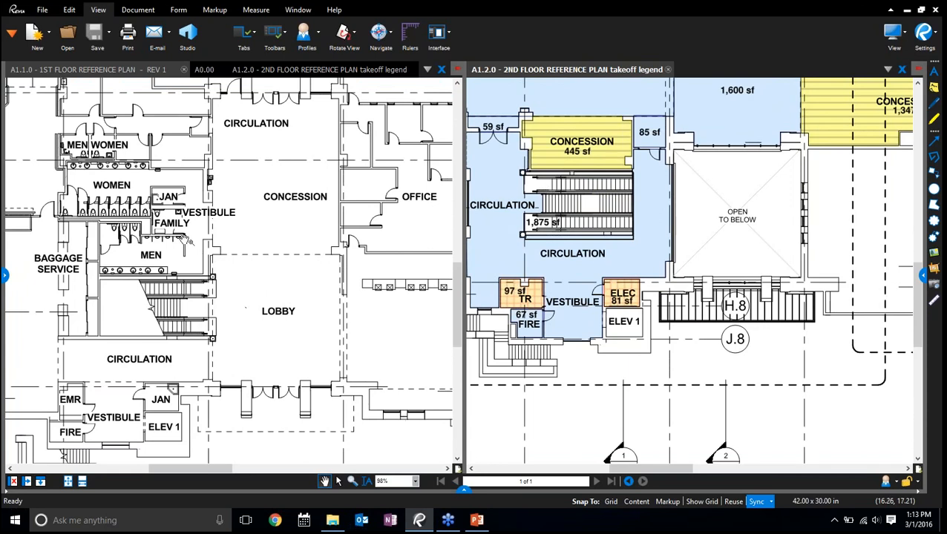
{"action": "left_click_drag", "start_coordinate": [856, 258], "coordinate": [624, 263]}
{"action": "left_click_drag", "start_coordinate": [898, 191], "coordinate": [662, 261]}
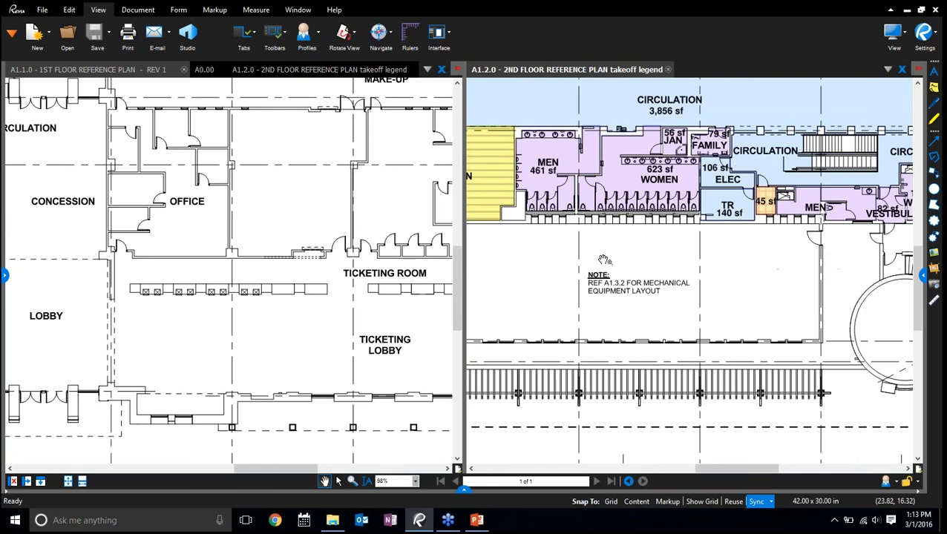
{"action": "scroll", "coordinate": [566, 195], "scroll_direction": "up", "scroll_amount": 1}
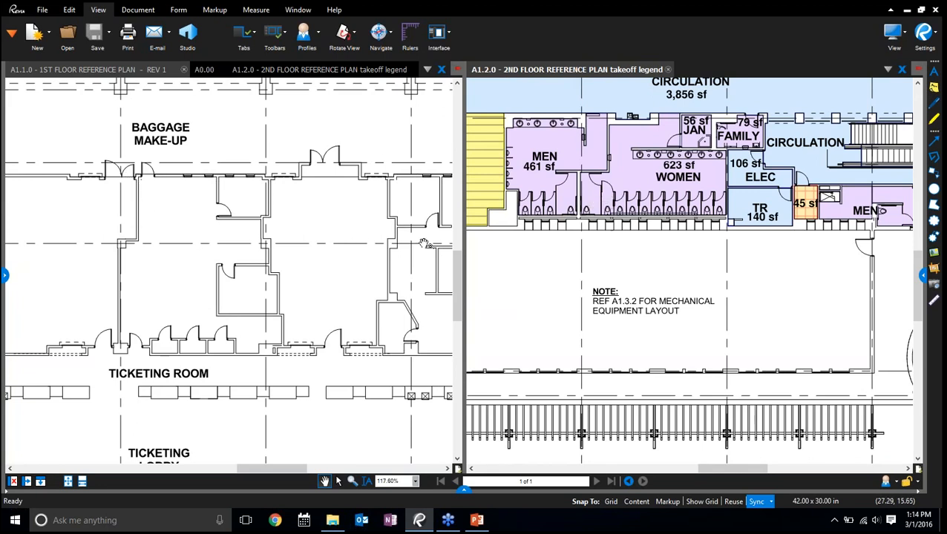
{"action": "left_click_drag", "start_coordinate": [650, 262], "coordinate": [634, 287]}
{"action": "scroll", "coordinate": [634, 287], "scroll_direction": "down", "scroll_amount": 2}
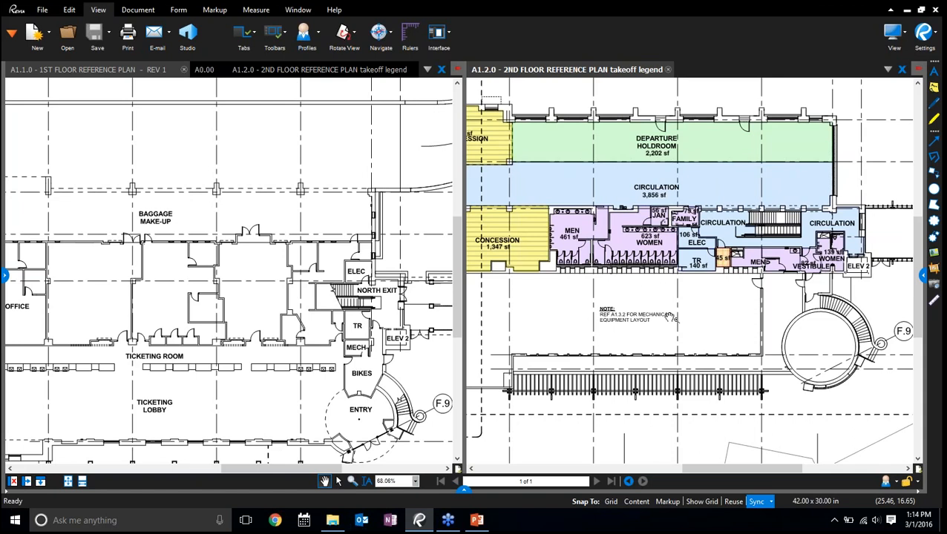
{"action": "scroll", "coordinate": [656, 278], "scroll_direction": "down", "scroll_amount": 3}
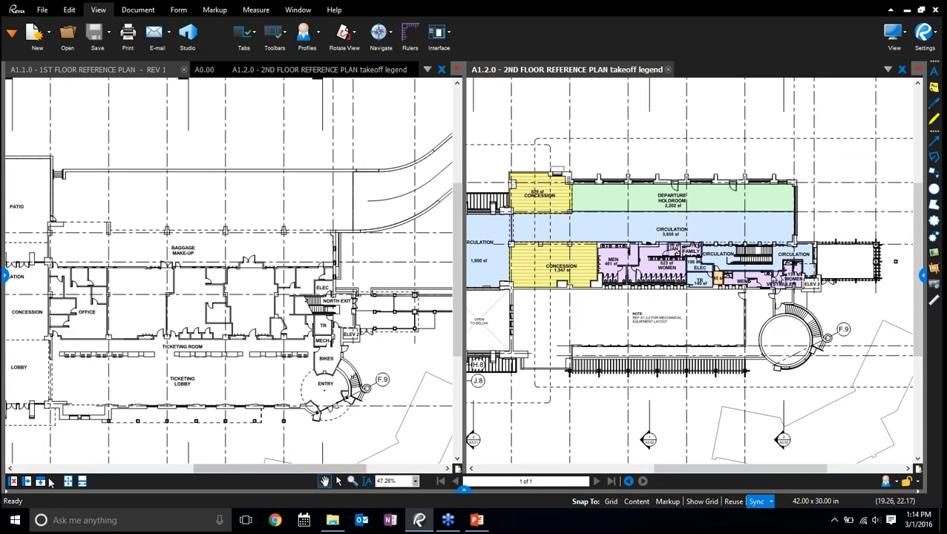
Divide the A1.2.0 pane once more, and unsplit everything back to a single view
{"action": "left_click", "coordinate": [27, 482]}
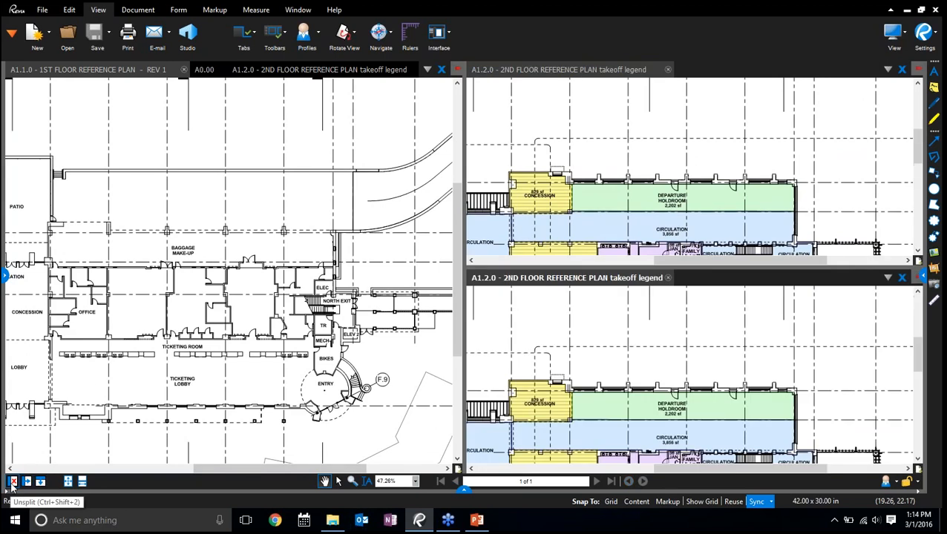
{"action": "left_click", "coordinate": [12, 482]}
{"action": "left_click", "coordinate": [12, 483]}
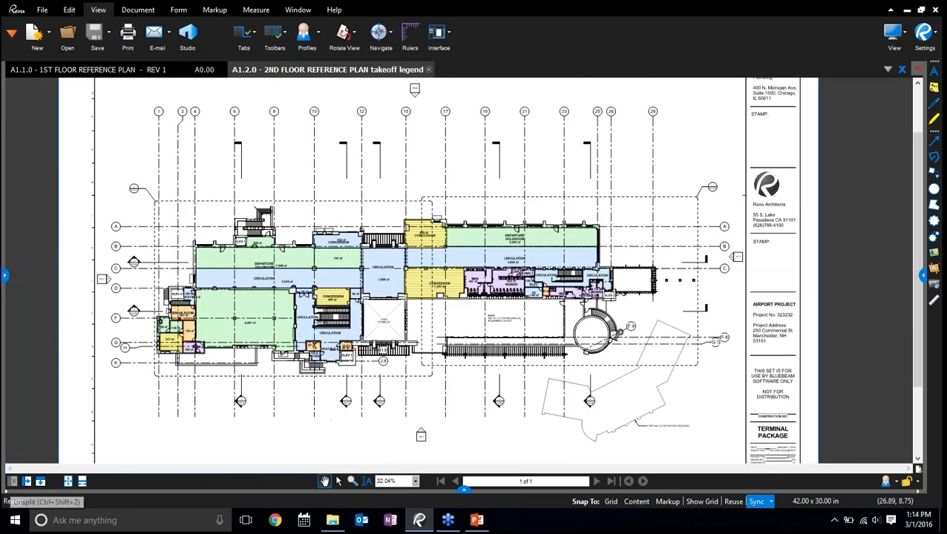
Switch to the A1.1.0 plan, fit its whole page in view and show the markup commands
{"action": "left_click", "coordinate": [83, 69]}
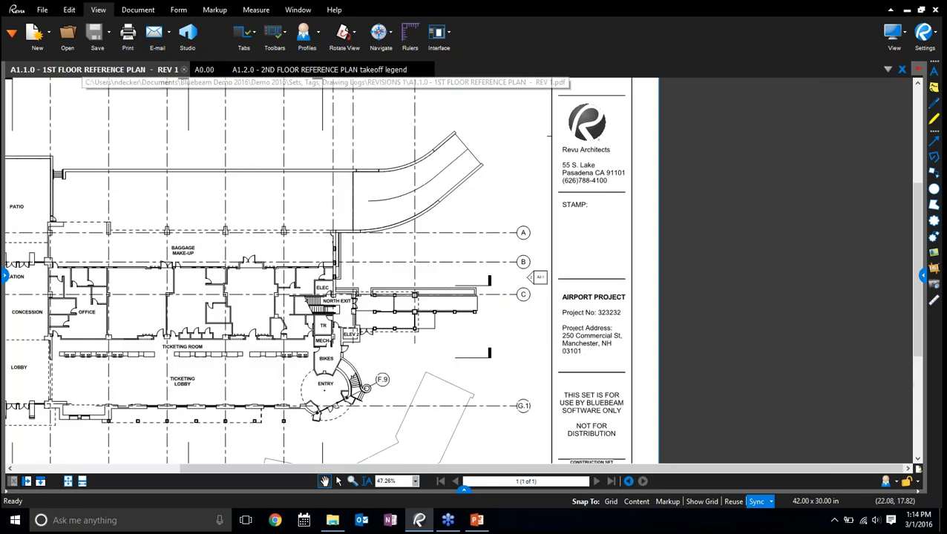
{"action": "left_click", "coordinate": [68, 482]}
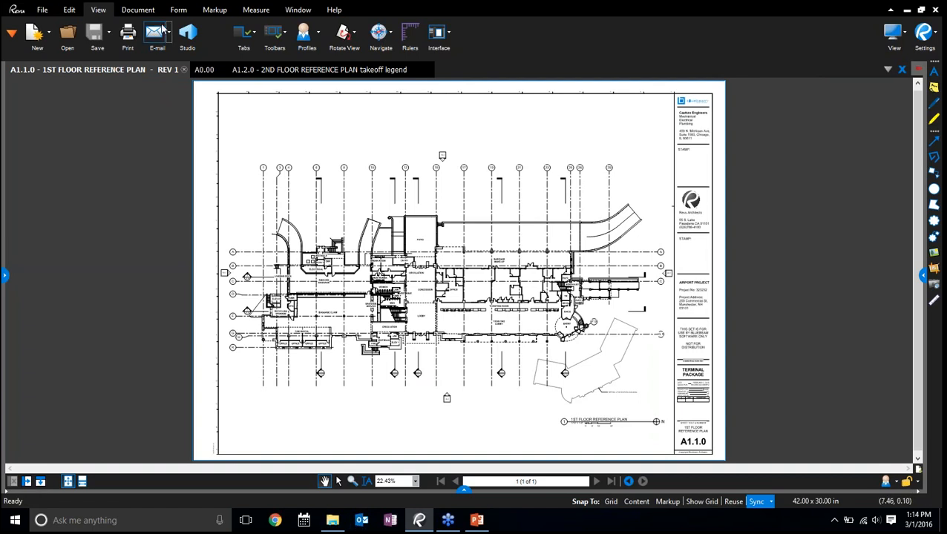
{"action": "left_click", "coordinate": [216, 10]}
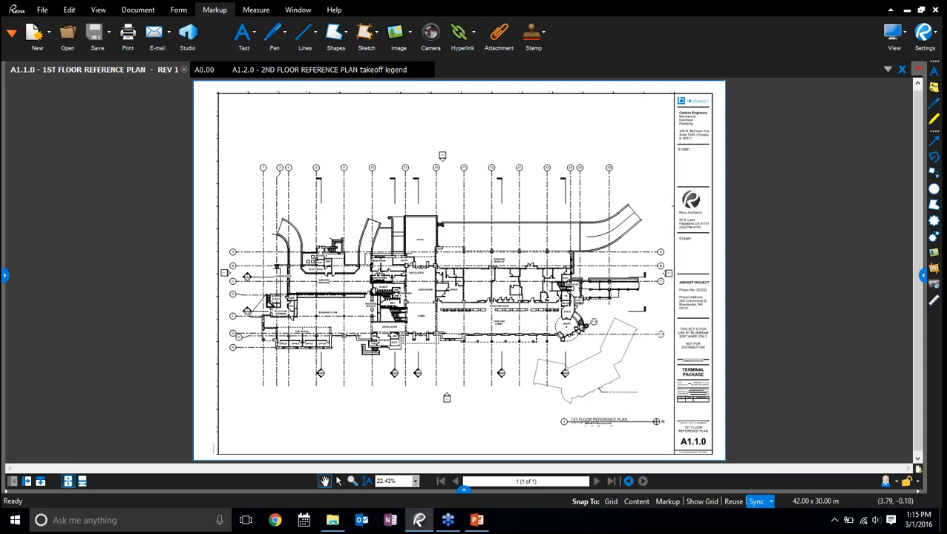
{"action": "left_click", "coordinate": [908, 484]}
Place a text box reading "Change door swing" in the empty room above the ticketing room
{"action": "left_click", "coordinate": [252, 35]}
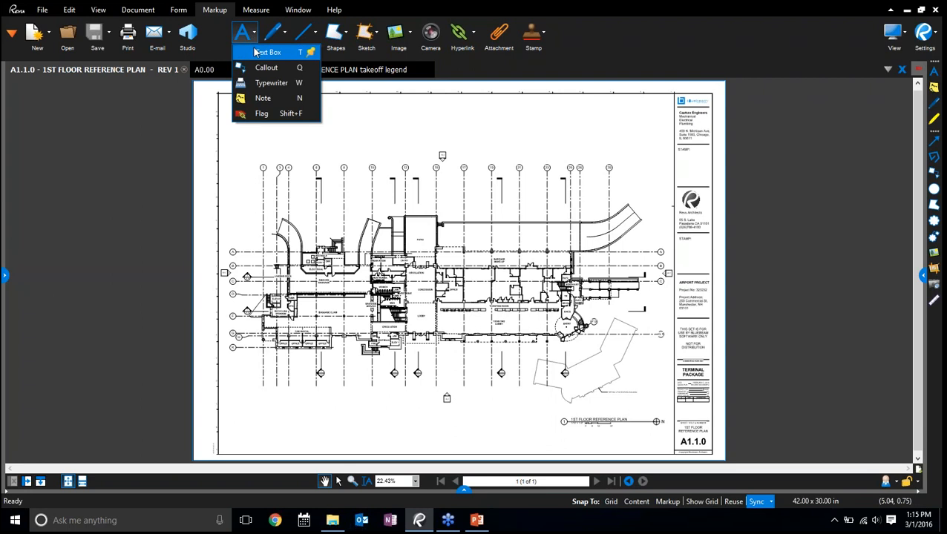
{"action": "left_click", "coordinate": [263, 51]}
{"action": "scroll", "coordinate": [489, 308], "scroll_direction": "up", "scroll_amount": 8}
{"action": "scroll", "coordinate": [489, 308], "scroll_direction": "down", "scroll_amount": 2}
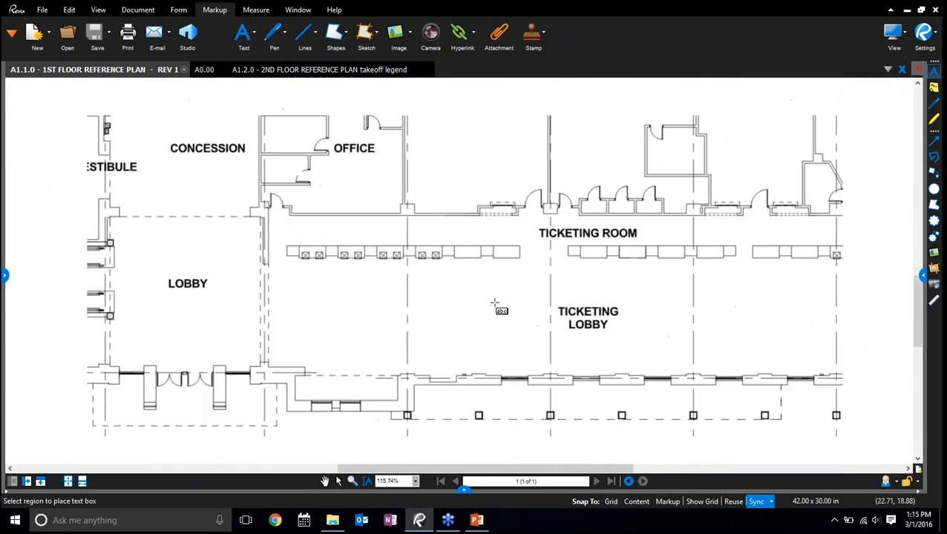
{"action": "left_click_drag", "start_coordinate": [436, 162], "coordinate": [534, 206]}
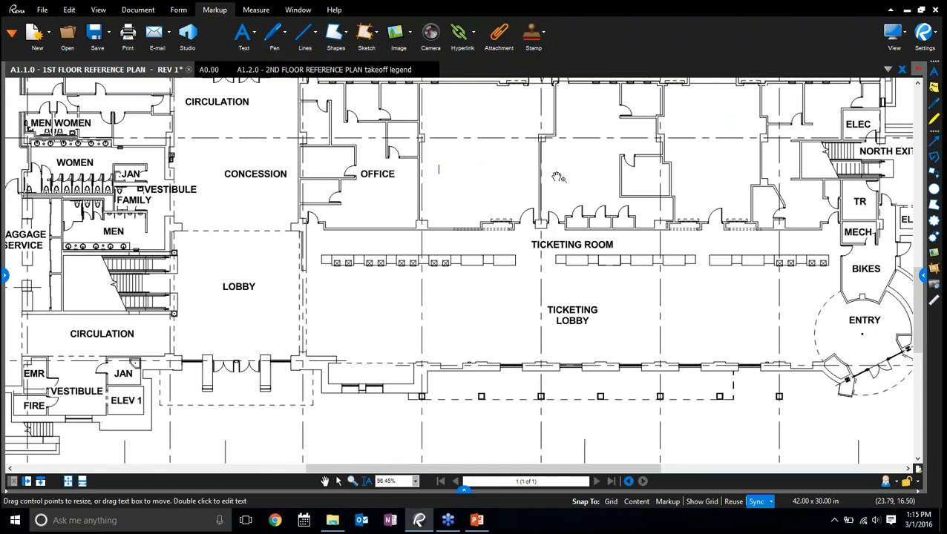
{"action": "type", "text": "Change door swing"}
{"action": "key", "text": "Escape"}
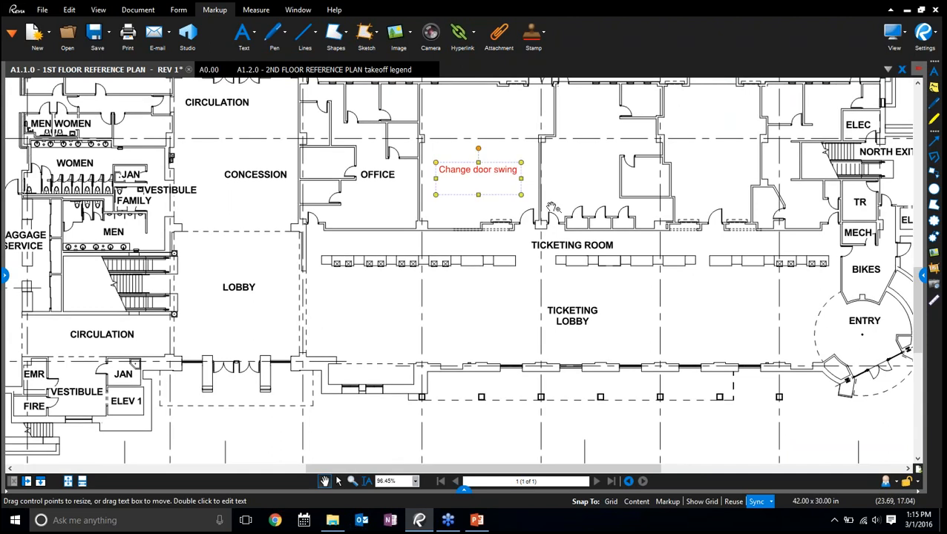
Autosize the "Change door swing" text box to fit its text and deselect it
{"action": "right_click", "coordinate": [497, 174]}
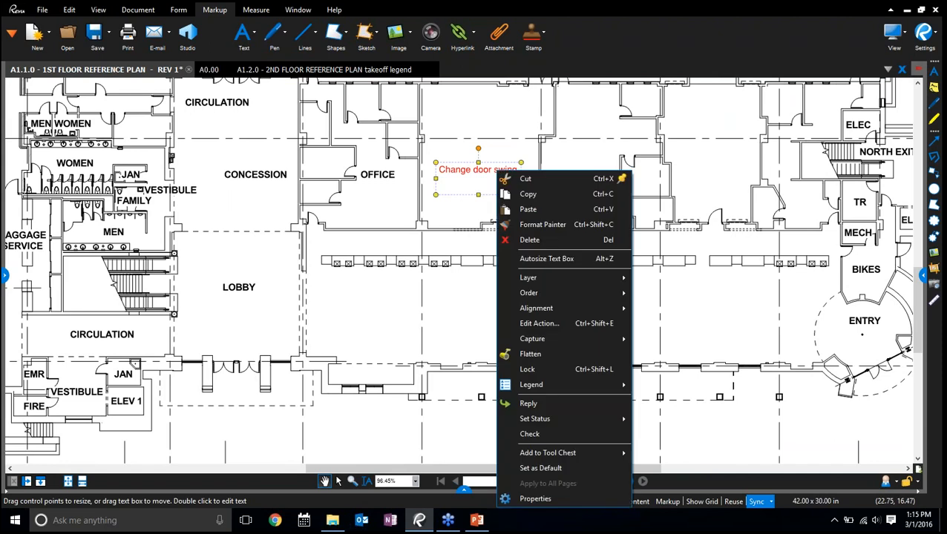
{"action": "left_click", "coordinate": [528, 261]}
{"action": "left_click", "coordinate": [560, 190]}
Draw an arrow from the "Change door swing" text to the door at the room's lower-right corner
{"action": "scroll", "coordinate": [558, 187], "scroll_direction": "up", "scroll_amount": 2}
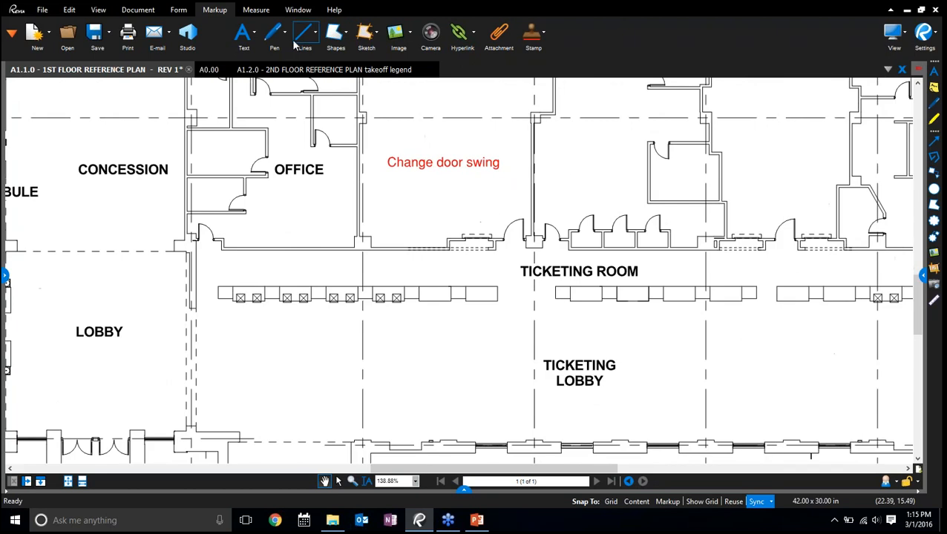
{"action": "left_click", "coordinate": [313, 32]}
{"action": "left_click", "coordinate": [319, 72]}
{"action": "left_click_drag", "start_coordinate": [466, 171], "coordinate": [509, 228]}
{"action": "left_click", "coordinate": [590, 166]}
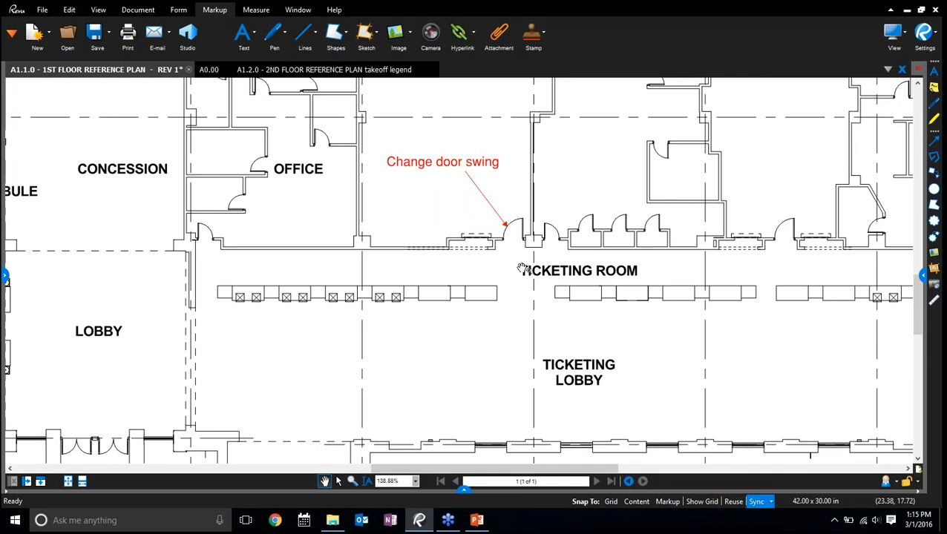
Place a callout in the ticketing lobby with its arrow pointing at the row of ticketing desks beside the lobby
{"action": "left_click", "coordinate": [253, 33]}
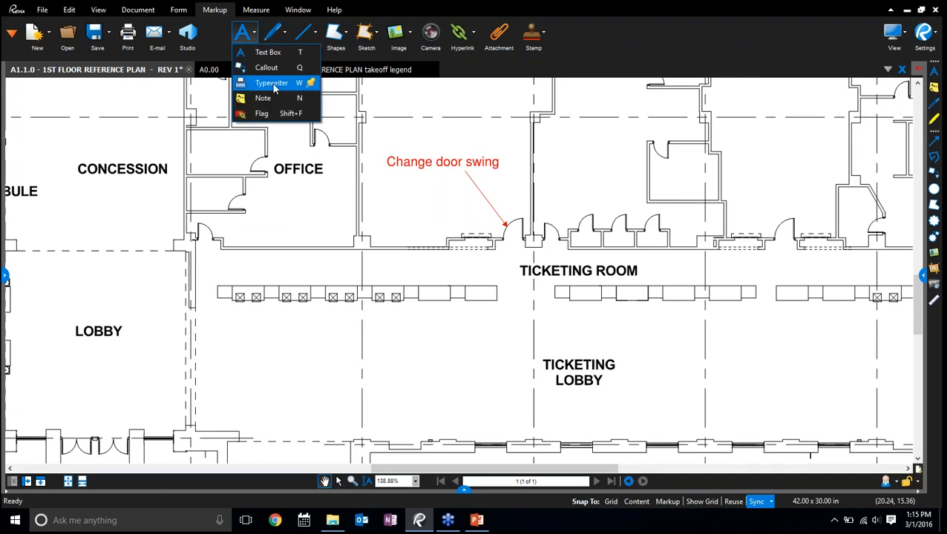
{"action": "left_click", "coordinate": [269, 68]}
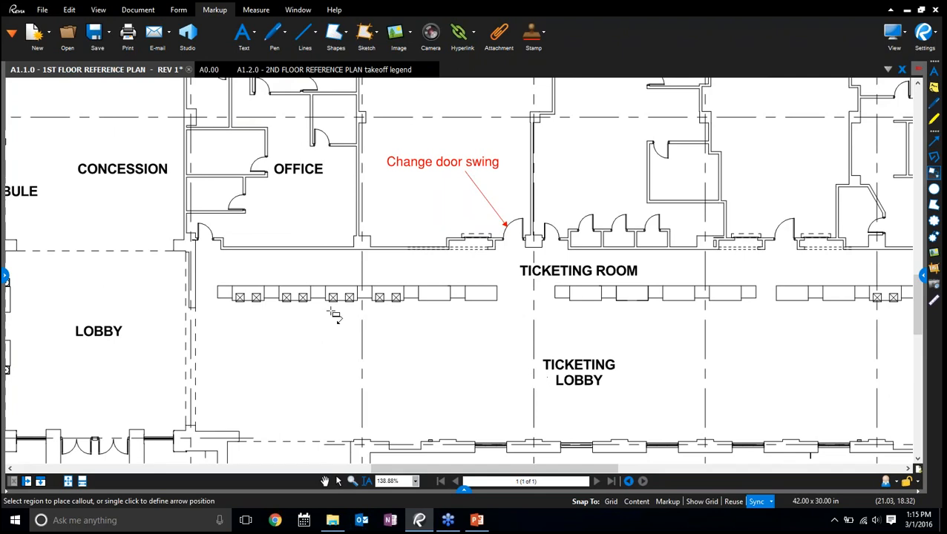
{"action": "left_click", "coordinate": [324, 308]}
{"action": "left_click", "coordinate": [401, 361]}
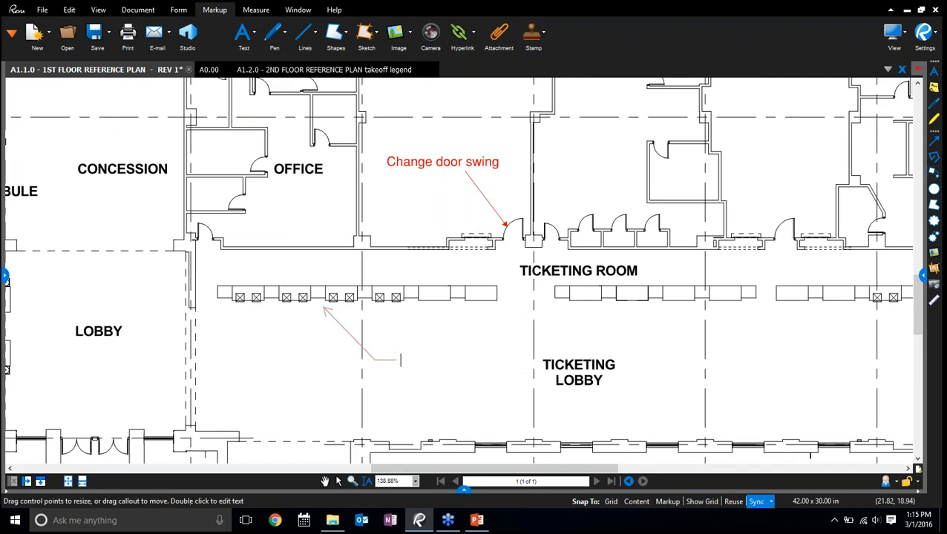
Enter "Move ticketing desk 2' south" as the callout text, and nudge its arrow tip slightly along the desks
{"action": "type", "text": "Move"}
{"action": "type", "text": " tickin"}
{"action": "key", "text": "BackSpace"}
{"action": "key", "text": "BackSpace"}
{"action": "type", "text": "e"}
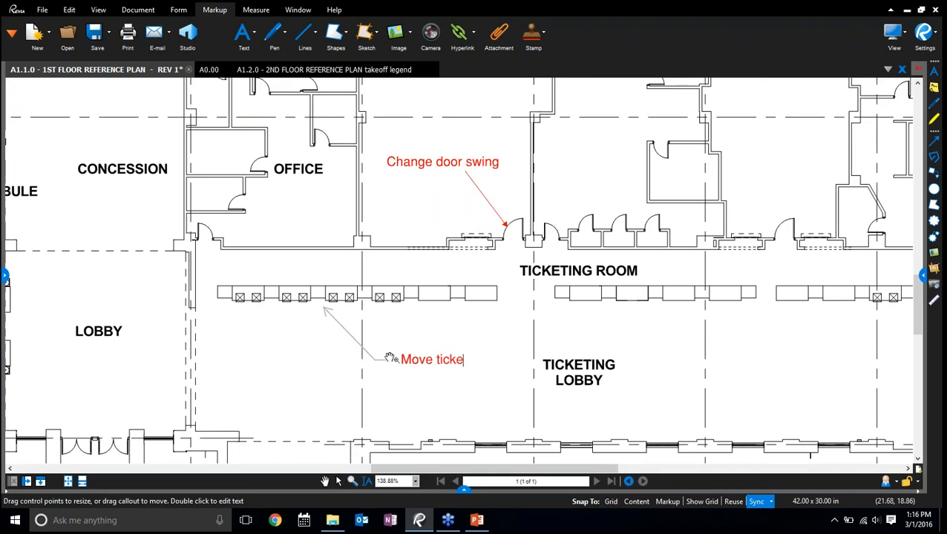
{"action": "type", "text": "ting desk 2' south"}
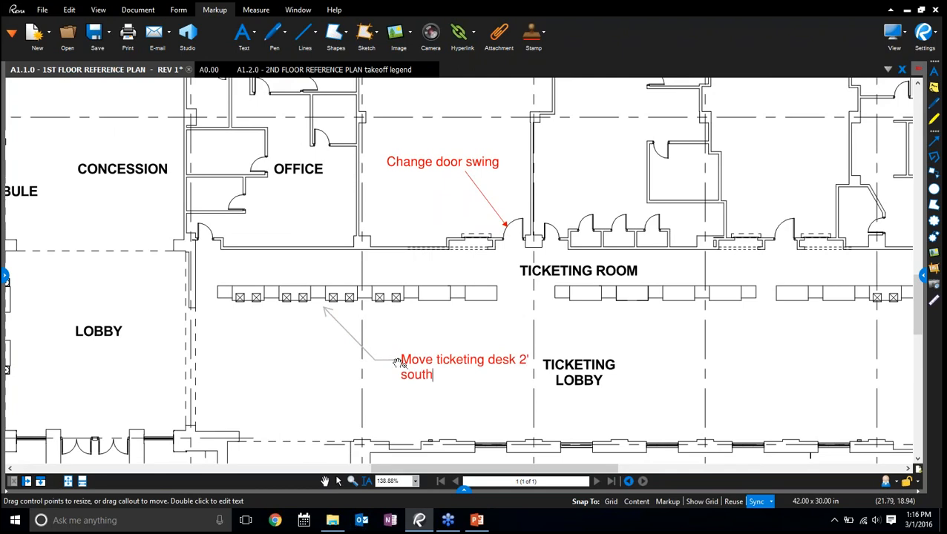
{"action": "left_click", "coordinate": [484, 438]}
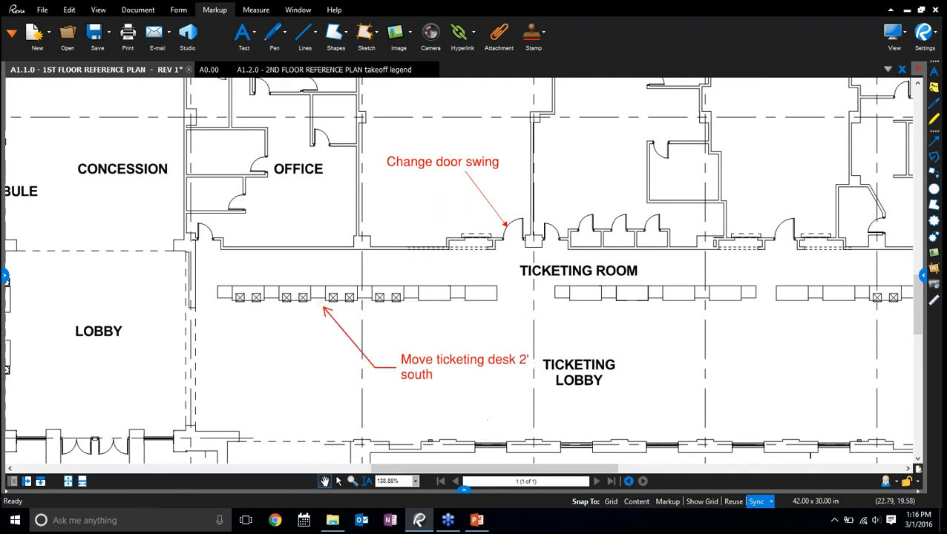
{"action": "mouse_move", "coordinate": [323, 309]}
{"action": "left_mouse_down"}
{"action": "mouse_move", "coordinate": [469, 312]}
{"action": "mouse_move", "coordinate": [363, 321]}
{"action": "mouse_move", "coordinate": [329, 309]}
{"action": "left_mouse_up"}
{"action": "key", "text": "Escape"}
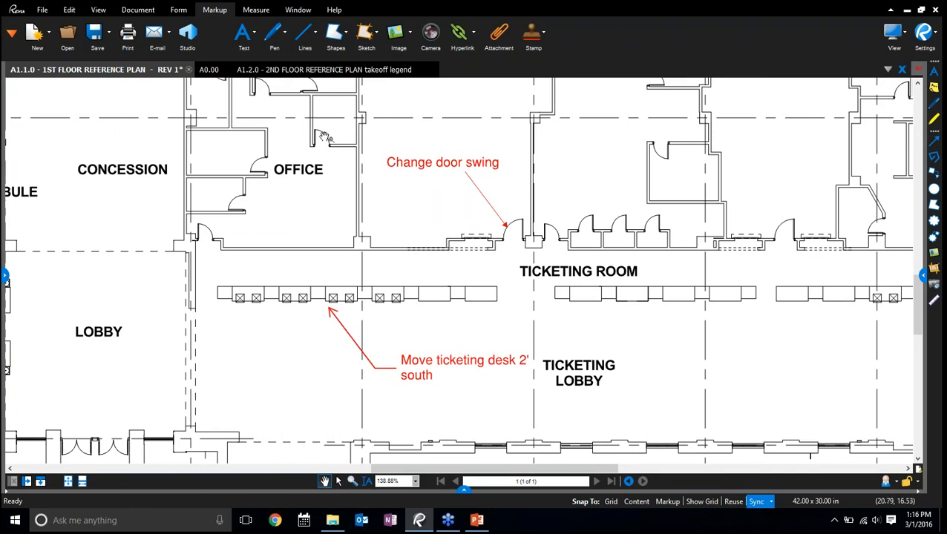
Draw a rectangular revision cloud around the row of ticketing desks that the "Move ticketing desk 2' south" callout points at
{"action": "left_click", "coordinate": [340, 36]}
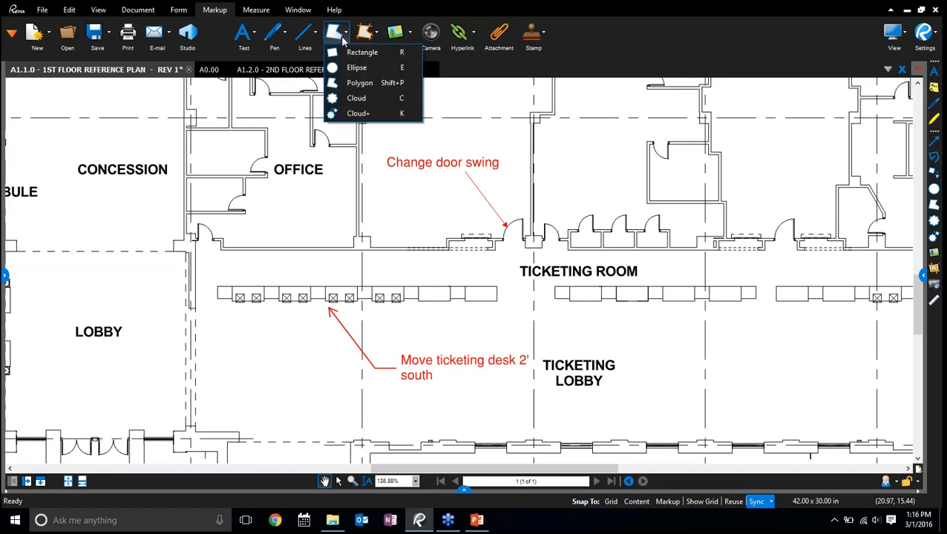
{"action": "left_click", "coordinate": [357, 98]}
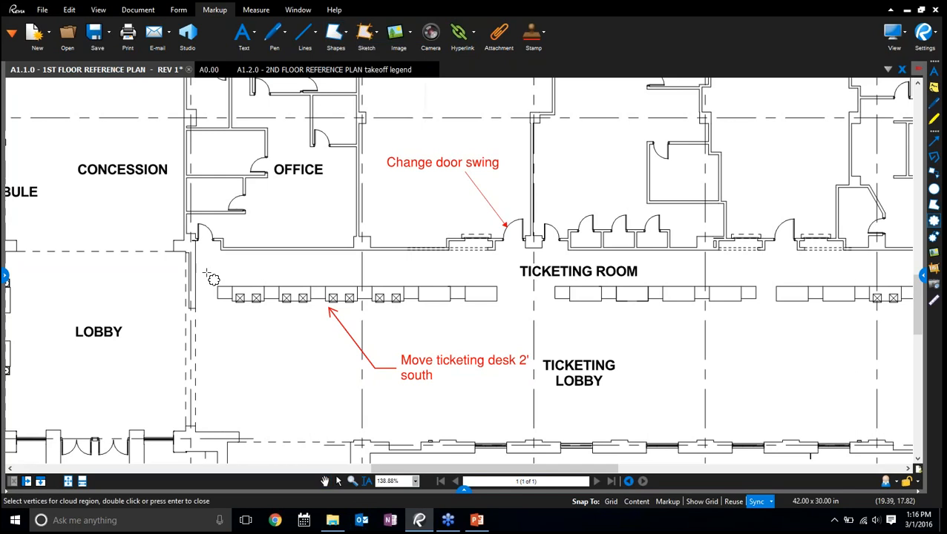
{"action": "left_click_drag", "start_coordinate": [207, 272], "coordinate": [505, 320]}
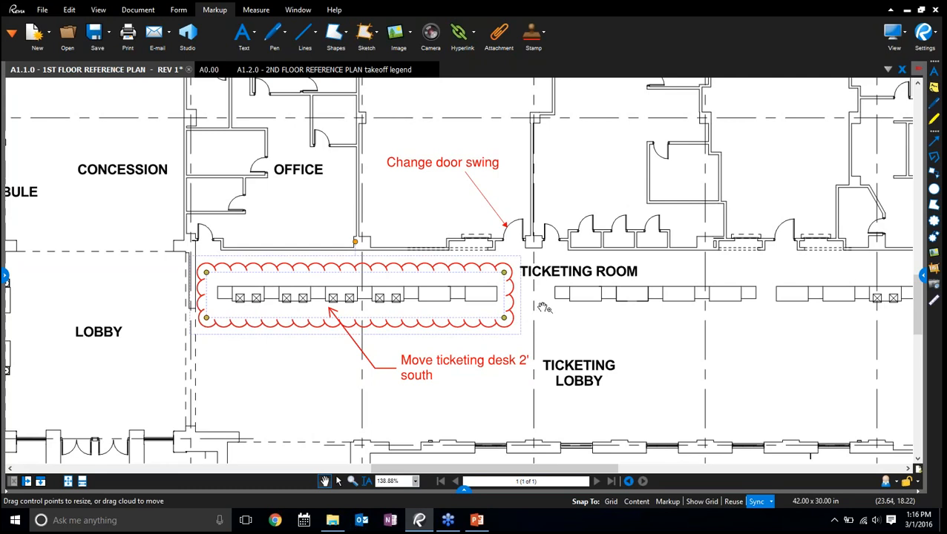
{"action": "left_click", "coordinate": [566, 323]}
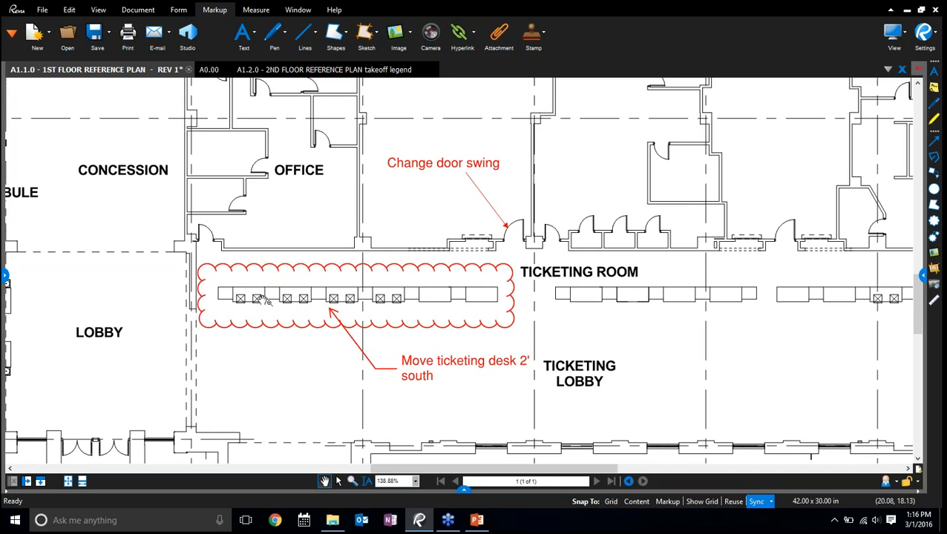
{"action": "left_click", "coordinate": [508, 301]}
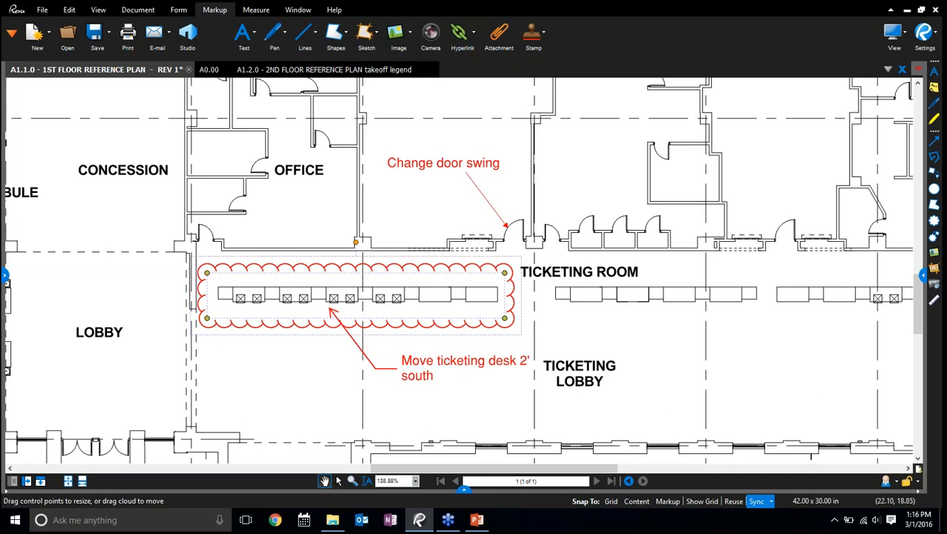
Draw a Cloud+ markup around the BIKES room and place its text leader in the ticketing lobby beside the entry
{"action": "left_click_drag", "start_coordinate": [723, 322], "coordinate": [433, 311]}
{"action": "left_click_drag", "start_coordinate": [628, 363], "coordinate": [439, 291]}
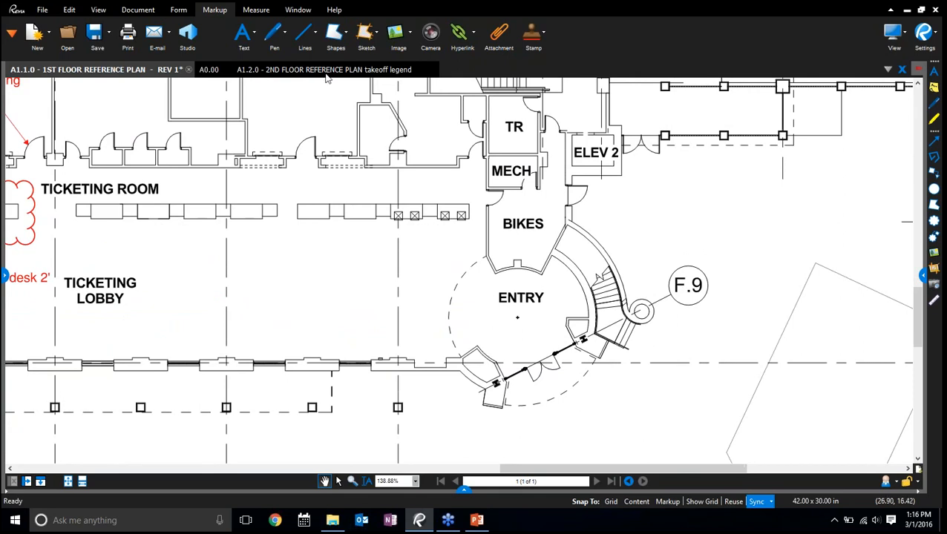
{"action": "left_click", "coordinate": [340, 33]}
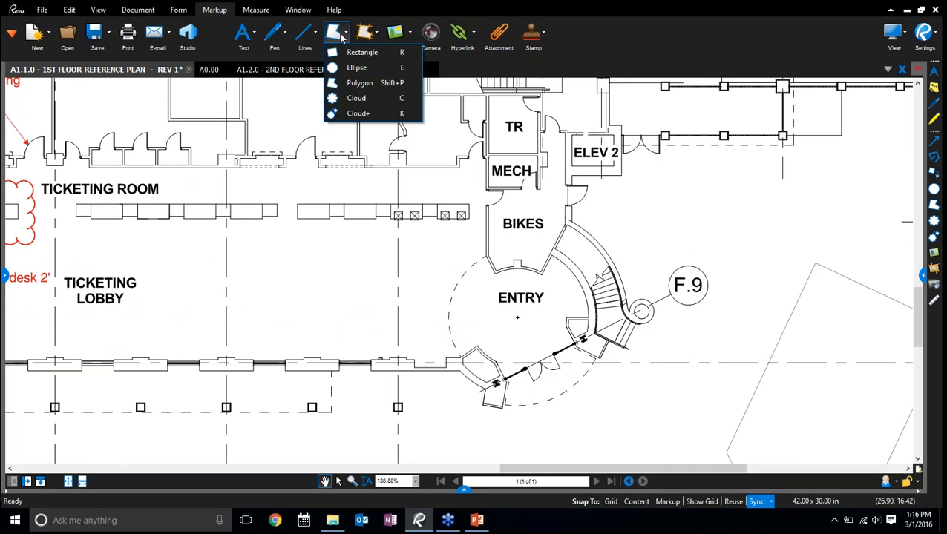
{"action": "left_click", "coordinate": [389, 114]}
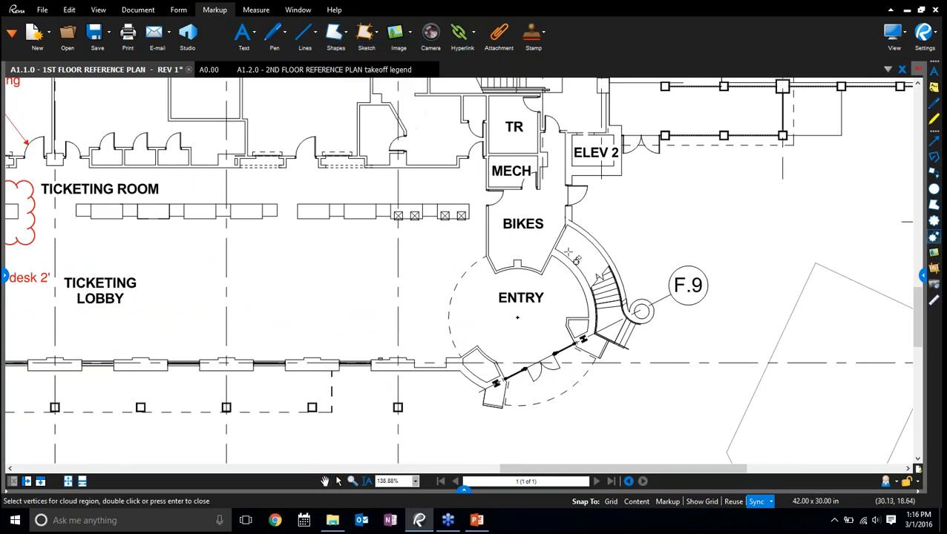
{"action": "left_click_drag", "start_coordinate": [487, 201], "coordinate": [570, 249]}
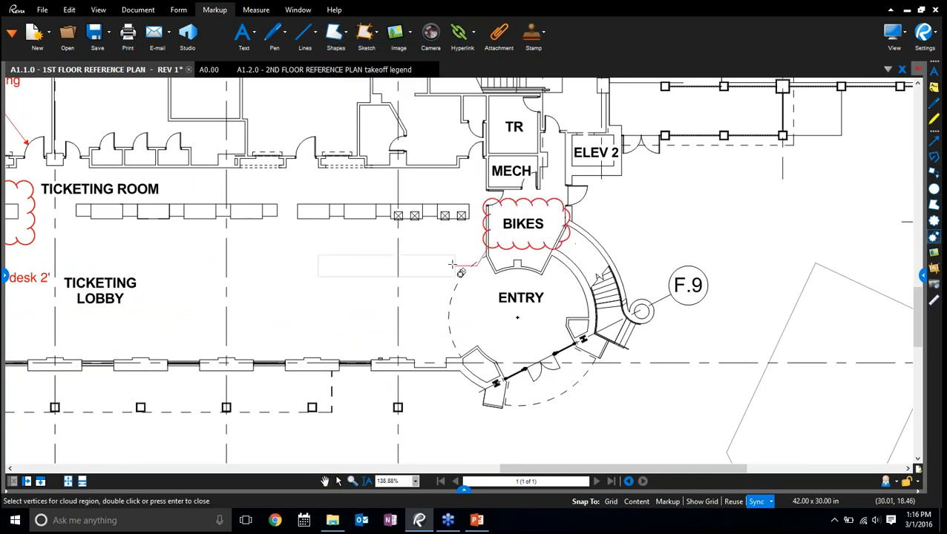
{"action": "left_click", "coordinate": [412, 258]}
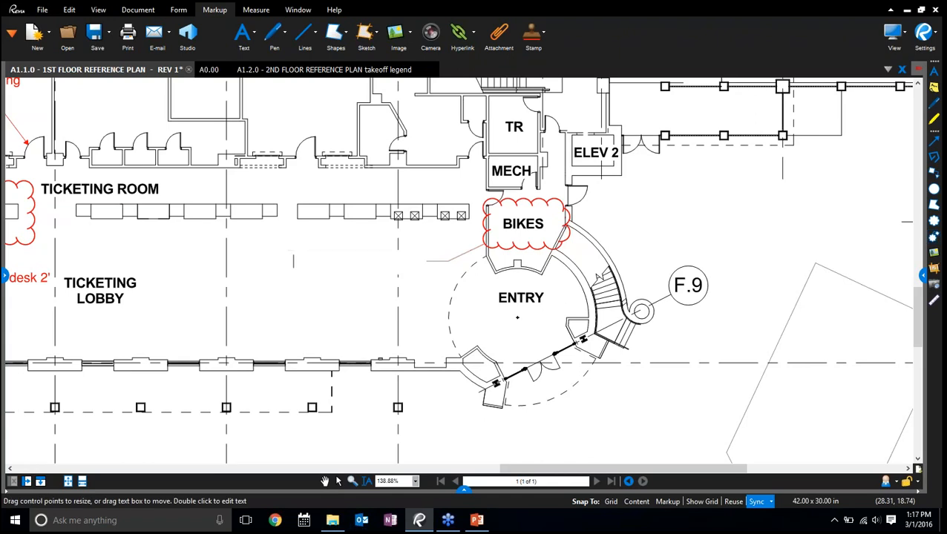
Enter "Change to consession stand" as the text of the BIKES cloud callout and finish editing
{"action": "type", "text": "Change to consess"}
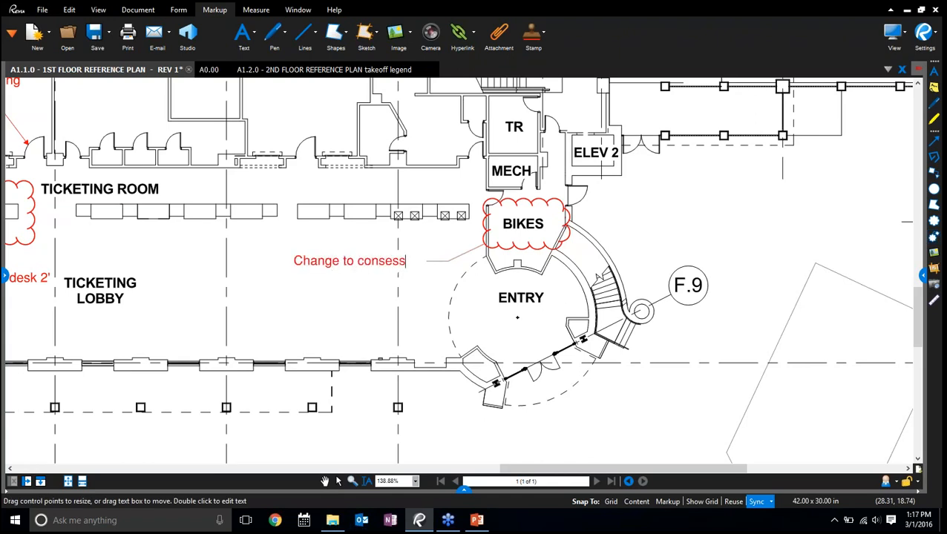
{"action": "type", "text": "ion stand"}
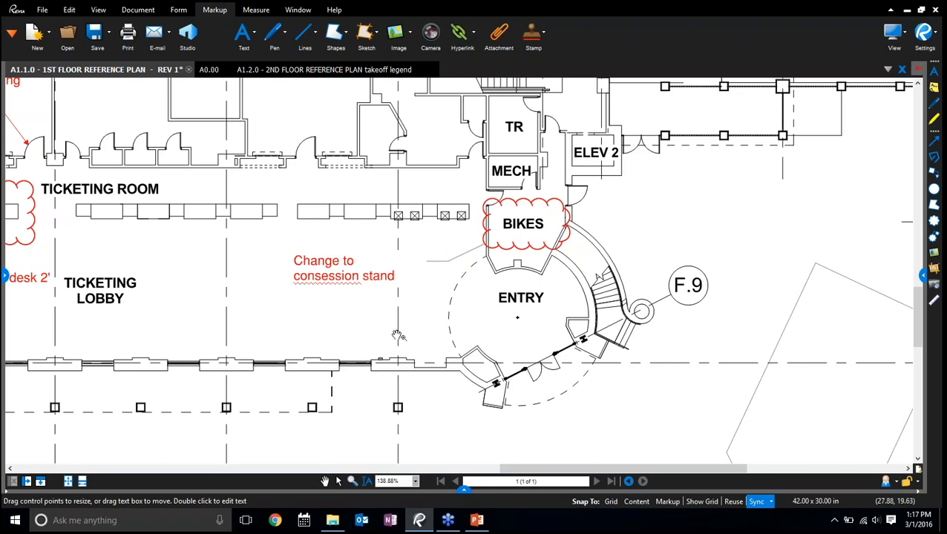
{"action": "left_click", "coordinate": [324, 481]}
{"action": "left_click", "coordinate": [644, 254]}
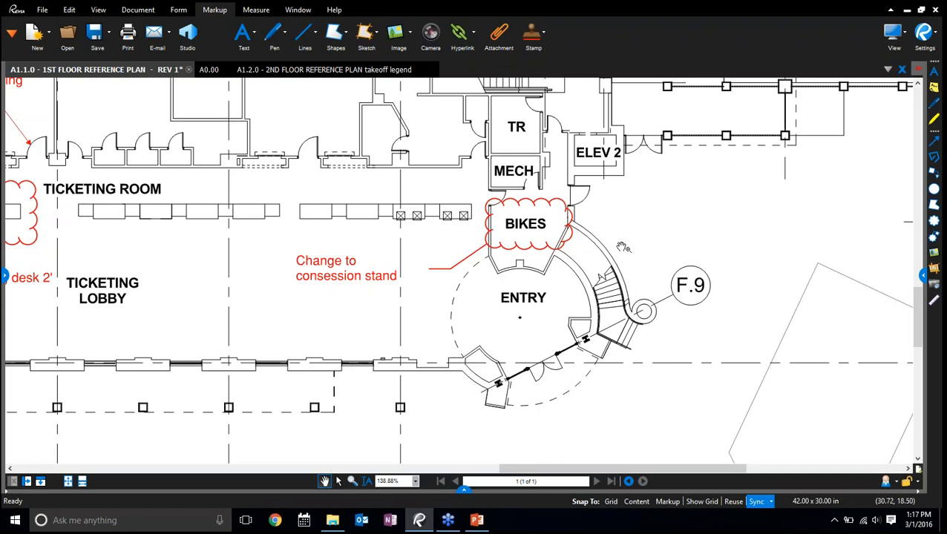
{"action": "left_click_drag", "start_coordinate": [622, 247], "coordinate": [623, 243]}
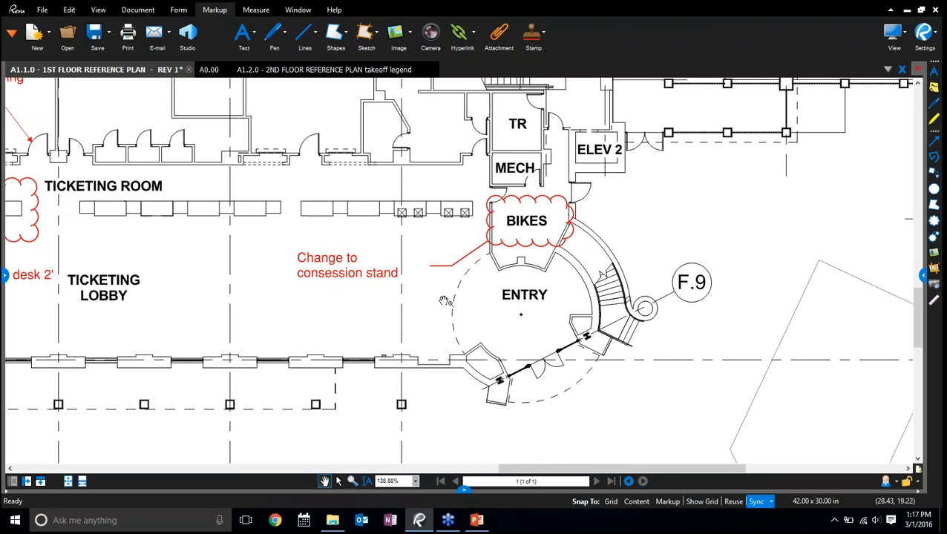
Autosize the text box of the BIKES cloud callout to fit its text
{"action": "left_click", "coordinate": [388, 275]}
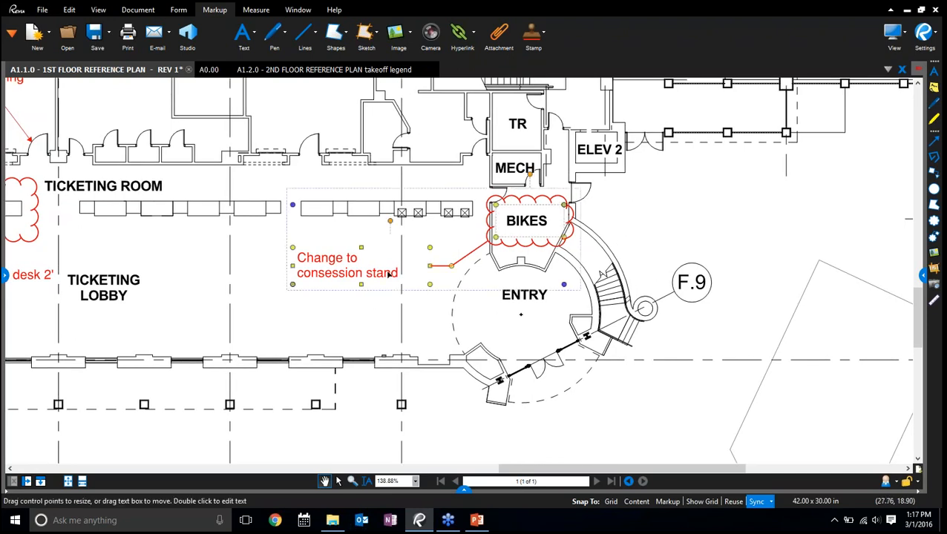
{"action": "right_click", "coordinate": [389, 276]}
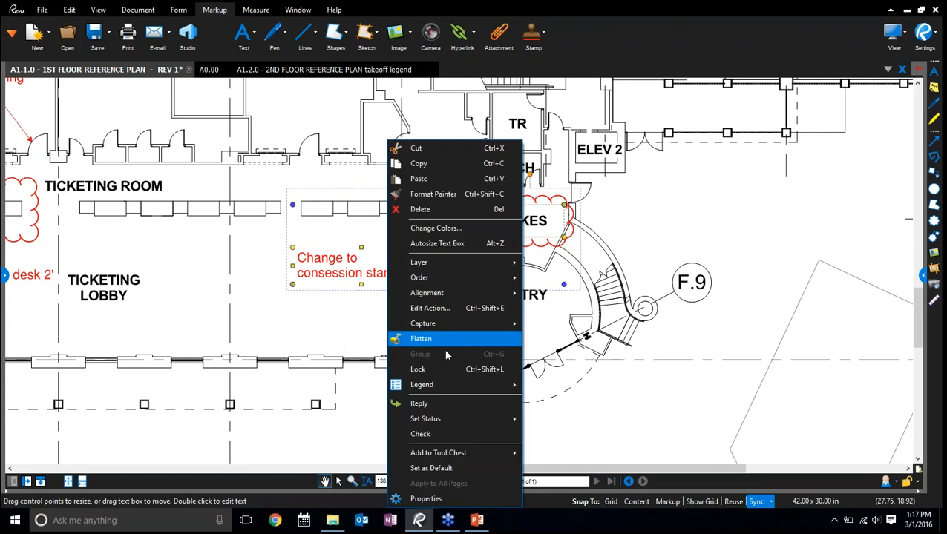
{"action": "left_click", "coordinate": [441, 248]}
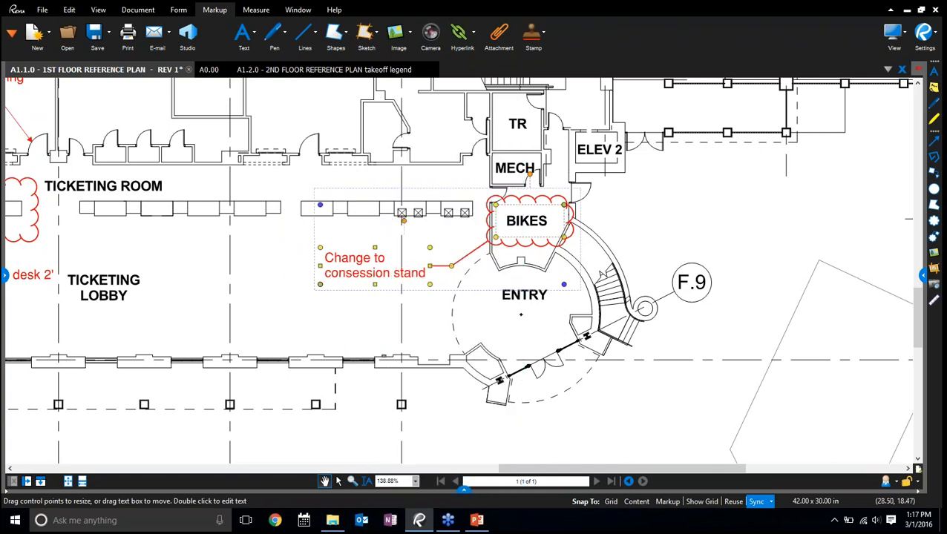
{"action": "right_click", "coordinate": [375, 264]}
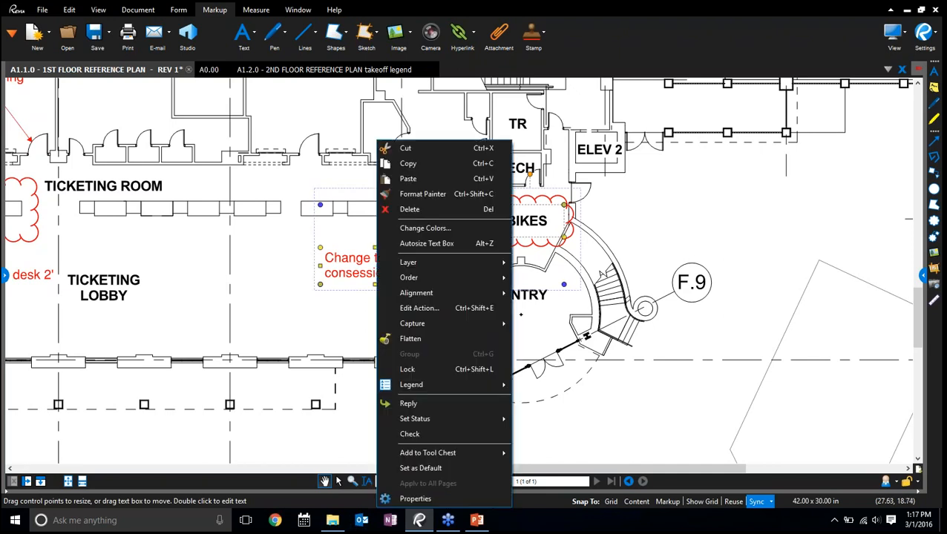
{"action": "left_click", "coordinate": [412, 110]}
{"action": "key", "text": "ctrl"}
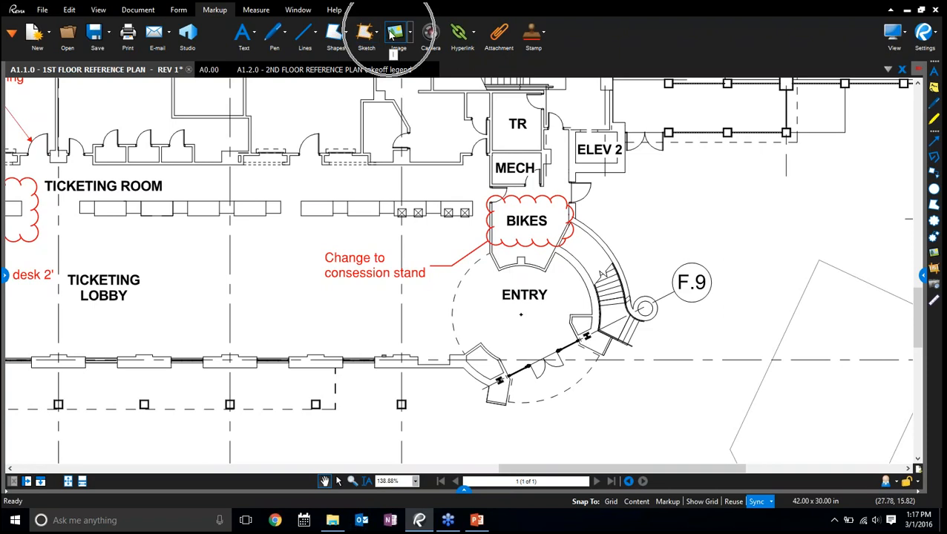
Start capturing an image from file for the BIKES callout and browse to Documents > Bluebeam Demo 2016 > Demo 2016 > Images
{"action": "right_click", "coordinate": [369, 265]}
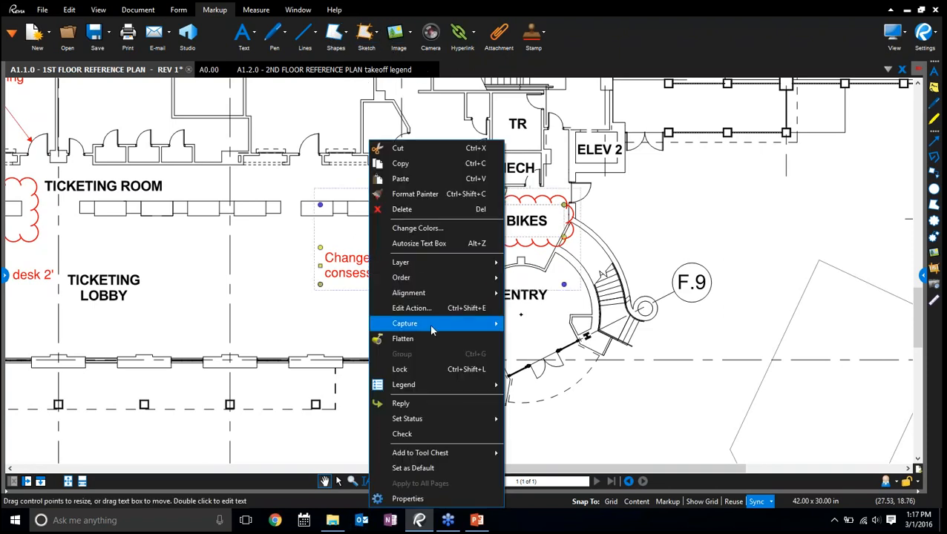
{"action": "mouse_move", "coordinate": [427, 325]}
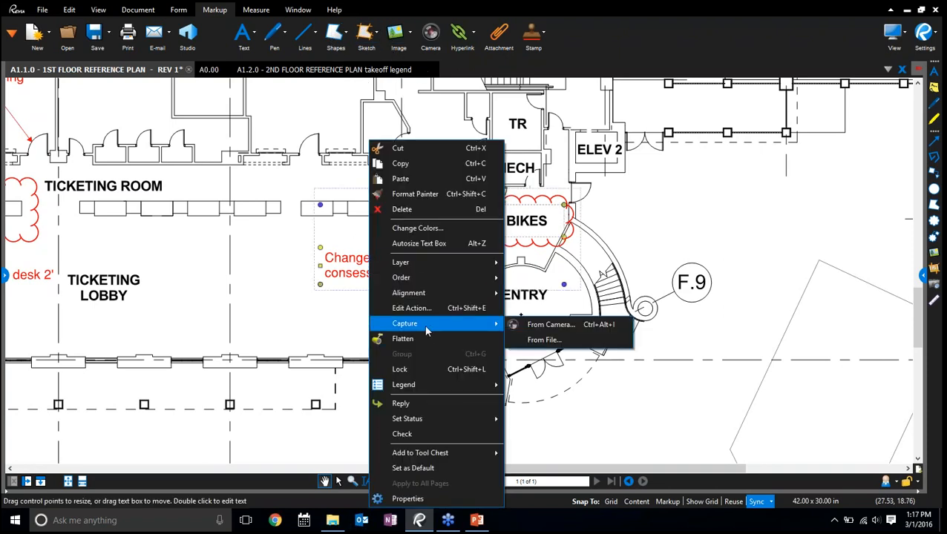
{"action": "left_click", "coordinate": [549, 339]}
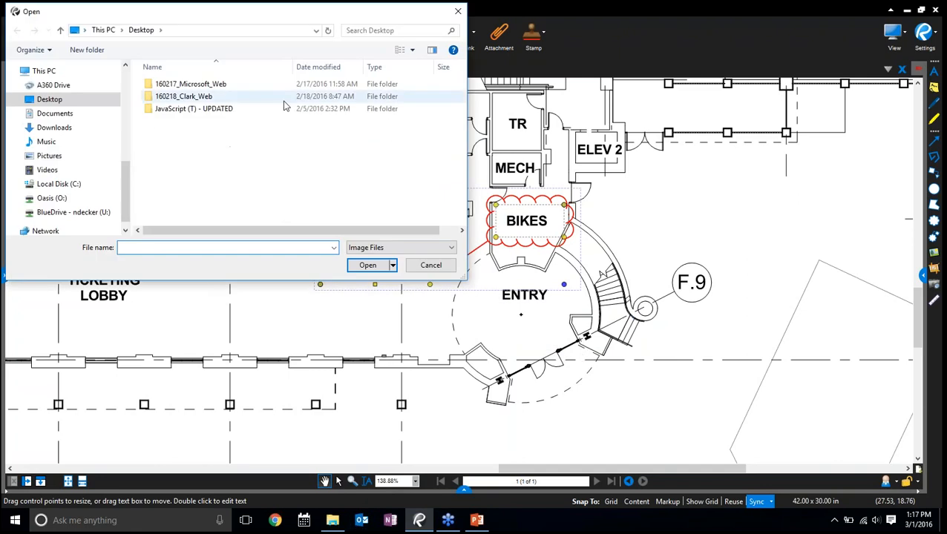
{"action": "scroll", "coordinate": [82, 127], "scroll_direction": "up", "scroll_amount": 6}
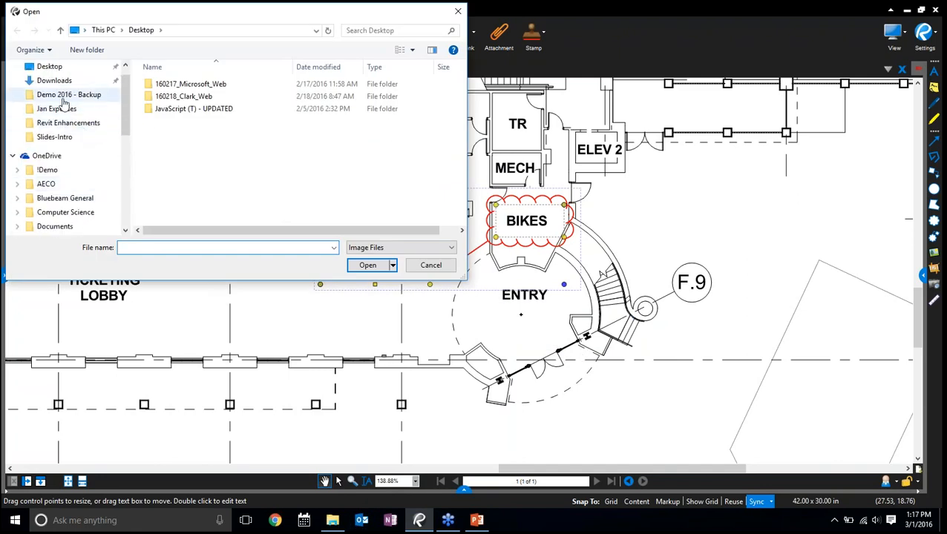
{"action": "scroll", "coordinate": [56, 95], "scroll_direction": "up", "scroll_amount": 1}
{"action": "left_click", "coordinate": [67, 113]}
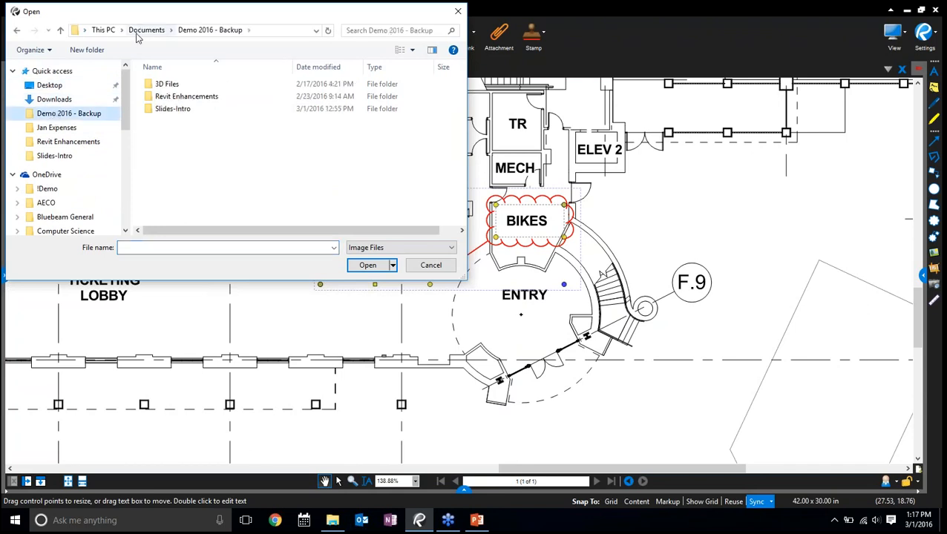
{"action": "left_click", "coordinate": [148, 30]}
{"action": "double_click", "coordinate": [187, 109]}
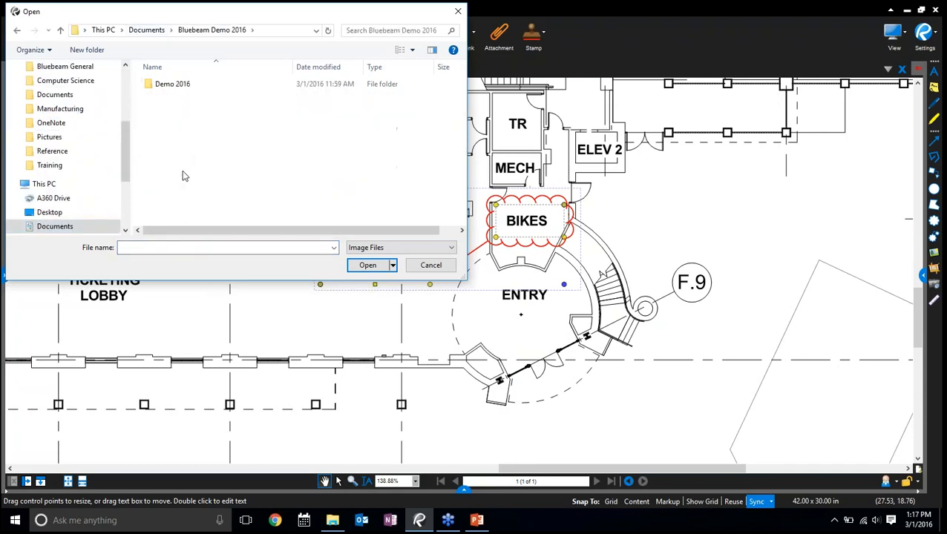
{"action": "double_click", "coordinate": [162, 84]}
{"action": "double_click", "coordinate": [169, 207]}
Attach the "Sliding door installed" photo to the BIKES callout and deselect the markup
{"action": "scroll", "coordinate": [312, 129], "scroll_direction": "down", "scroll_amount": 1}
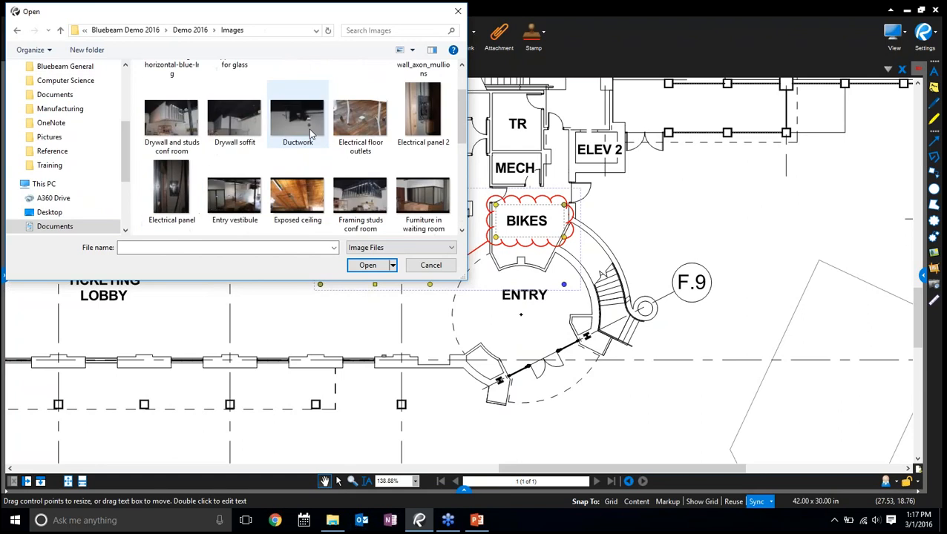
{"action": "scroll", "coordinate": [210, 195], "scroll_direction": "up", "scroll_amount": 1}
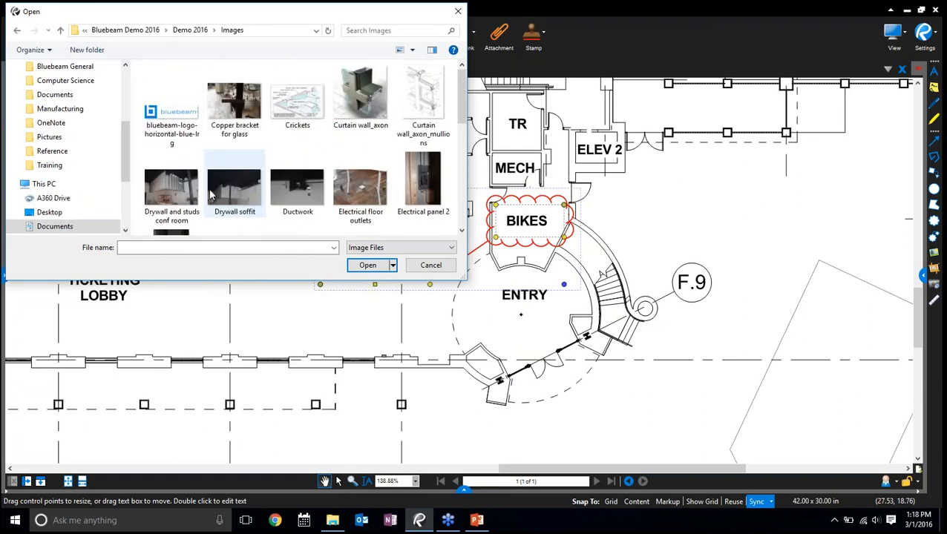
{"action": "scroll", "coordinate": [249, 192], "scroll_direction": "down", "scroll_amount": 2}
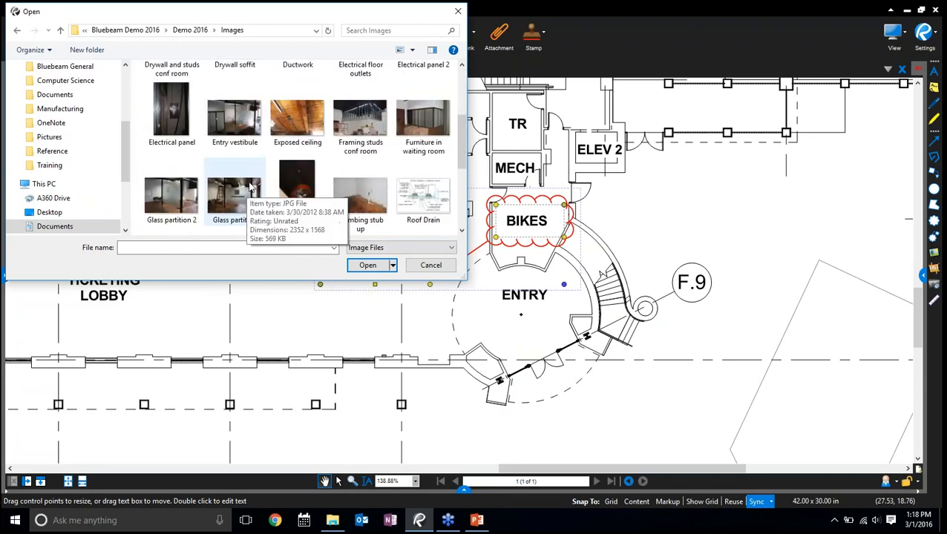
{"action": "scroll", "coordinate": [293, 167], "scroll_direction": "down", "scroll_amount": 1}
{"action": "left_click", "coordinate": [431, 265]}
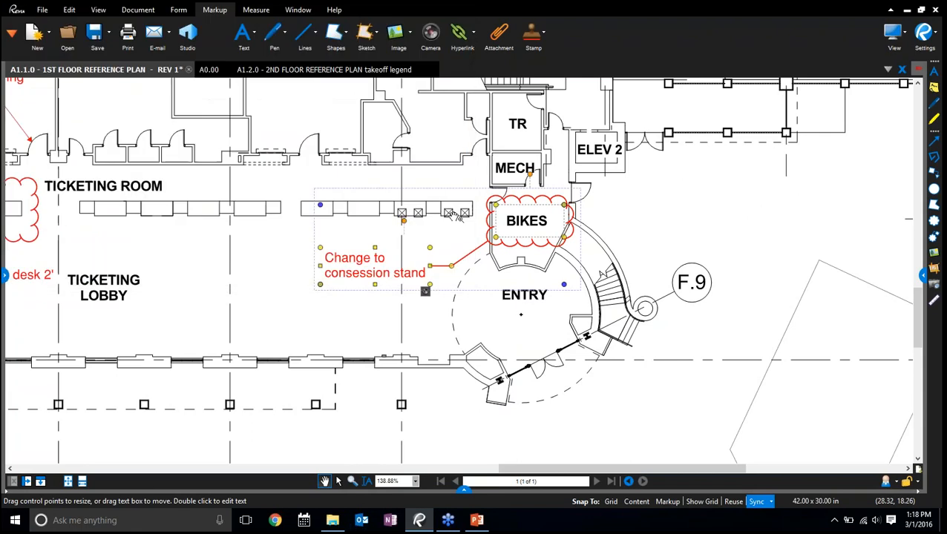
{"action": "left_click", "coordinate": [400, 323]}
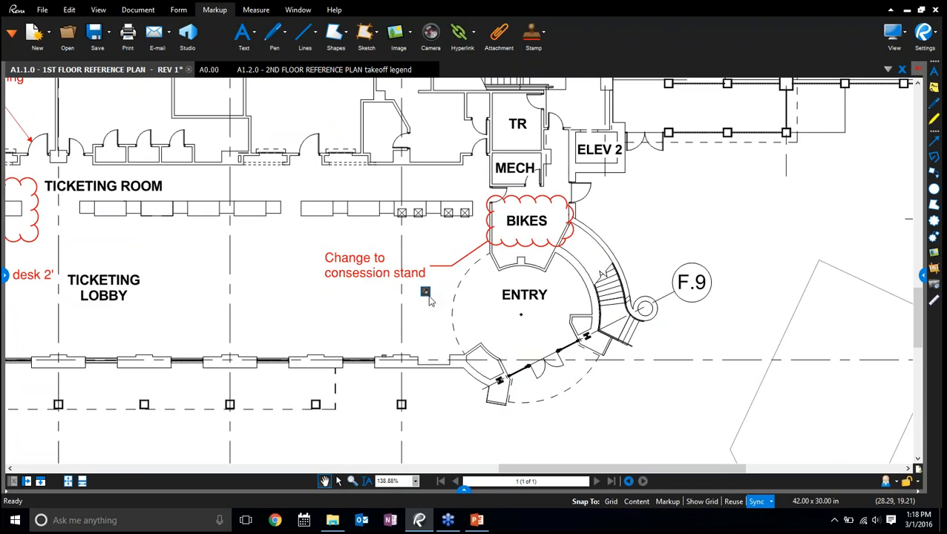
View the photo attached to the BIKES callout through its capture marker
{"action": "left_click", "coordinate": [426, 292]}
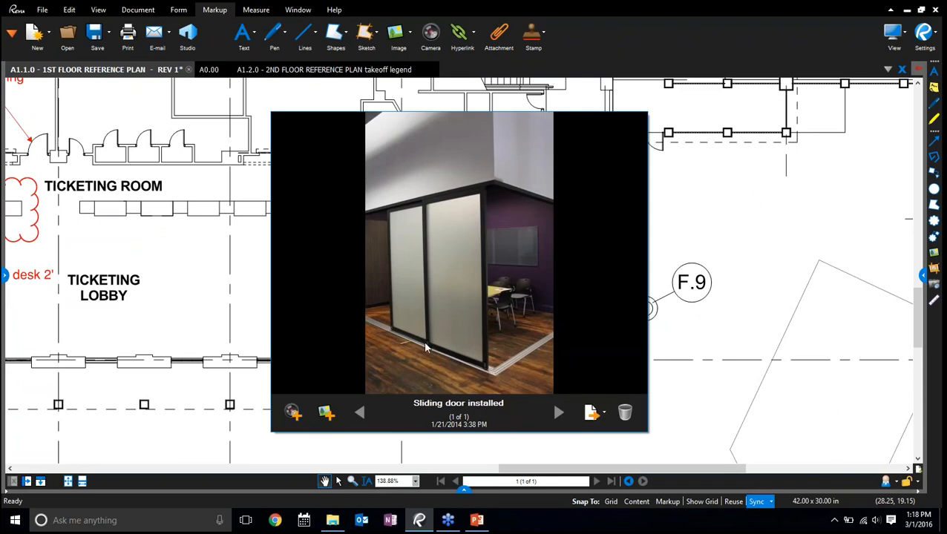
{"action": "left_click", "coordinate": [694, 291]}
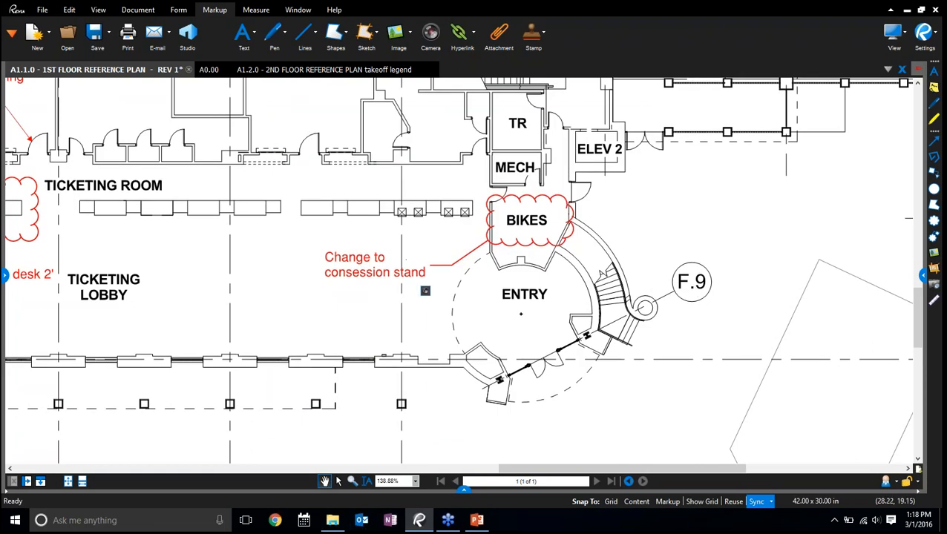
{"action": "left_click", "coordinate": [426, 291]}
Draw a short freehand pen stroke just above the TICKETING LOBBY label
{"action": "left_click_drag", "start_coordinate": [593, 338], "coordinate": [728, 340]}
{"action": "scroll", "coordinate": [583, 341], "scroll_direction": "down", "scroll_amount": 1}
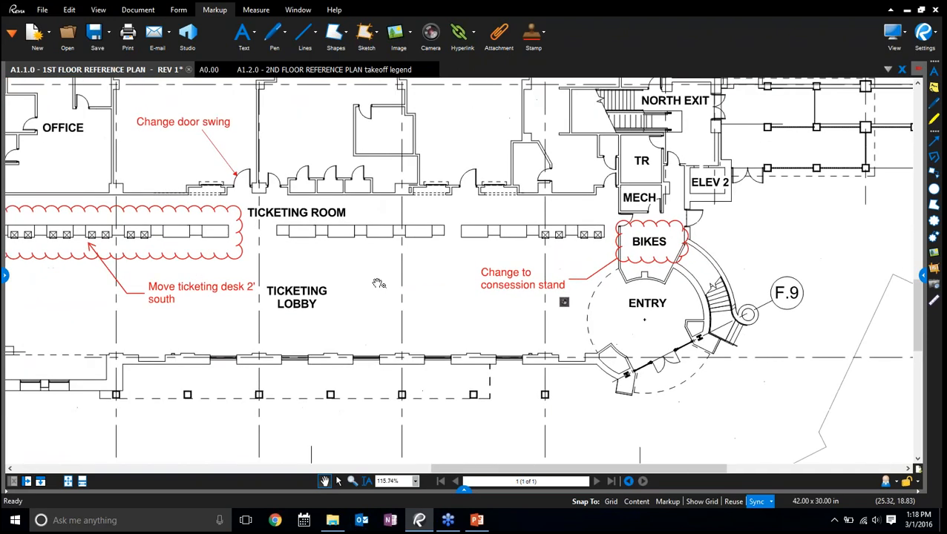
{"action": "left_click_drag", "start_coordinate": [381, 283], "coordinate": [430, 305]}
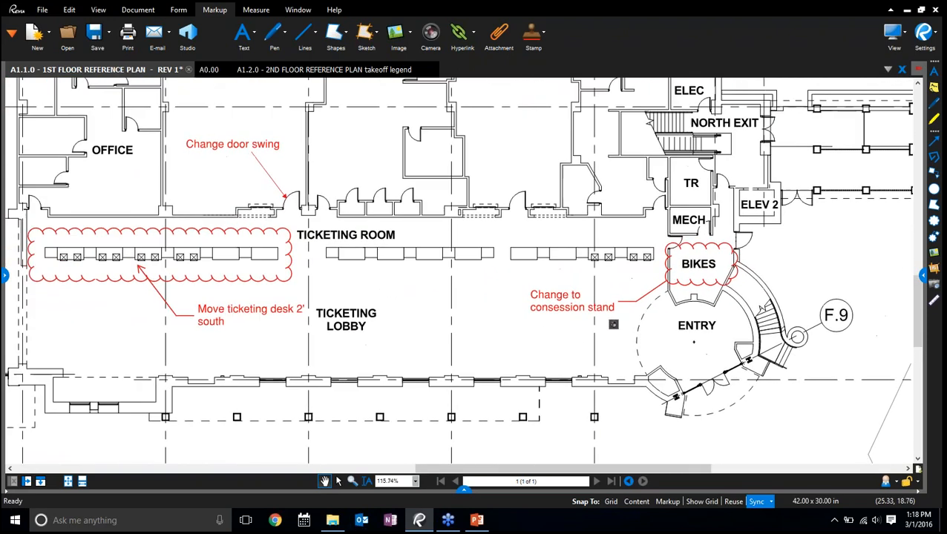
{"action": "left_click", "coordinate": [284, 34]}
{"action": "left_click", "coordinate": [297, 69]}
{"action": "left_click_drag", "start_coordinate": [344, 282], "coordinate": [405, 311]}
Highlight a freehand zigzag above and to the right of the TICKETING LOBBY label, plus the TICKETING ROOM text, in yellow
{"action": "left_click", "coordinate": [279, 43]}
{"action": "left_click", "coordinate": [300, 67]}
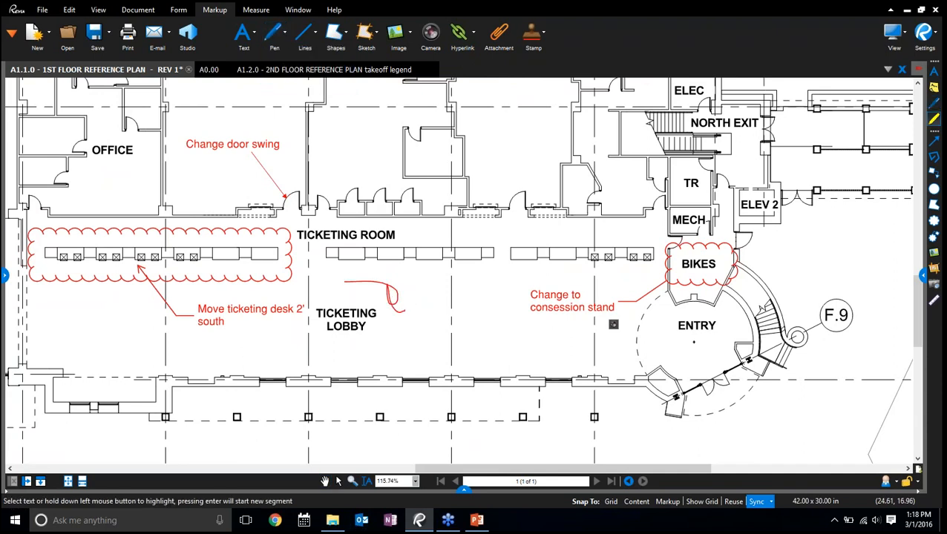
{"action": "left_click_drag", "start_coordinate": [410, 277], "coordinate": [484, 294]}
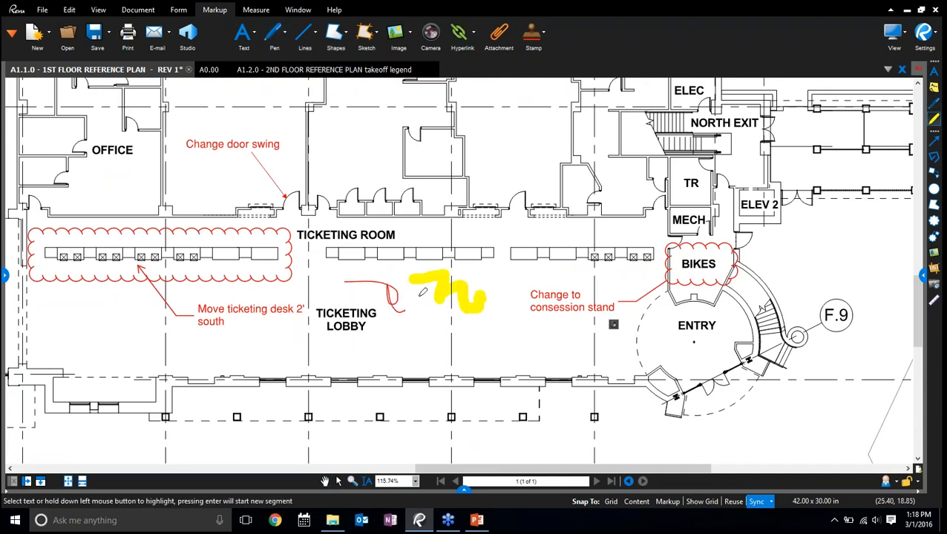
{"action": "left_click_drag", "start_coordinate": [297, 236], "coordinate": [396, 236]}
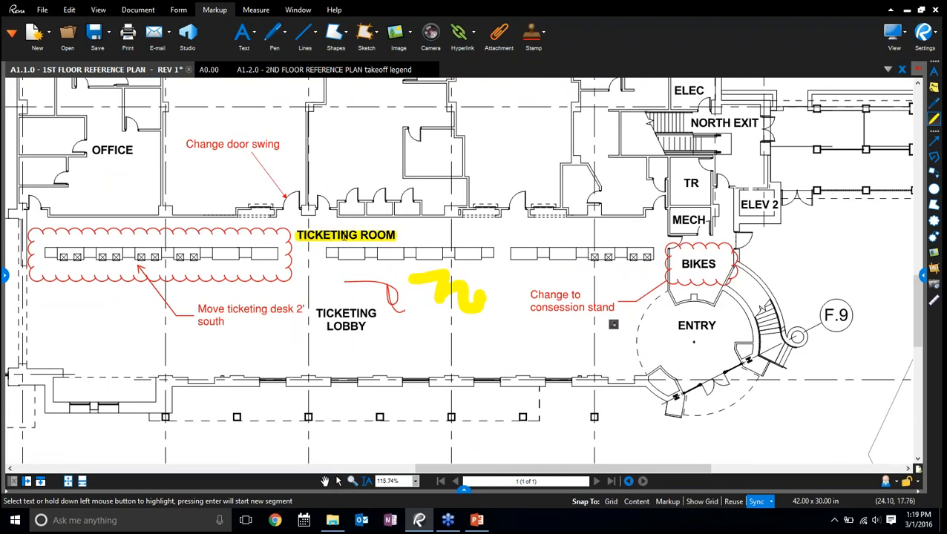
{"action": "scroll", "coordinate": [403, 235], "scroll_direction": "right", "scroll_amount": 5}
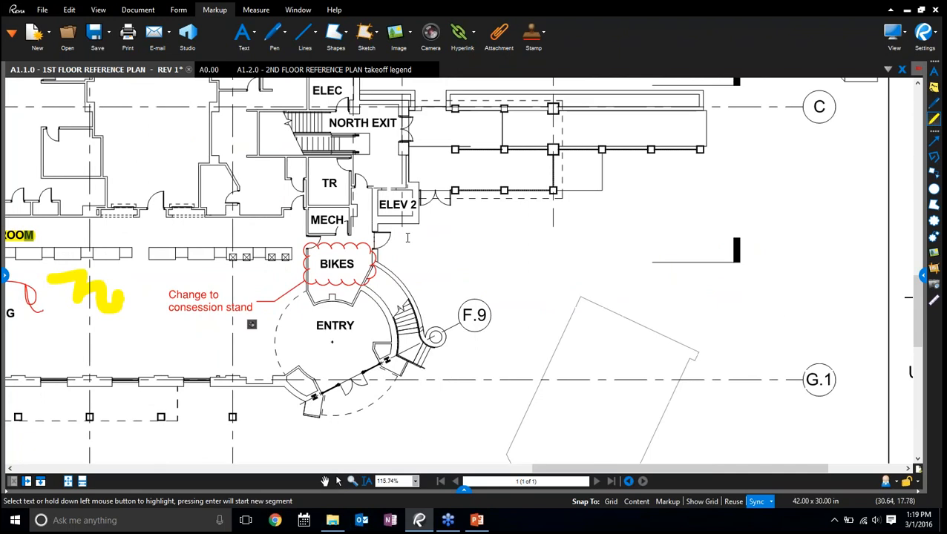
{"action": "key", "text": "Escape"}
Turn on content snapping and place a Dimension markup across the wall opening to the right of the TICKETING ROOM label
{"action": "left_click_drag", "start_coordinate": [95, 243], "coordinate": [365, 263]}
{"action": "scroll", "coordinate": [275, 283], "scroll_direction": "up", "scroll_amount": 4}
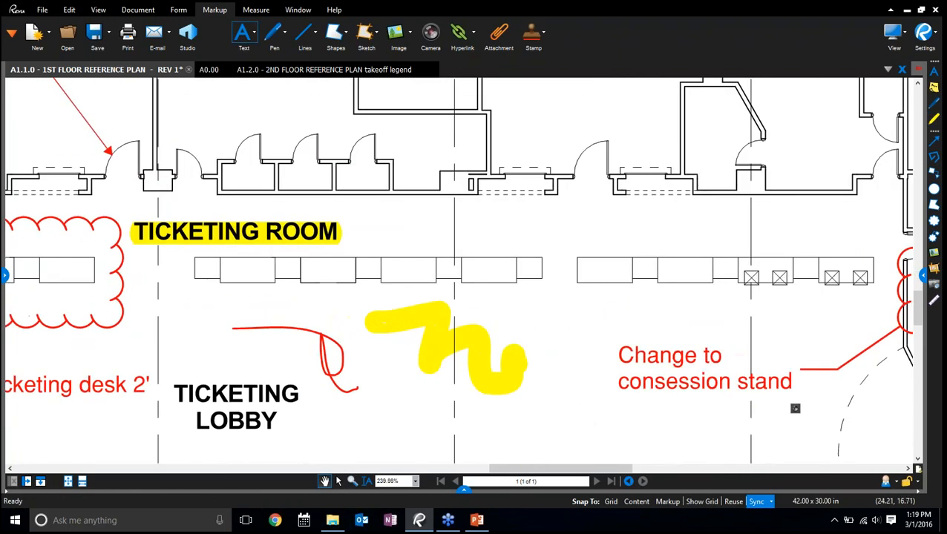
{"action": "left_click", "coordinate": [284, 33]}
{"action": "left_click", "coordinate": [316, 33]}
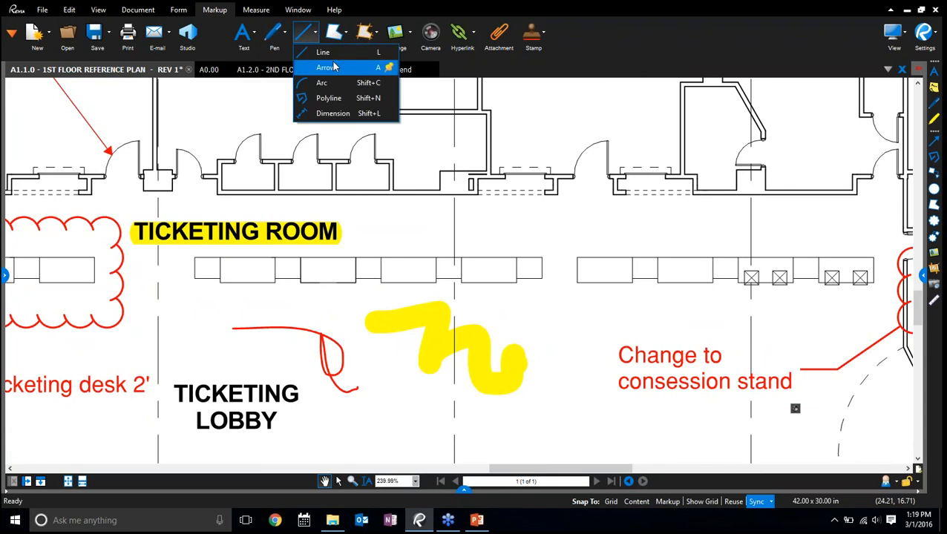
{"action": "left_click", "coordinate": [346, 114]}
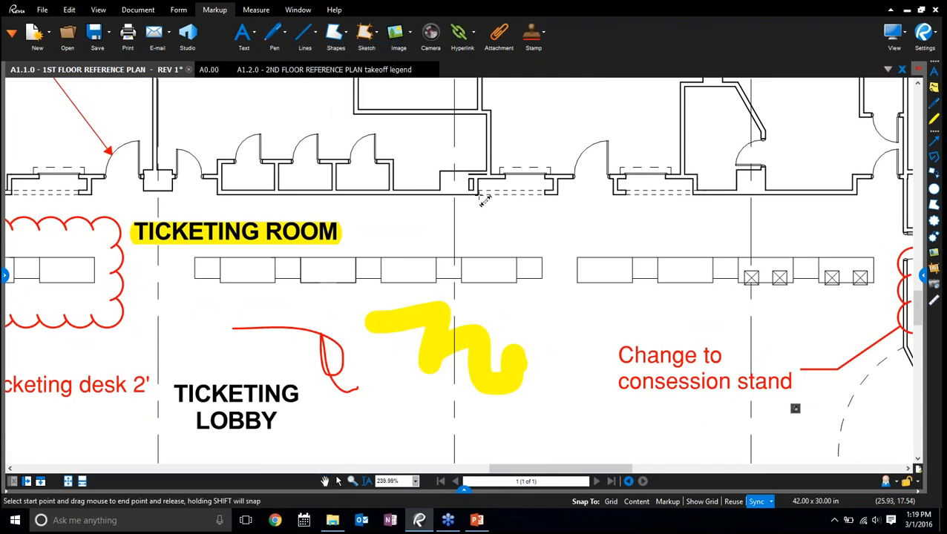
{"action": "left_click", "coordinate": [636, 502]}
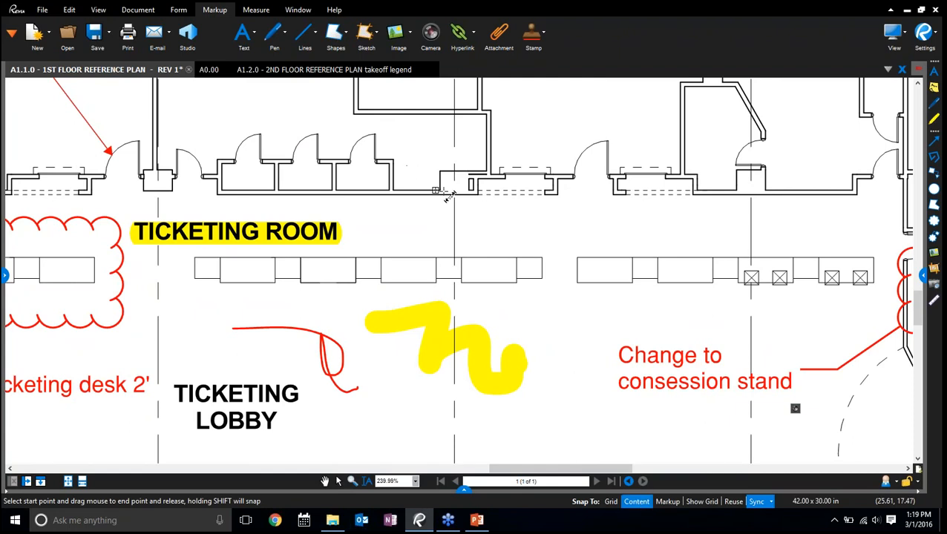
{"action": "left_click_drag", "start_coordinate": [478, 197], "coordinate": [546, 196]}
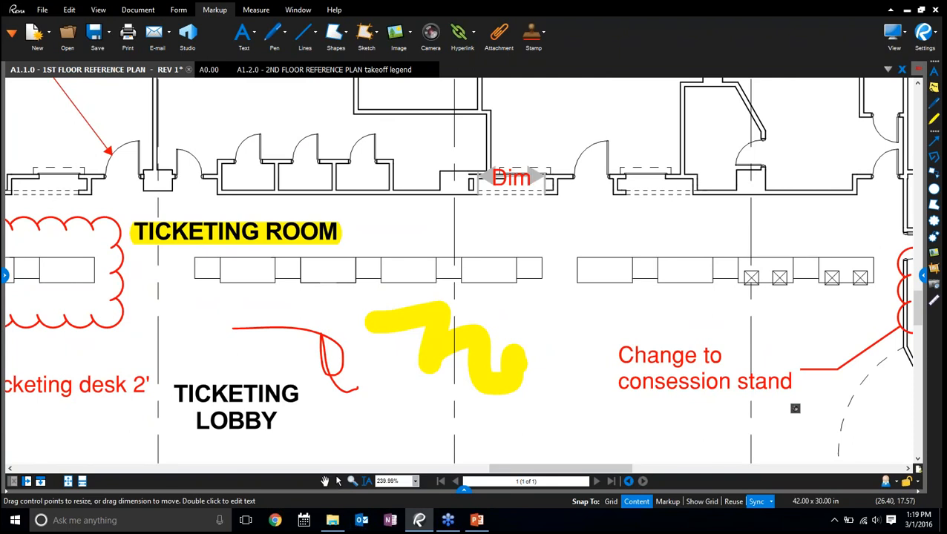
{"action": "key", "text": "Escape"}
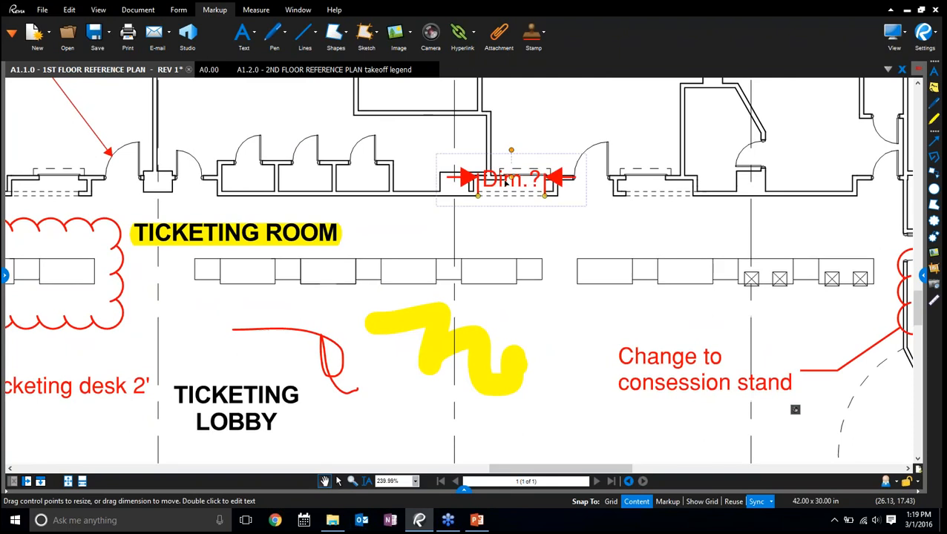
Offset the Dim.? dimension line below the wall opening and draw a cloud around the opening and its dimension
{"action": "left_click_drag", "start_coordinate": [512, 179], "coordinate": [512, 234]}
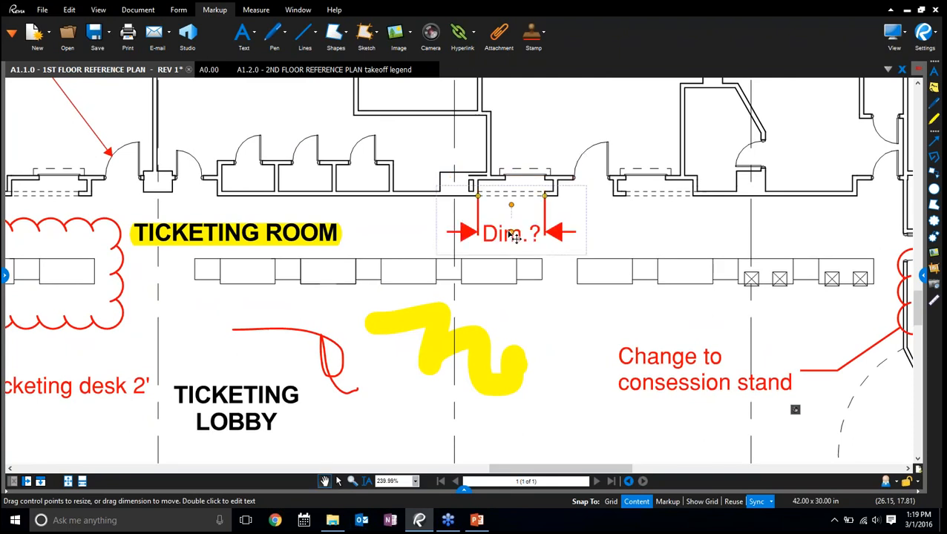
{"action": "left_click", "coordinate": [624, 211]}
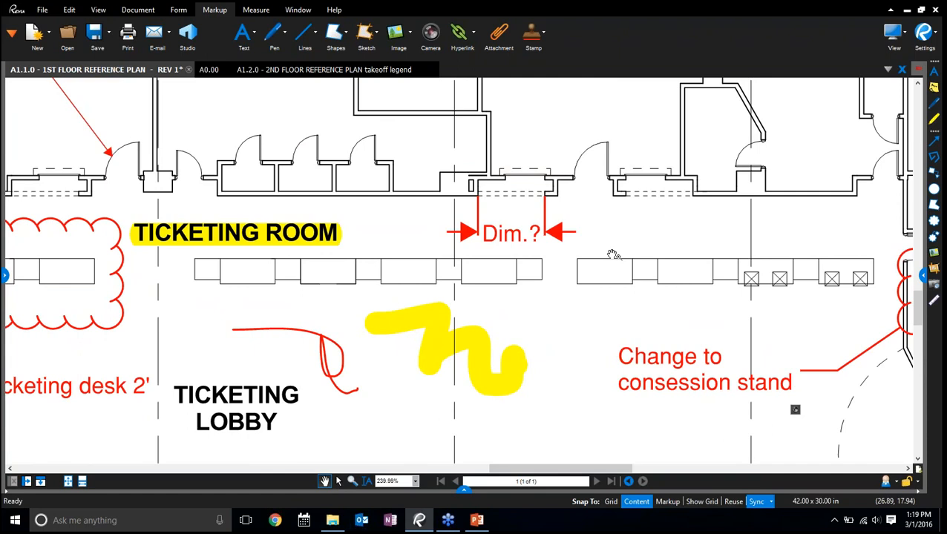
{"action": "key", "text": "c"}
{"action": "left_click_drag", "start_coordinate": [440, 181], "coordinate": [577, 260]}
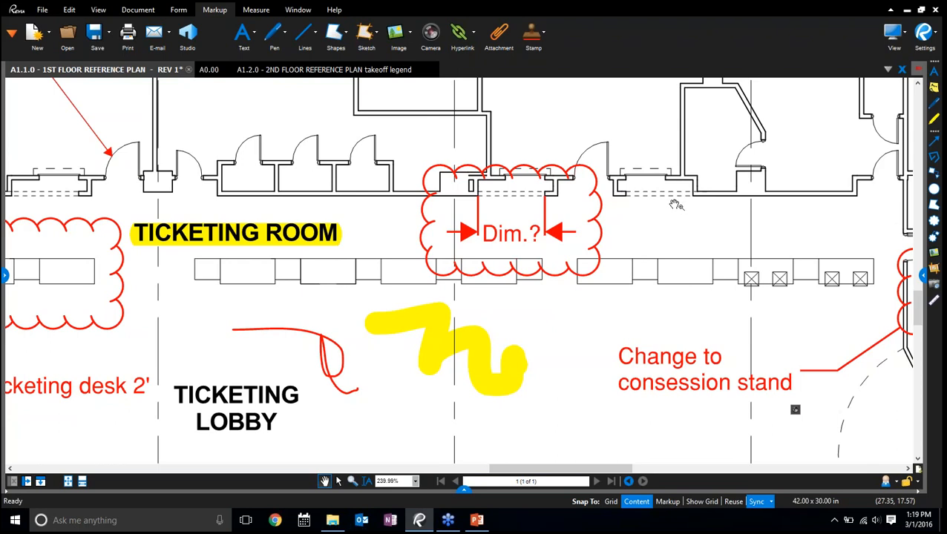
Select all the markups around the ticketing area together, display their shared properties and widen the properties area
{"action": "scroll", "coordinate": [676, 204], "scroll_direction": "down", "scroll_amount": 5}
{"action": "left_click_drag", "start_coordinate": [723, 155], "coordinate": [653, 179]}
{"action": "key", "text": "v"}
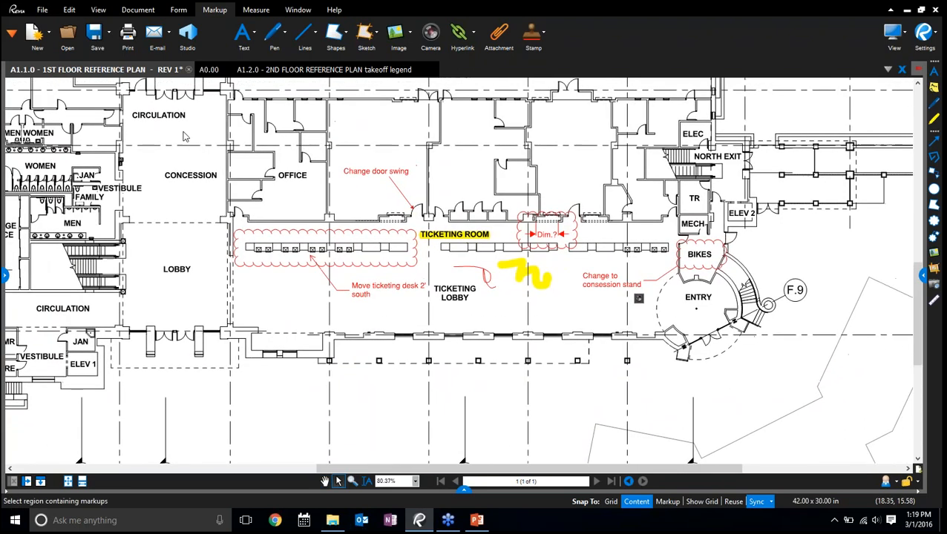
{"action": "left_click_drag", "start_coordinate": [205, 132], "coordinate": [683, 353]}
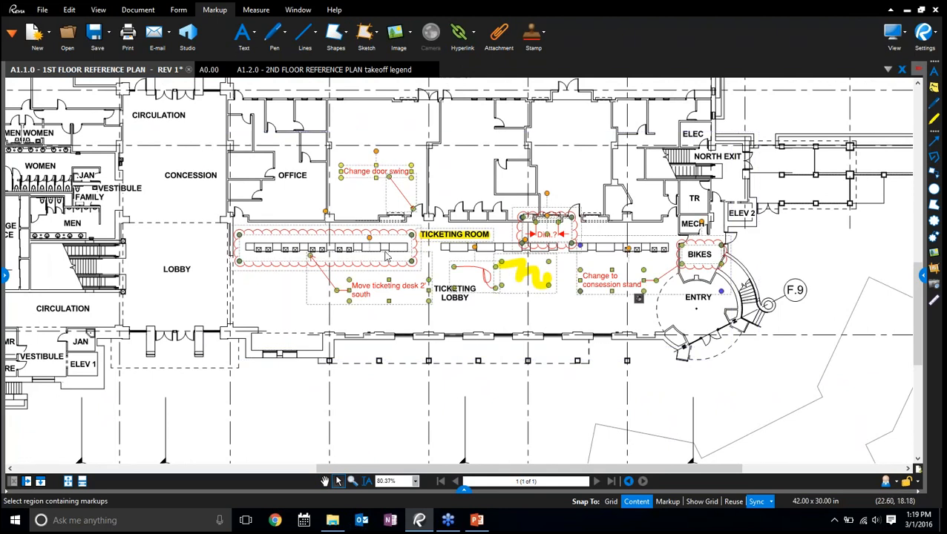
{"action": "right_click", "coordinate": [379, 264]}
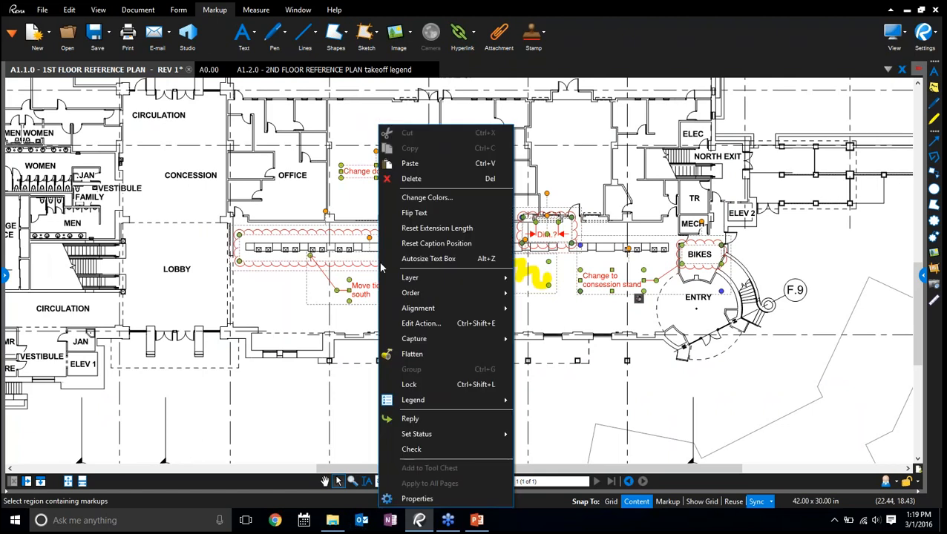
{"action": "left_click", "coordinate": [417, 498]}
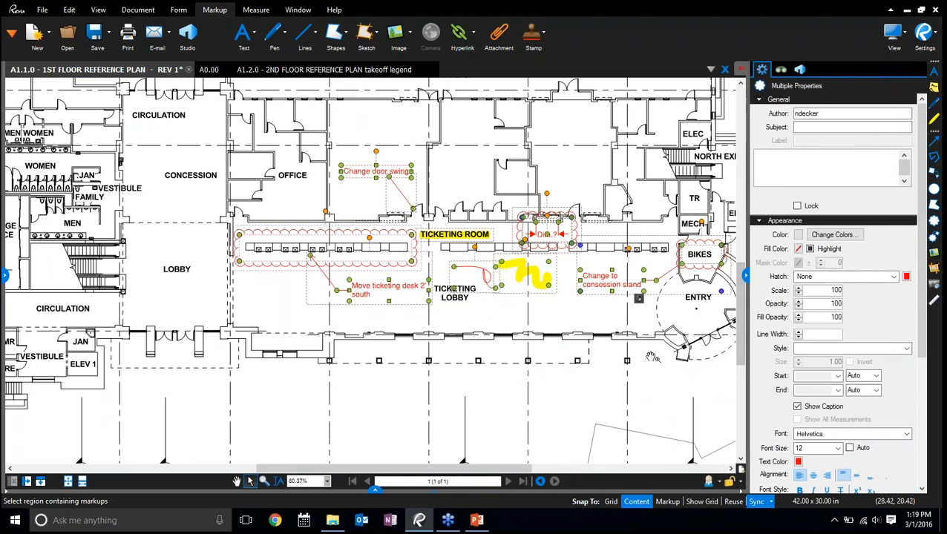
{"action": "left_click_drag", "start_coordinate": [551, 364], "coordinate": [489, 396]}
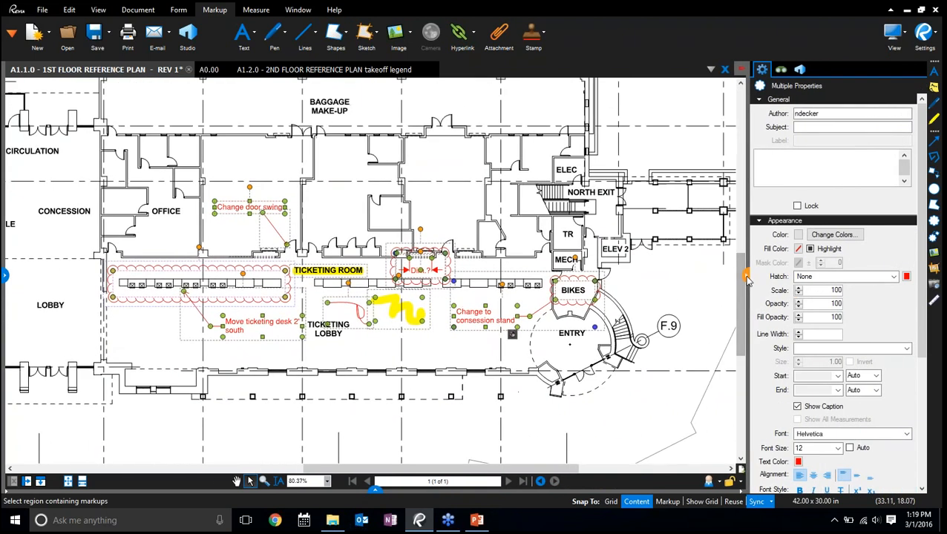
{"action": "left_click_drag", "start_coordinate": [746, 275], "coordinate": [700, 275]}
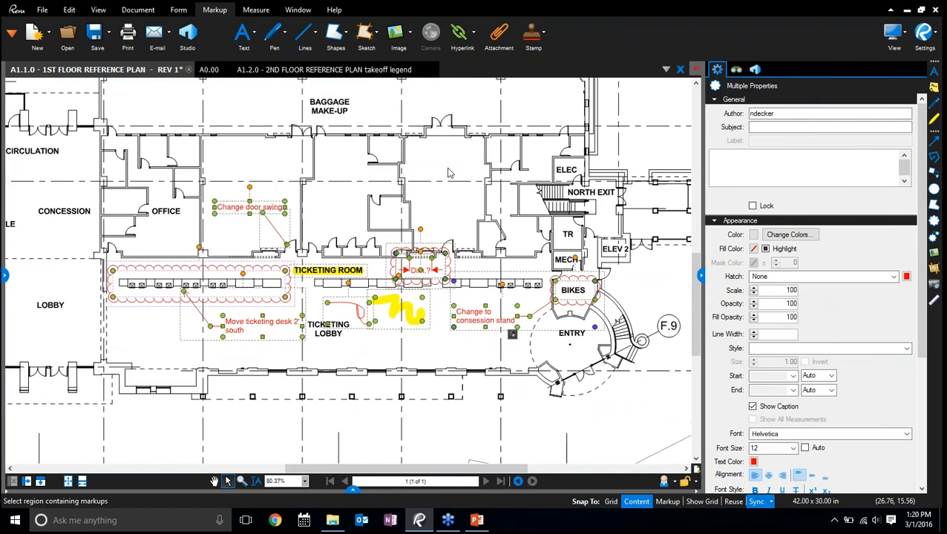
Set the selected markups' subject to Architectural and their line color to blue
{"action": "left_click", "coordinate": [763, 127]}
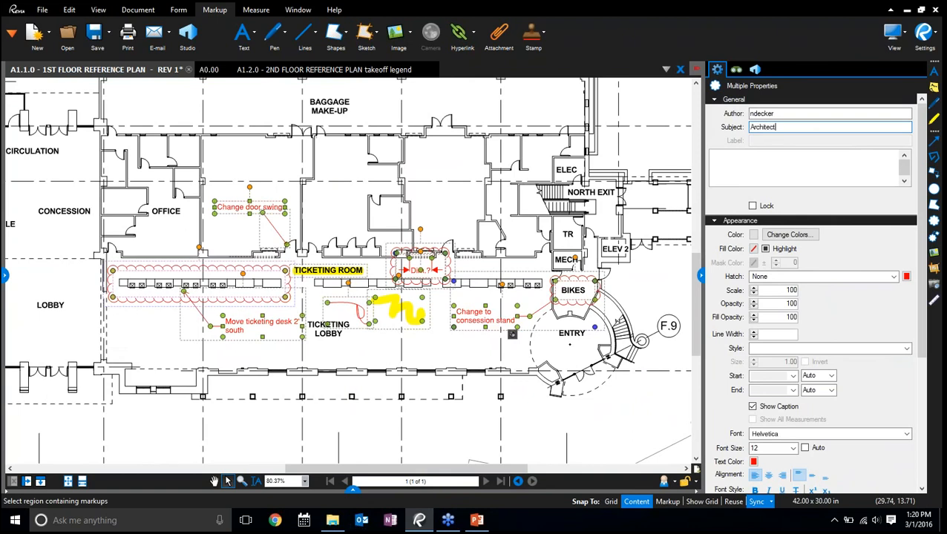
{"action": "left_click", "coordinate": [754, 235]}
{"action": "left_click", "coordinate": [822, 267]}
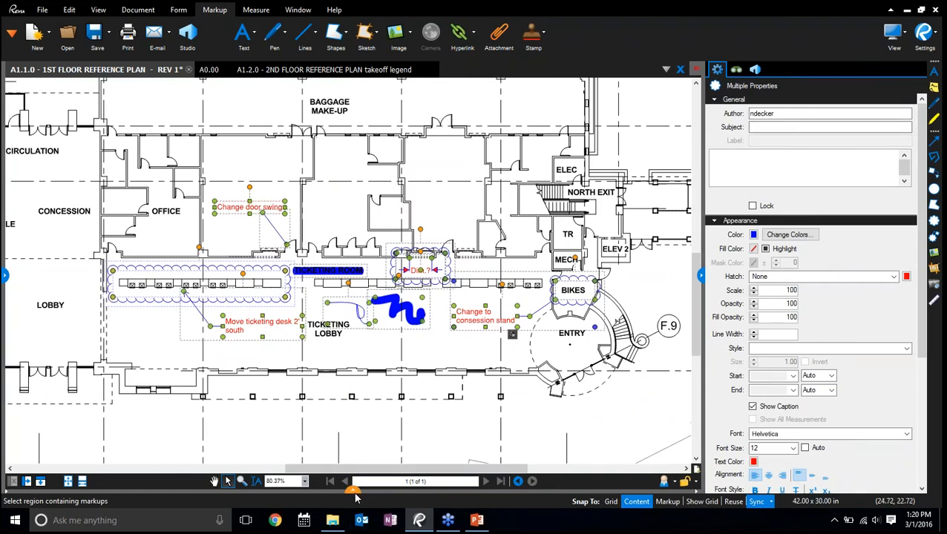
Give the selected markups a light blue fill with Highlight enabled and a fill opacity of 50
{"action": "left_click", "coordinate": [754, 249]}
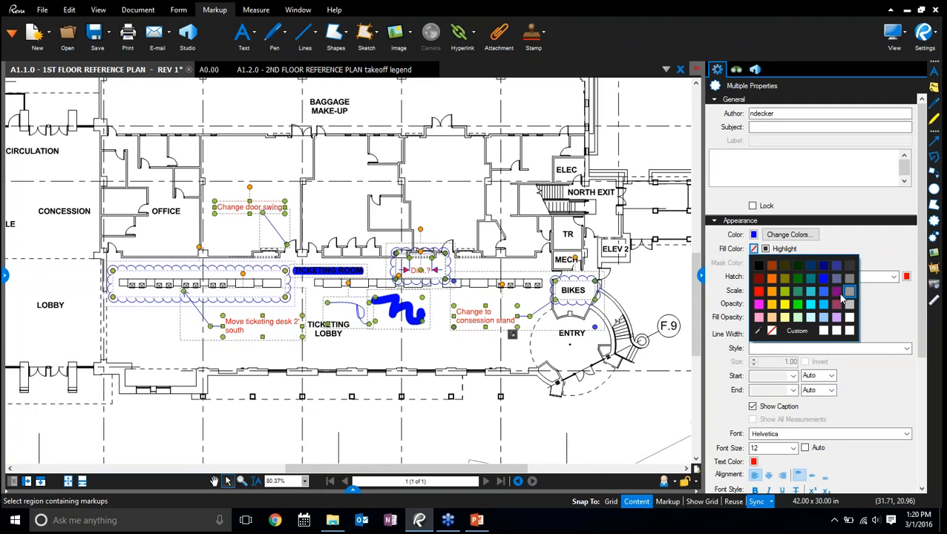
{"action": "left_click", "coordinate": [822, 304]}
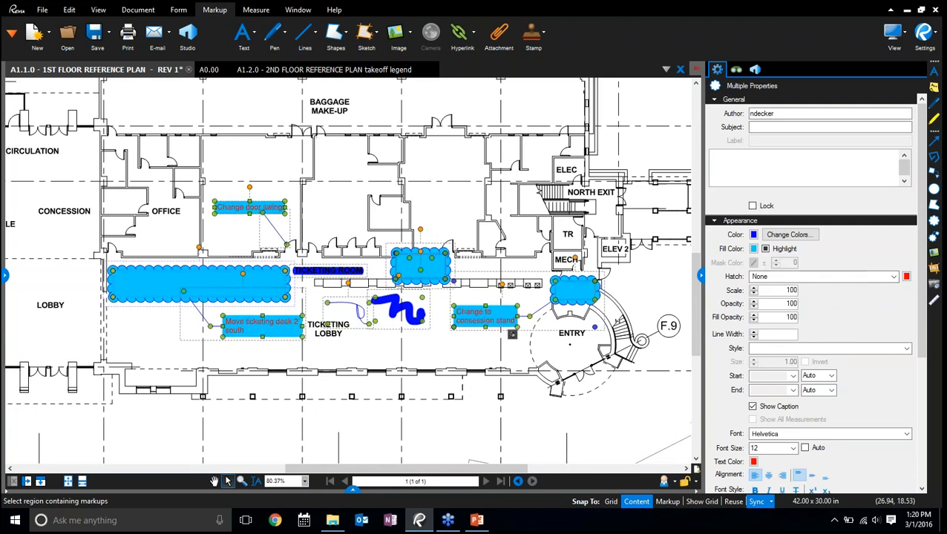
{"action": "scroll", "coordinate": [437, 274], "scroll_direction": "up", "scroll_amount": 3}
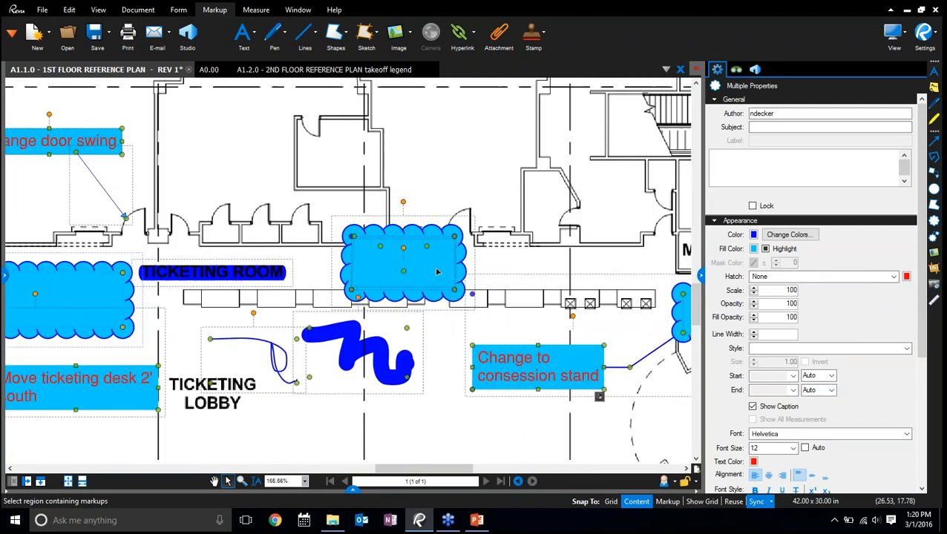
{"action": "scroll", "coordinate": [437, 273], "scroll_direction": "up", "scroll_amount": 1}
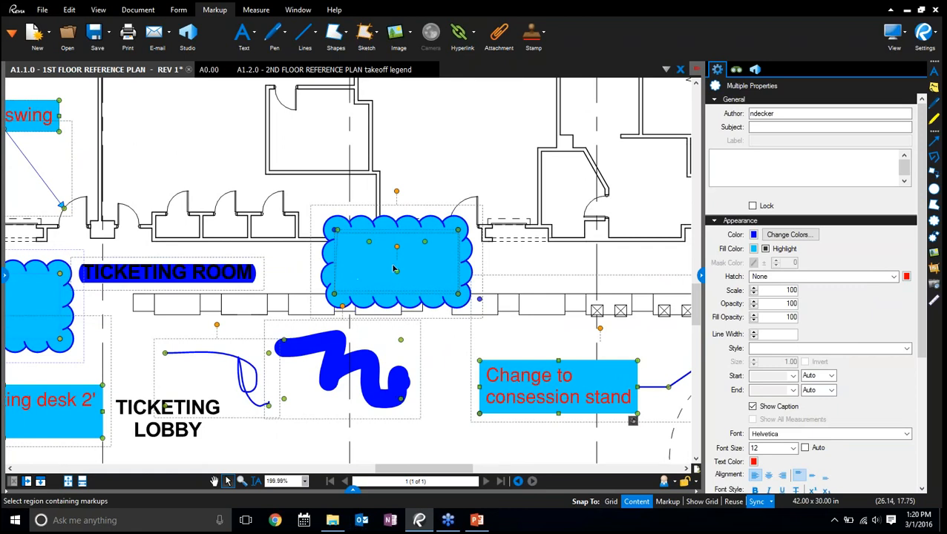
{"action": "left_click", "coordinate": [765, 249]}
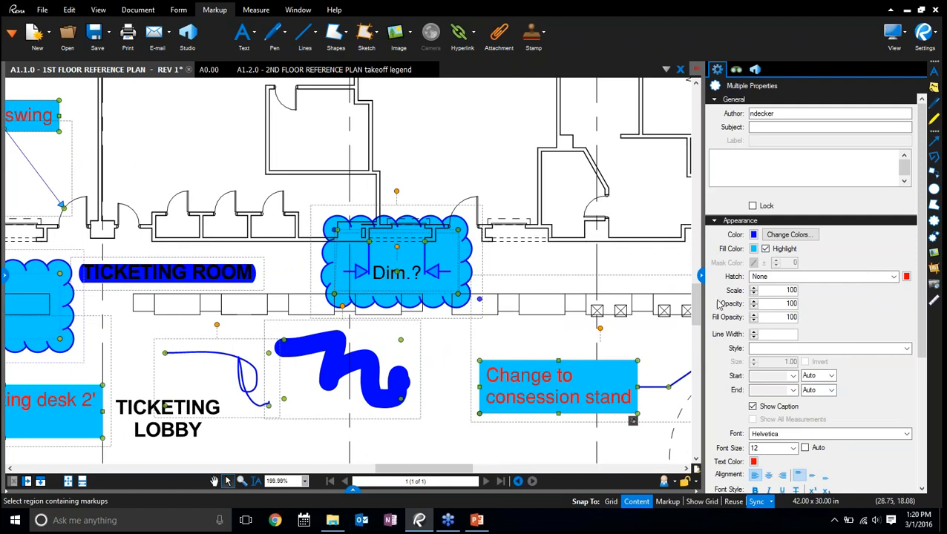
{"action": "left_click", "coordinate": [753, 321]}
{"action": "left_click", "coordinate": [753, 321]}
{"action": "left_click", "coordinate": [753, 321]}
{"action": "left_click", "coordinate": [753, 321]}
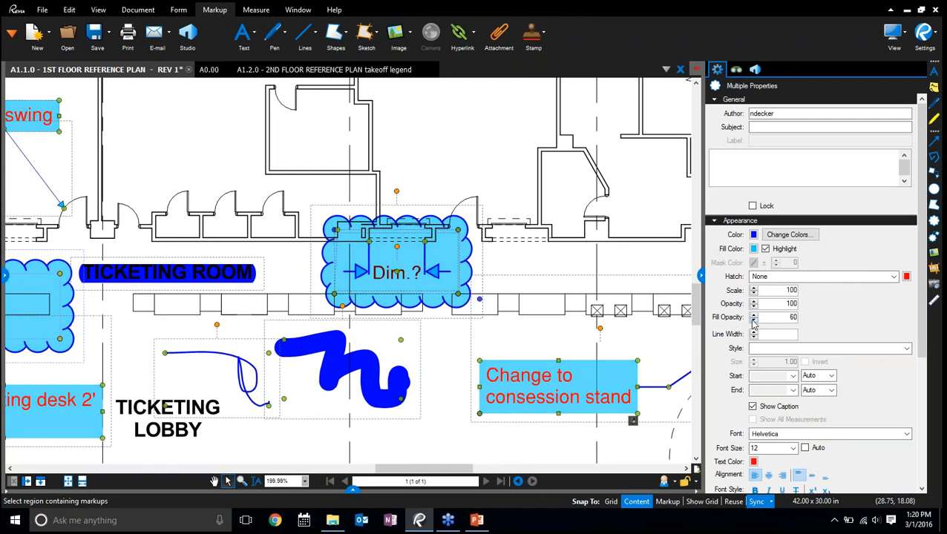
{"action": "left_click", "coordinate": [754, 321]}
Format the selected markups' text as black, font size 10 and bold
{"action": "scroll", "coordinate": [821, 313], "scroll_direction": "down", "scroll_amount": 3}
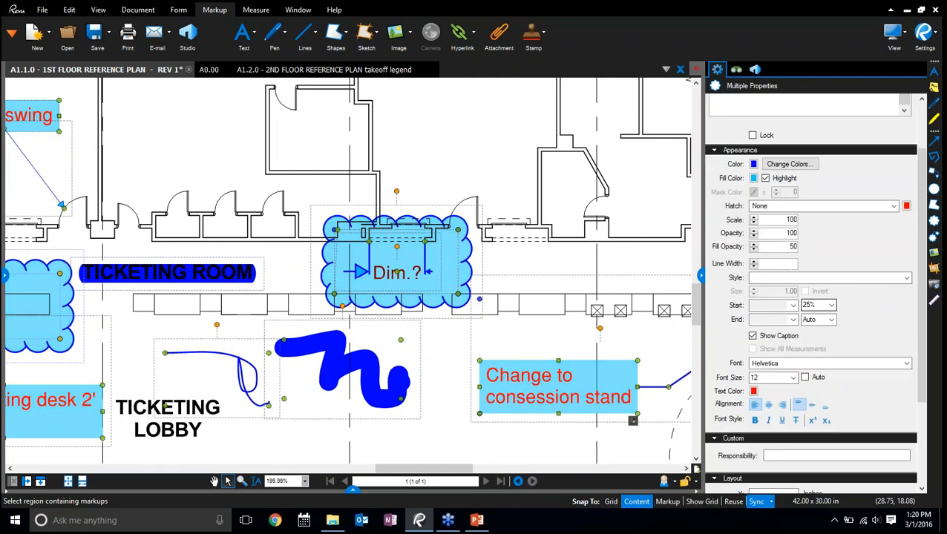
{"action": "left_click", "coordinate": [753, 391]}
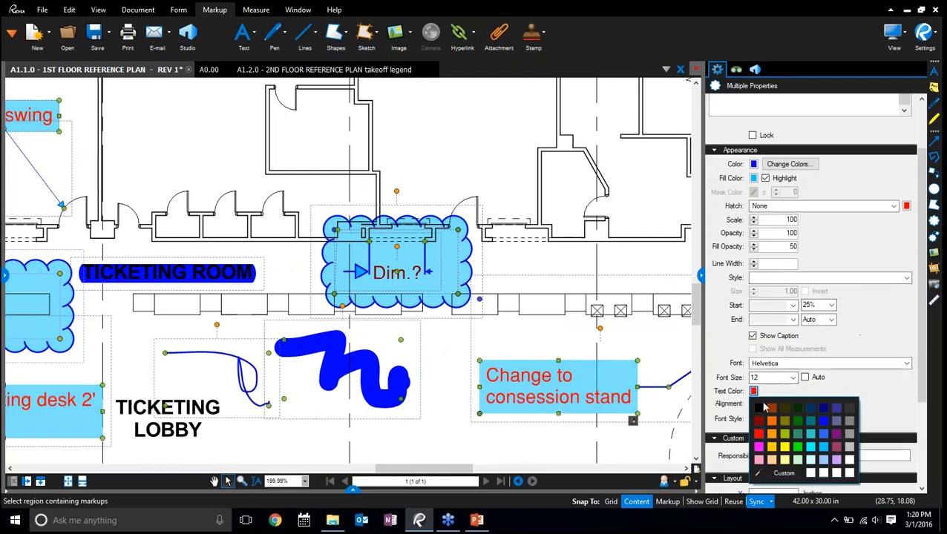
{"action": "left_click", "coordinate": [759, 408]}
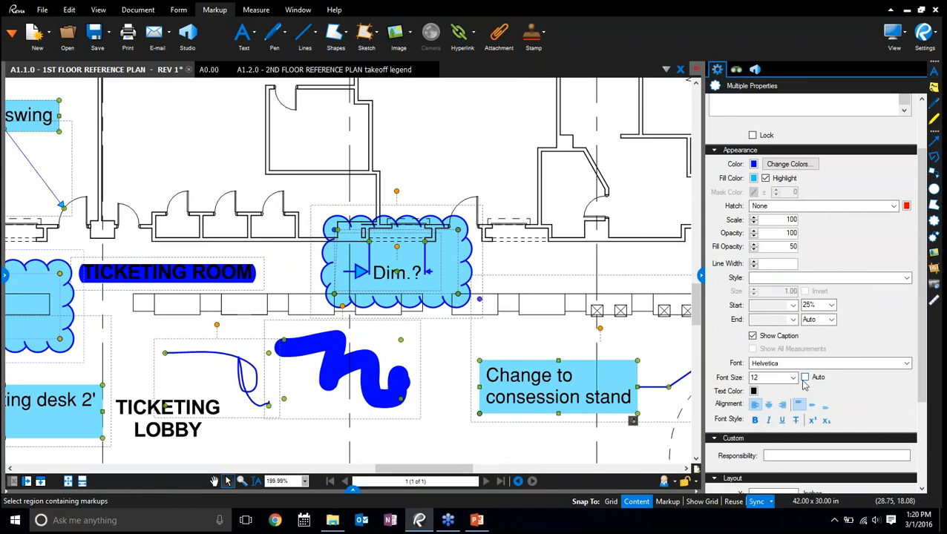
{"action": "left_click", "coordinate": [793, 378]}
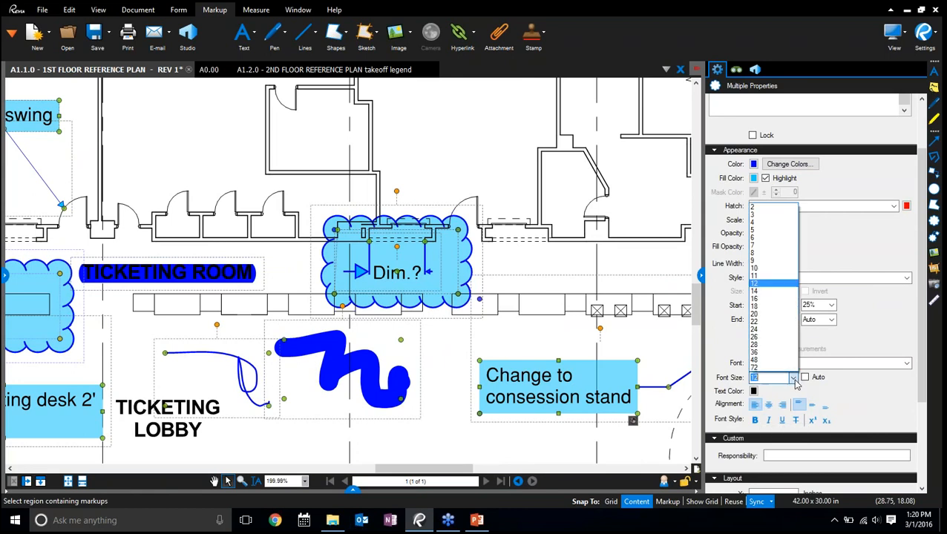
{"action": "left_click", "coordinate": [785, 266]}
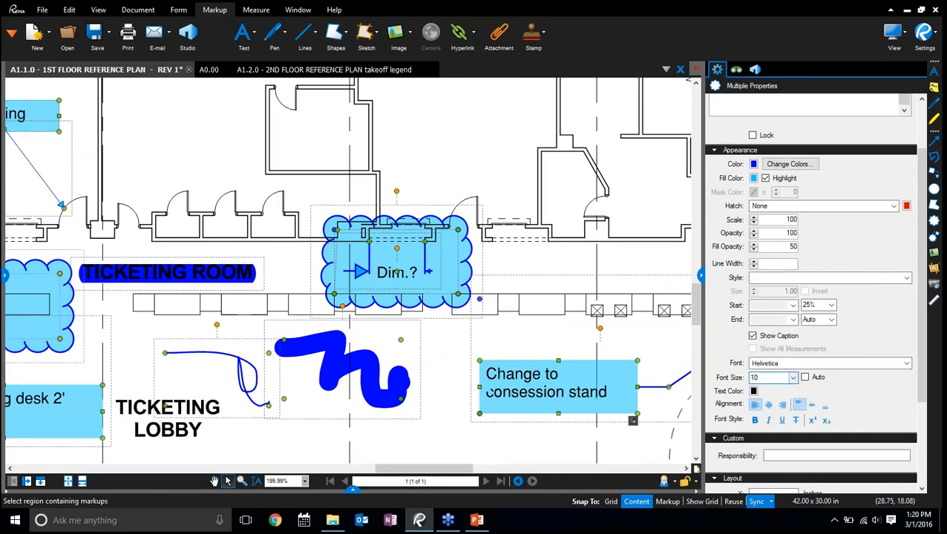
{"action": "left_click", "coordinate": [755, 421]}
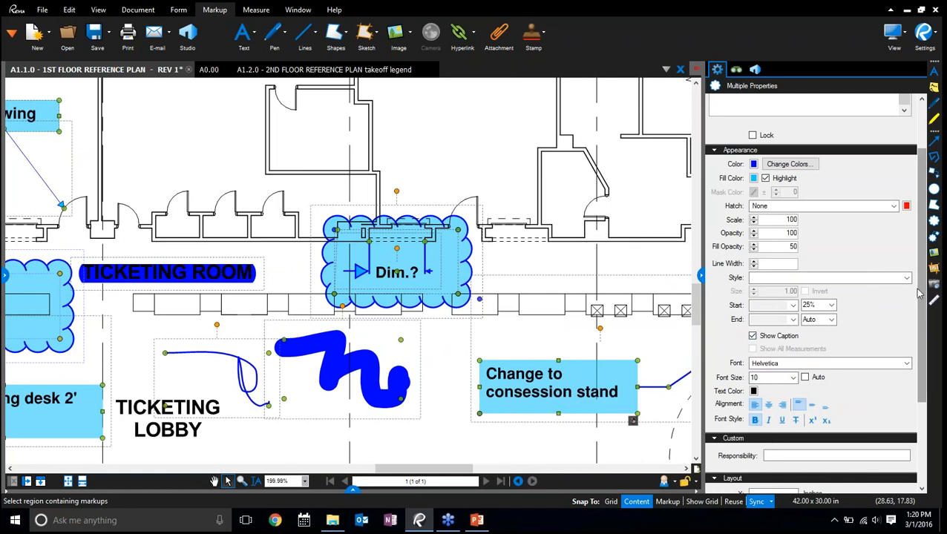
Enter the responsible person's first name in the custom Responsibility property of the selected markups
{"action": "left_click_drag", "start_coordinate": [920, 293], "coordinate": [924, 384]}
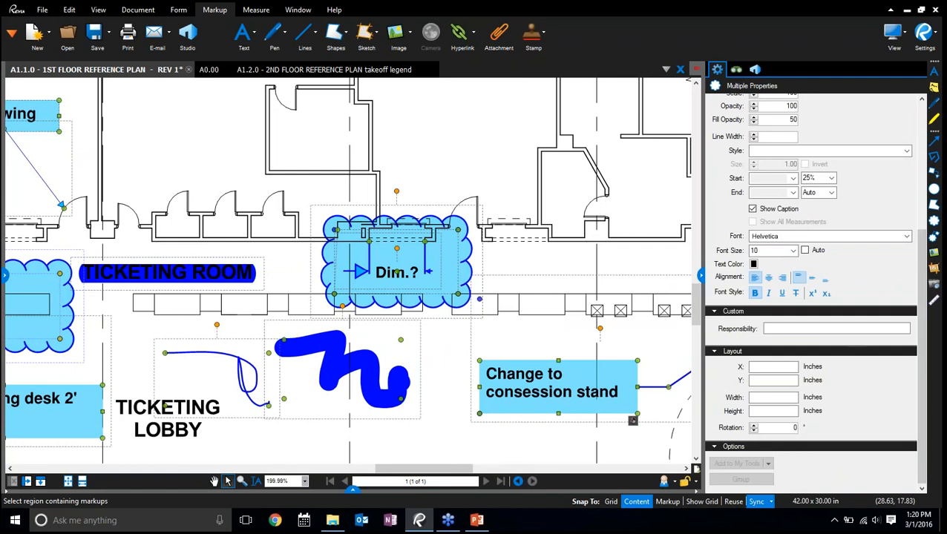
{"action": "left_click", "coordinate": [836, 327]}
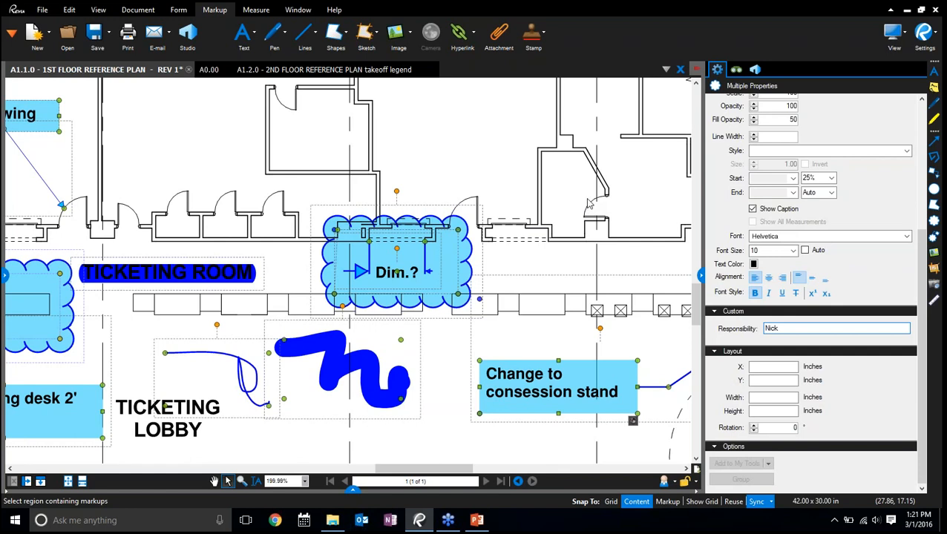
Try a different line style on the cloud around "Dim.?" and restore its scalloped cloud style
{"action": "left_click", "coordinate": [588, 202]}
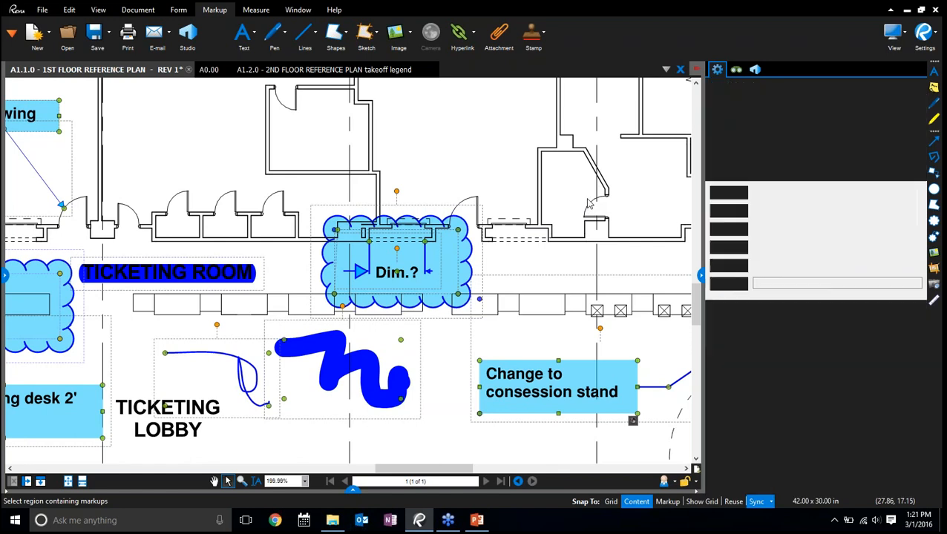
{"action": "left_click", "coordinate": [404, 264]}
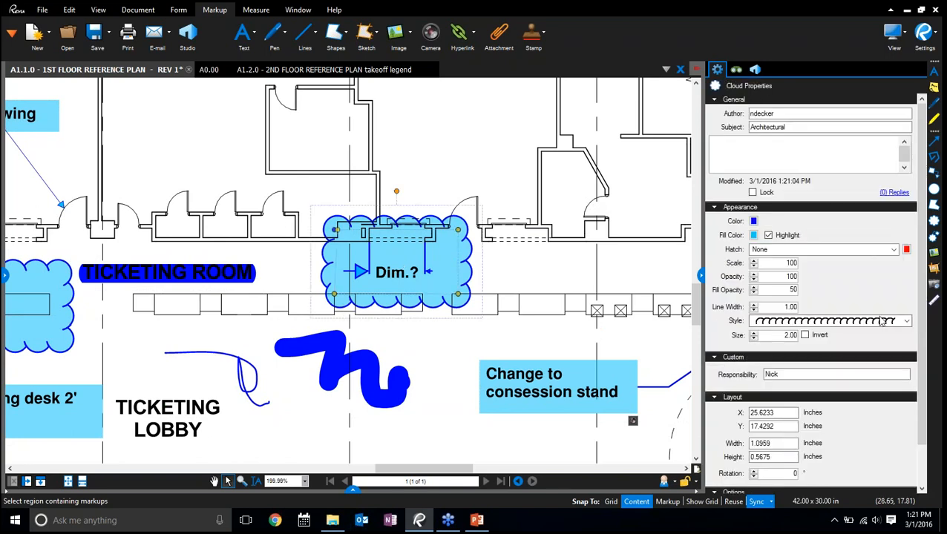
{"action": "scroll", "coordinate": [881, 321], "scroll_direction": "down", "scroll_amount": 3}
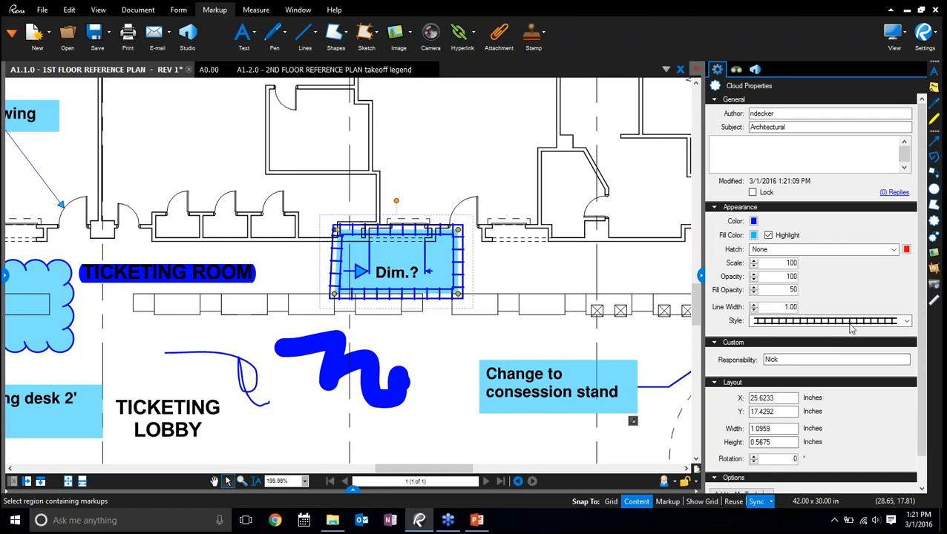
{"action": "left_click", "coordinate": [904, 321]}
{"action": "left_click", "coordinate": [813, 107]}
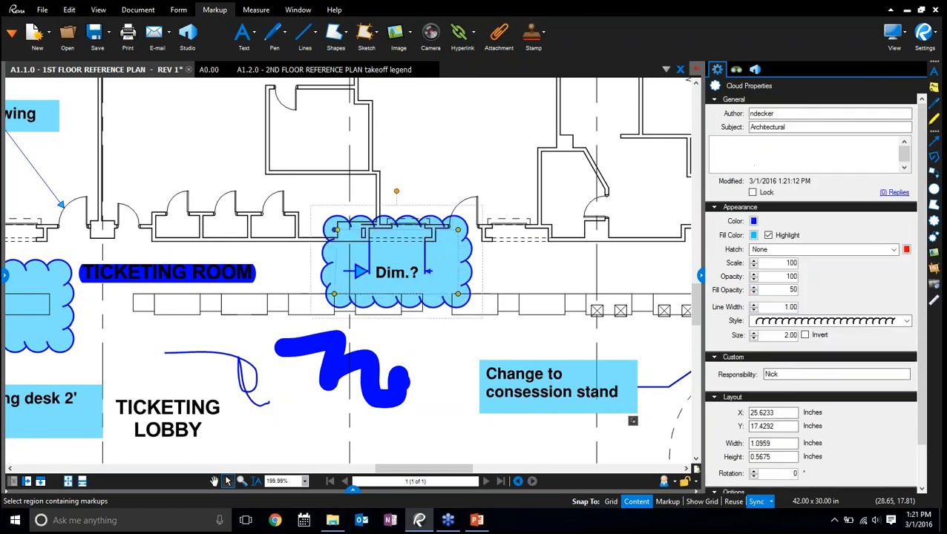
{"action": "left_click", "coordinate": [581, 176]}
{"action": "scroll", "coordinate": [495, 175], "scroll_direction": "down", "scroll_amount": 2}
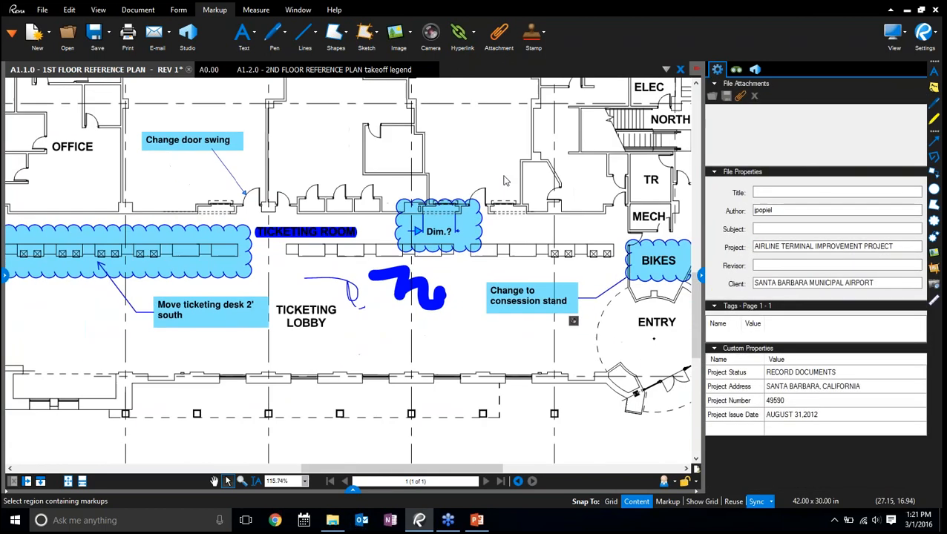
Copy the cloud around the ticketing desk, paste the copy over the Concession area and delete it
{"action": "scroll", "coordinate": [505, 180], "scroll_direction": "down", "scroll_amount": 1}
{"action": "left_click_drag", "start_coordinate": [469, 345], "coordinate": [541, 359]}
{"action": "key", "text": "shift+v"}
{"action": "left_click_drag", "start_coordinate": [427, 319], "coordinate": [589, 354]}
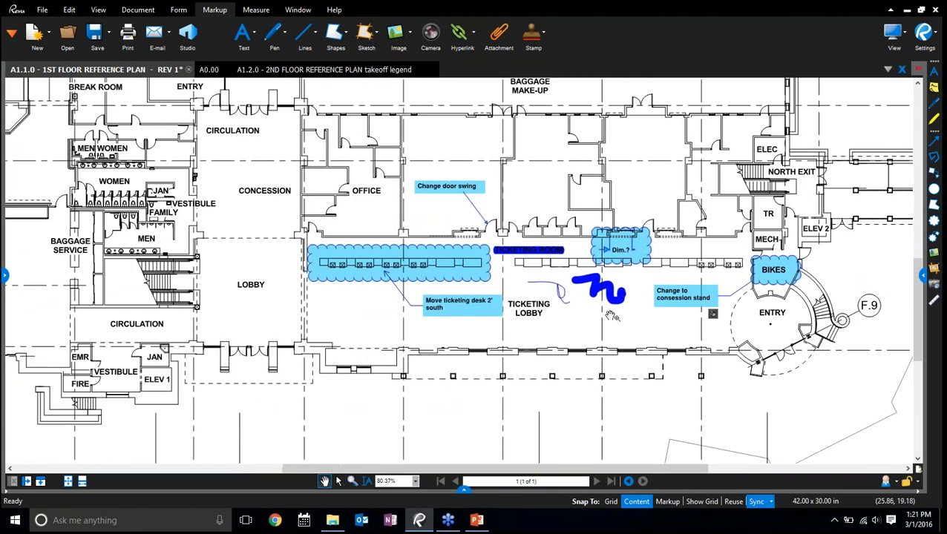
{"action": "left_click", "coordinate": [441, 275]}
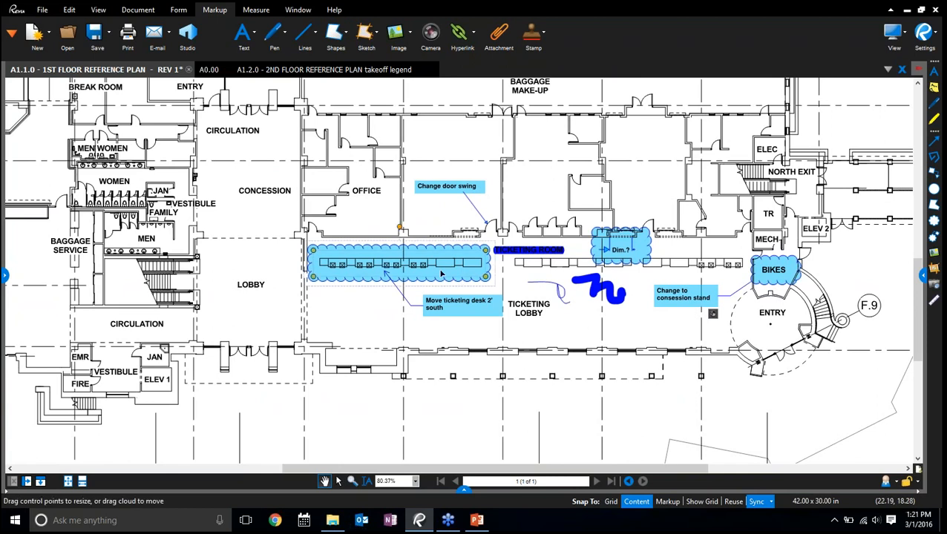
{"action": "right_click", "coordinate": [441, 275]}
{"action": "left_click", "coordinate": [475, 158]}
{"action": "right_click", "coordinate": [199, 193]}
{"action": "left_click", "coordinate": [244, 200]}
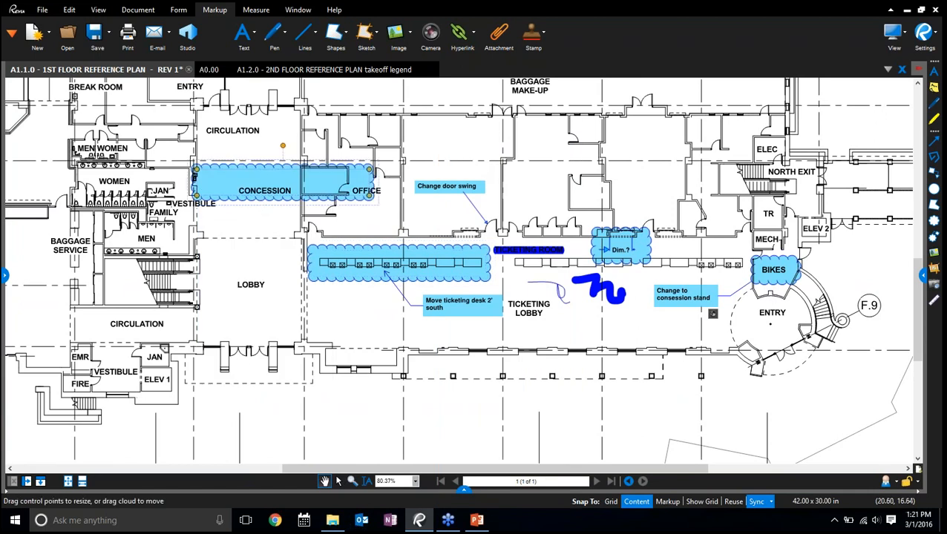
{"action": "key", "text": "Delete"}
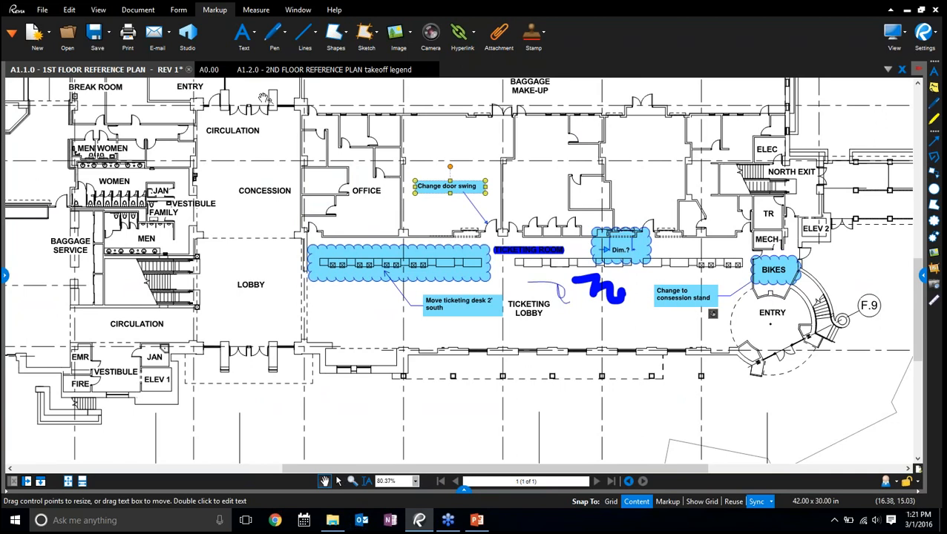
Open the Tool Chest and place the recent "Change door swing" text box in Baggage Make-Up, above the double doors
{"action": "mouse_move", "coordinate": [308, 74]}
{"action": "left_click", "coordinate": [11, 35]}
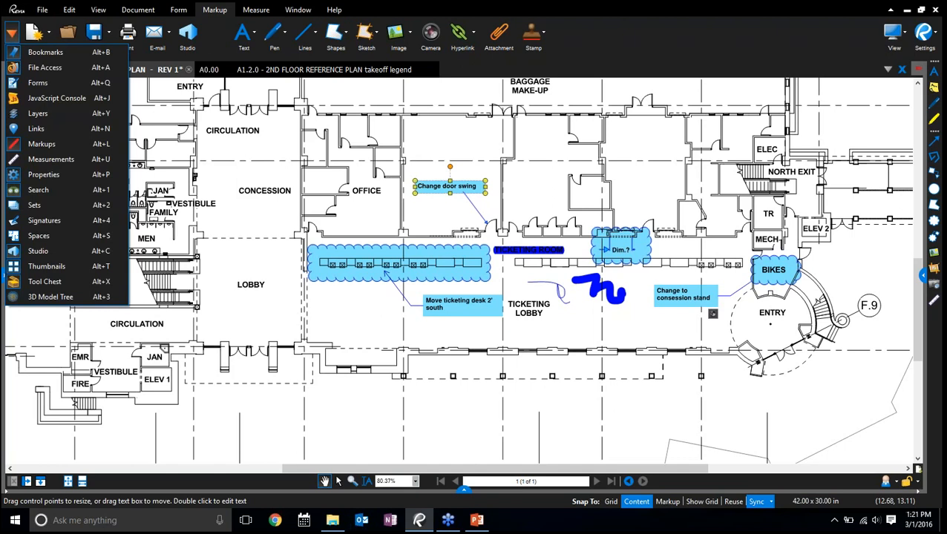
{"action": "left_click", "coordinate": [46, 282]}
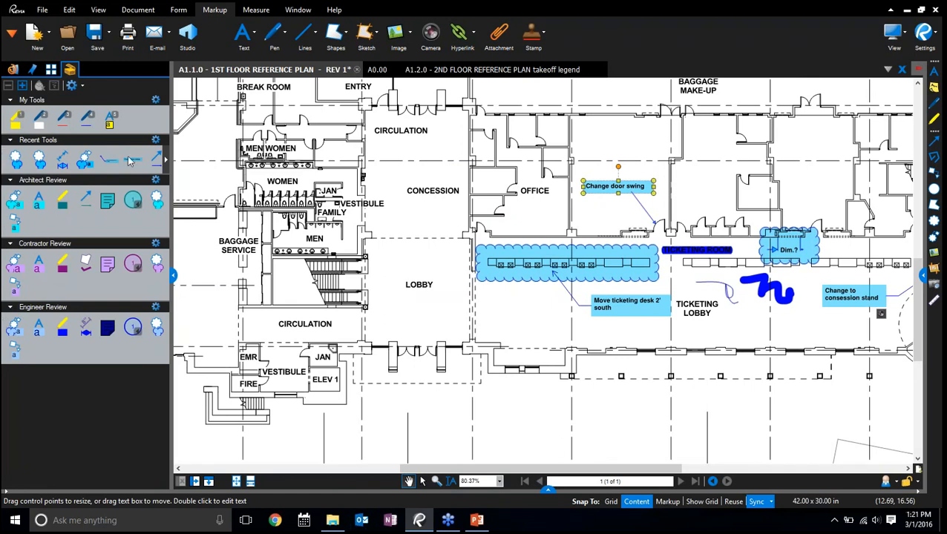
{"action": "left_click", "coordinate": [165, 160]}
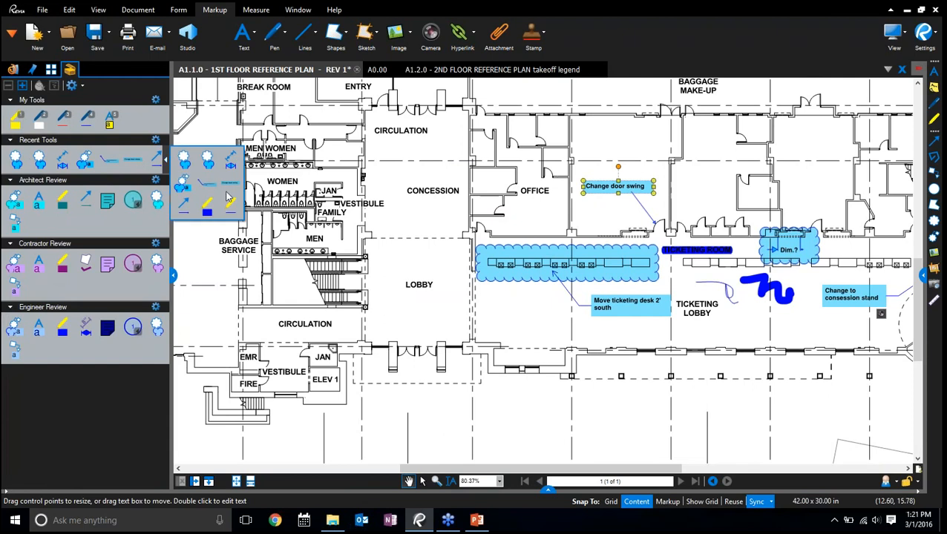
{"action": "left_click", "coordinate": [231, 183]}
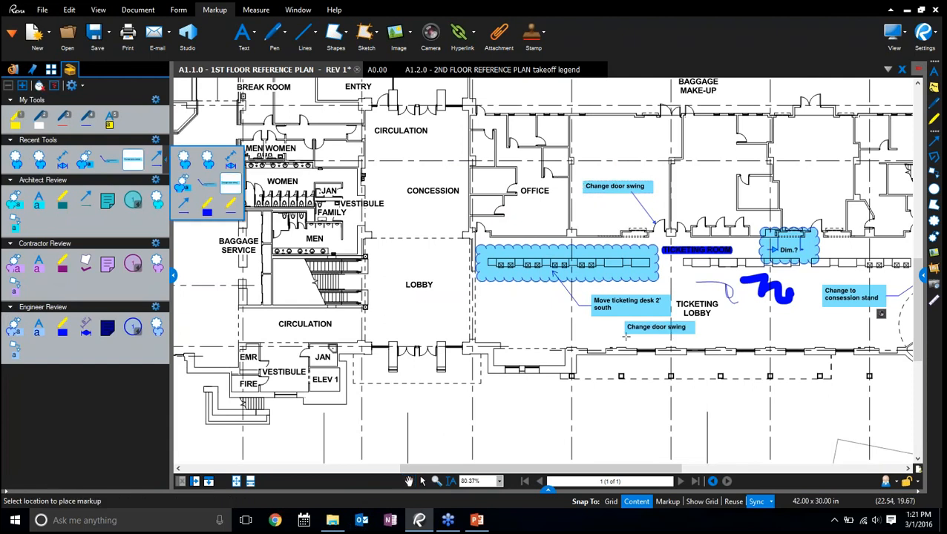
{"action": "left_click", "coordinate": [623, 209]}
{"action": "scroll", "coordinate": [658, 194], "scroll_direction": "up", "scroll_amount": 6}
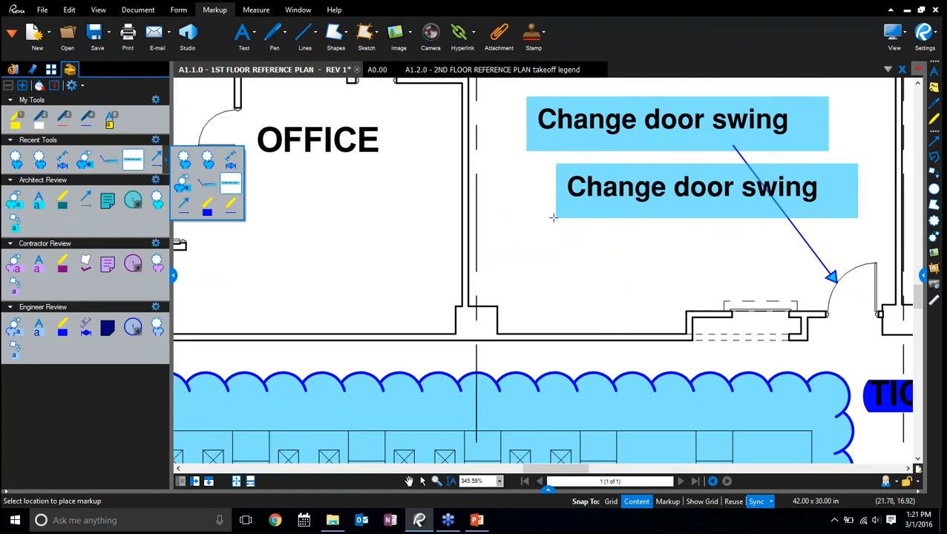
{"action": "scroll", "coordinate": [307, 230], "scroll_direction": "down", "scroll_amount": 6}
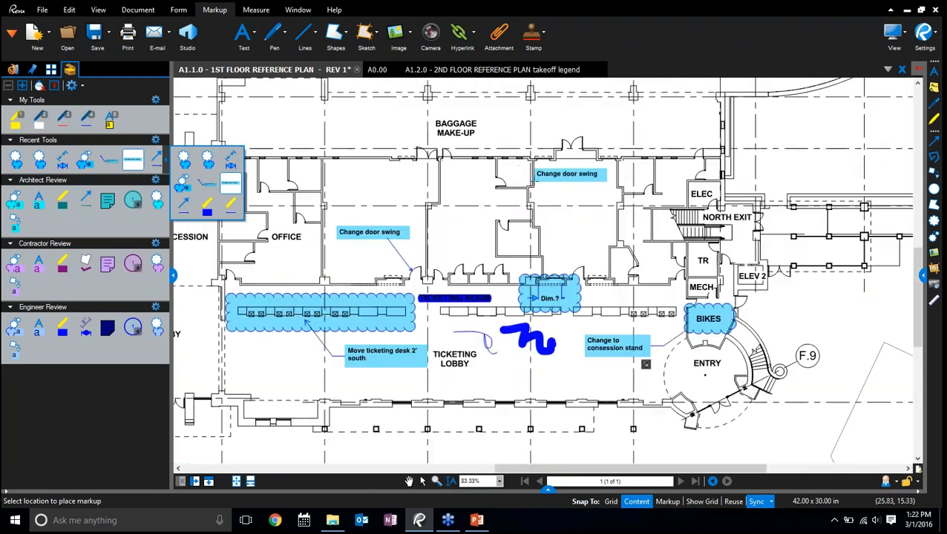
{"action": "left_click", "coordinate": [512, 117]}
Draw an arrow from the "Change door swing" note in Baggage Make-Up to the double doors below it
{"action": "key", "text": "a"}
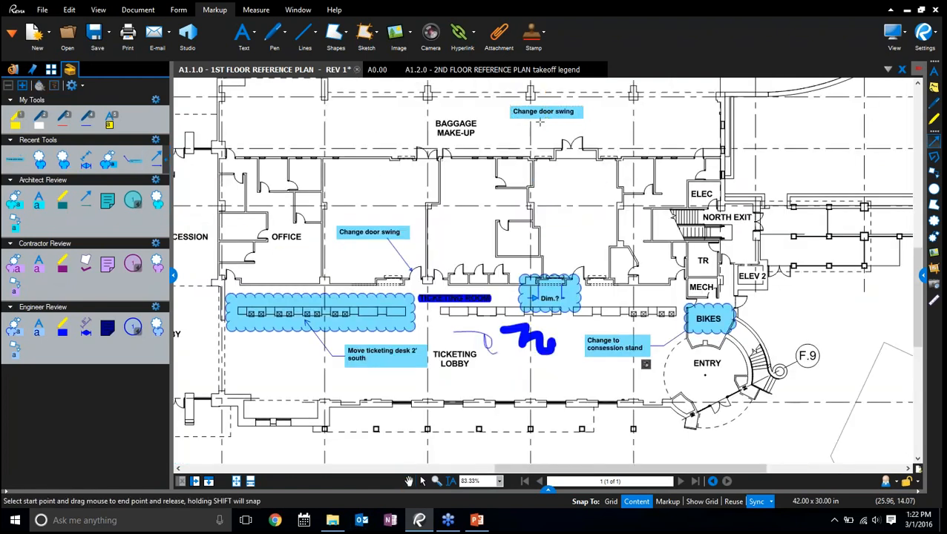
{"action": "left_click_drag", "start_coordinate": [540, 121], "coordinate": [567, 142]}
{"action": "scroll", "coordinate": [574, 120], "scroll_direction": "up", "scroll_amount": 5}
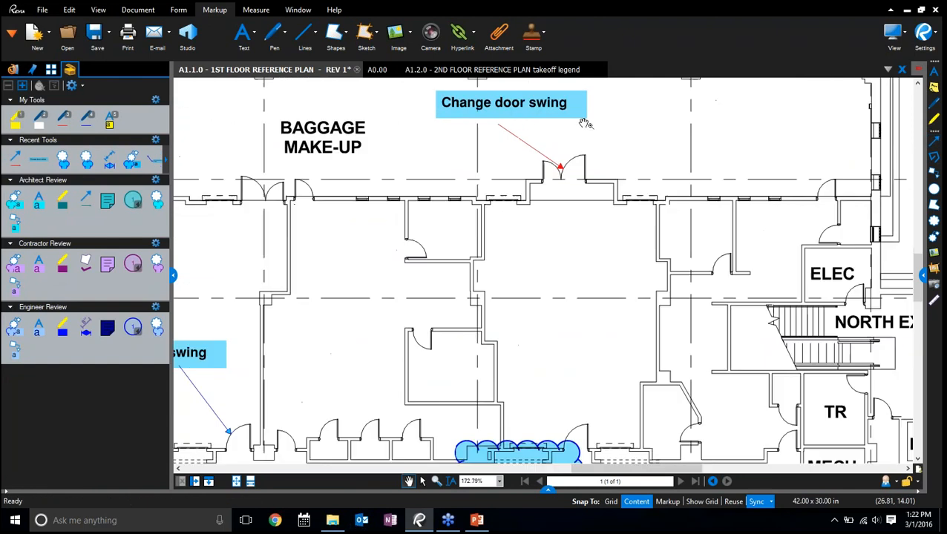
{"action": "left_click", "coordinate": [468, 132]}
{"action": "mouse_move", "coordinate": [462, 129]}
{"action": "left_mouse_down"}
{"action": "mouse_move", "coordinate": [479, 120]}
{"action": "mouse_move", "coordinate": [472, 115]}
{"action": "left_mouse_up"}
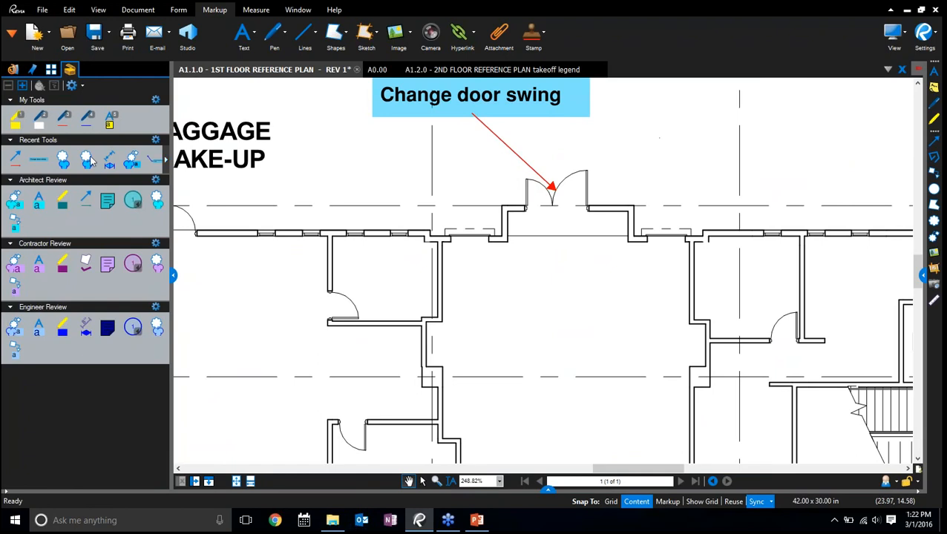
Reuse the recent Cloud+ tool to cloud the column northeast of Baggage Make-Up, with the callout text "Need column detail"
{"action": "right_click", "coordinate": [40, 164]}
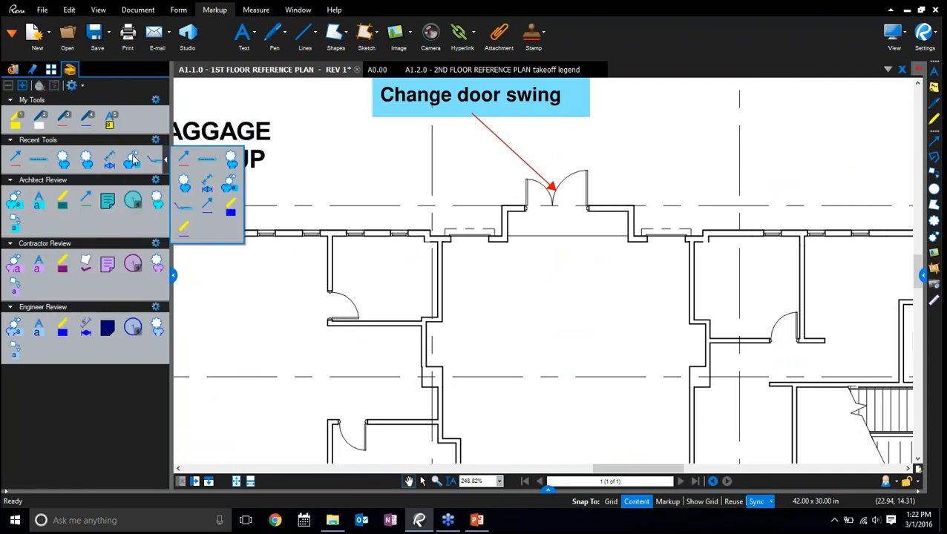
{"action": "left_click", "coordinate": [132, 160]}
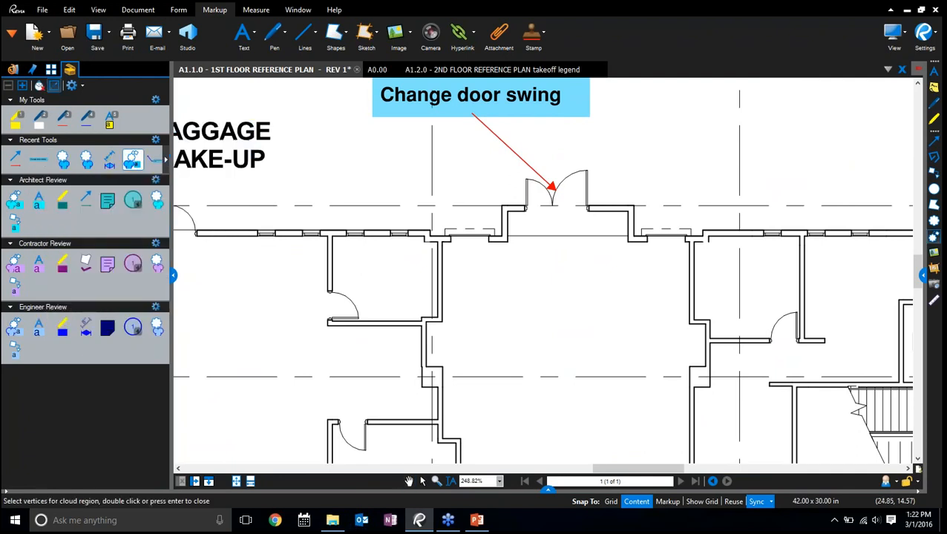
{"action": "scroll", "coordinate": [482, 201], "scroll_direction": "down", "scroll_amount": 6}
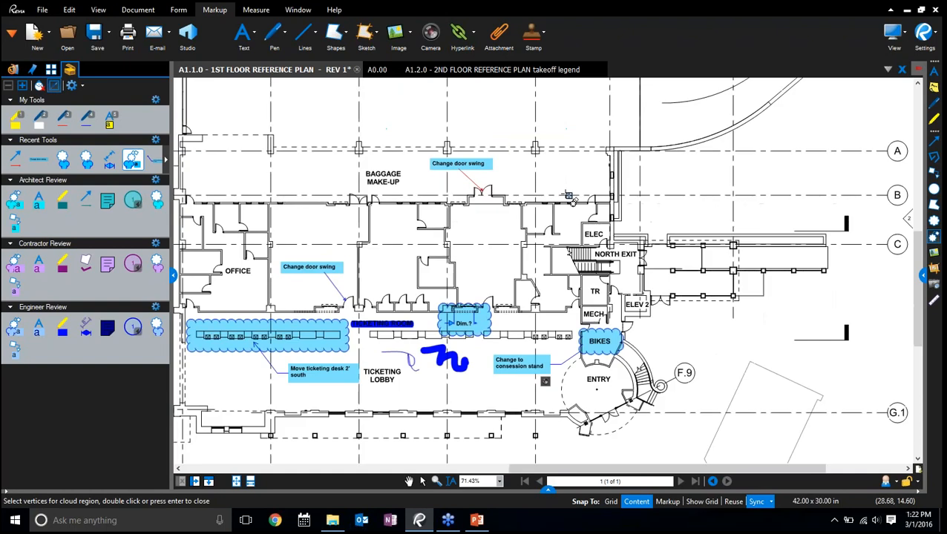
{"action": "left_click_drag", "start_coordinate": [526, 132], "coordinate": [552, 166]}
{"action": "scroll", "coordinate": [583, 125], "scroll_direction": "up", "scroll_amount": 3}
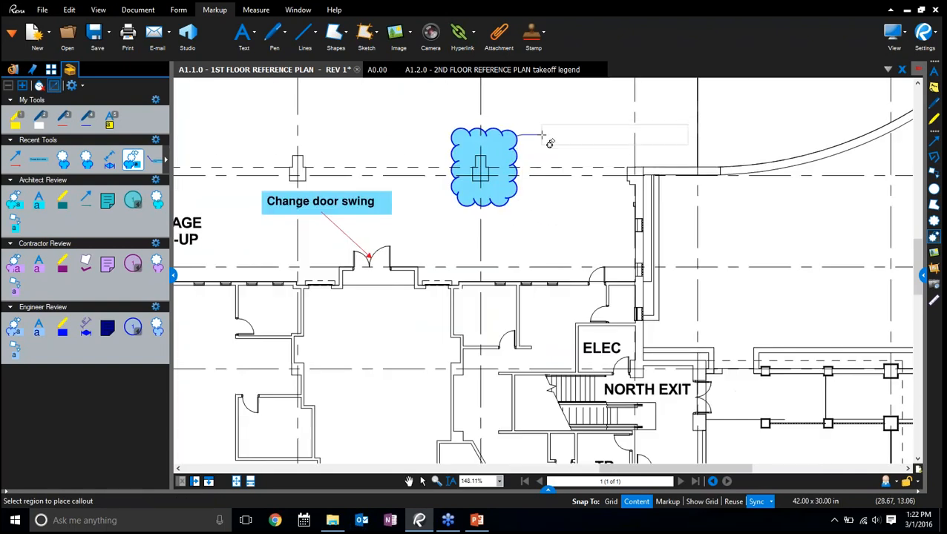
{"action": "left_click", "coordinate": [534, 119]}
{"action": "type", "text": "N"}
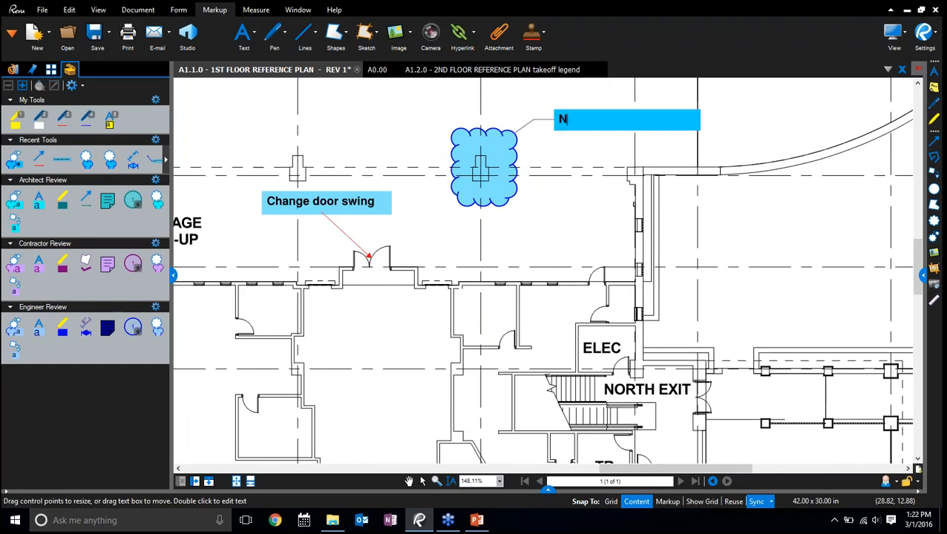
{"action": "type", "text": "eed column detail"}
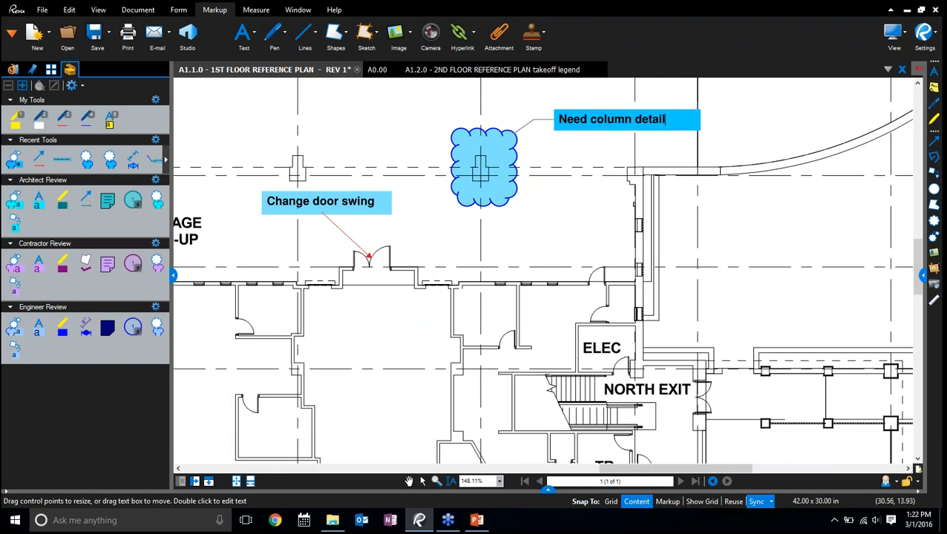
{"action": "left_click", "coordinate": [704, 268]}
{"action": "left_click", "coordinate": [734, 275]}
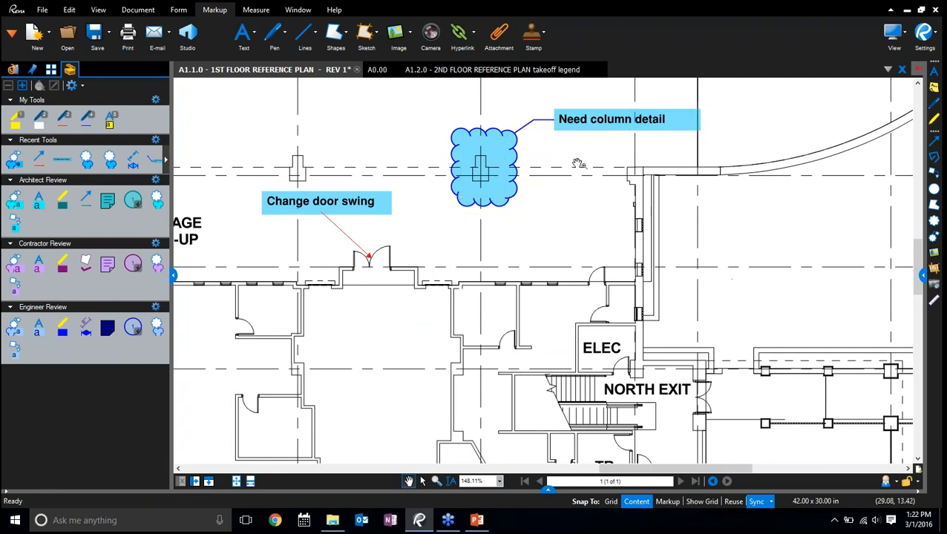
Compare the "Need column detail" Cloud+ with the one around BIKES, and examine the new markup's properties
{"action": "left_click", "coordinate": [561, 125]}
{"action": "scroll", "coordinate": [512, 204], "scroll_direction": "down", "scroll_amount": 5}
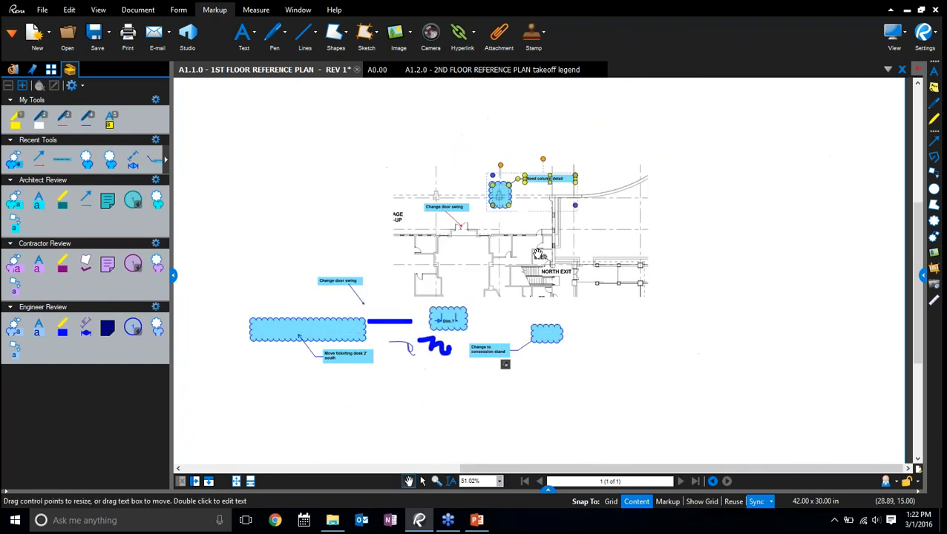
{"action": "scroll", "coordinate": [540, 339], "scroll_direction": "up", "scroll_amount": 3}
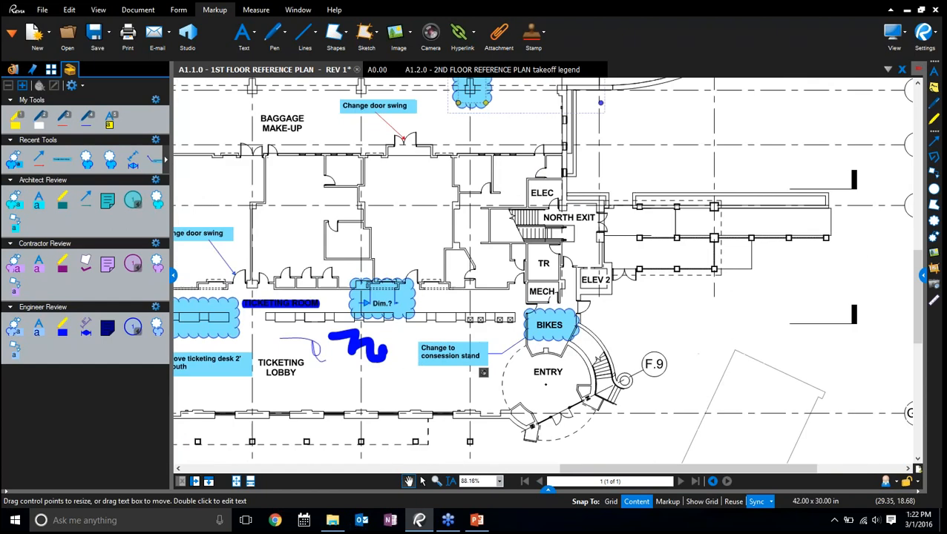
{"action": "left_click", "coordinate": [555, 330]}
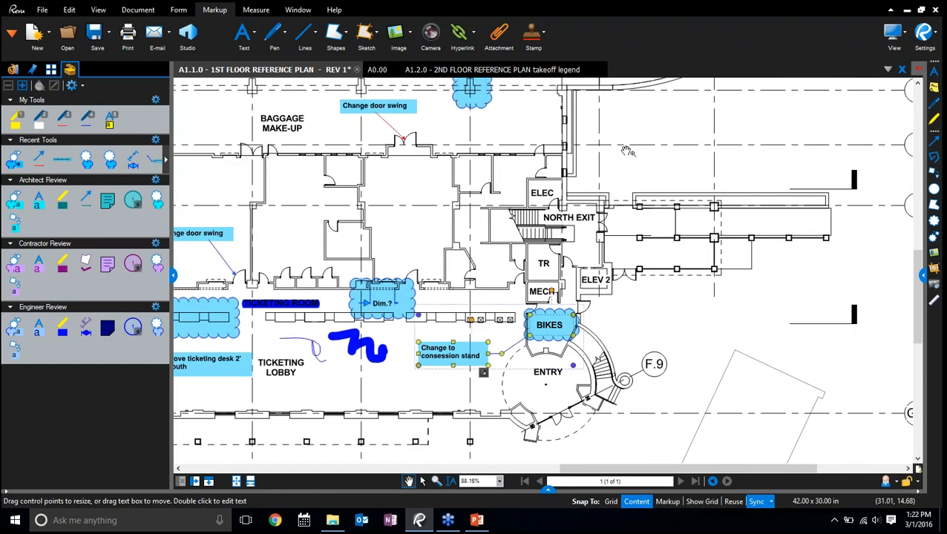
{"action": "left_click_drag", "start_coordinate": [629, 152], "coordinate": [645, 257]}
{"action": "left_click", "coordinate": [491, 196]}
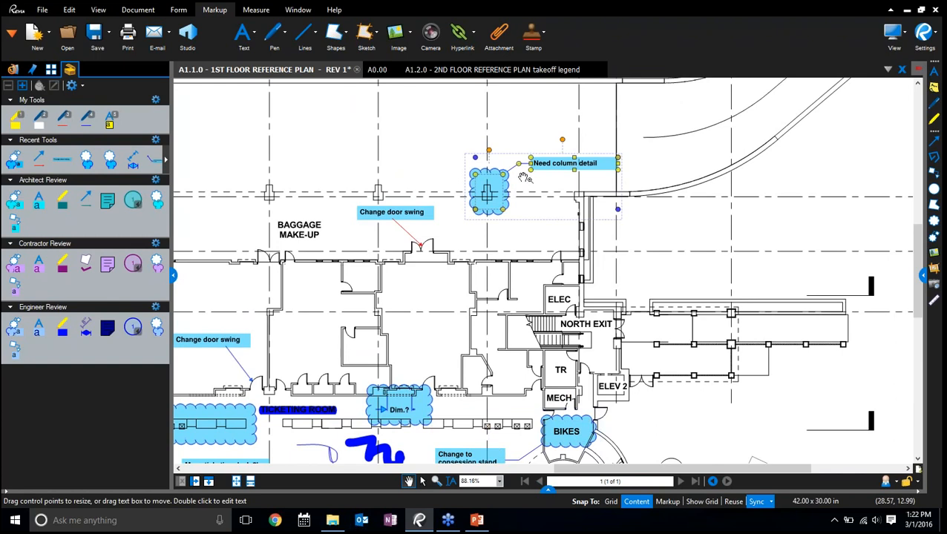
{"action": "right_click", "coordinate": [496, 191]}
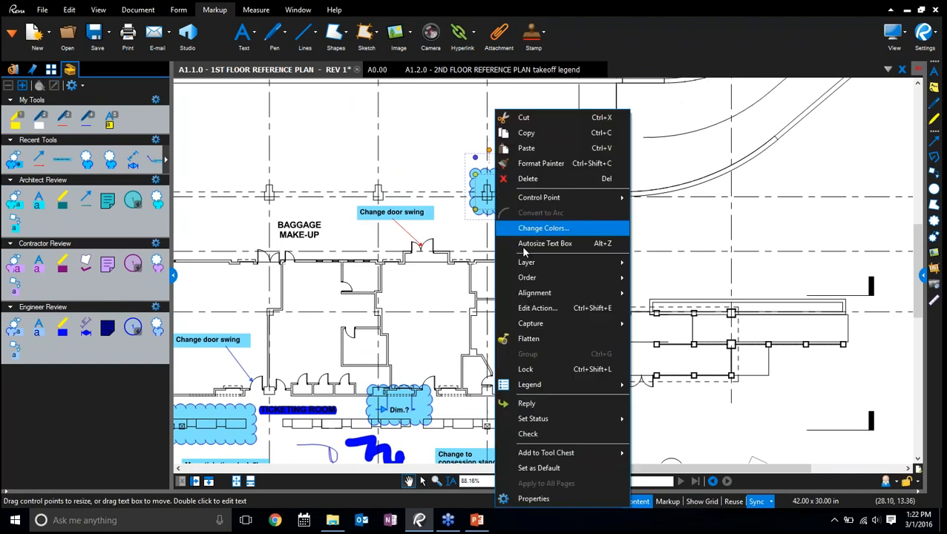
{"action": "left_click", "coordinate": [542, 502]}
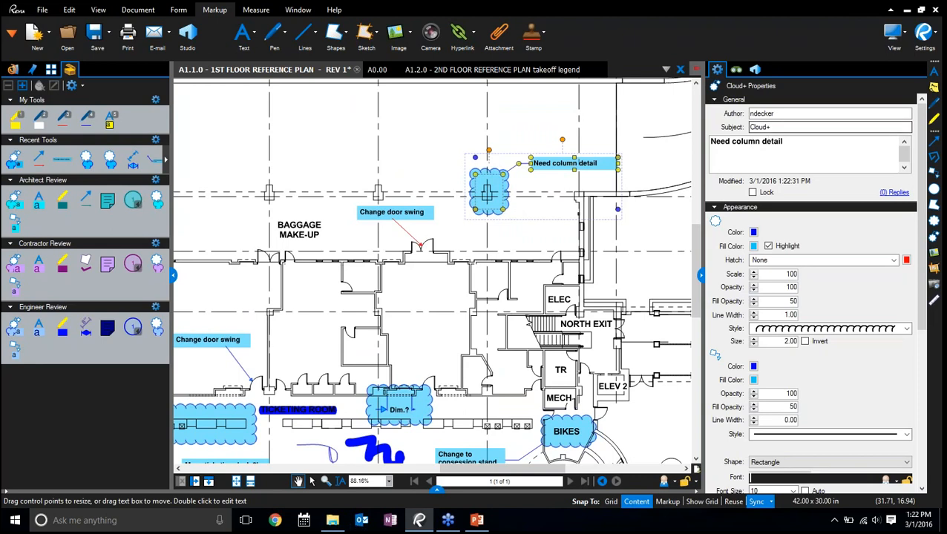
{"action": "left_click", "coordinate": [700, 274]}
{"action": "left_click", "coordinate": [617, 315]}
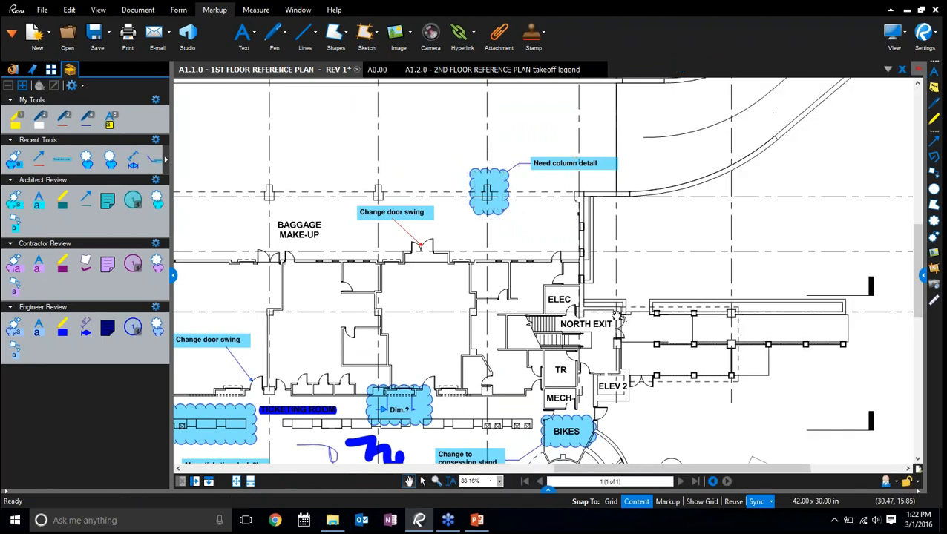
{"action": "left_click_drag", "start_coordinate": [423, 310], "coordinate": [615, 271]}
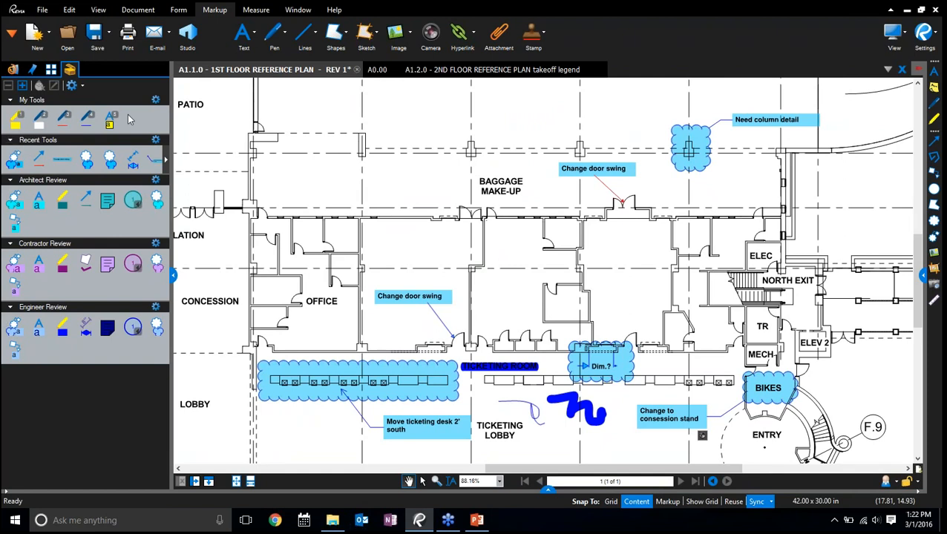
{"action": "key", "text": "ctrl"}
{"action": "left_click_drag", "start_coordinate": [247, 277], "coordinate": [602, 196]}
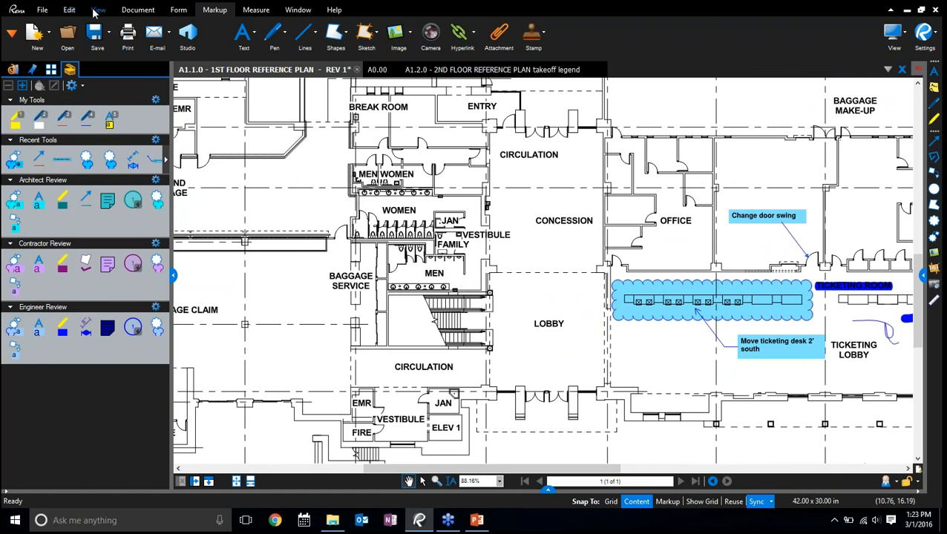
Switch to the Construction profile to look at its Tool Chest tool sets, and return to the Design Review profile
{"action": "left_click", "coordinate": [95, 10]}
{"action": "left_click", "coordinate": [320, 35]}
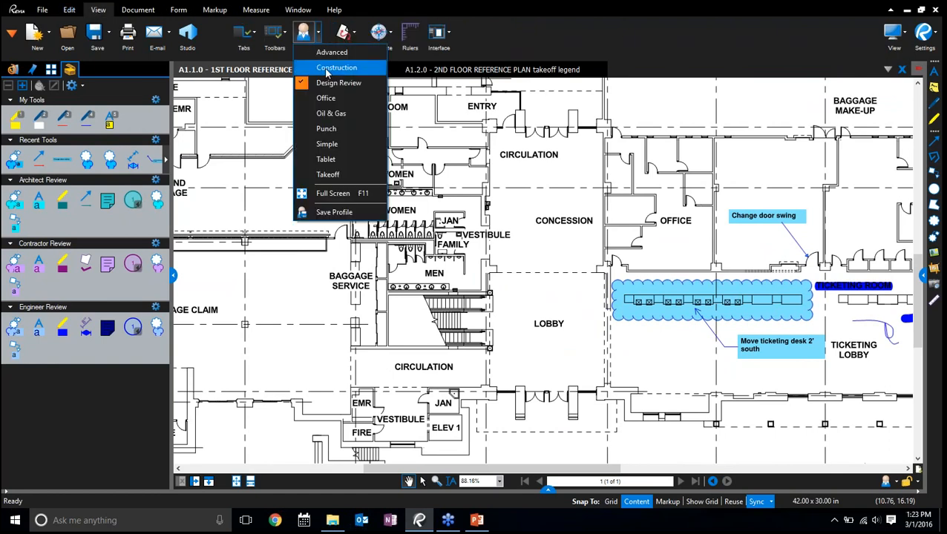
{"action": "left_click", "coordinate": [336, 67]}
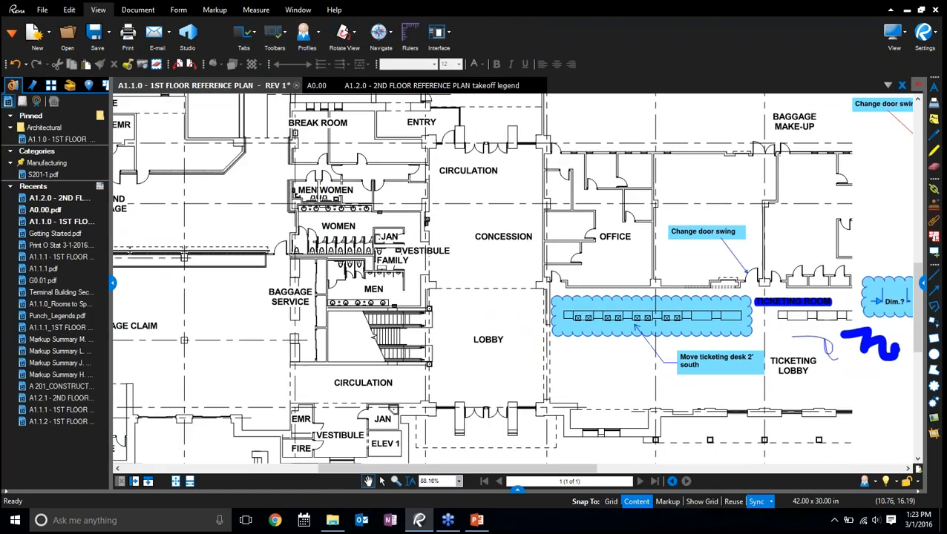
{"action": "left_click", "coordinate": [70, 87]}
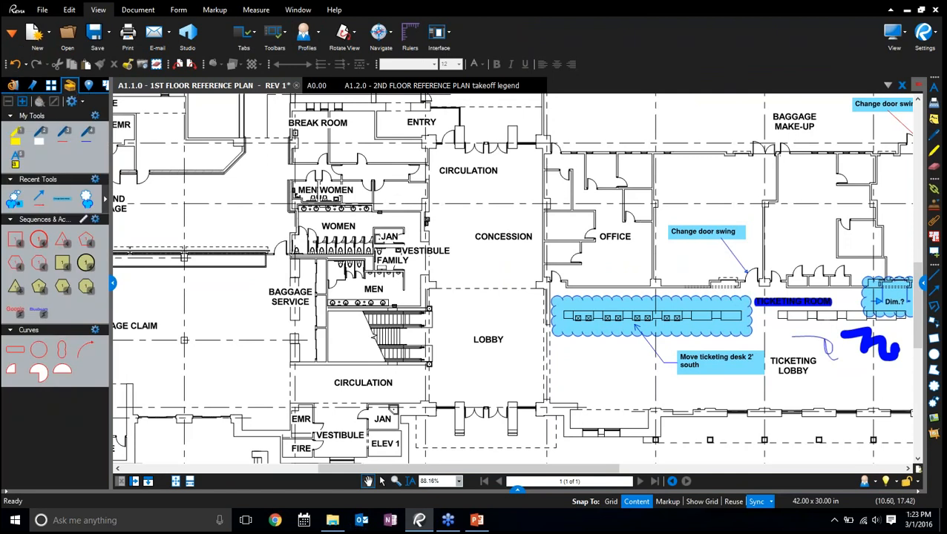
{"action": "left_click_drag", "start_coordinate": [110, 289], "coordinate": [158, 289]}
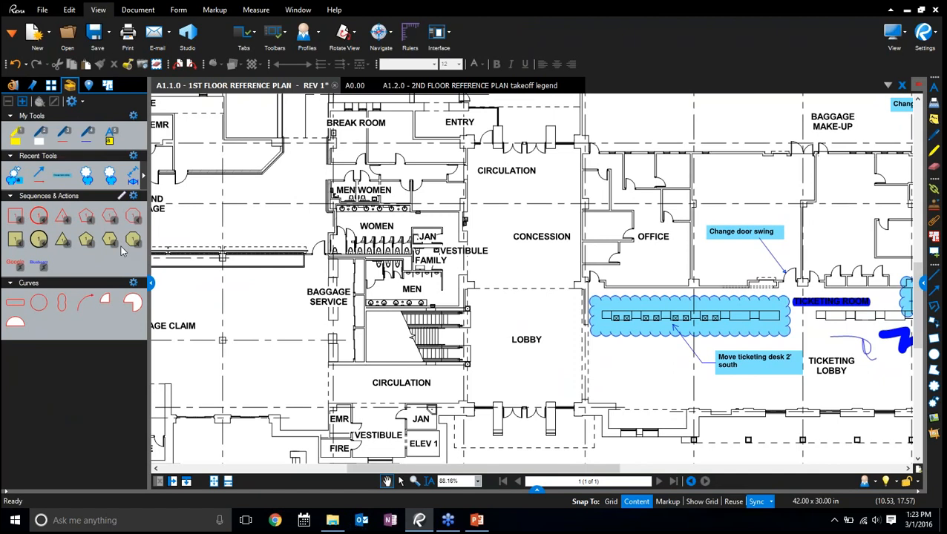
{"action": "left_click", "coordinate": [319, 32]}
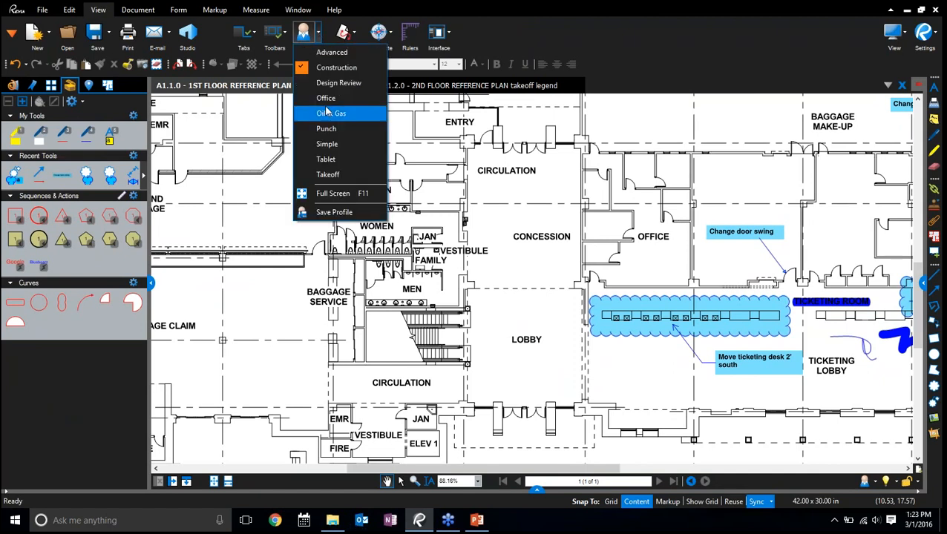
{"action": "left_click", "coordinate": [331, 83]}
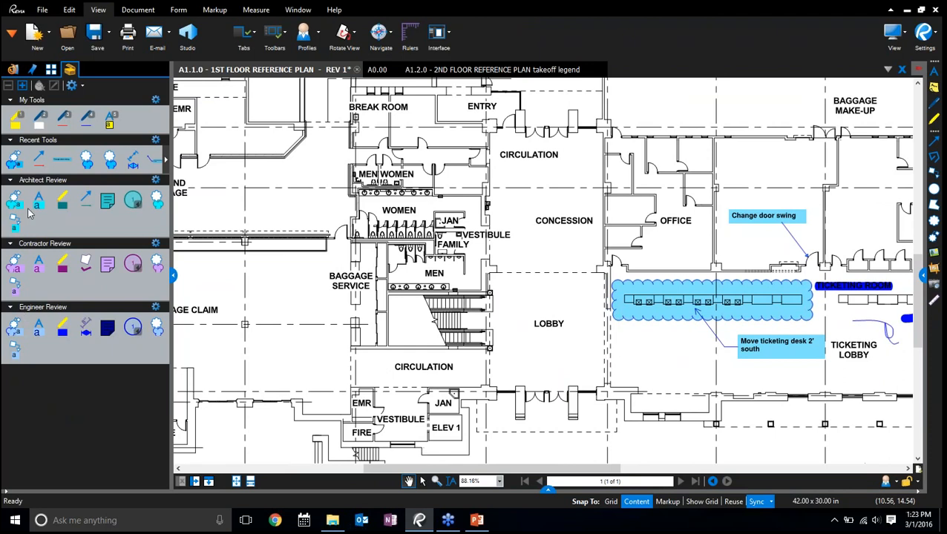
Place numbered circles 1 to 6 from the Architect Review tool set along the wall north of OFFICE
{"action": "left_click", "coordinate": [133, 200]}
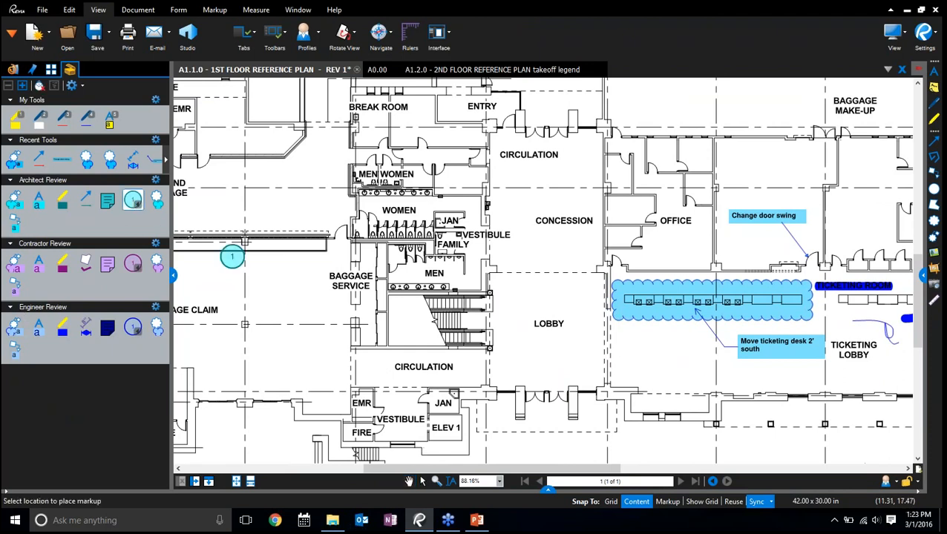
{"action": "scroll", "coordinate": [414, 229], "scroll_direction": "up", "scroll_amount": 5}
{"action": "scroll", "coordinate": [380, 251], "scroll_direction": "down", "scroll_amount": 5}
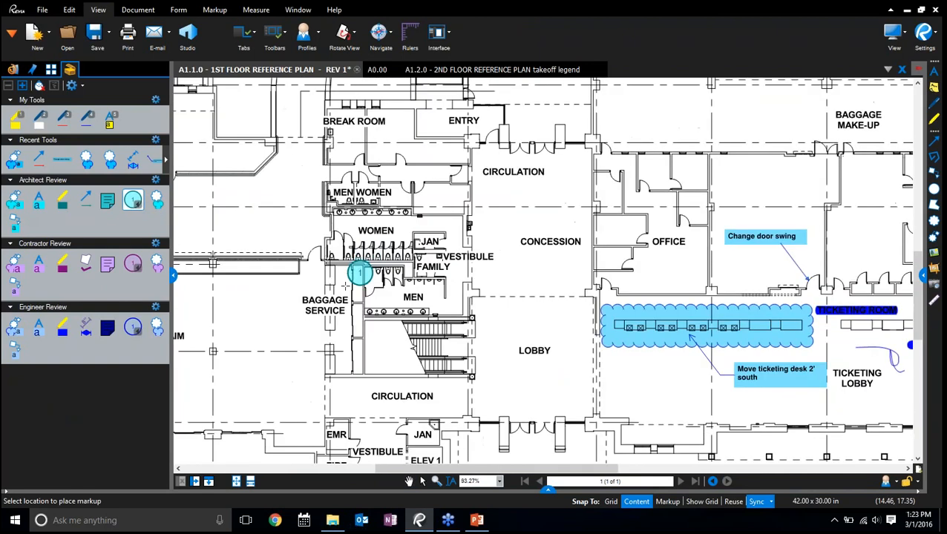
{"action": "left_click_drag", "start_coordinate": [554, 191], "coordinate": [357, 267]}
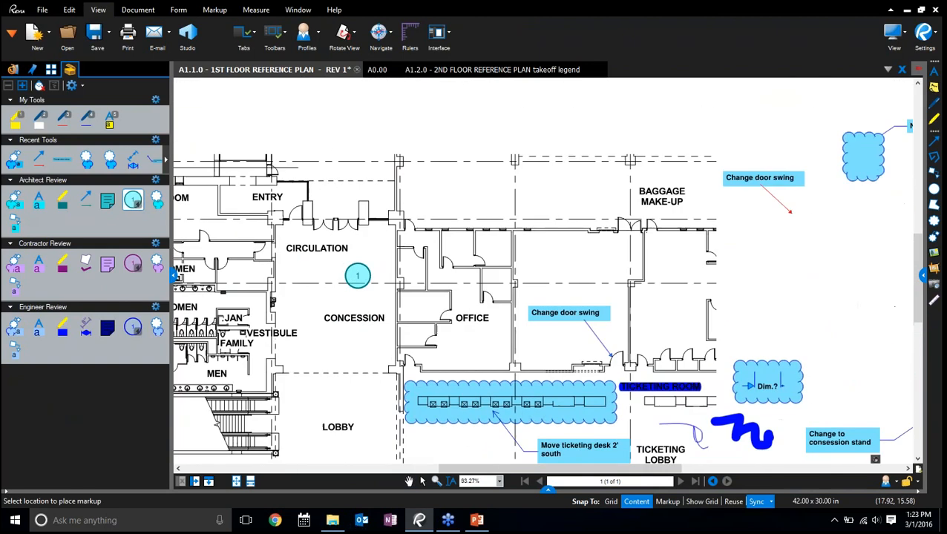
{"action": "left_click_drag", "start_coordinate": [582, 182], "coordinate": [435, 227]}
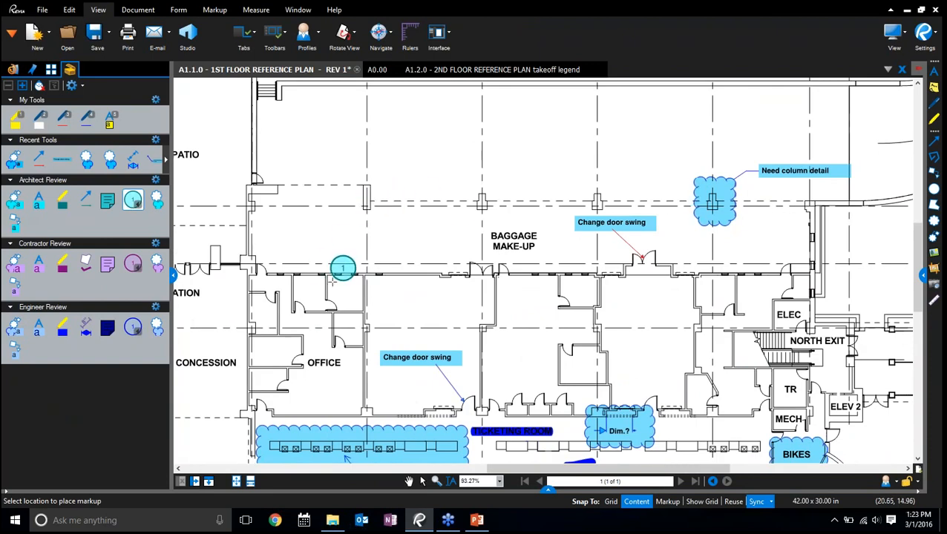
{"action": "scroll", "coordinate": [323, 285], "scroll_direction": "up", "scroll_amount": 2}
{"action": "left_click", "coordinate": [197, 289]}
{"action": "left_click", "coordinate": [232, 292]}
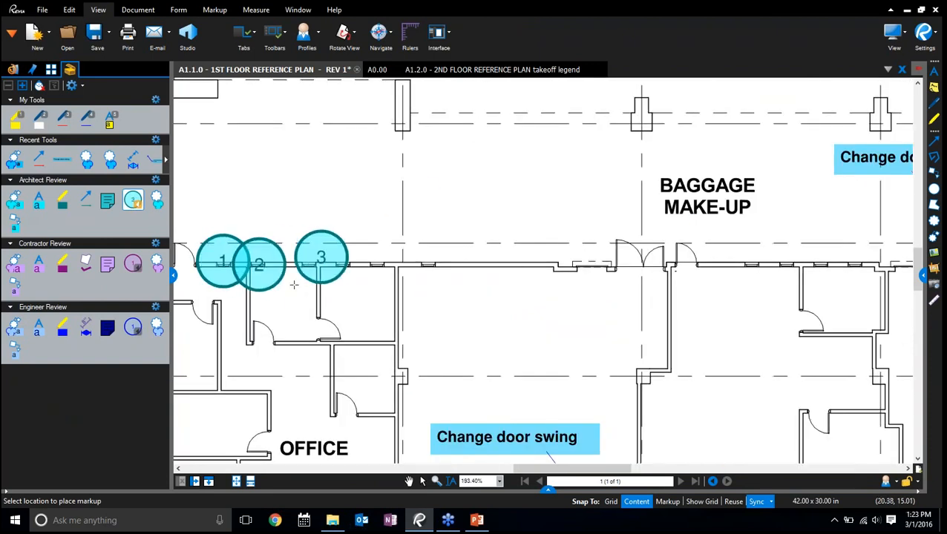
{"action": "left_click", "coordinate": [285, 292]}
{"action": "left_click", "coordinate": [317, 294]}
{"action": "left_click", "coordinate": [352, 293]}
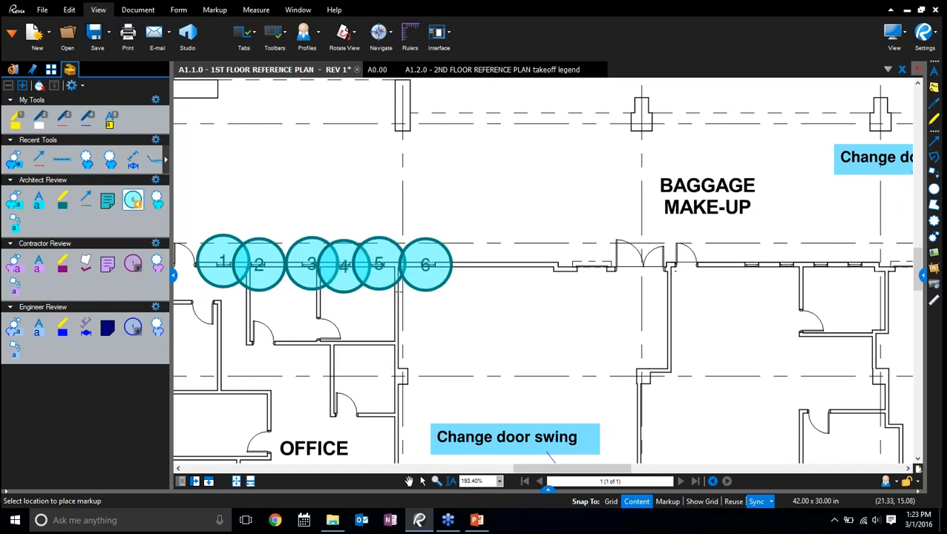
{"action": "left_click", "coordinate": [399, 293]}
Continue the sequence with circles 7 to 10, placed from east to west along the wall southeast of the BAGGAGE MAKE-UP label
{"action": "left_click", "coordinate": [833, 293]}
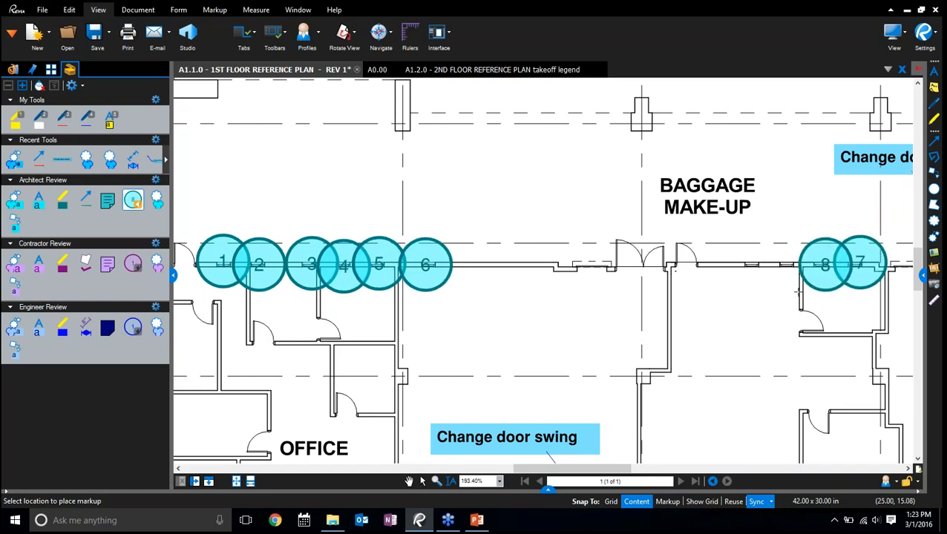
{"action": "left_click", "coordinate": [799, 293]}
{"action": "left_click", "coordinate": [761, 293]}
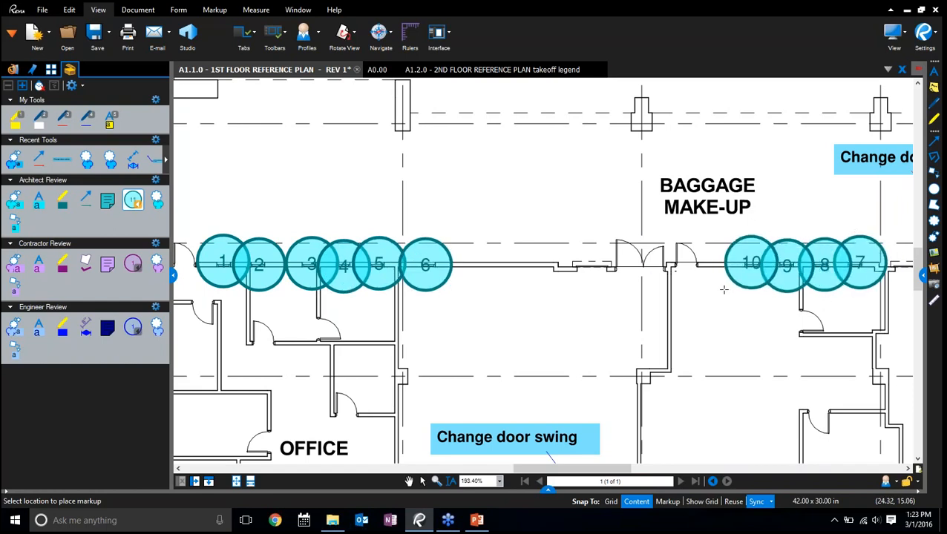
{"action": "left_click", "coordinate": [725, 293]}
{"action": "key", "text": "Escape"}
{"action": "left_click", "coordinate": [719, 273]}
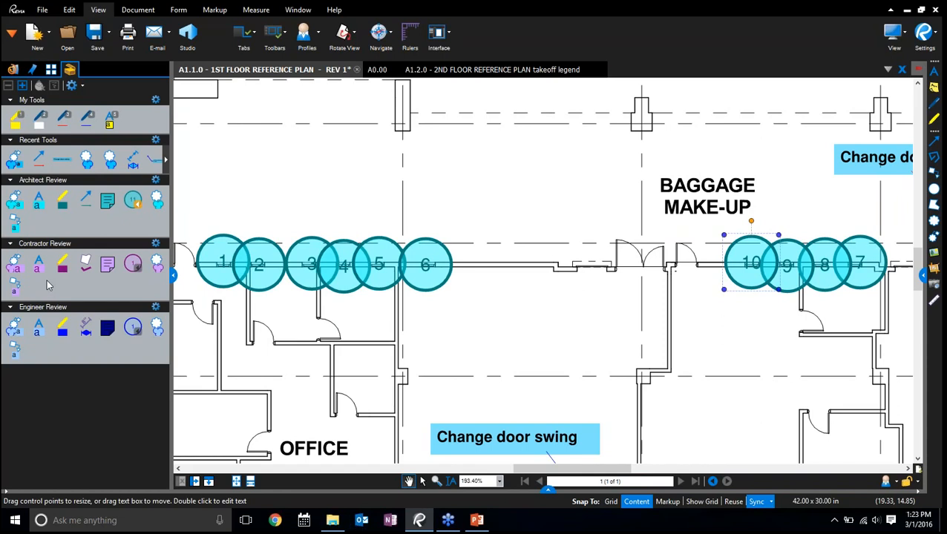
{"action": "left_click", "coordinate": [525, 352]}
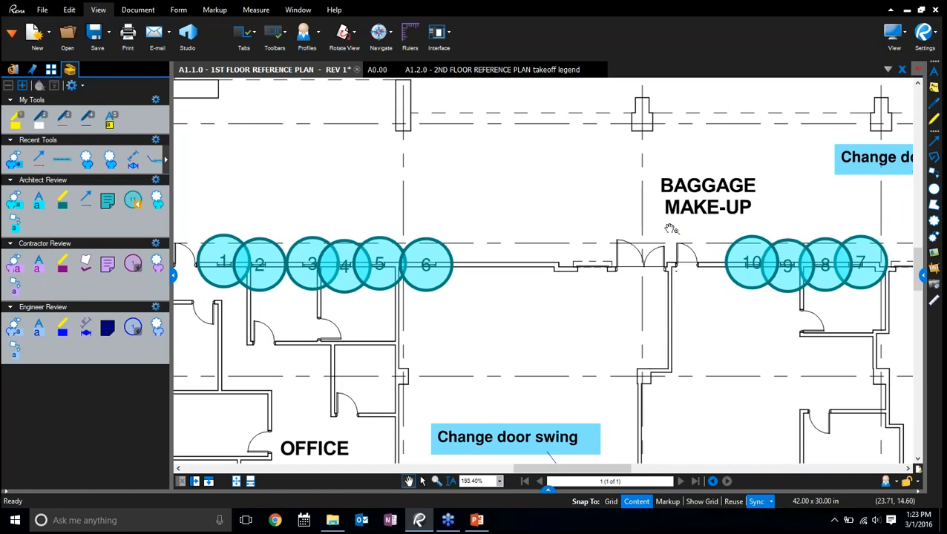
Examine the properties of numbered circle 6, and close them
{"action": "left_click", "coordinate": [419, 271]}
{"action": "right_click", "coordinate": [418, 271]}
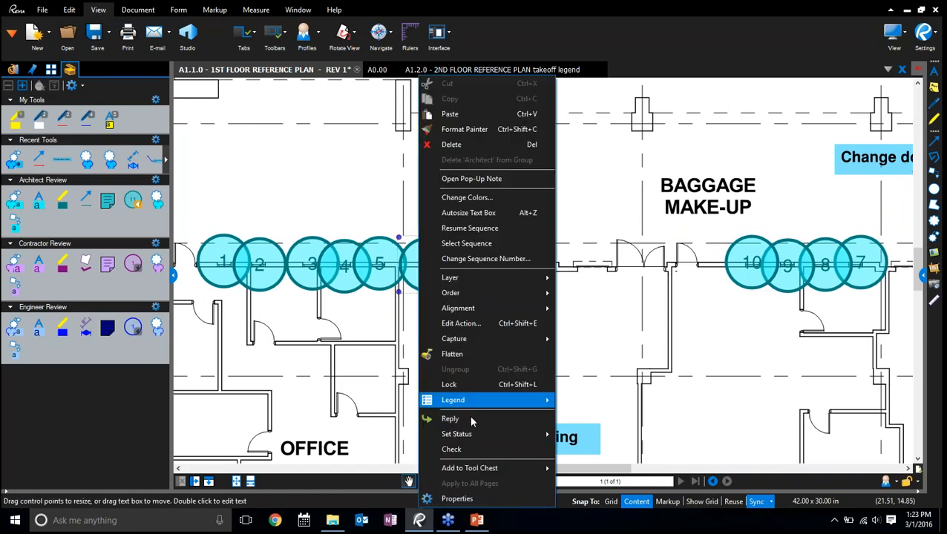
{"action": "left_click", "coordinate": [457, 499]}
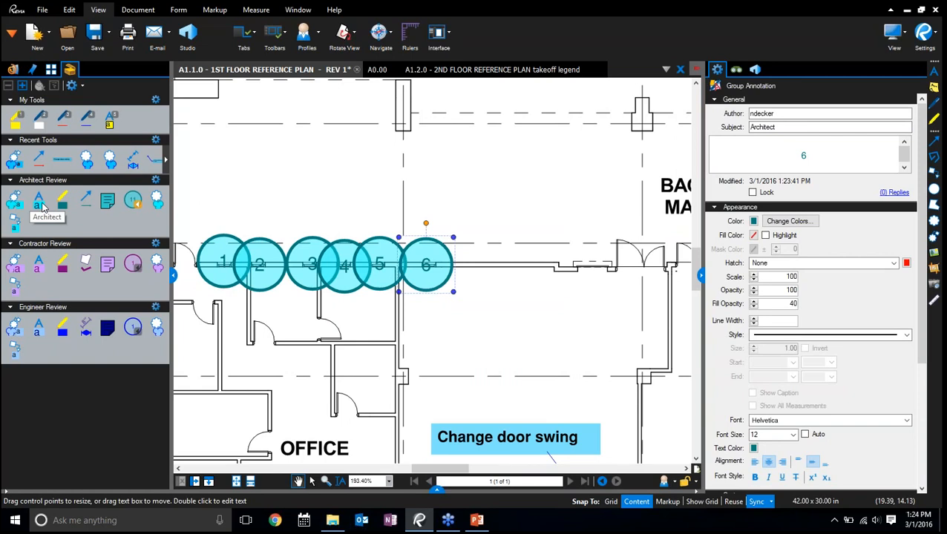
{"action": "left_click", "coordinate": [701, 275]}
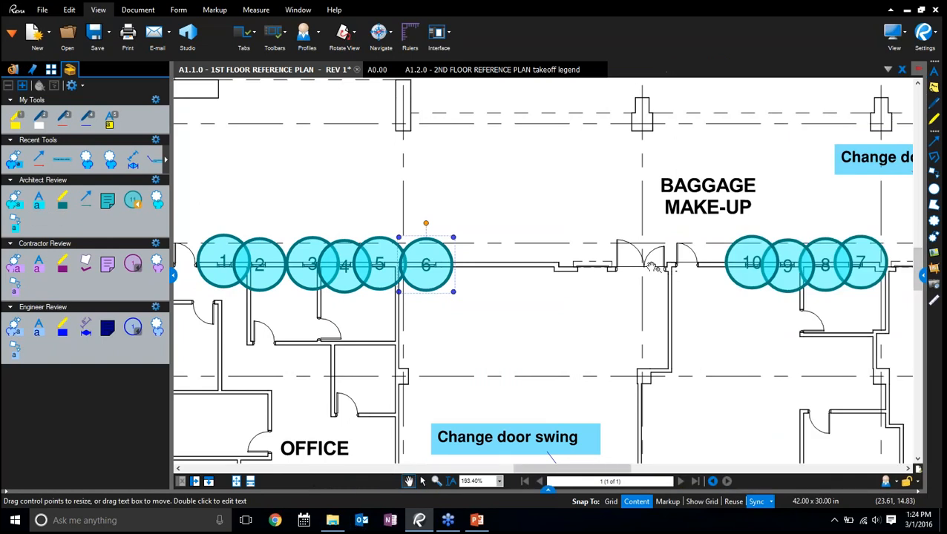
{"action": "left_click", "coordinate": [497, 363]}
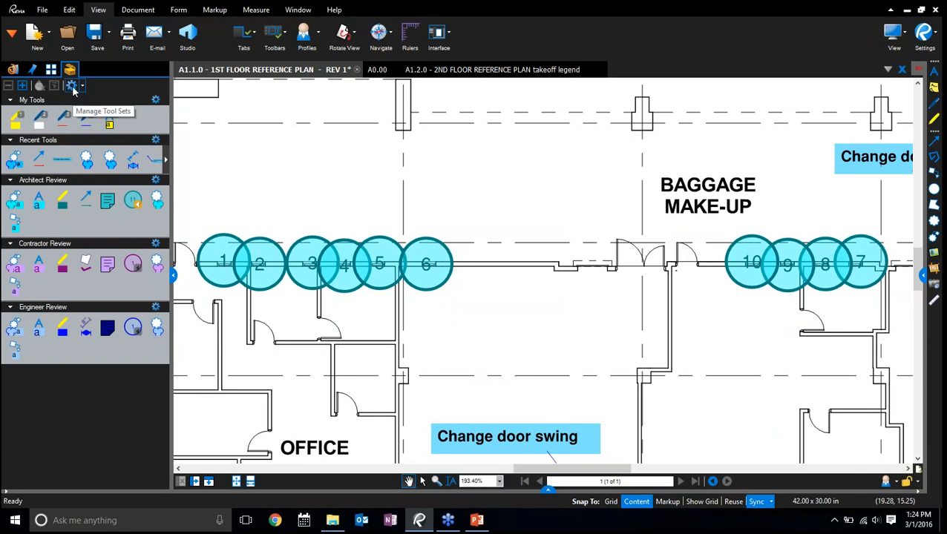
Open the Markups List and enlarge it over the lower half of the workspace, with the marked-up area of the plan kept in view
{"action": "left_click_drag", "start_coordinate": [519, 336], "coordinate": [538, 293]}
{"action": "key", "text": "ctrl"}
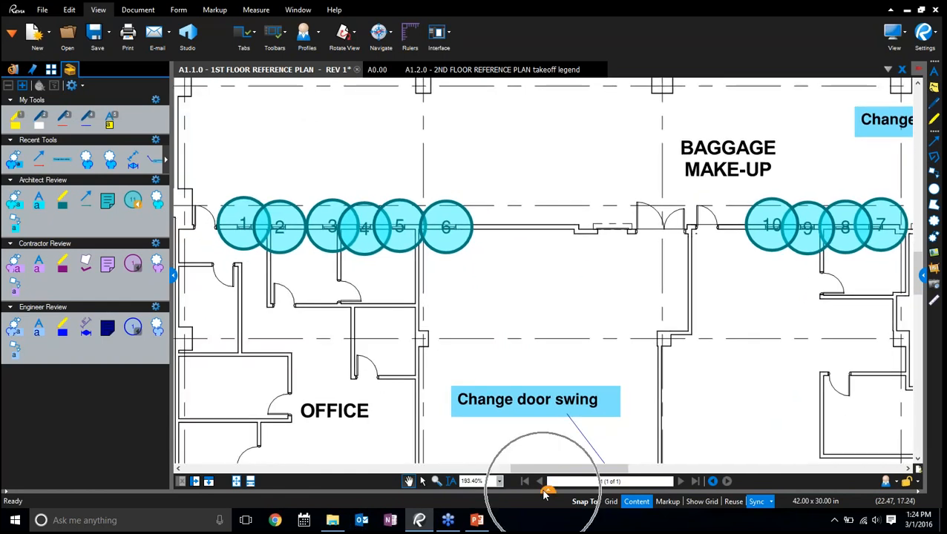
{"action": "left_click", "coordinate": [545, 491]}
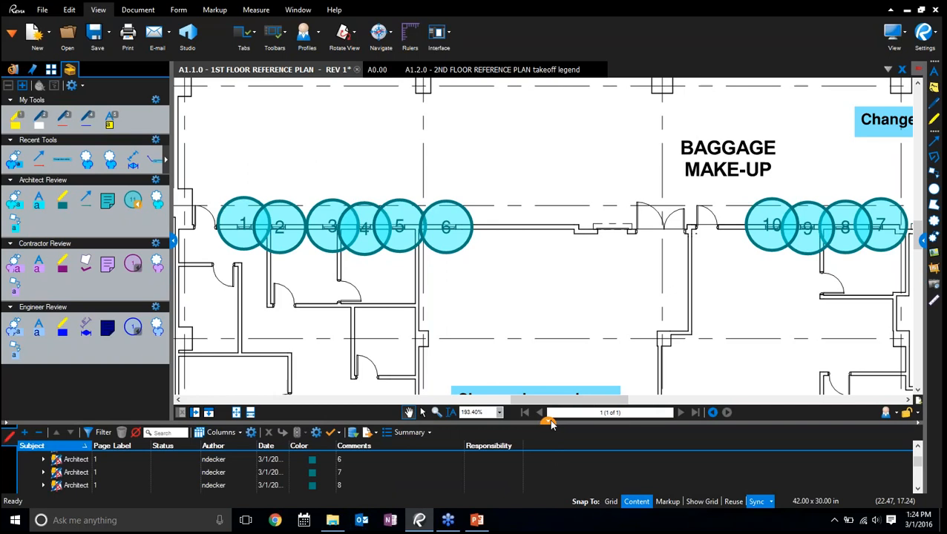
{"action": "left_click_drag", "start_coordinate": [551, 424], "coordinate": [549, 357]}
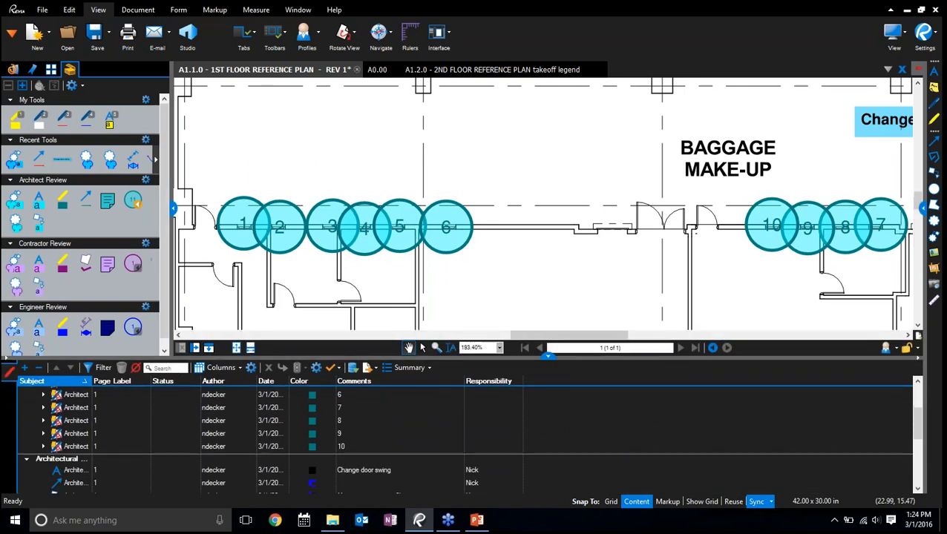
{"action": "left_click_drag", "start_coordinate": [609, 300], "coordinate": [435, 173]}
{"action": "scroll", "coordinate": [705, 178], "scroll_direction": "down", "scroll_amount": 2}
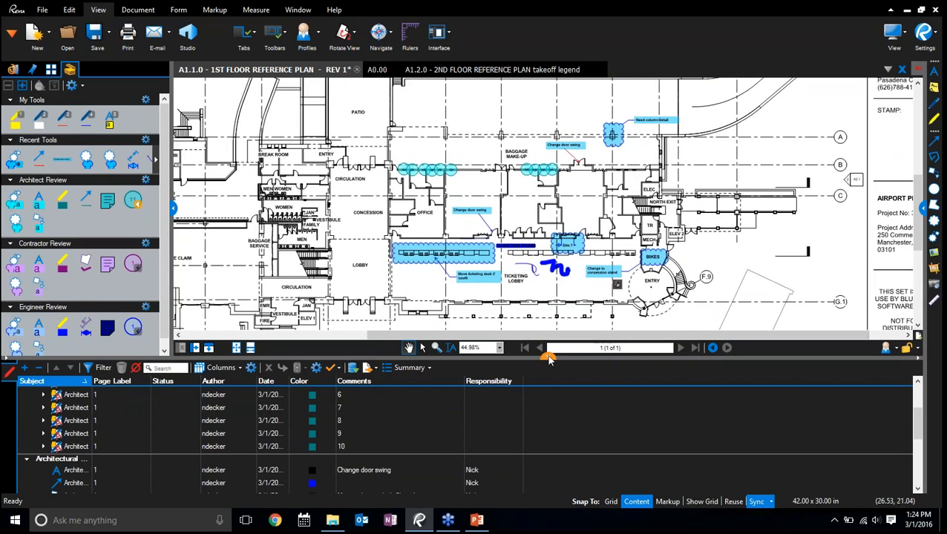
{"action": "left_click_drag", "start_coordinate": [549, 356], "coordinate": [549, 277]}
Look through the Markups List and locate the red arrow and the "Dim.?" dimension on the plan from their entries
{"action": "scroll", "coordinate": [104, 384], "scroll_direction": "up", "scroll_amount": 2}
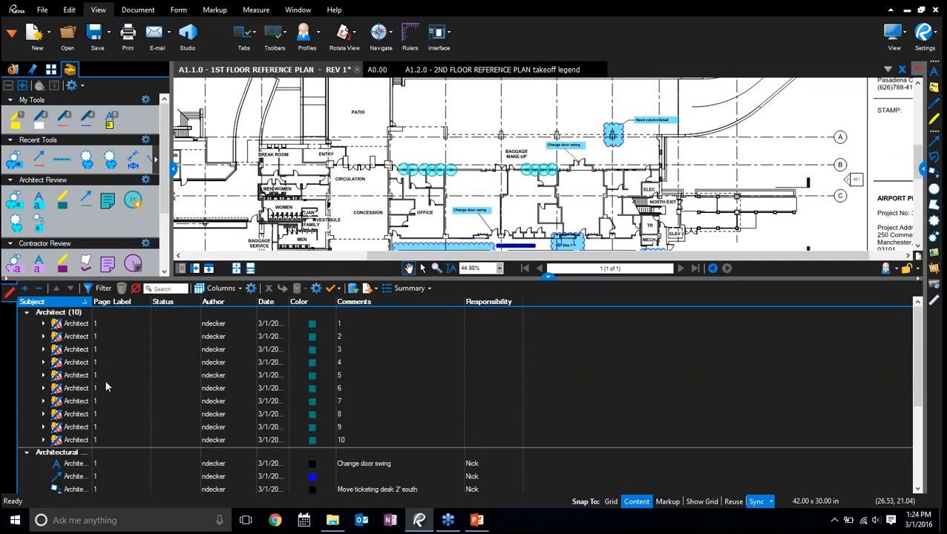
{"action": "scroll", "coordinate": [105, 380], "scroll_direction": "down", "scroll_amount": 4}
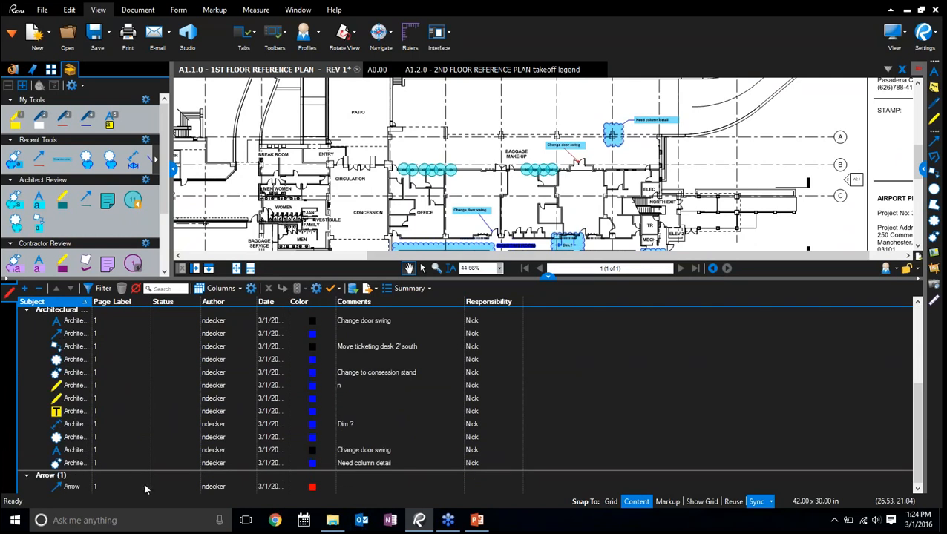
{"action": "scroll", "coordinate": [374, 208], "scroll_direction": "up", "scroll_amount": 6}
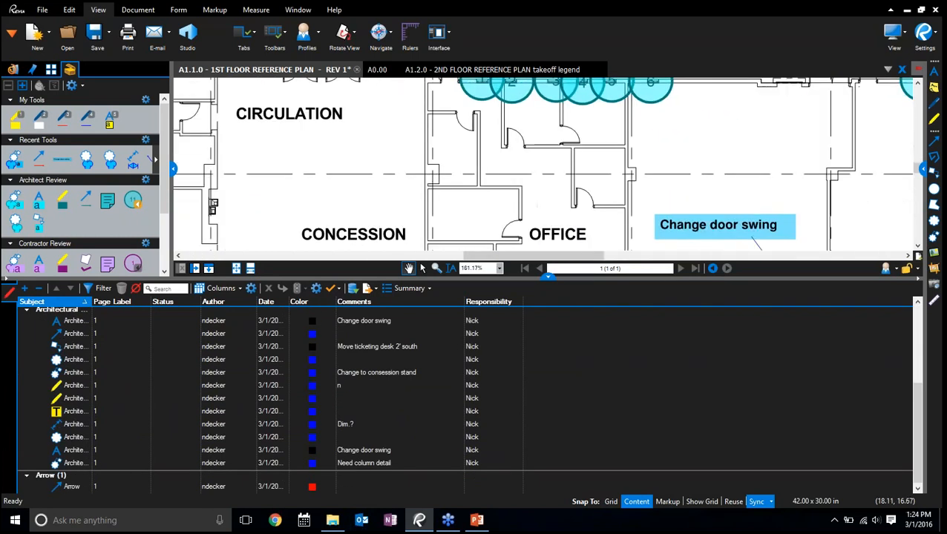
{"action": "left_click", "coordinate": [211, 487]}
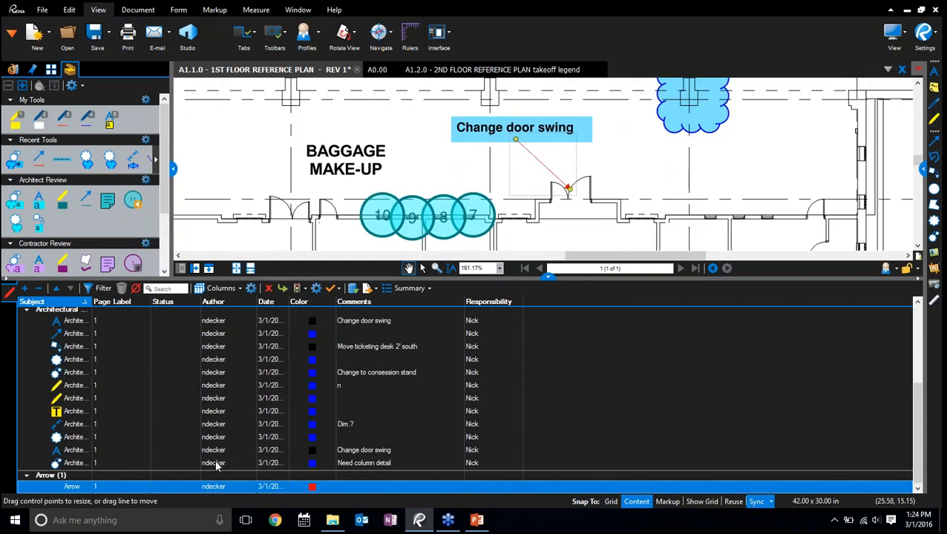
{"action": "left_click", "coordinate": [215, 424]}
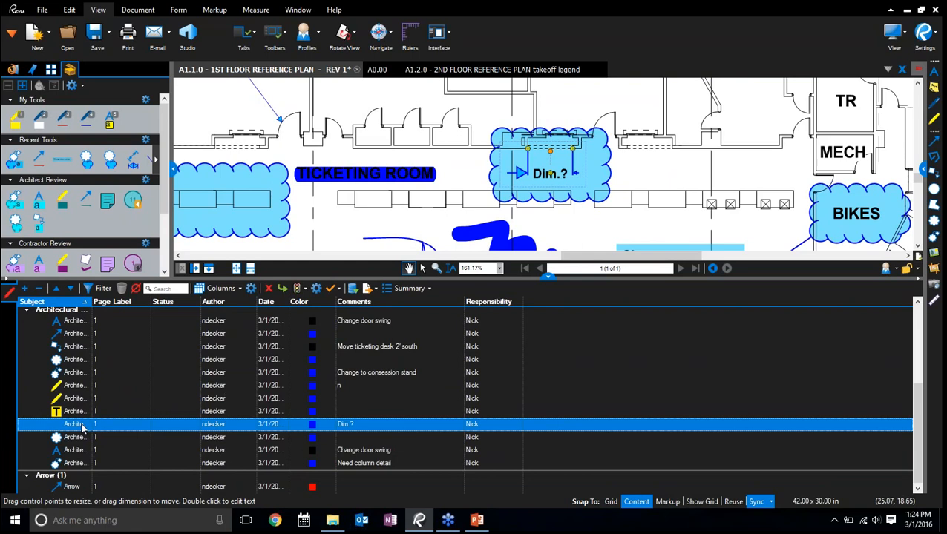
{"action": "left_click", "coordinate": [347, 425]}
Widen the Subject and Date columns of the Markups List so their full text fits
{"action": "left_click_drag", "start_coordinate": [87, 301], "coordinate": [144, 301]}
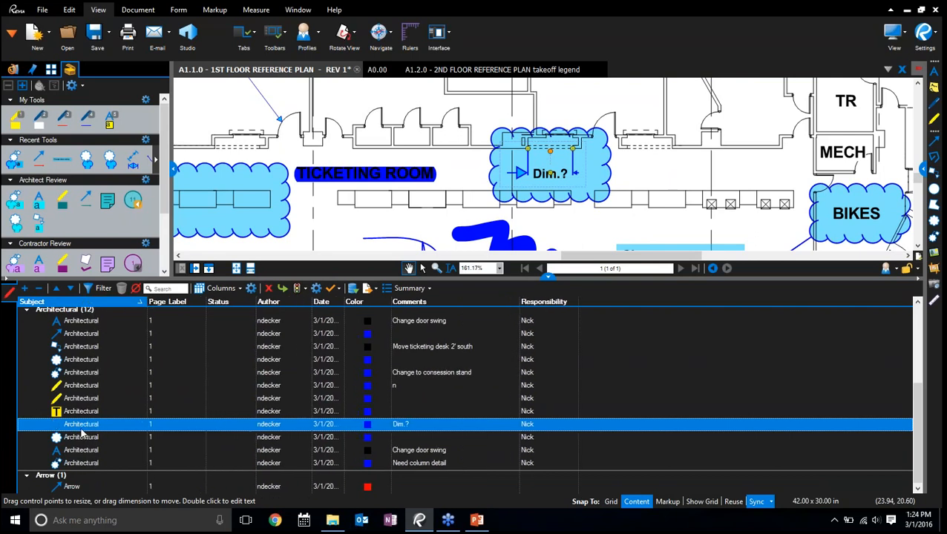
{"action": "left_click", "coordinate": [535, 426]}
{"action": "left_click_drag", "start_coordinate": [344, 302], "coordinate": [389, 305]}
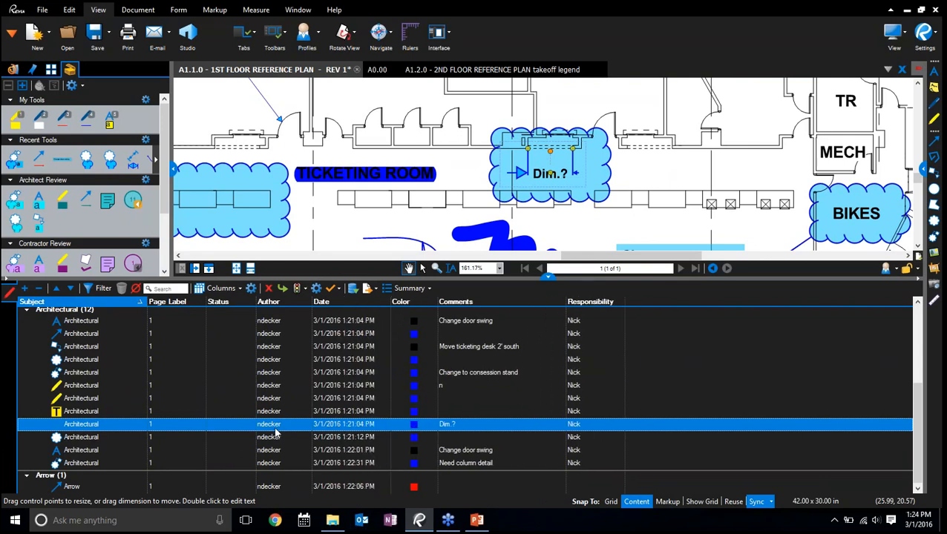
Locate the ticketing desk cloud, the "Dim.?" cloud, the "Need column detail" markup and numbered circle 3 on the plan from their list entries
{"action": "left_click", "coordinate": [84, 360]}
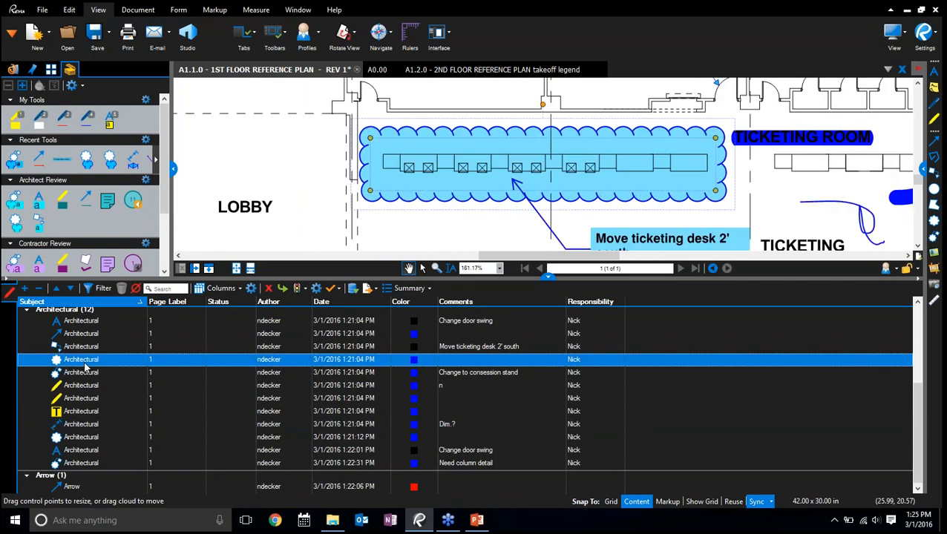
{"action": "left_click", "coordinate": [81, 385]}
{"action": "left_click", "coordinate": [80, 443]}
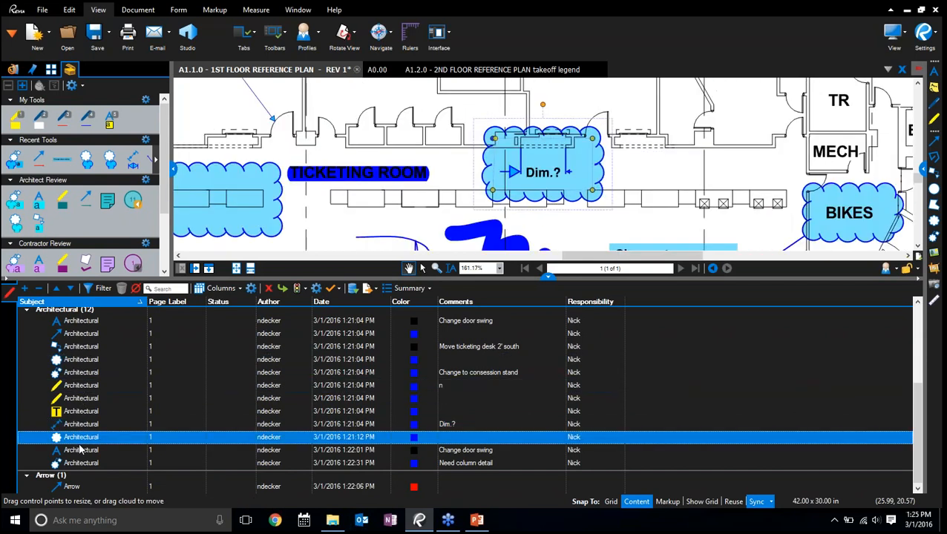
{"action": "left_click", "coordinate": [82, 463]}
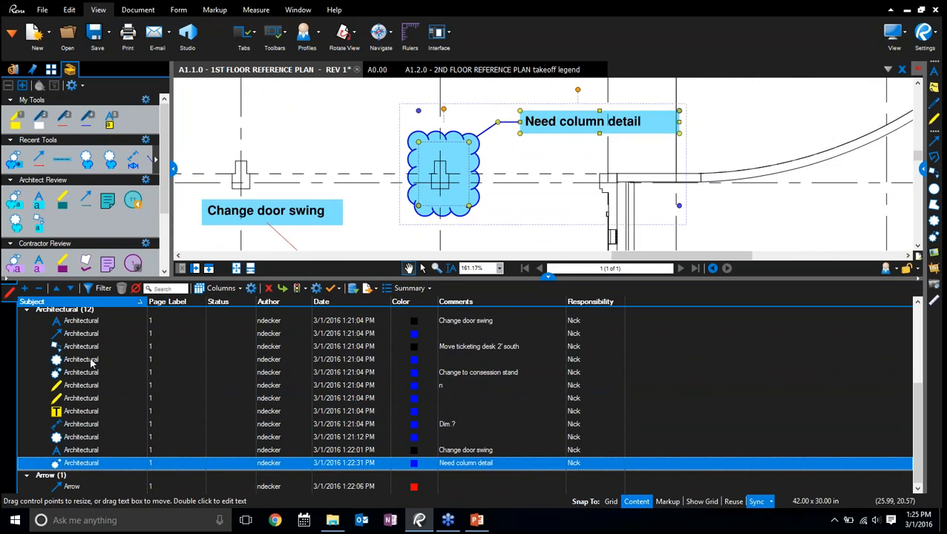
{"action": "left_click", "coordinate": [74, 325]}
{"action": "left_click", "coordinate": [75, 347]}
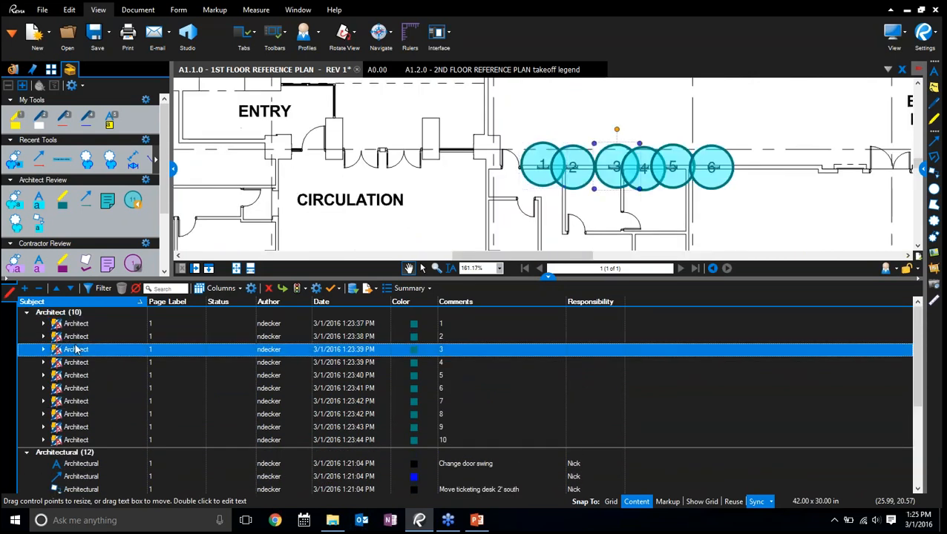
Locate numbered circles 5, 7, 10 and 8 on the plan from their Markups List entries
{"action": "left_click", "coordinate": [75, 375]}
{"action": "left_click", "coordinate": [77, 400]}
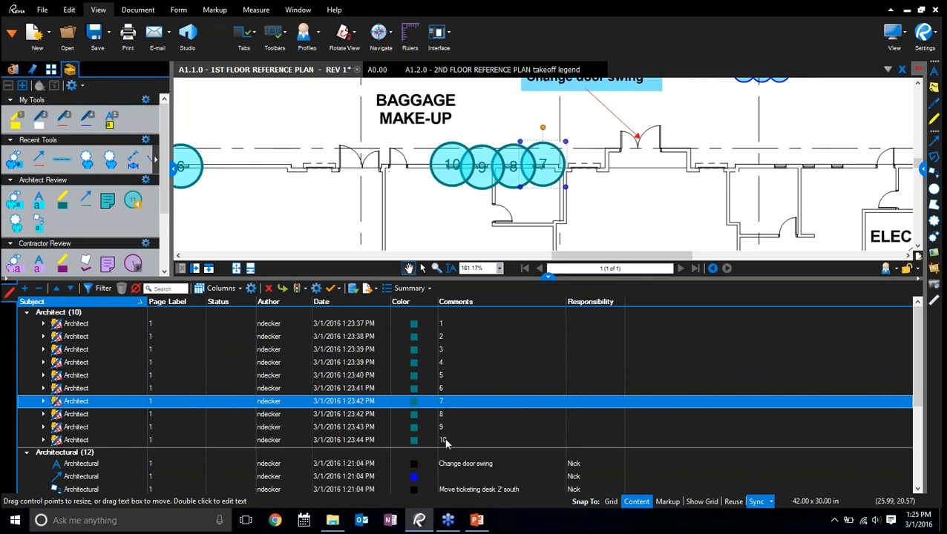
{"action": "left_click", "coordinate": [93, 441]}
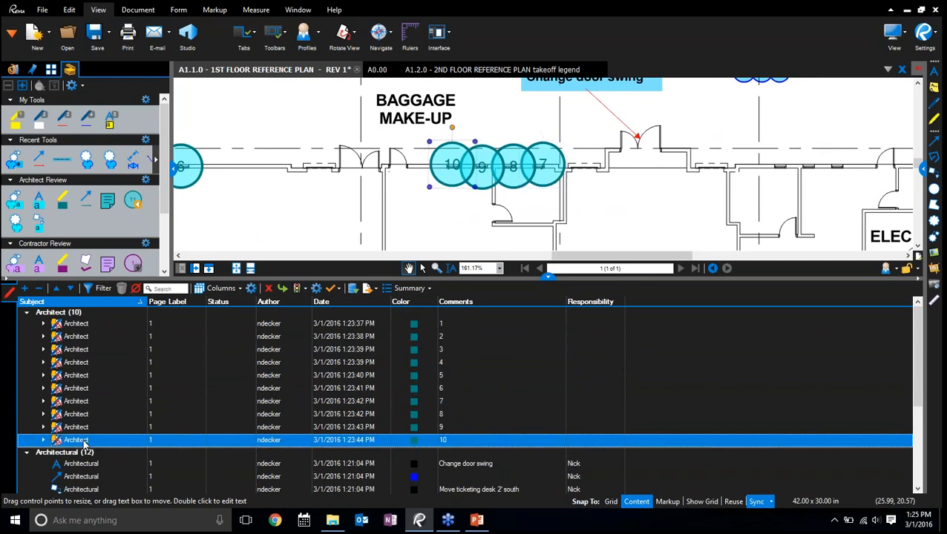
{"action": "left_click", "coordinate": [78, 414]}
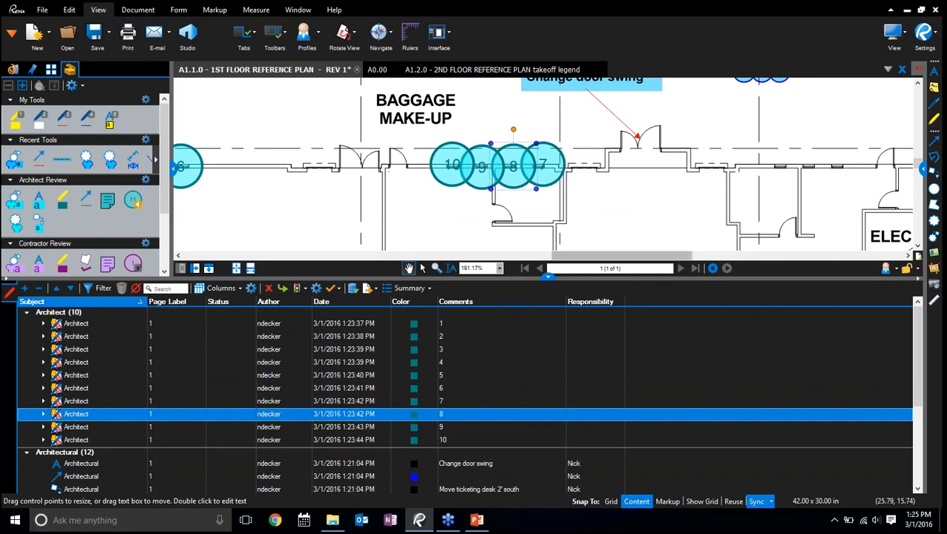
Find Markups List entries in reverse by selecting numbered circles on the plan, ending with circle 6
{"action": "left_click_drag", "start_coordinate": [548, 279], "coordinate": [548, 295]}
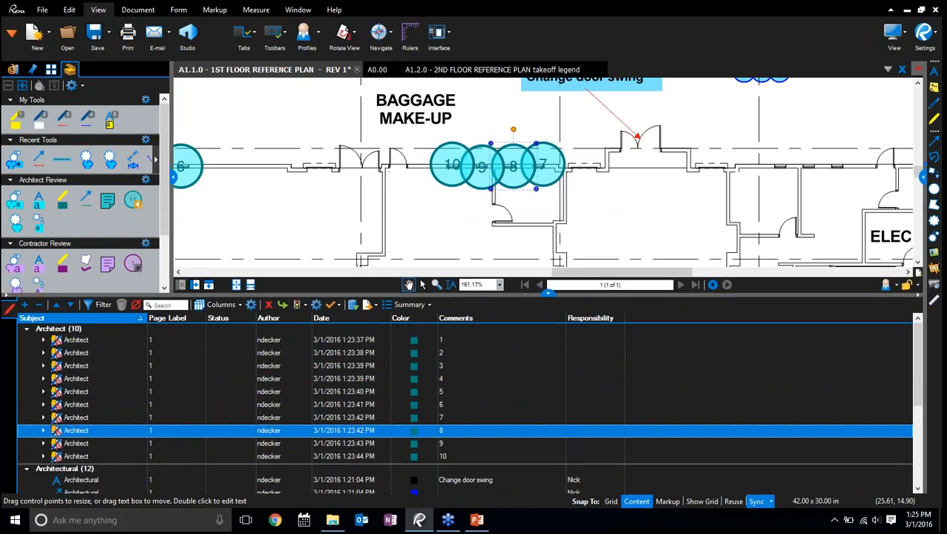
{"action": "left_click", "coordinate": [536, 170]}
{"action": "left_click", "coordinate": [191, 167]}
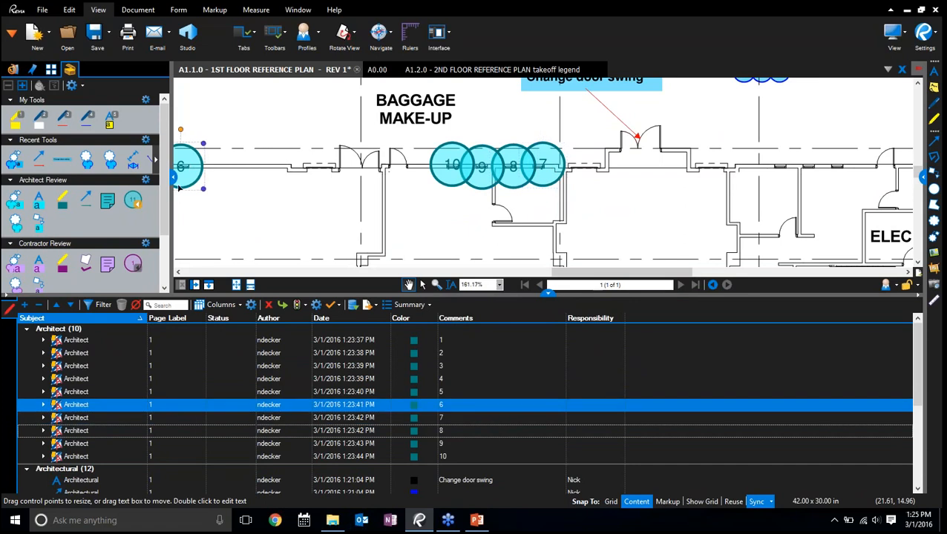
{"action": "left_click", "coordinate": [125, 406]}
Hide the Tool Chest panel and adjust the Markups List height so the wider plan view covers all ten numbered circles
{"action": "left_click_drag", "start_coordinate": [553, 296], "coordinate": [553, 330]}
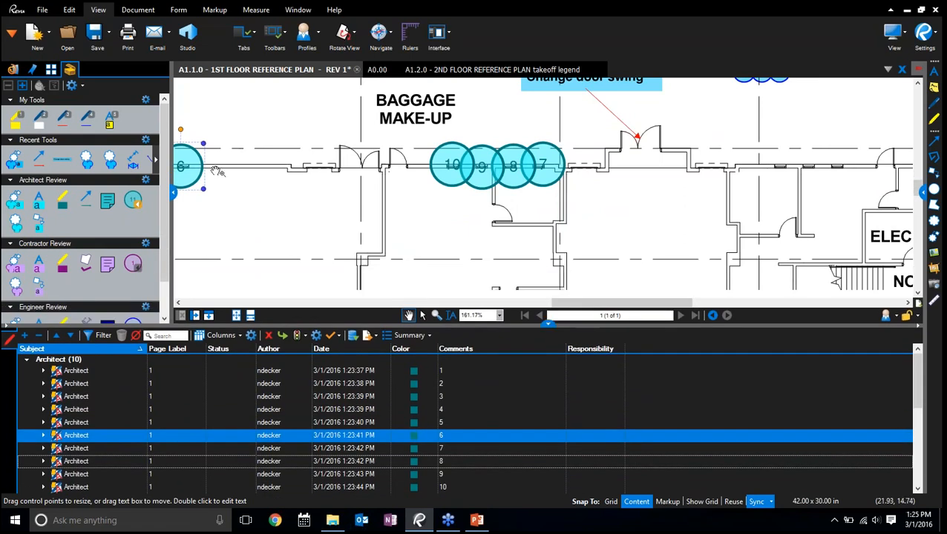
{"action": "left_click", "coordinate": [173, 193]}
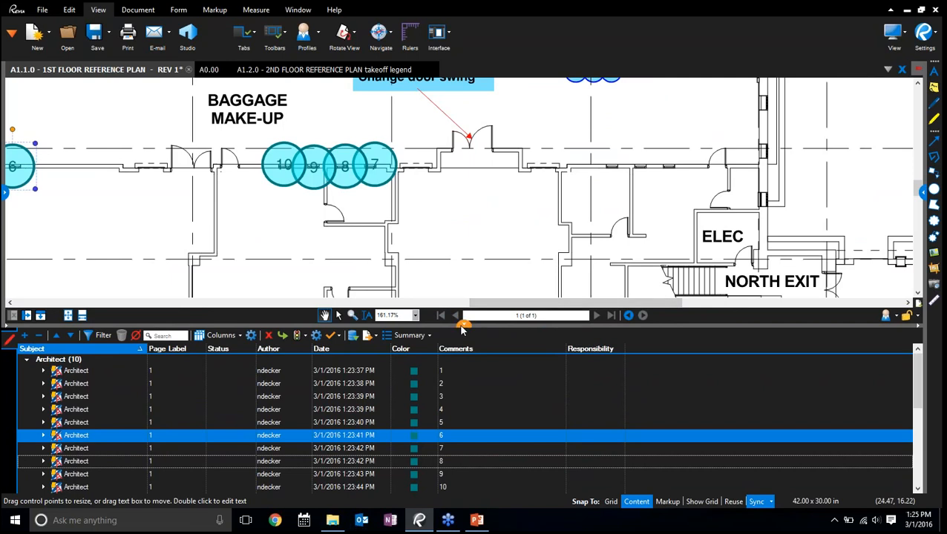
{"action": "left_click_drag", "start_coordinate": [463, 325], "coordinate": [463, 264]}
{"action": "scroll", "coordinate": [563, 165], "scroll_direction": "down", "scroll_amount": 3}
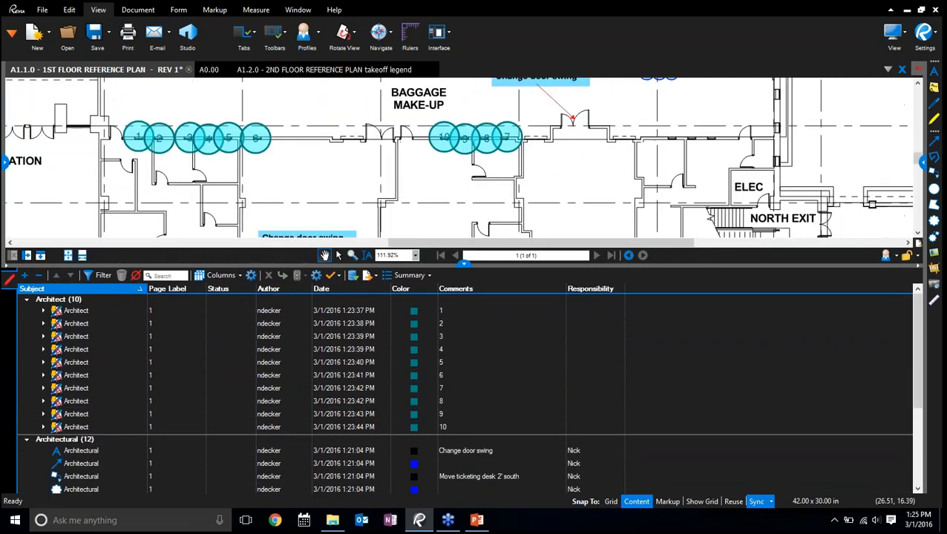
Check the Responsibility values of the Architectural markups and locate the "Dim.?" dimension on the plan
{"action": "scroll", "coordinate": [601, 450], "scroll_direction": "down", "scroll_amount": 4}
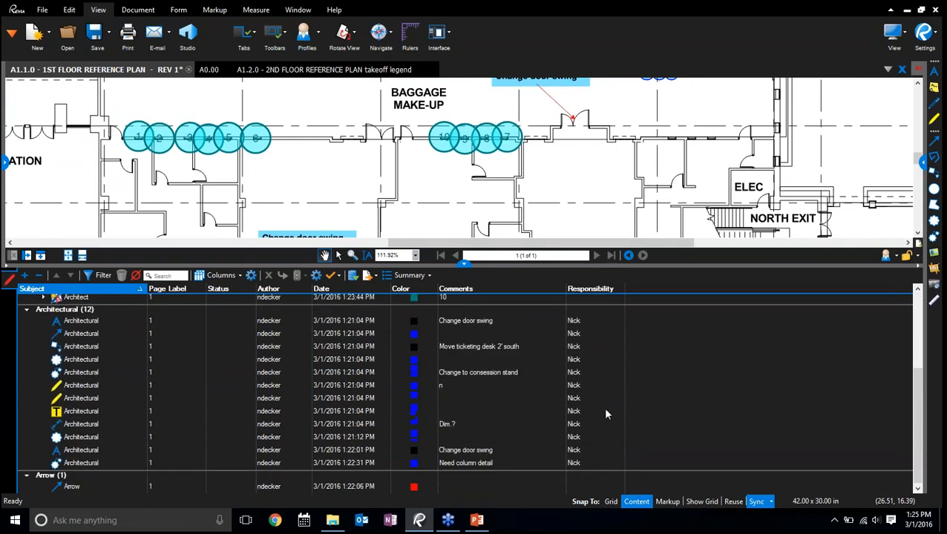
{"action": "left_click", "coordinate": [592, 362]}
{"action": "left_click", "coordinate": [587, 425]}
{"action": "scroll", "coordinate": [597, 380], "scroll_direction": "up", "scroll_amount": 3}
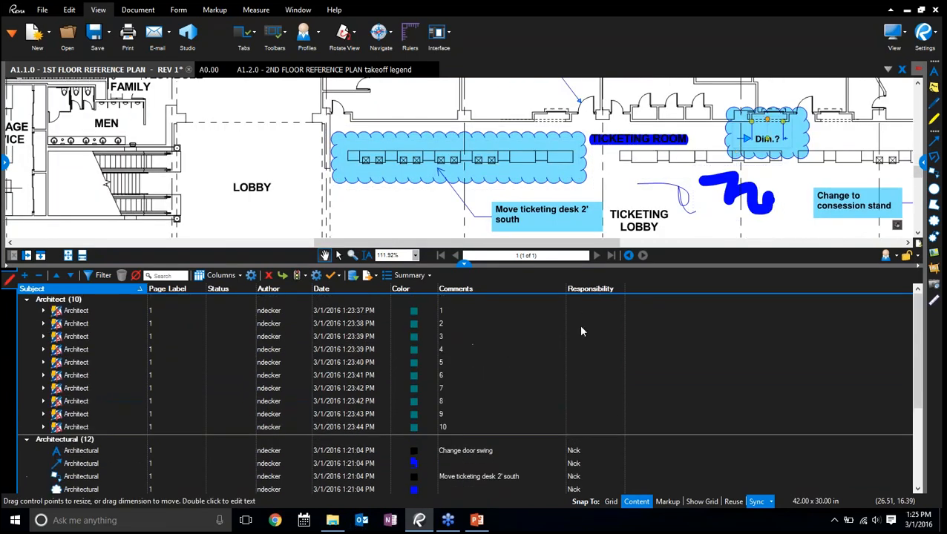
Assign all ten Architect numbered circles to one person by entering a first name as their Responsibility property
{"action": "double_click", "coordinate": [585, 303]}
{"action": "double_click", "coordinate": [587, 299]}
{"action": "left_click", "coordinate": [586, 310]}
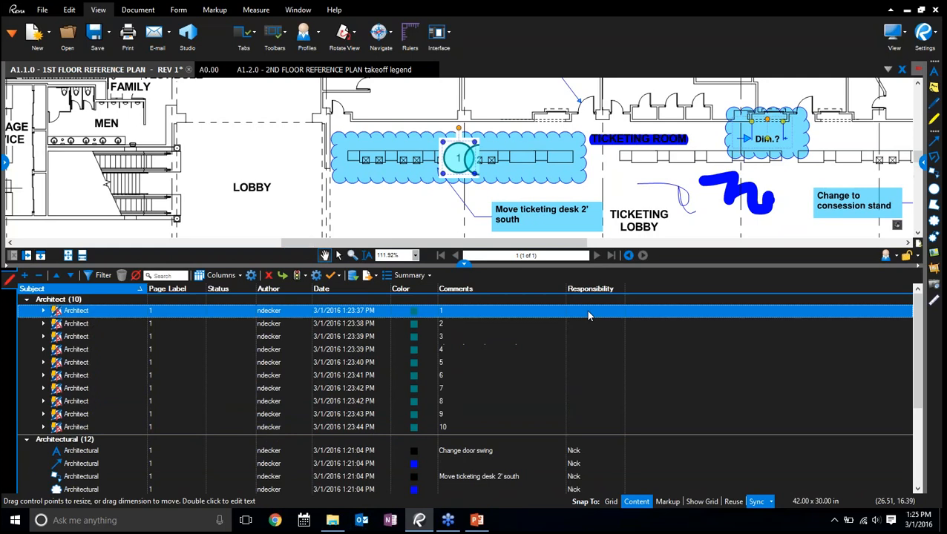
{"action": "left_click", "coordinate": [590, 427], "text": "shift"}
{"action": "right_click", "coordinate": [586, 424]}
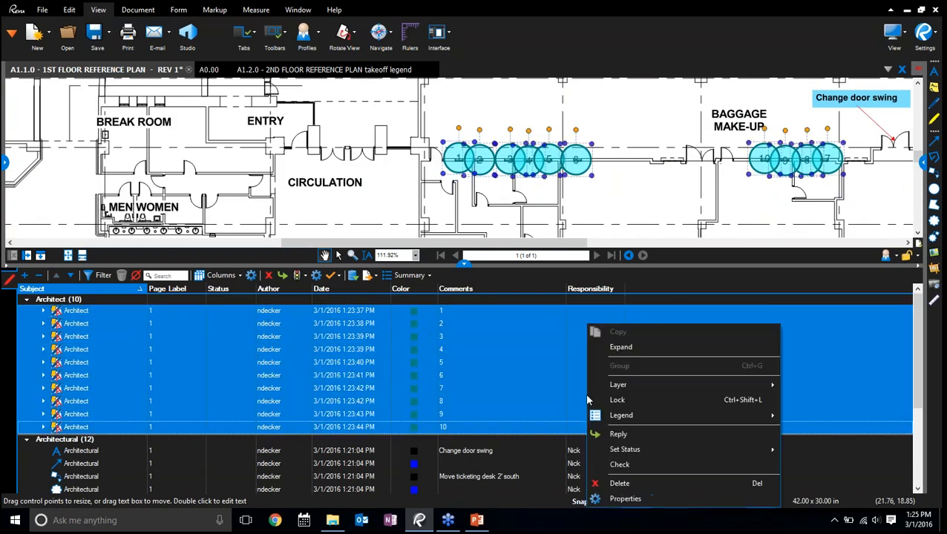
{"action": "left_click", "coordinate": [643, 498]}
{"action": "scroll", "coordinate": [837, 387], "scroll_direction": "down", "scroll_amount": 3}
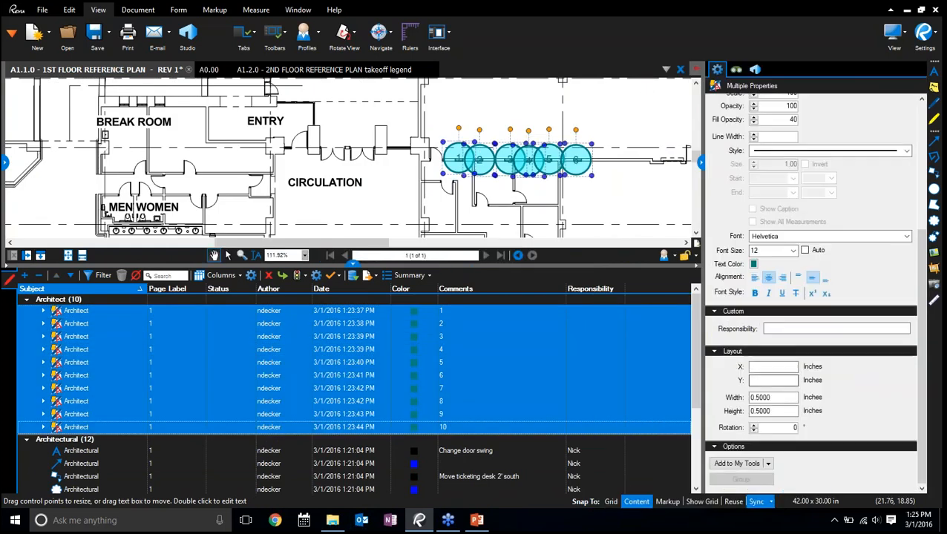
{"action": "left_click", "coordinate": [788, 329]}
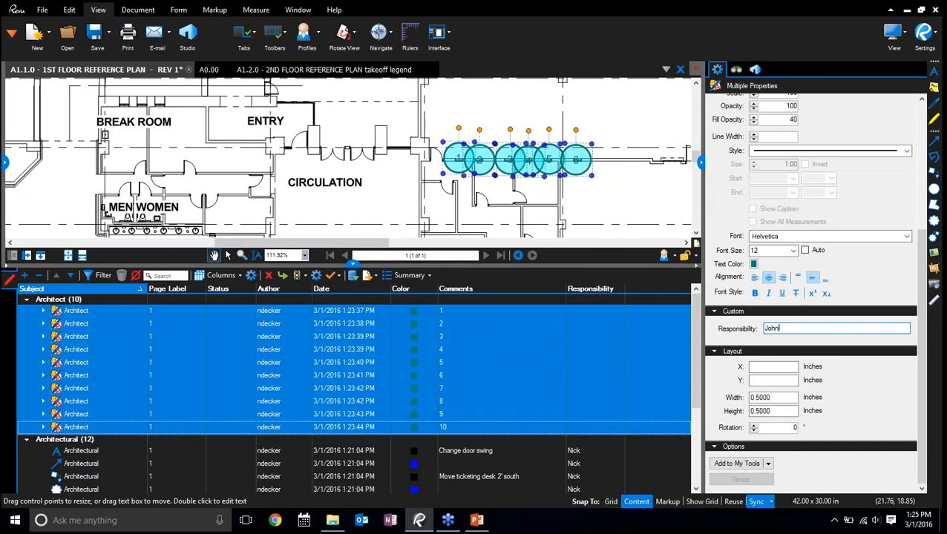
{"action": "left_click", "coordinate": [636, 449]}
Enter another person's first name as the red arrow's Responsibility and hide the Properties panel
{"action": "scroll", "coordinate": [632, 423], "scroll_direction": "down", "scroll_amount": 3}
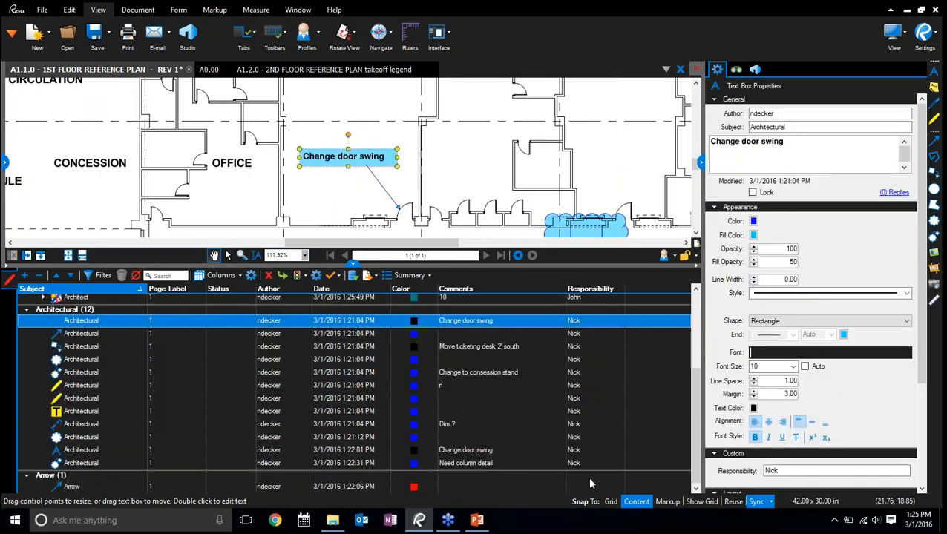
{"action": "left_click", "coordinate": [590, 486]}
{"action": "right_click", "coordinate": [587, 485]}
{"action": "left_click", "coordinate": [643, 500]}
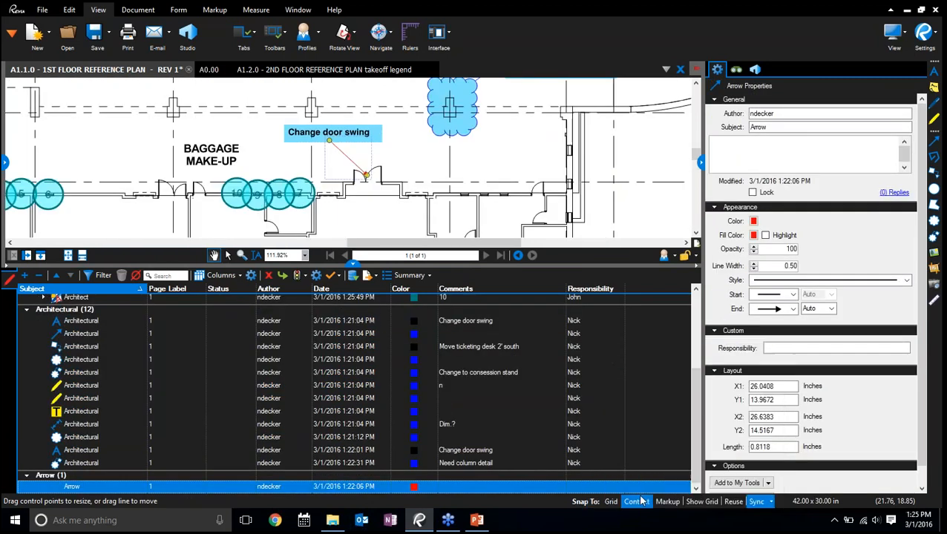
{"action": "scroll", "coordinate": [840, 312], "scroll_direction": "down", "scroll_amount": 1}
{"action": "left_click", "coordinate": [839, 329]}
{"action": "type", "text": "M"}
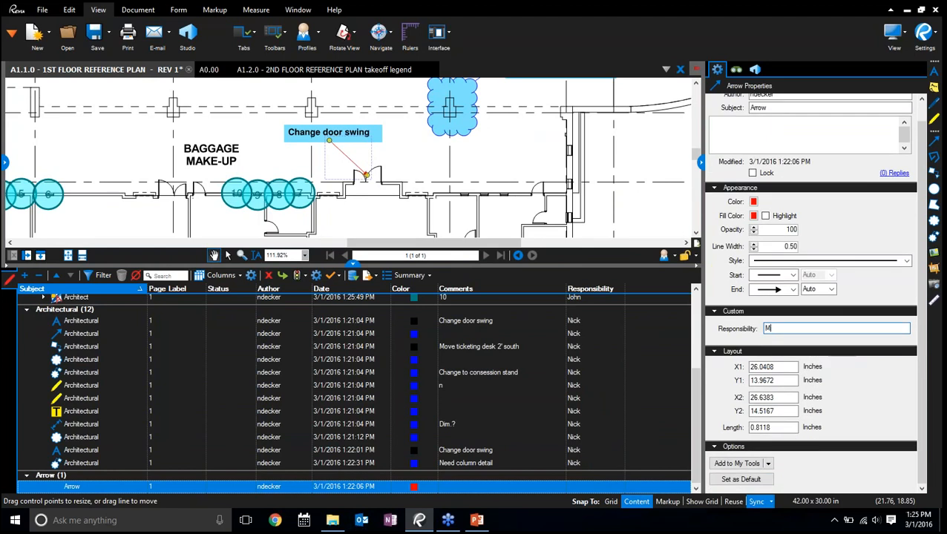
{"action": "type", "text": "erdi"}
{"action": "left_click", "coordinate": [700, 159]}
Widen the Status column of the Markups List to make room for status text
{"action": "scroll", "coordinate": [545, 407], "scroll_direction": "up", "scroll_amount": 3}
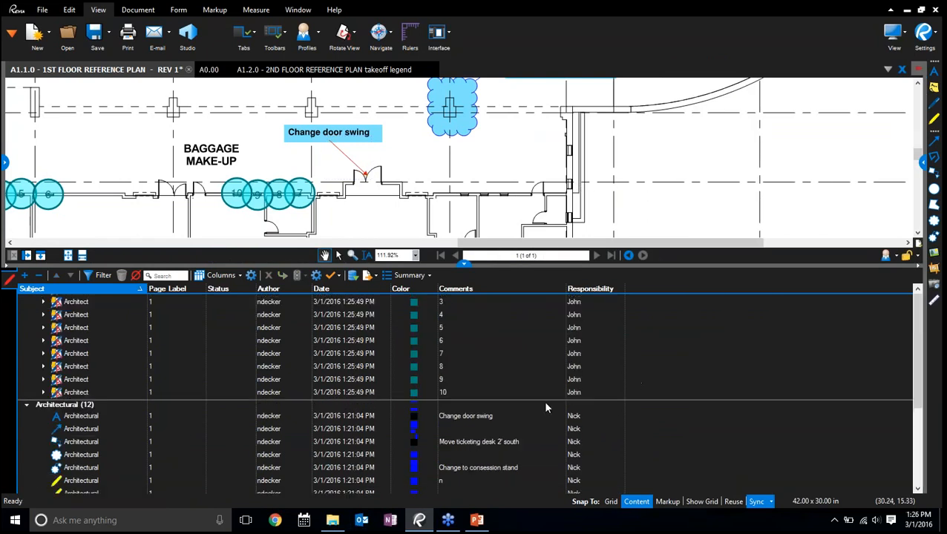
{"action": "scroll", "coordinate": [546, 408], "scroll_direction": "up", "scroll_amount": 1}
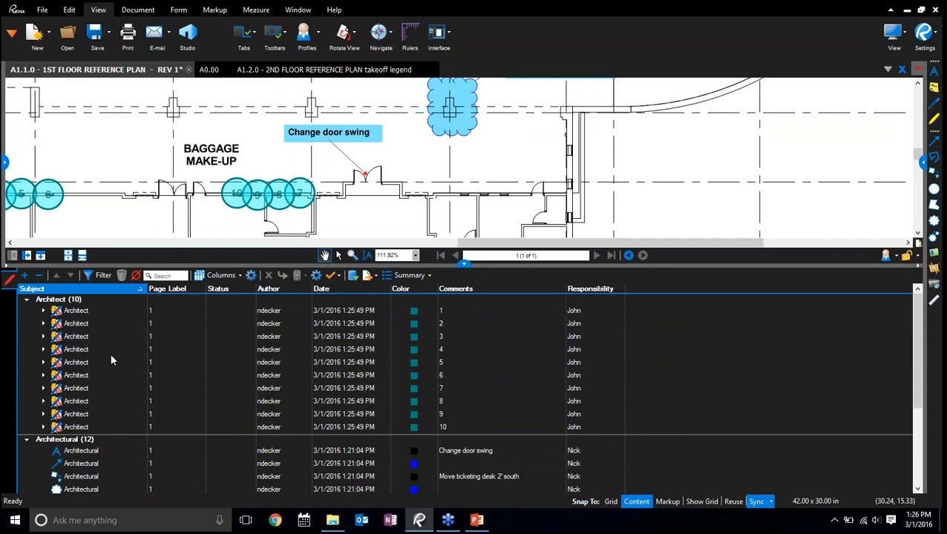
{"action": "scroll", "coordinate": [138, 368], "scroll_direction": "down", "scroll_amount": 3}
{"action": "left_click_drag", "start_coordinate": [256, 287], "coordinate": [306, 288]}
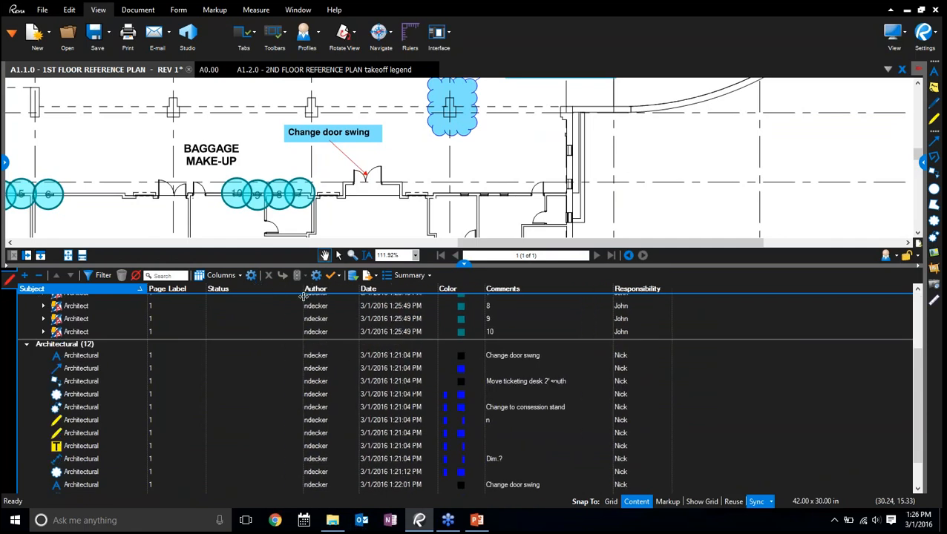
{"action": "scroll", "coordinate": [273, 410], "scroll_direction": "up", "scroll_amount": 3}
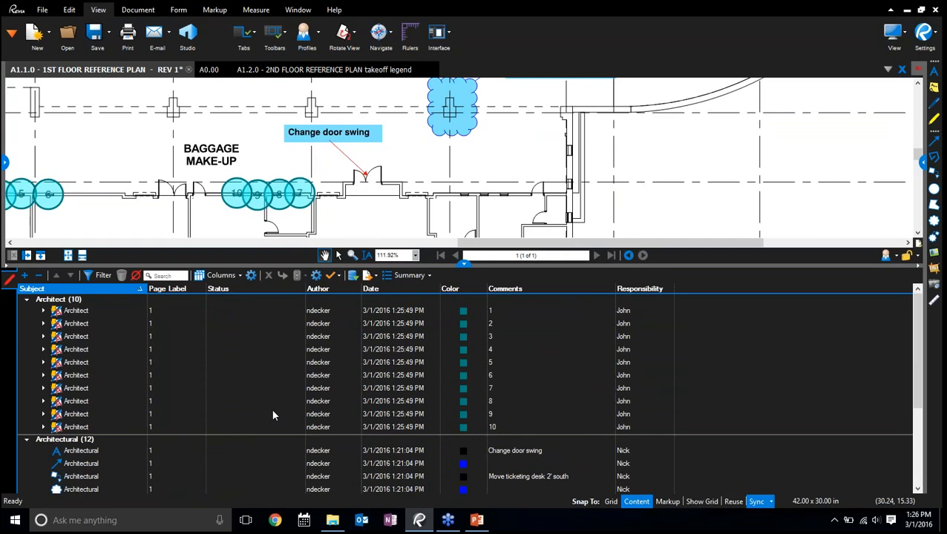
Set the status of numbered circle 1 to Accepted and of circle 2 to Cancelled
{"action": "left_click", "coordinate": [270, 313]}
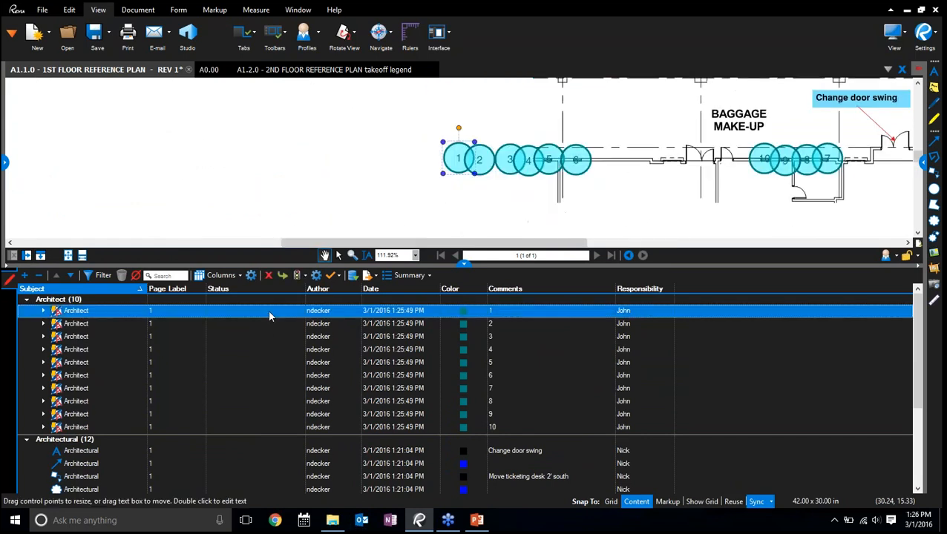
{"action": "left_click", "coordinate": [269, 316]}
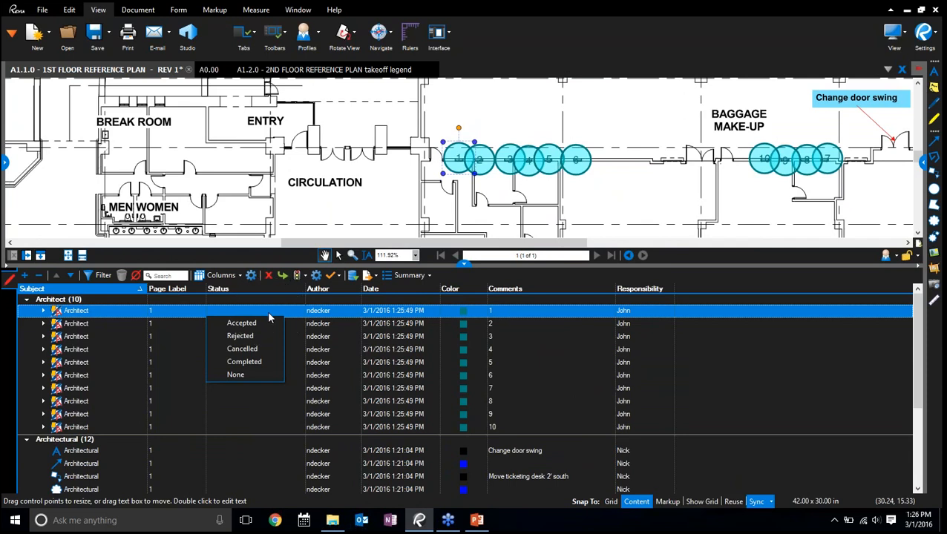
{"action": "left_click", "coordinate": [251, 327]}
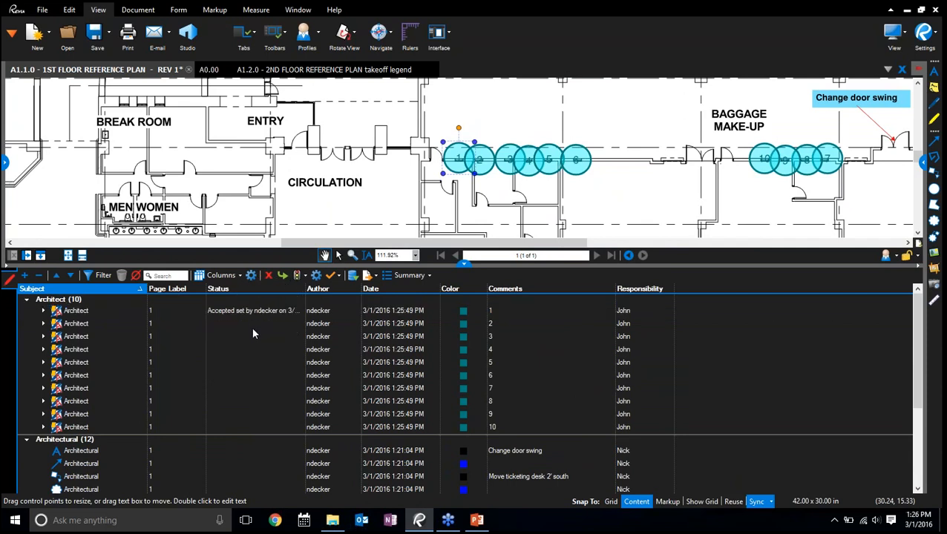
{"action": "left_click", "coordinate": [251, 328]}
{"action": "left_click", "coordinate": [252, 363]}
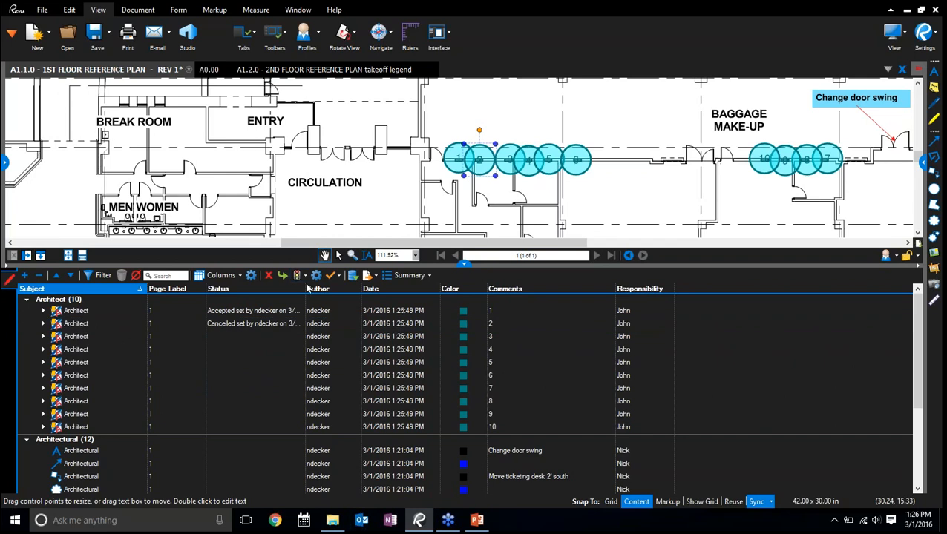
Widen the Status column further so the full status text of circles 1 and 2 fits
{"action": "left_click_drag", "start_coordinate": [305, 289], "coordinate": [363, 289]}
{"action": "left_click", "coordinate": [252, 324]}
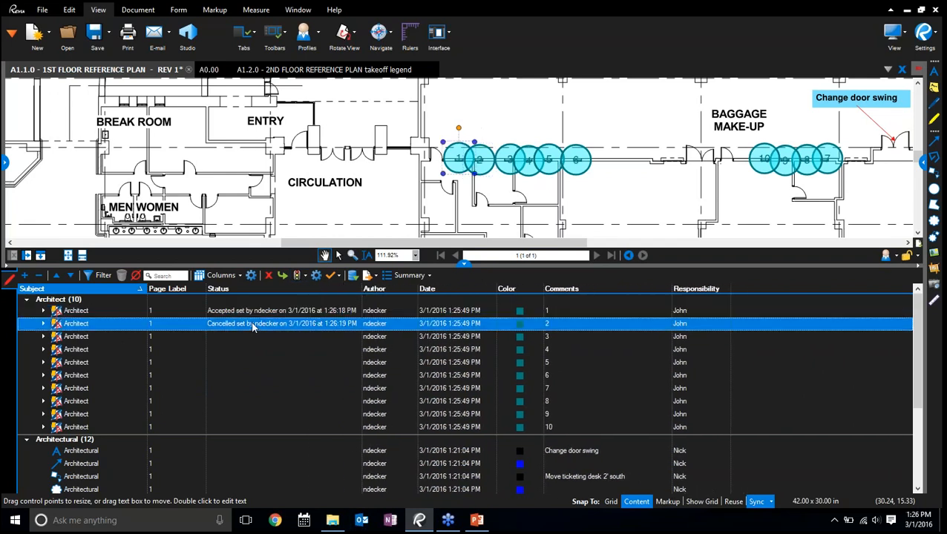
{"action": "left_click", "coordinate": [251, 331]}
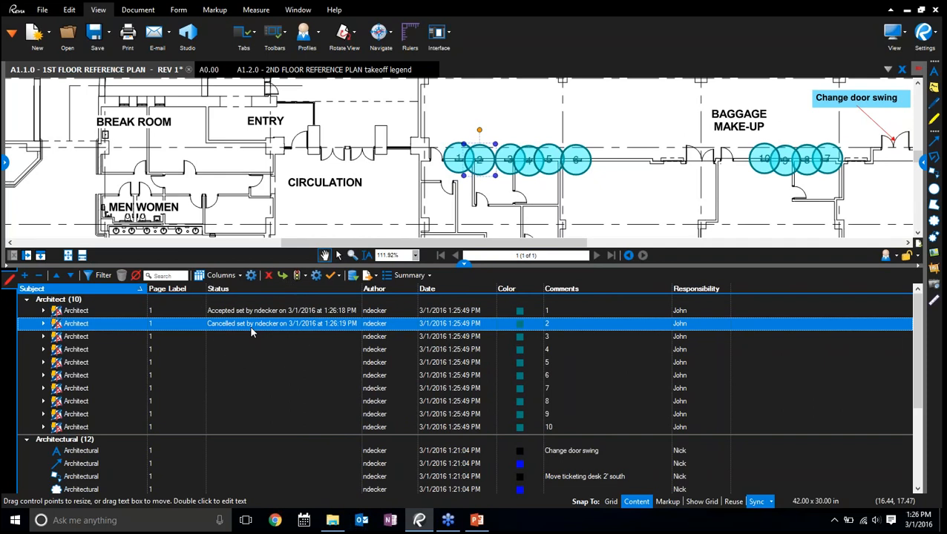
{"action": "left_click", "coordinate": [211, 318]}
Set the status of numbered circle 6 to Cancelled and of circle 9 to Completed
{"action": "left_click", "coordinate": [257, 376]}
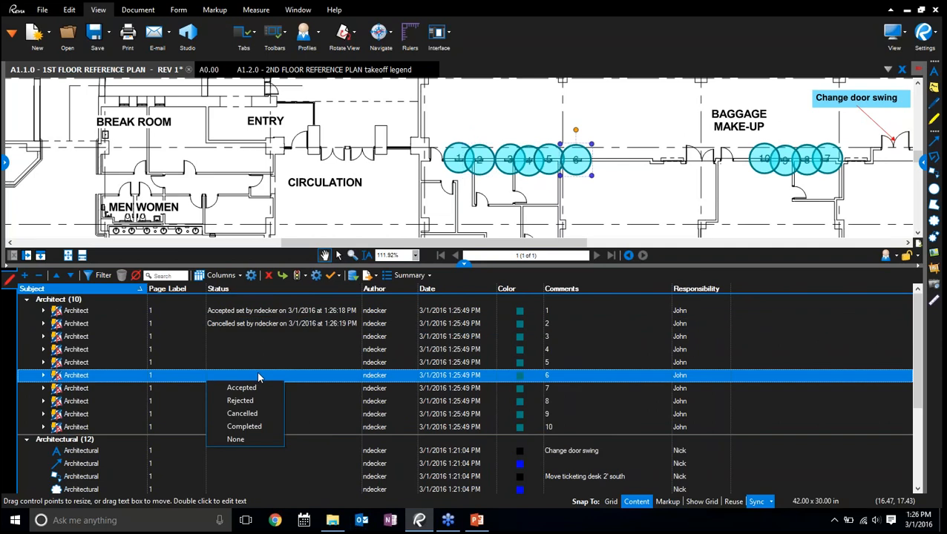
{"action": "left_click", "coordinate": [245, 413]}
{"action": "left_click", "coordinate": [258, 414]}
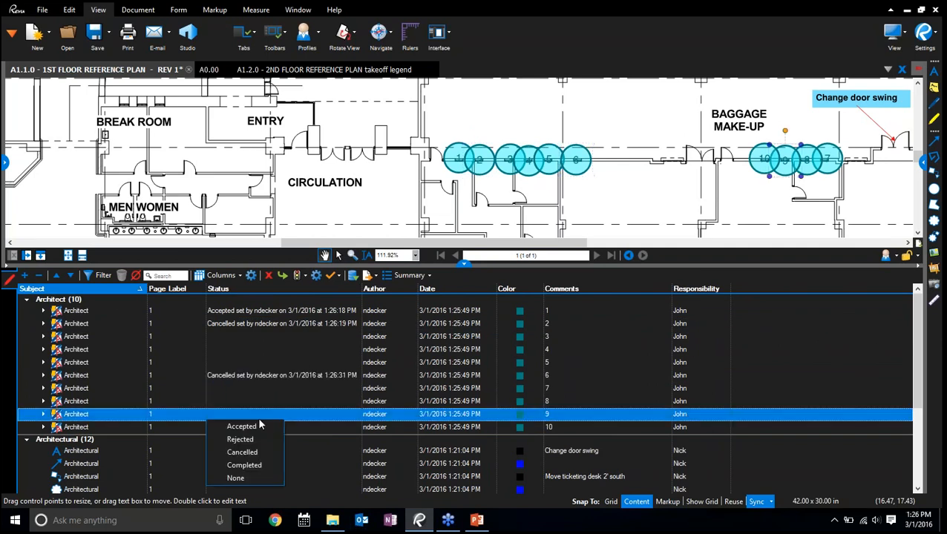
{"action": "left_click", "coordinate": [255, 469]}
Sort the Markups List by status in descending order, and mark the blue door-swing arrow Accepted and the "Change to consession stand" markup Cancelled
{"action": "left_click", "coordinate": [272, 291]}
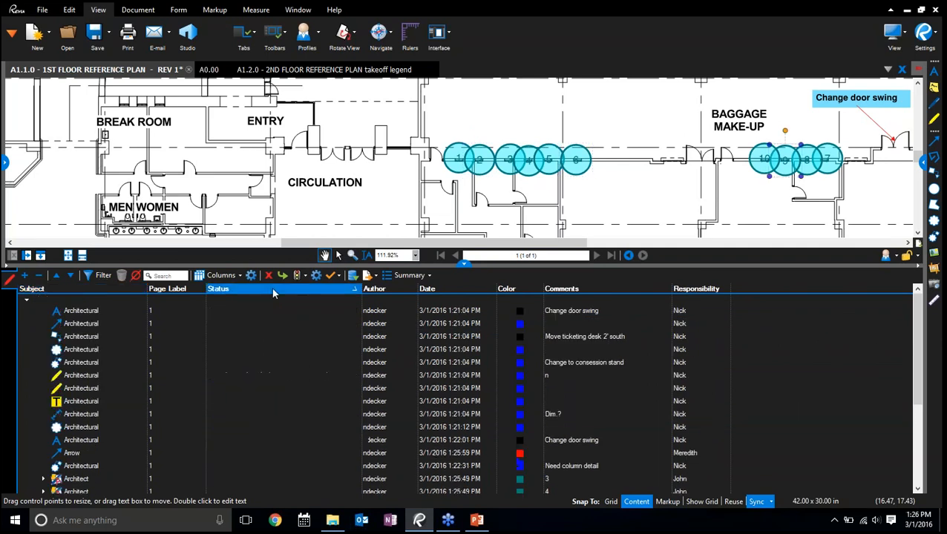
{"action": "left_click", "coordinate": [271, 291]}
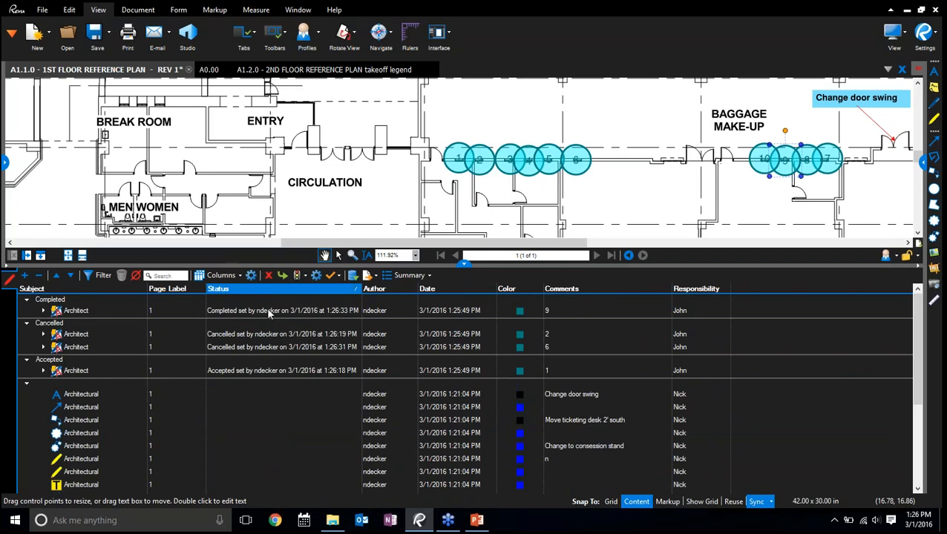
{"action": "left_click", "coordinate": [254, 408]}
{"action": "left_click", "coordinate": [258, 419]}
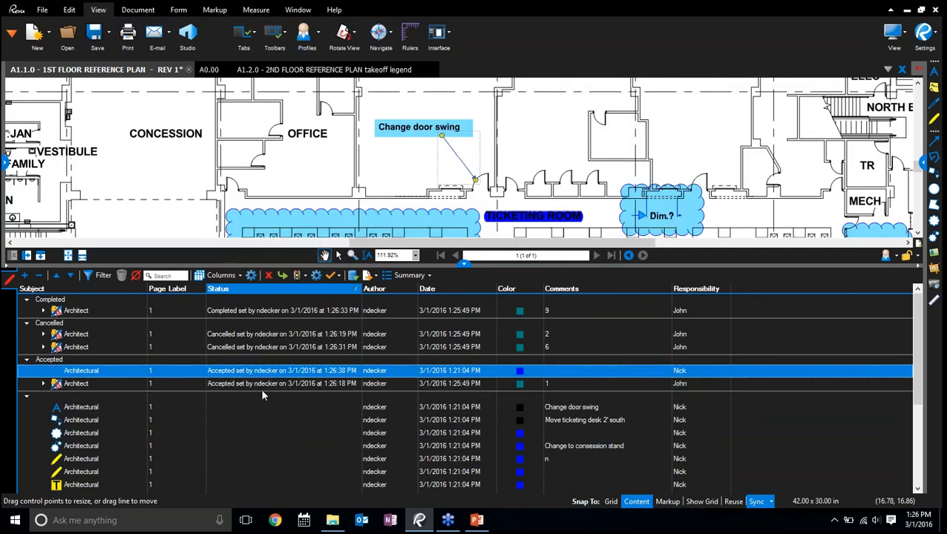
{"action": "left_click", "coordinate": [257, 444]}
{"action": "left_click", "coordinate": [255, 477]}
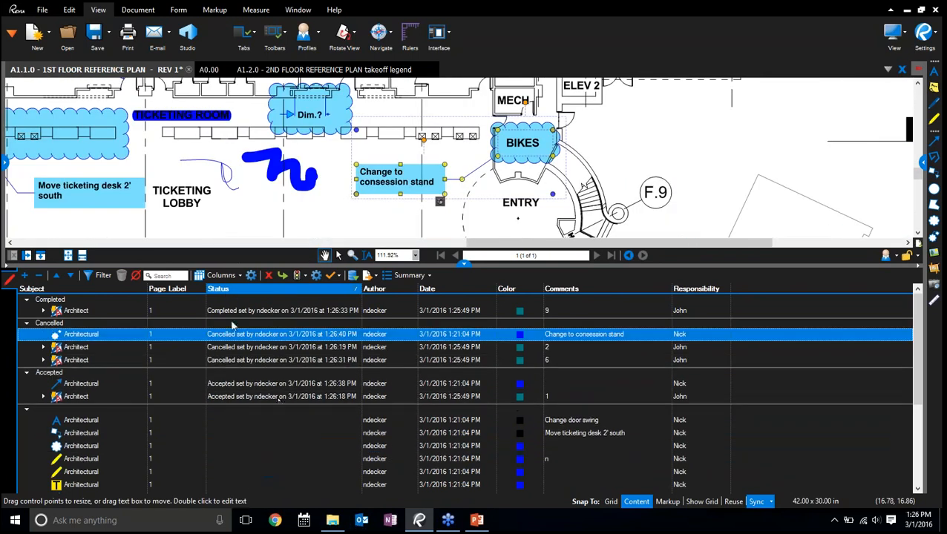
Sort the Markups List by subject again and filter it to the Architectural subject only
{"action": "left_click", "coordinate": [69, 288]}
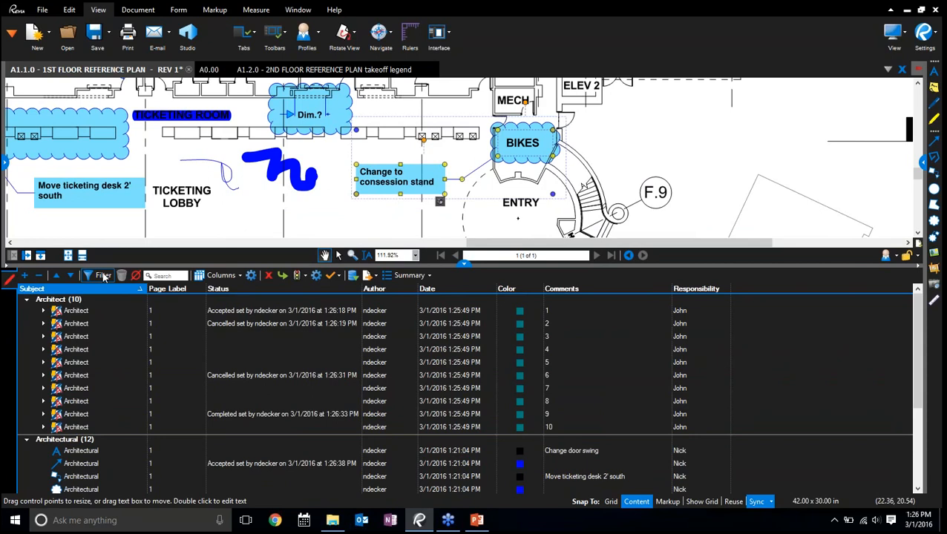
{"action": "left_click", "coordinate": [104, 276]}
{"action": "left_click", "coordinate": [127, 288]}
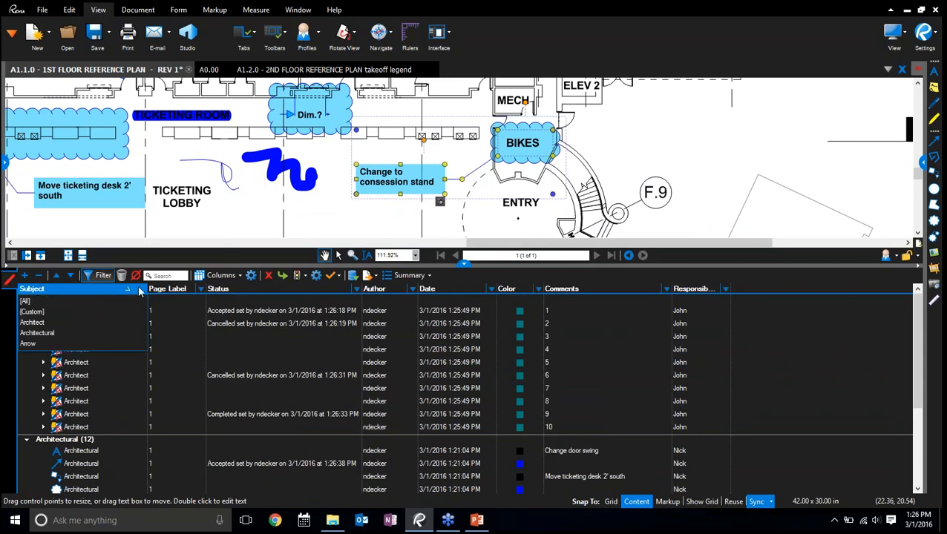
{"action": "left_click", "coordinate": [58, 331]}
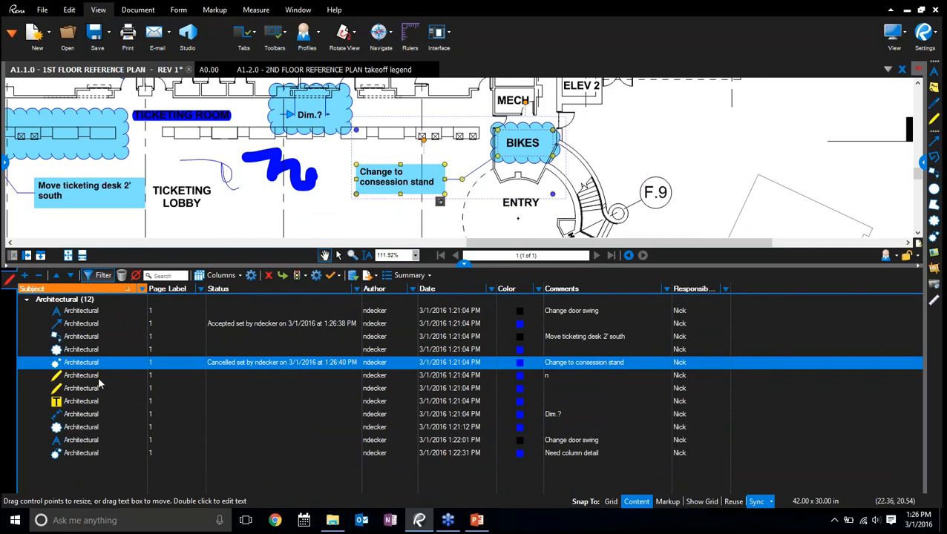
Examine how the filtered-out numbered circles near Baggage Make-Up are displayed on the plan
{"action": "left_click", "coordinate": [271, 215]}
{"action": "scroll", "coordinate": [271, 214], "scroll_direction": "down", "scroll_amount": 4}
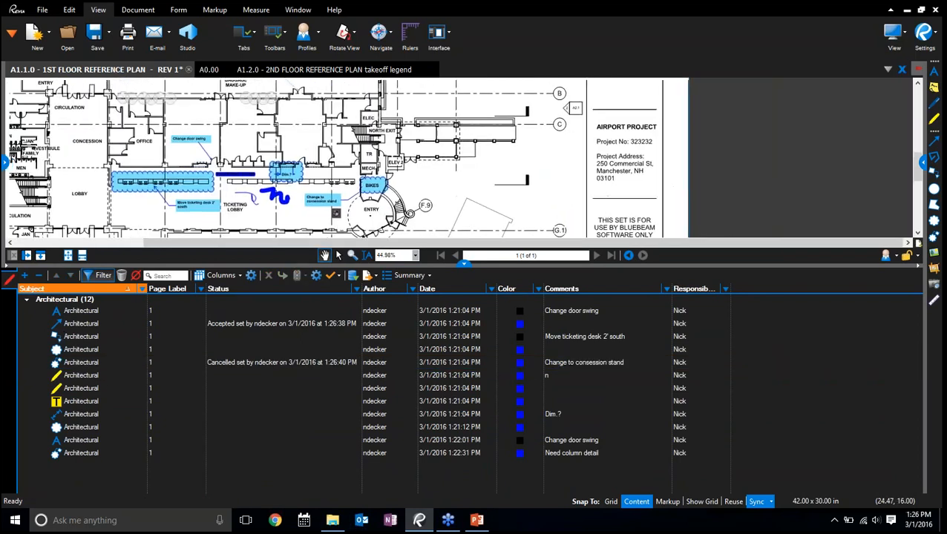
{"action": "left_click_drag", "start_coordinate": [176, 85], "coordinate": [271, 173]}
{"action": "scroll", "coordinate": [271, 173], "scroll_direction": "up", "scroll_amount": 5}
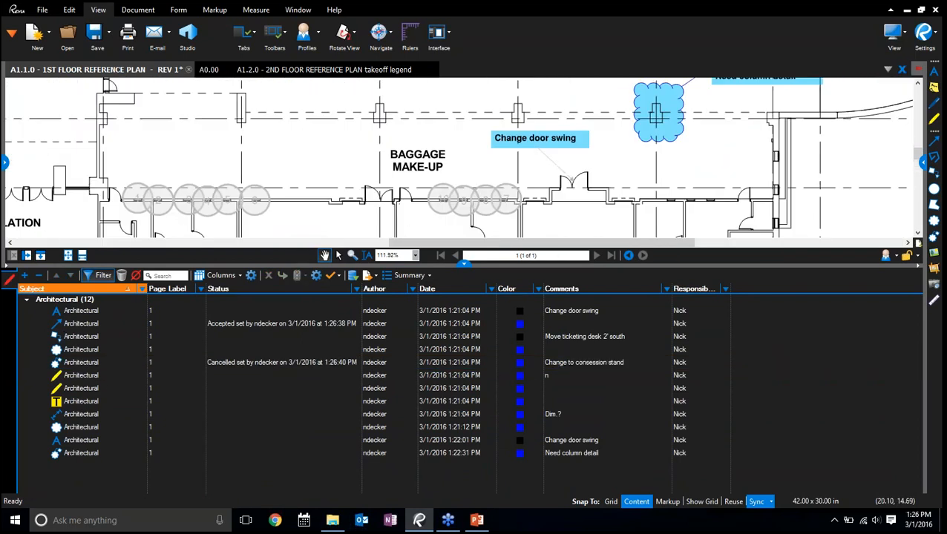
{"action": "left_click", "coordinate": [500, 204]}
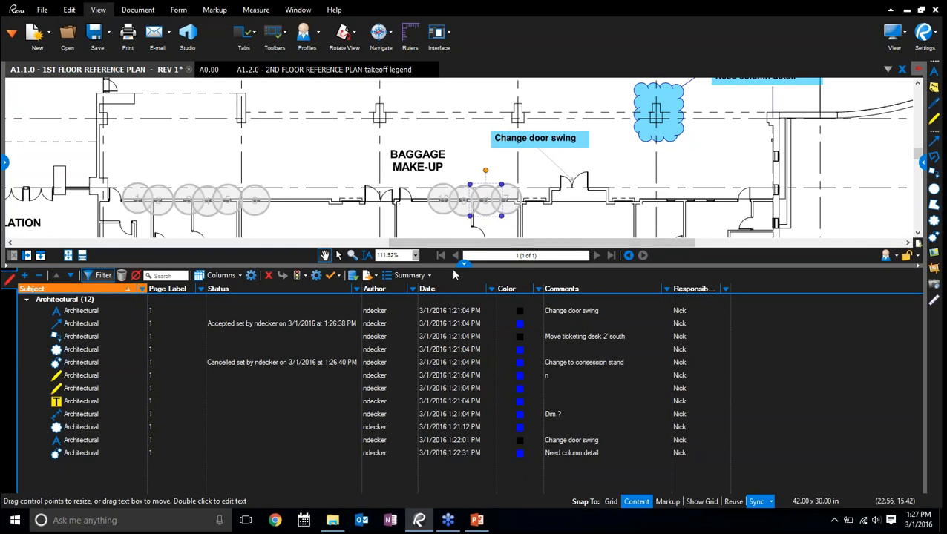
Set the Responsibility of the seven Architectural markups from the Accepted blue arrow through the text highlight to a colleague's first name
{"action": "left_click_drag", "start_coordinate": [463, 265], "coordinate": [462, 305]}
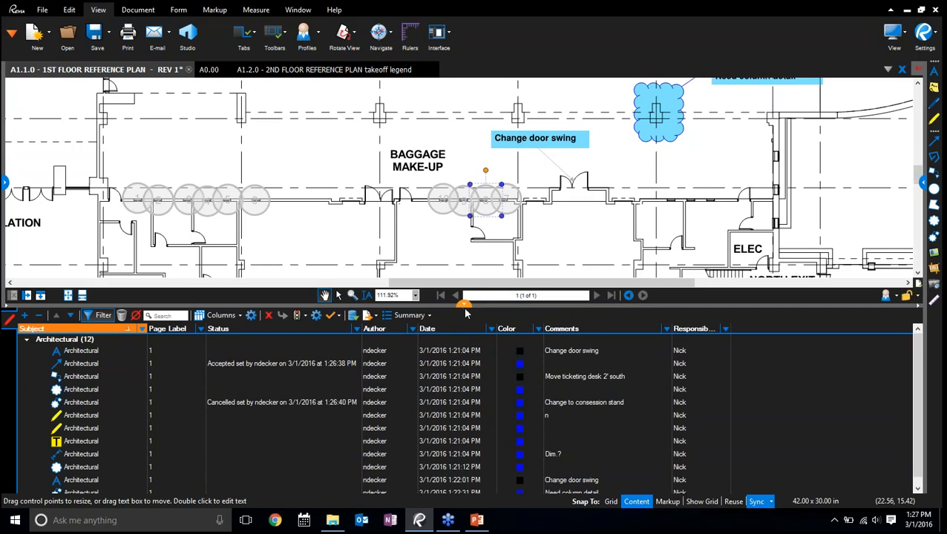
{"action": "left_click", "coordinate": [696, 364]}
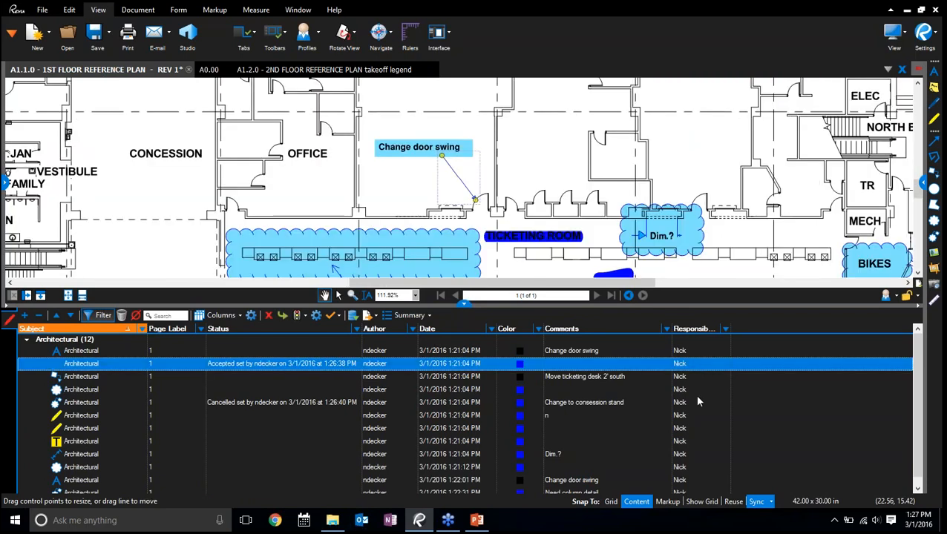
{"action": "left_click", "coordinate": [687, 442], "text": "shift"}
{"action": "right_click", "coordinate": [688, 441]}
{"action": "left_click", "coordinate": [731, 499]}
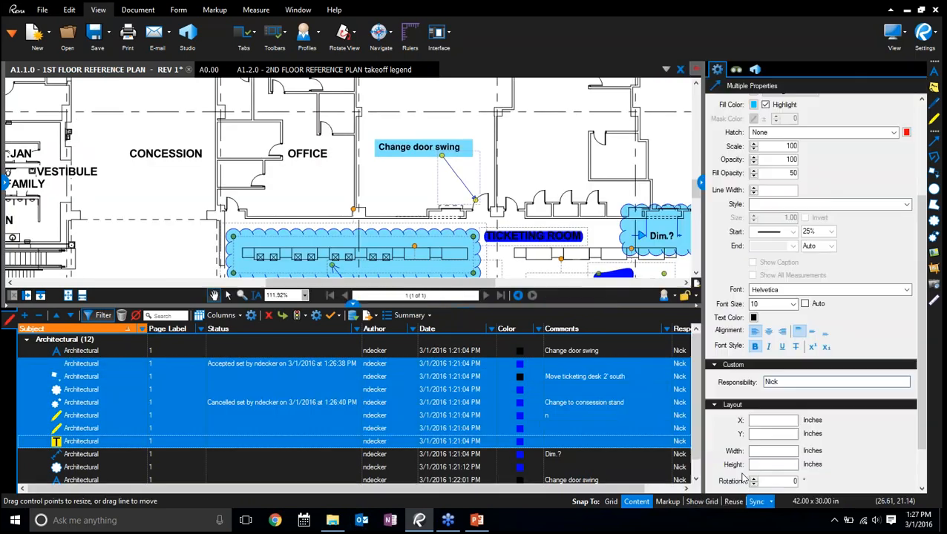
{"action": "left_click", "coordinate": [816, 380]}
{"action": "type", "text": "JOhn"}
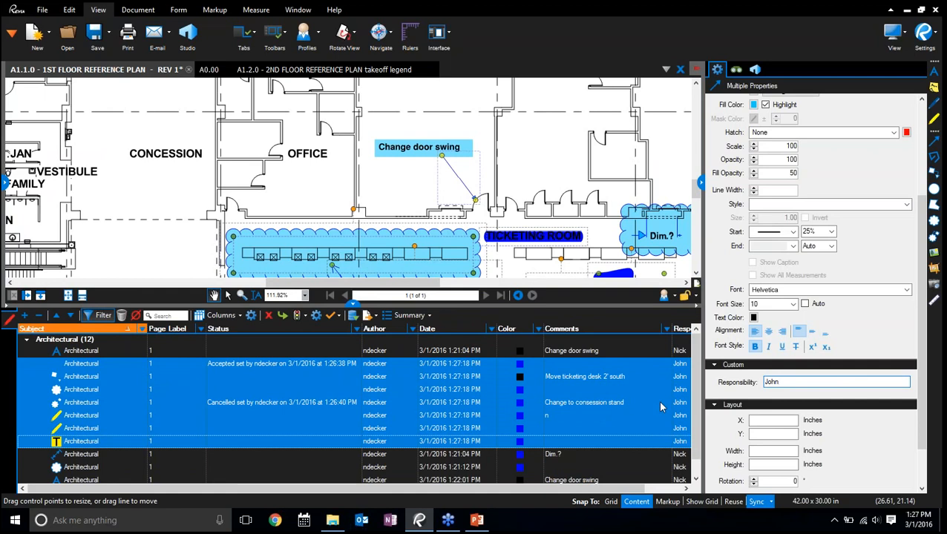
{"action": "key", "text": "Return"}
Set the Responsibility of the last four Architectural markups, from "Dim.?" through "Need column detail", to a second colleague's first name
{"action": "left_click", "coordinate": [648, 441]}
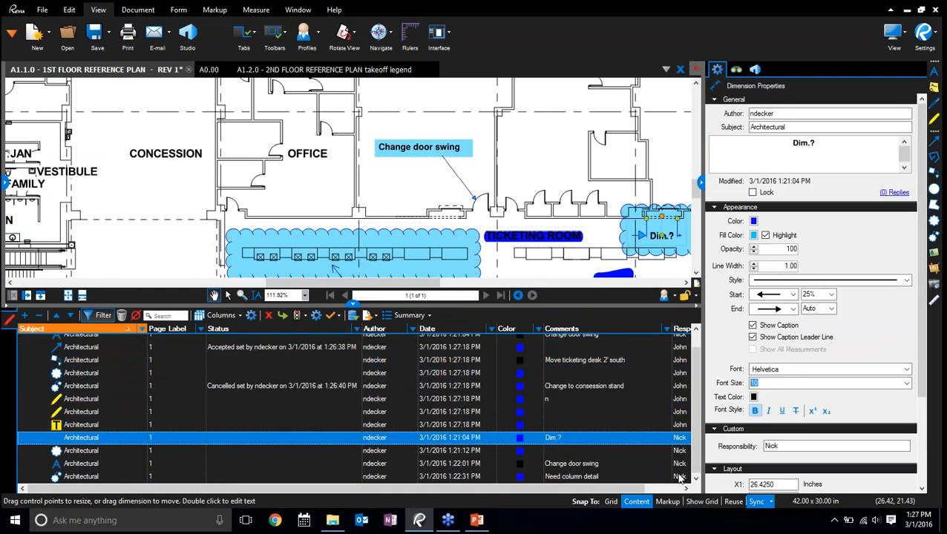
{"action": "left_click", "coordinate": [677, 477], "text": "shift"}
{"action": "double_click", "coordinate": [772, 381]}
{"action": "type", "text": "Me"}
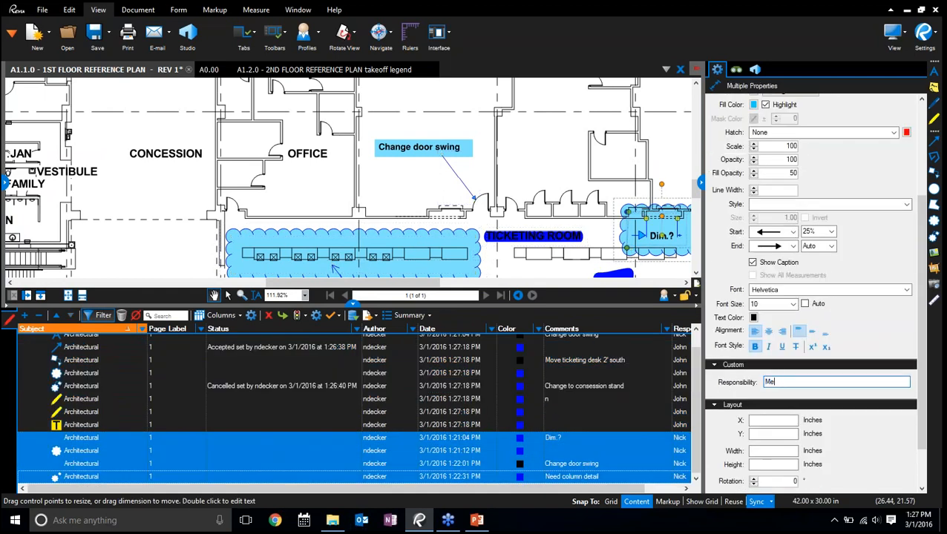
{"action": "type", "text": "redith"}
{"action": "key", "text": "Return"}
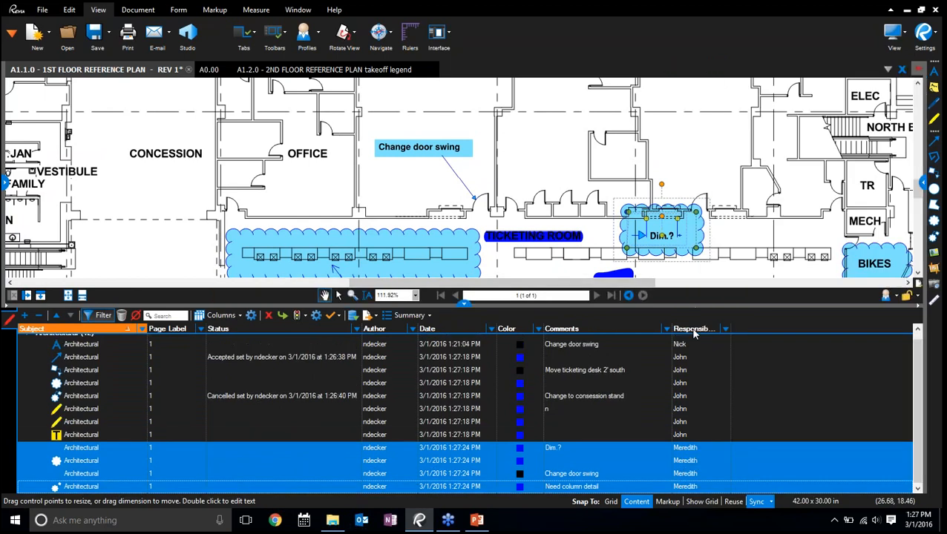
Sort the Markups List by Responsibility and review the markups grouped under each assigned person
{"action": "left_click", "coordinate": [691, 329]}
{"action": "scroll", "coordinate": [715, 365], "scroll_direction": "down", "scroll_amount": 1}
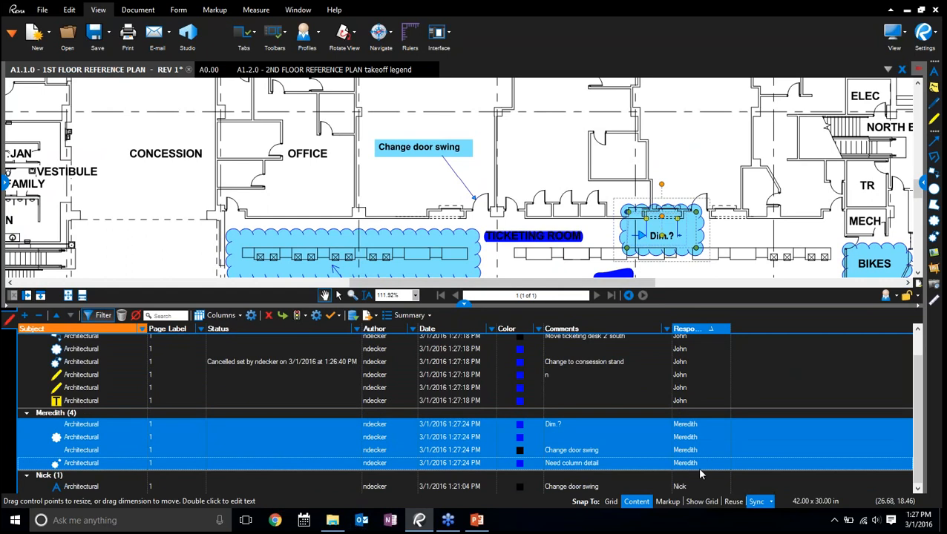
{"action": "scroll", "coordinate": [699, 473], "scroll_direction": "up", "scroll_amount": 1}
{"action": "scroll", "coordinate": [69, 412], "scroll_direction": "up", "scroll_amount": 1}
{"action": "left_click", "coordinate": [62, 344]}
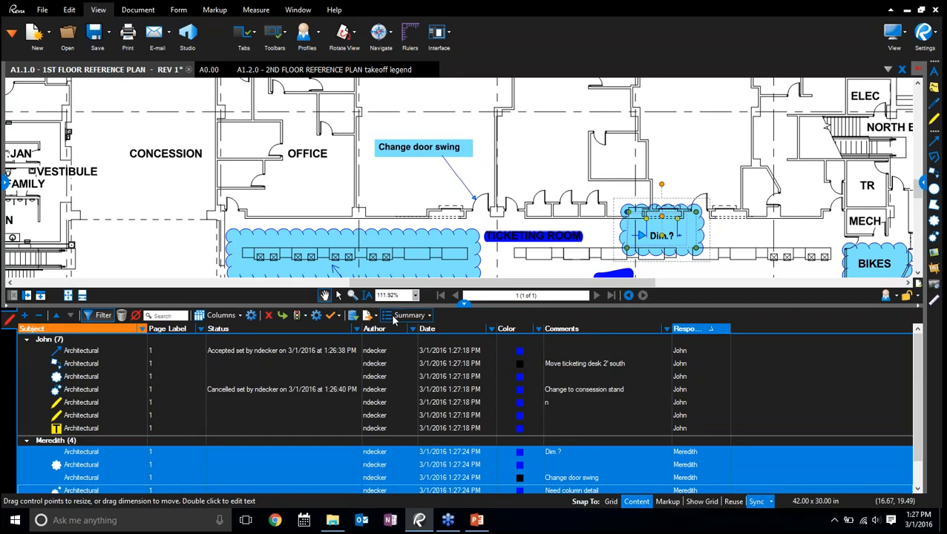
Display the page thumbnails of the floor plan PDF and enlarge them
{"action": "left_click", "coordinate": [4, 182]}
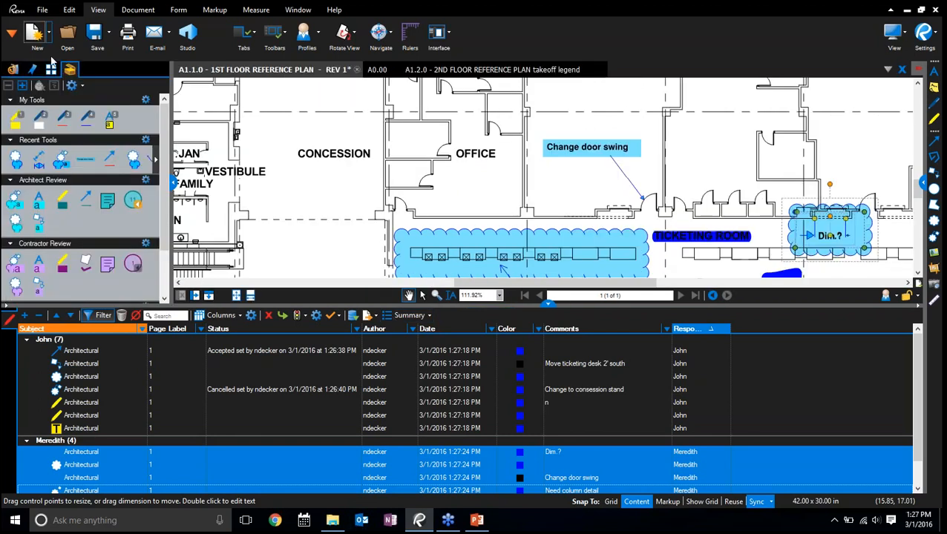
{"action": "left_click", "coordinate": [51, 69]}
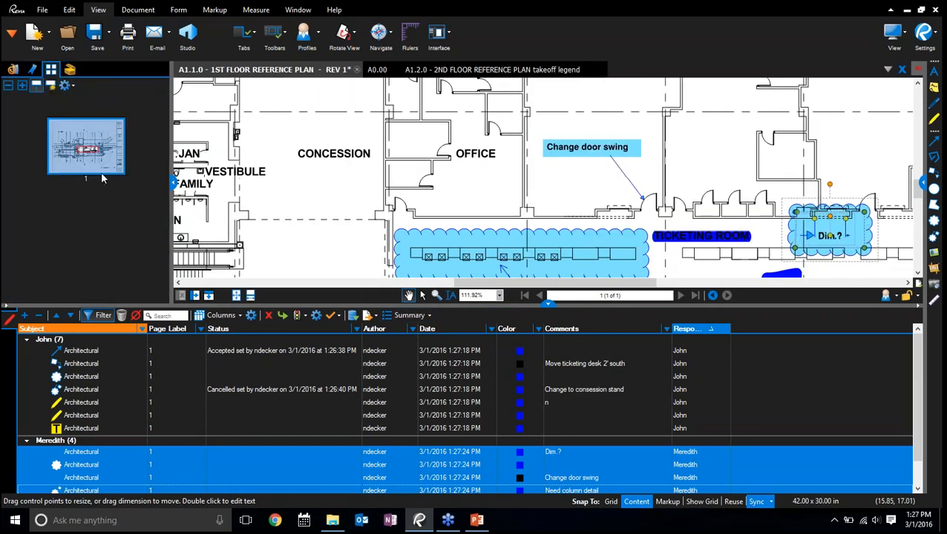
{"action": "left_click", "coordinate": [22, 85]}
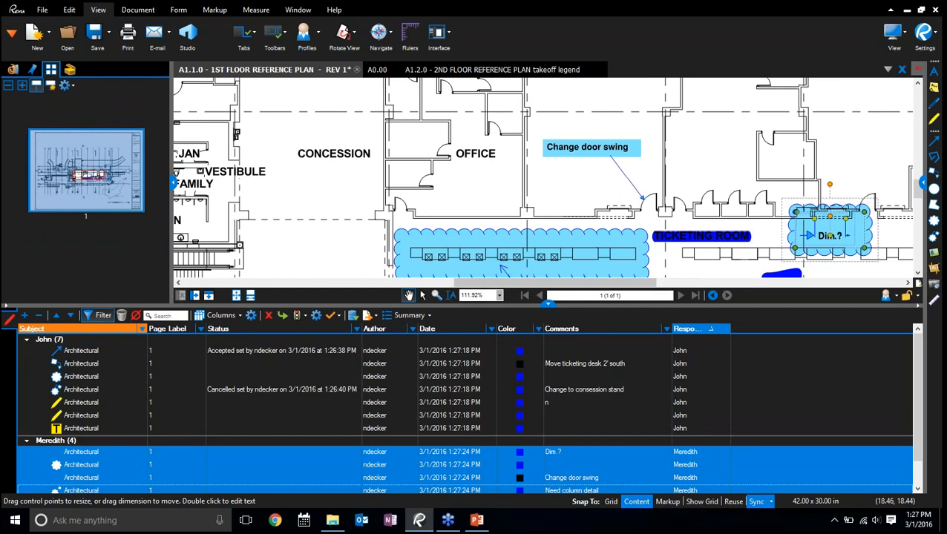
{"action": "left_click", "coordinate": [395, 316]}
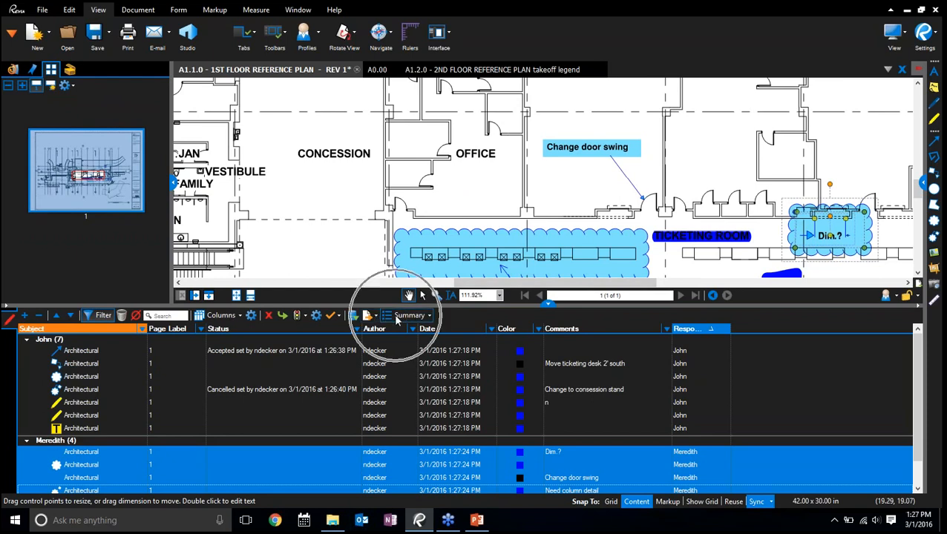
{"action": "left_click", "coordinate": [418, 363]}
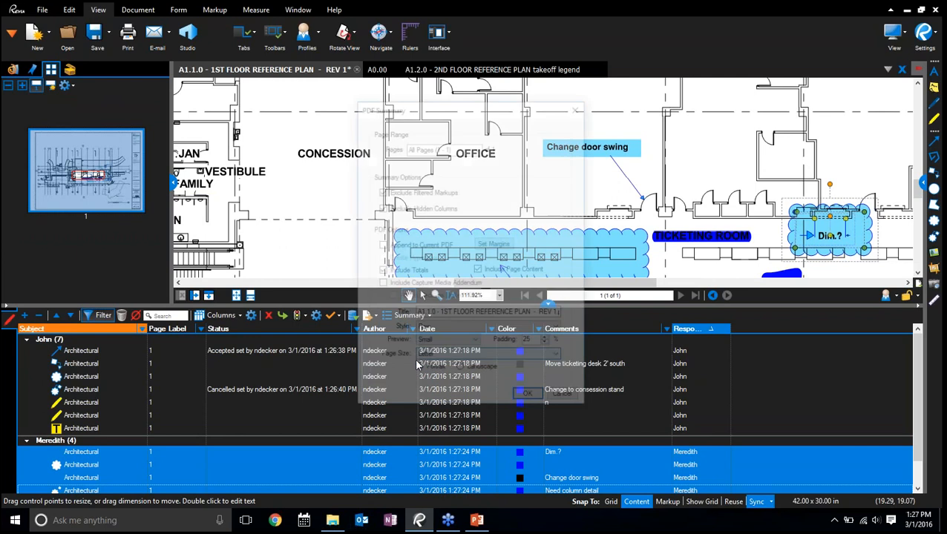
{"action": "left_click", "coordinate": [564, 399]}
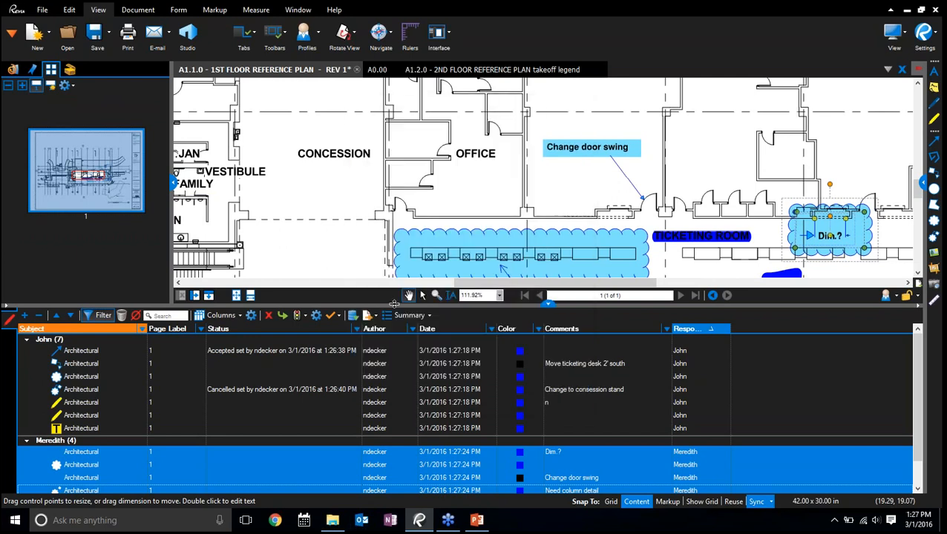
Generate a PDF summary of the filtered markups, appended to the current PDF with hyperlinks and titled "Markup Summary"
{"action": "left_click", "coordinate": [408, 315]}
{"action": "left_click", "coordinate": [409, 334]}
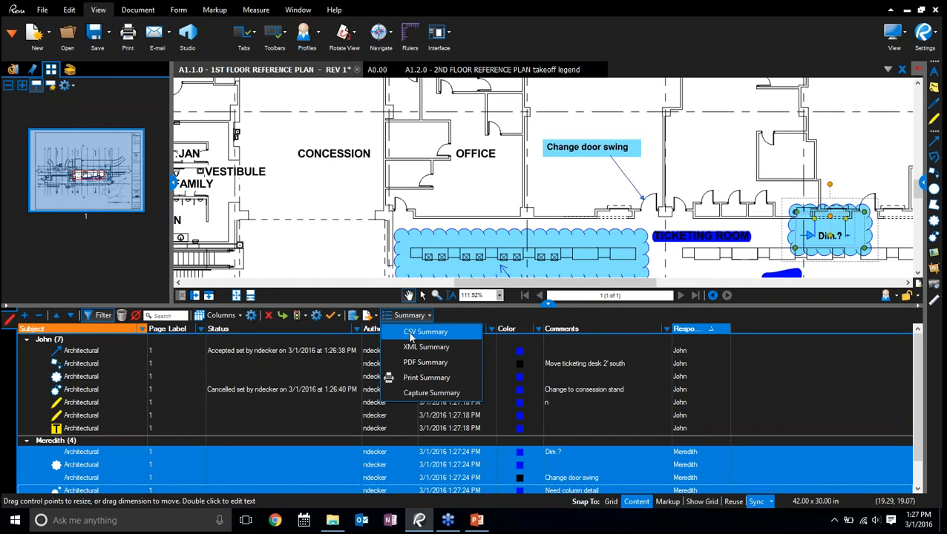
{"action": "left_click", "coordinate": [425, 362]}
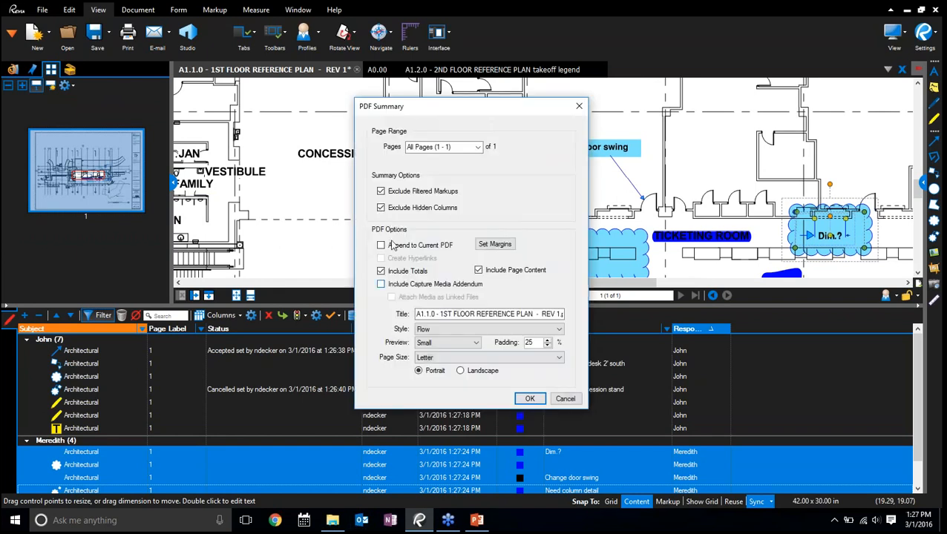
{"action": "left_click", "coordinate": [381, 246]}
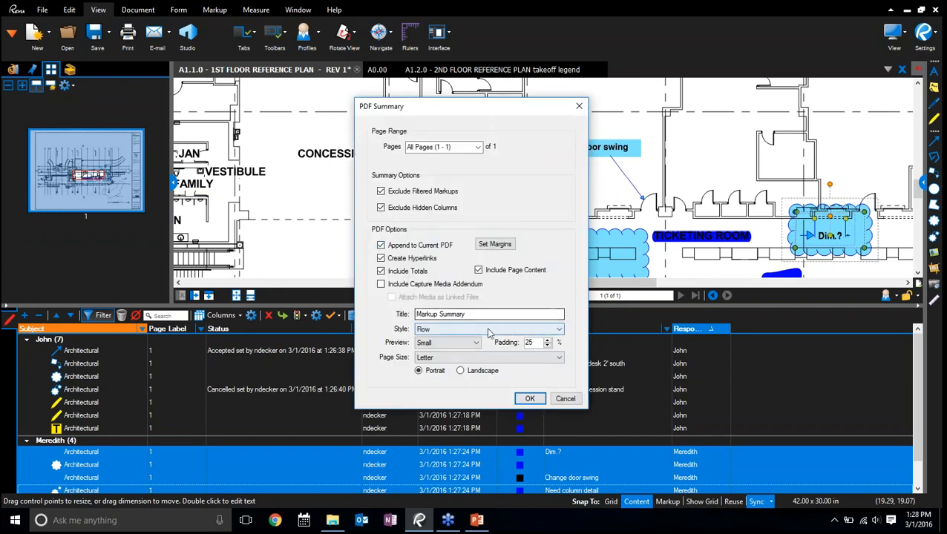
{"action": "left_click", "coordinate": [521, 396]}
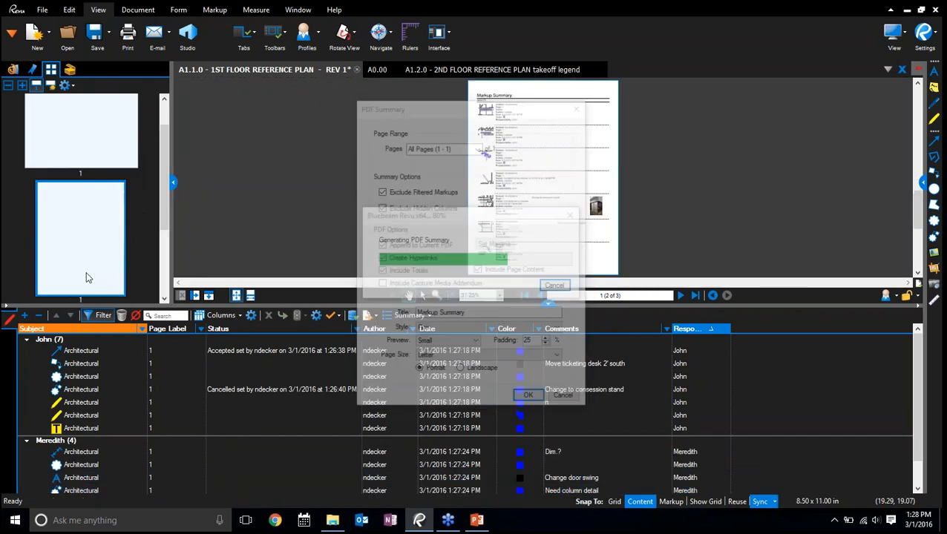
Examine the first Markup Summary page, checking the snapshots and details listed for the first responsible person's markups
{"action": "left_click", "coordinate": [86, 271]}
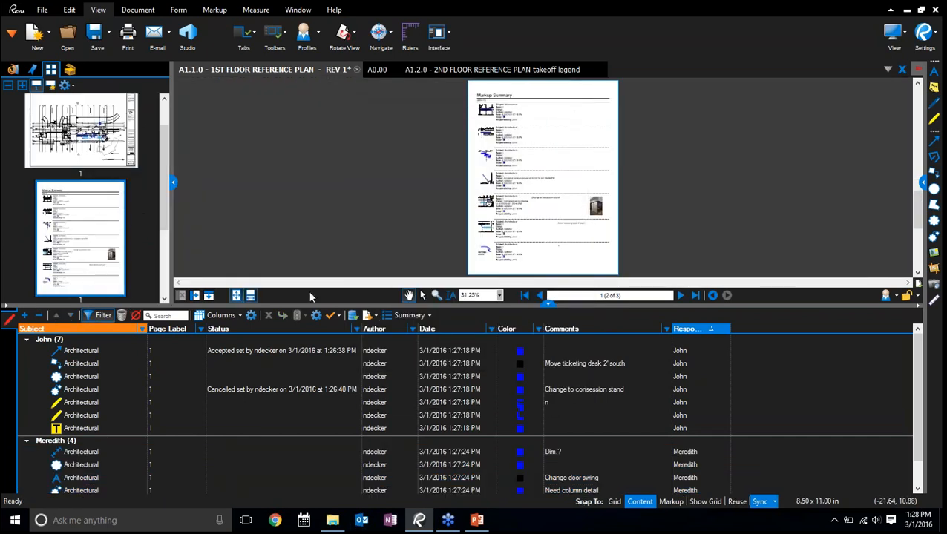
{"action": "left_click", "coordinate": [548, 303]}
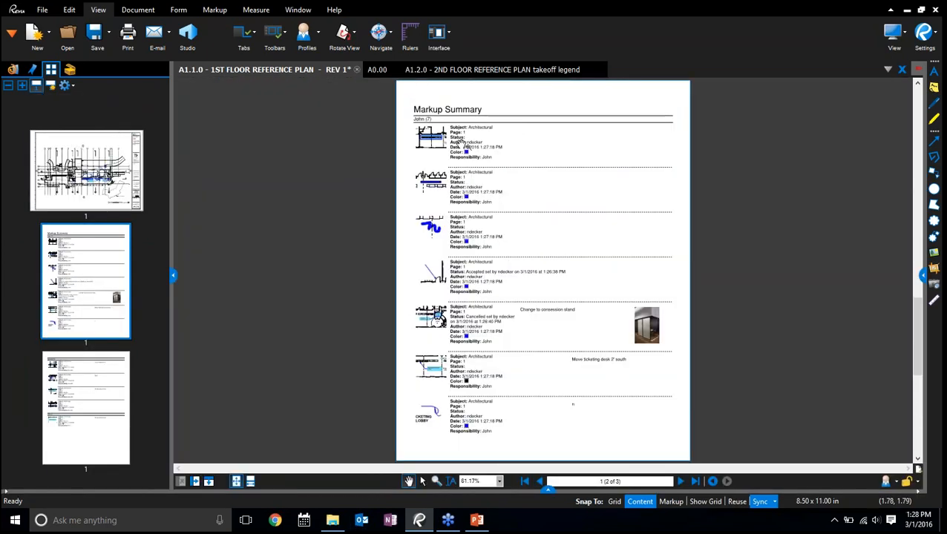
{"action": "scroll", "coordinate": [464, 141], "scroll_direction": "up", "scroll_amount": 5}
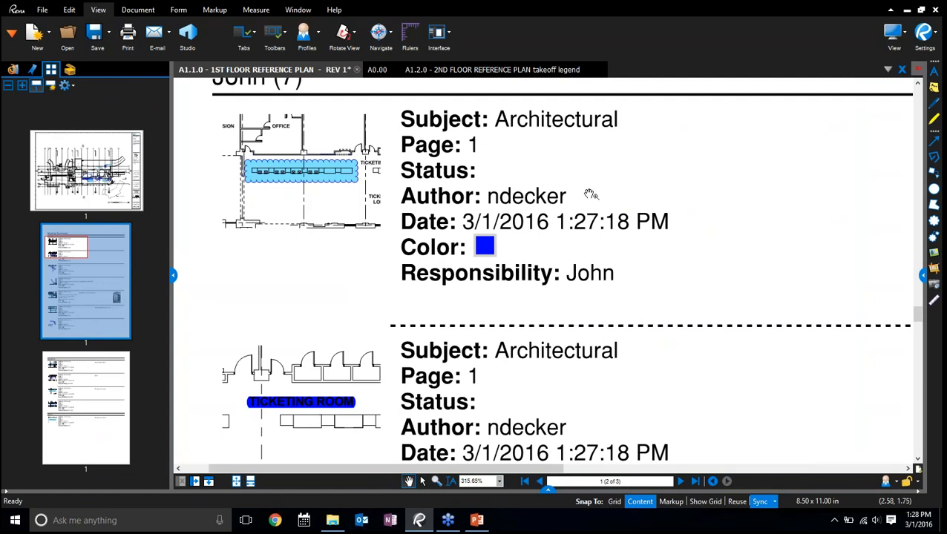
{"action": "scroll", "coordinate": [590, 195], "scroll_direction": "down", "scroll_amount": 2}
{"action": "left_click", "coordinate": [548, 490]}
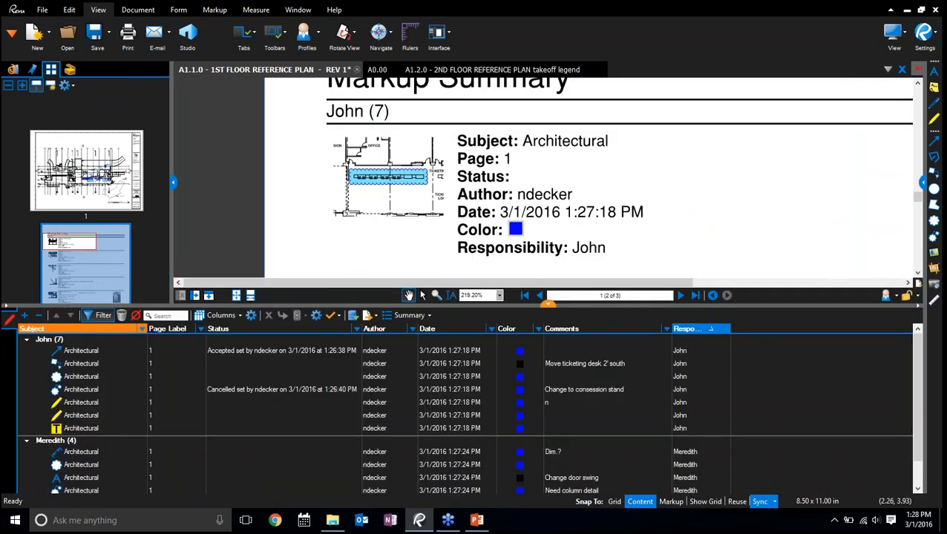
{"action": "left_click_drag", "start_coordinate": [548, 305], "coordinate": [548, 369]}
{"action": "left_click_drag", "start_coordinate": [668, 254], "coordinate": [586, 259]}
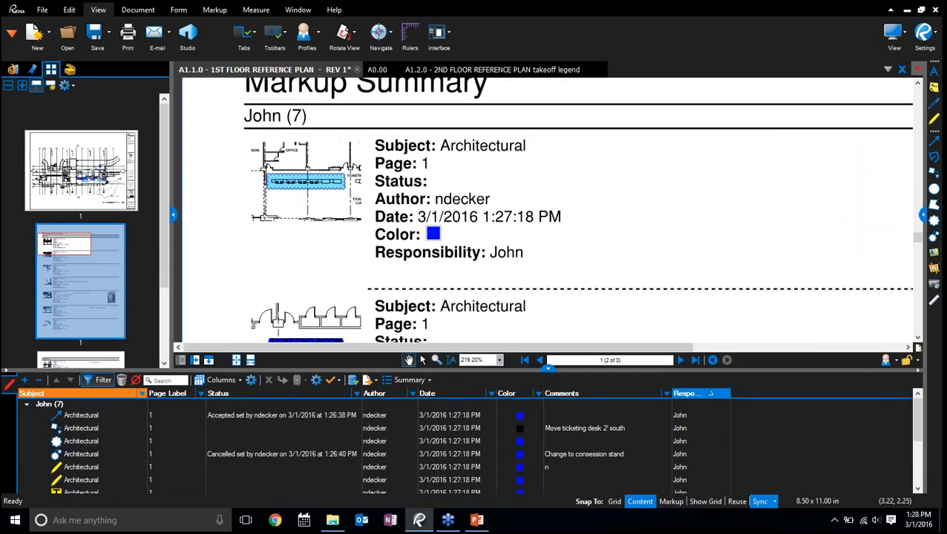
{"action": "scroll", "coordinate": [573, 261], "scroll_direction": "down", "scroll_amount": 3}
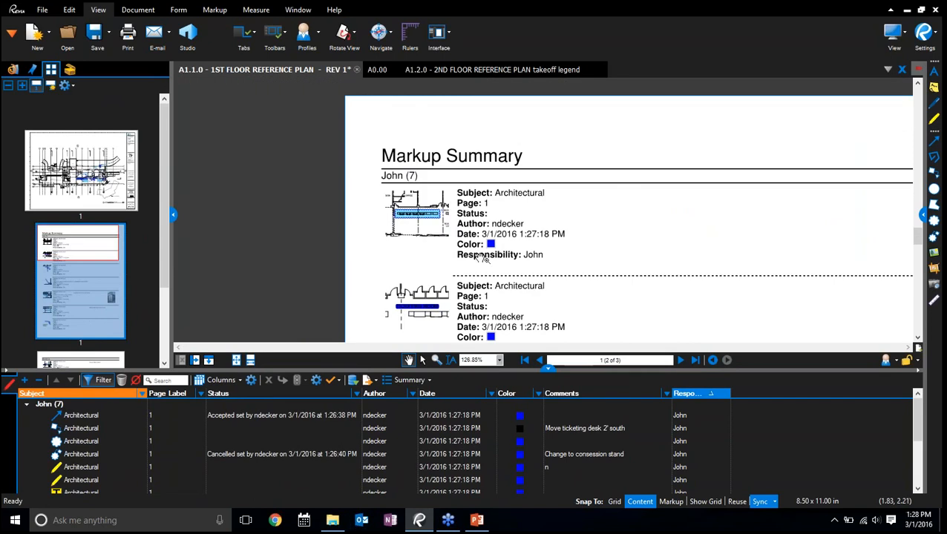
{"action": "scroll", "coordinate": [554, 216], "scroll_direction": "down", "scroll_amount": 3}
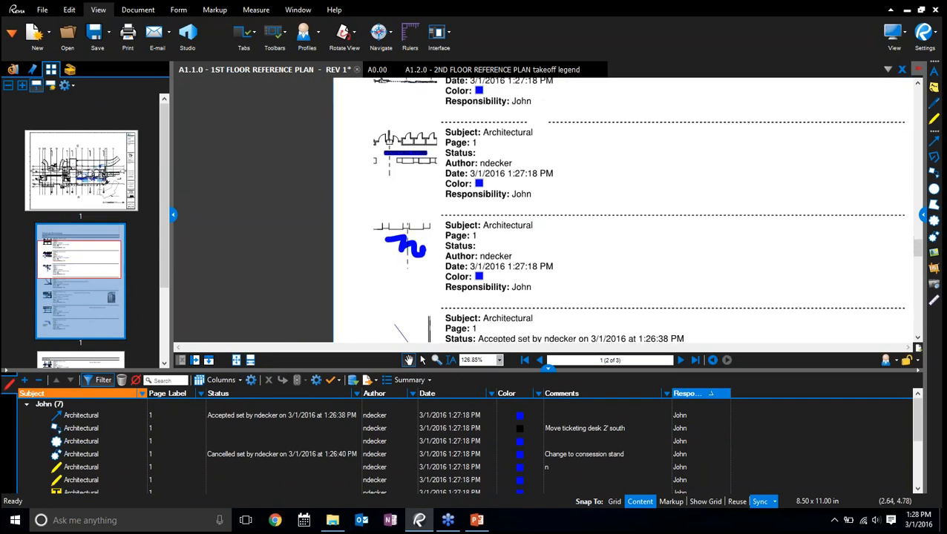
Examine the summary entry for "Change to consession stand" with its attached photo, and follow its snapshot hyperlink to the markup on the plan
{"action": "scroll", "coordinate": [724, 238], "scroll_direction": "up", "scroll_amount": 5}
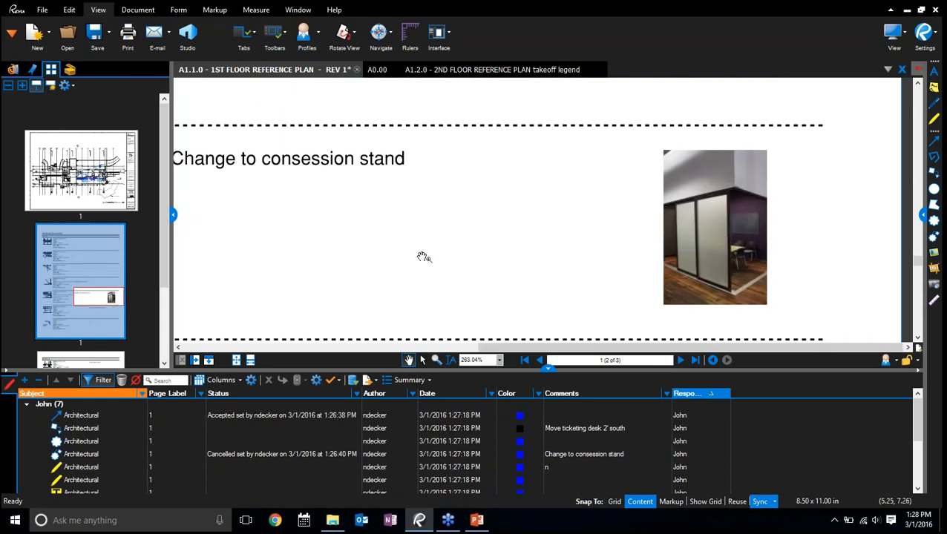
{"action": "left_click_drag", "start_coordinate": [423, 257], "coordinate": [770, 241]}
{"action": "left_click_drag", "start_coordinate": [559, 231], "coordinate": [729, 243]}
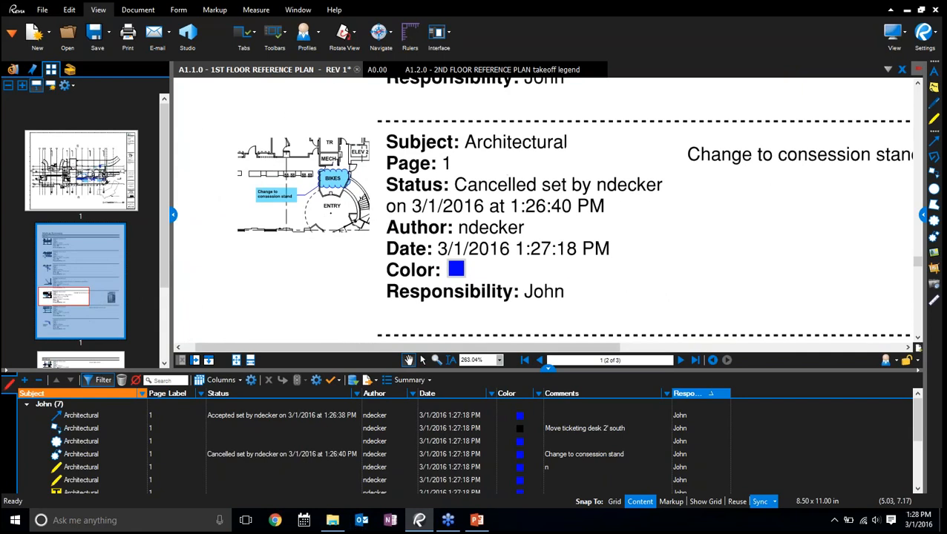
{"action": "left_click_drag", "start_coordinate": [499, 270], "coordinate": [616, 268]}
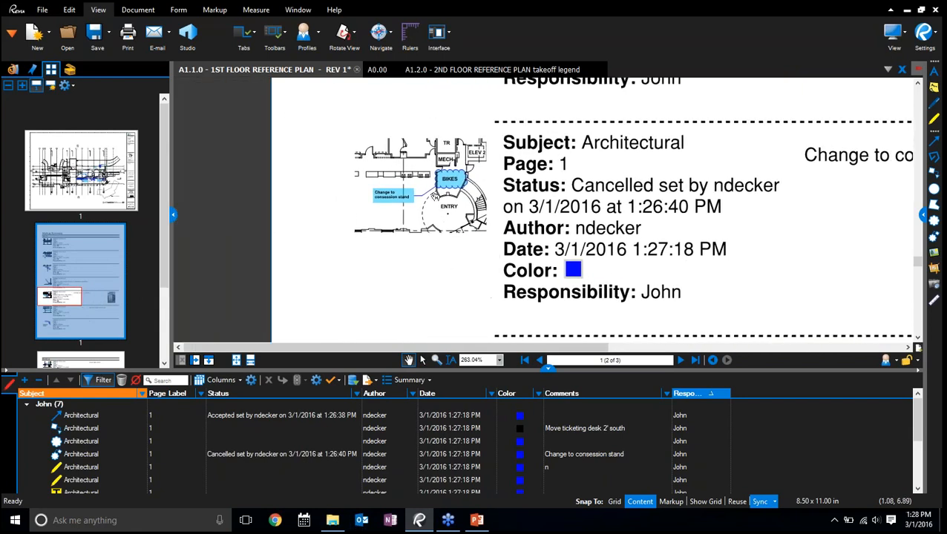
{"action": "scroll", "coordinate": [423, 193], "scroll_direction": "up", "scroll_amount": 2}
{"action": "scroll", "coordinate": [653, 215], "scroll_direction": "up", "scroll_amount": 2}
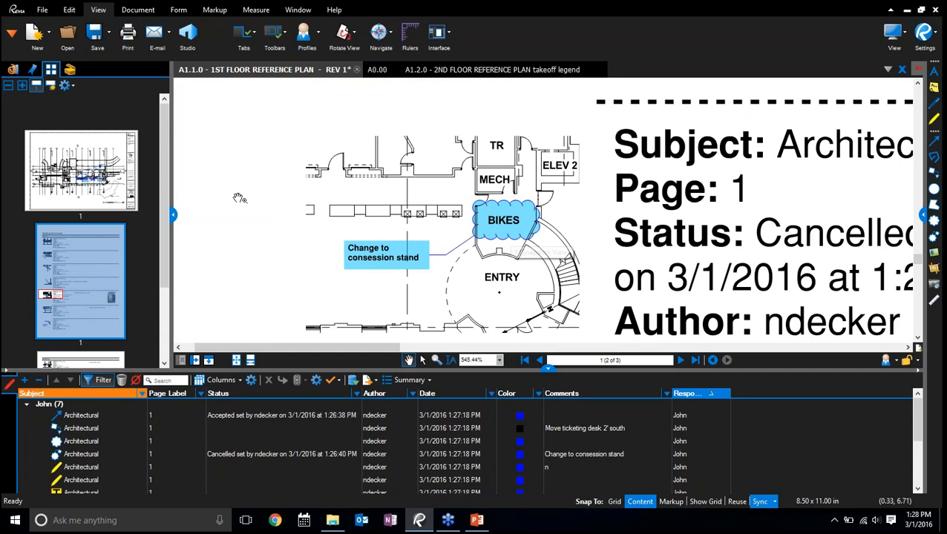
{"action": "left_click", "coordinate": [396, 230]}
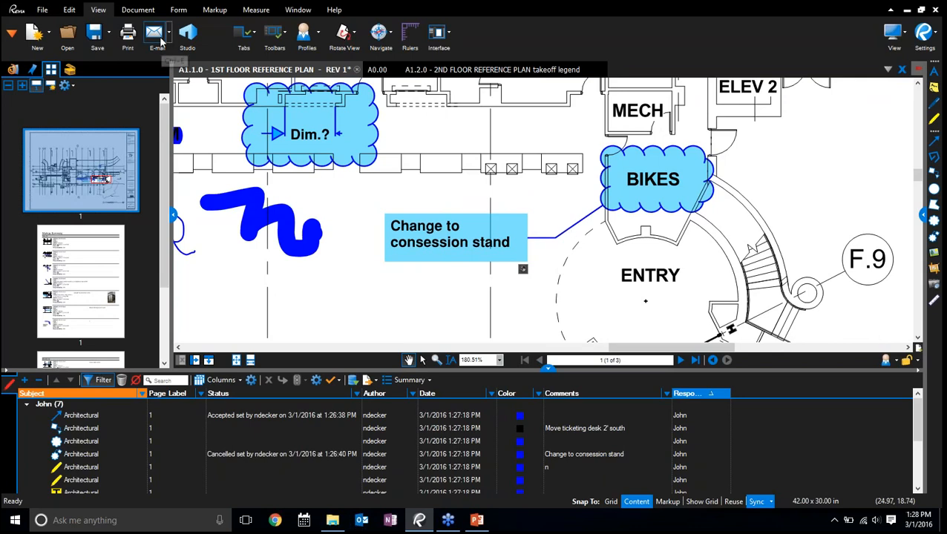
Start an e-mail with the floor plan PDF attached, begin entering the recipient's name, and discard the message
{"action": "left_click", "coordinate": [157, 36]}
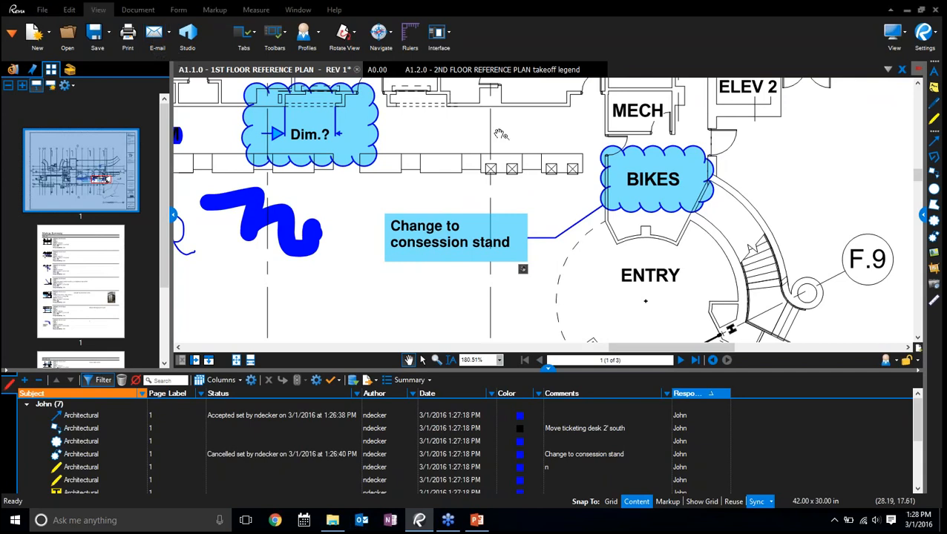
{"action": "type", "text": "mere"}
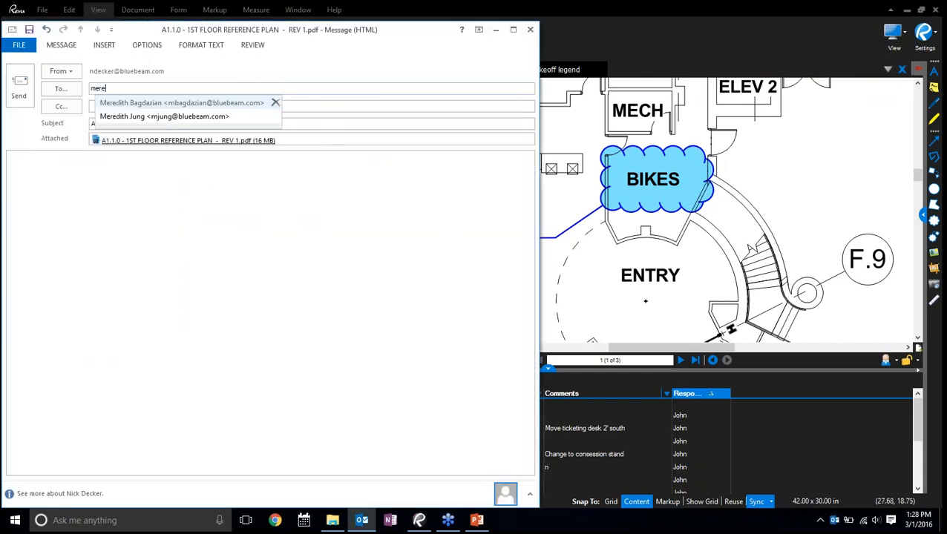
{"action": "key", "text": "Down"}
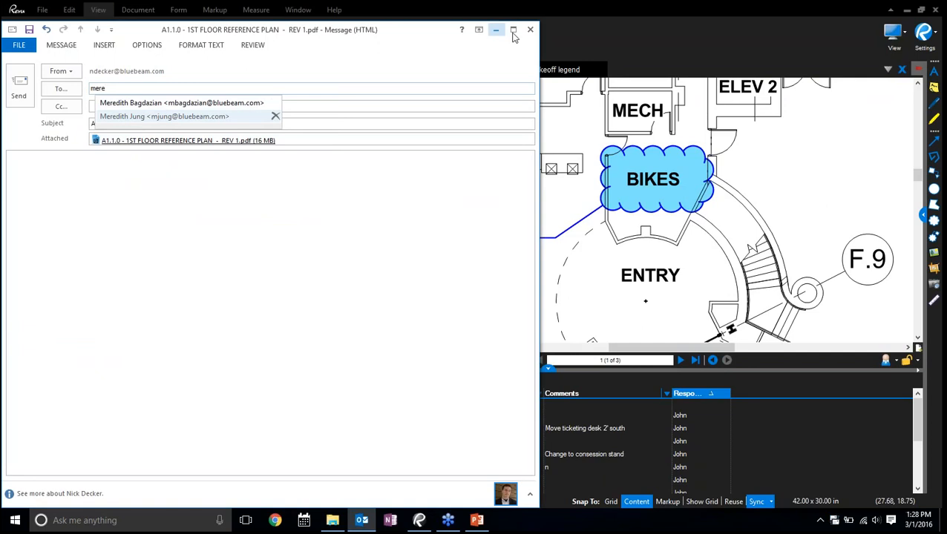
{"action": "left_click", "coordinate": [530, 29]}
{"action": "left_click", "coordinate": [481, 295]}
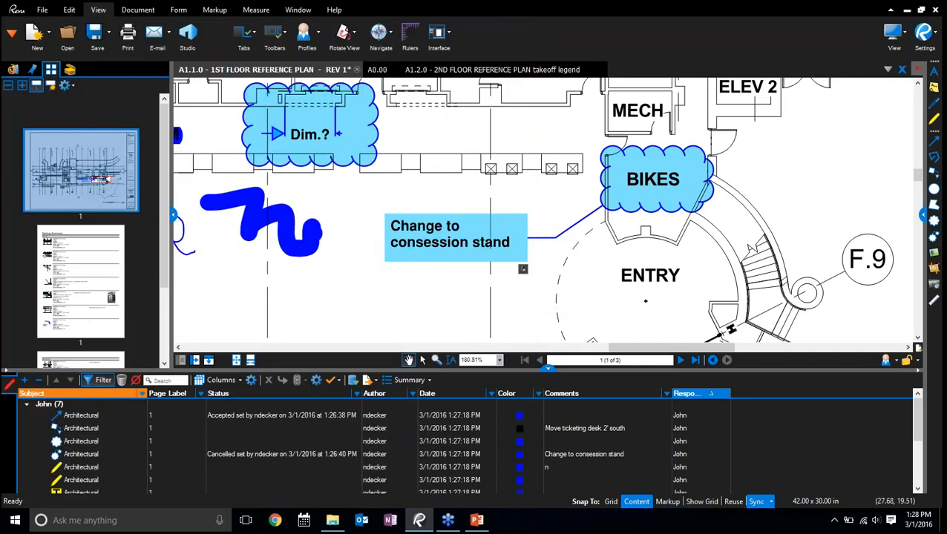
Hide the Markups List, open the Demo Files project in Studio, and expand its Bluebeam Demo 2015 folder
{"action": "left_click", "coordinate": [548, 368]}
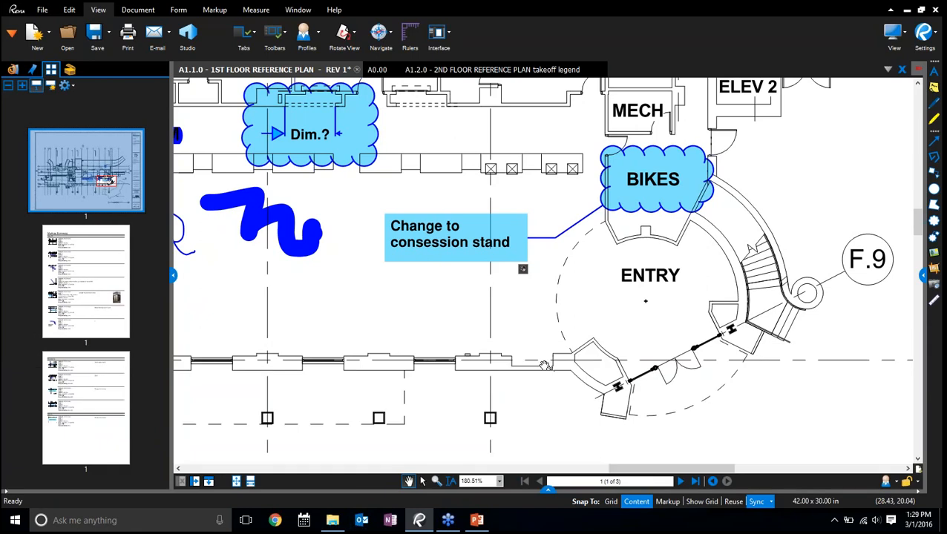
{"action": "left_click", "coordinate": [189, 36]}
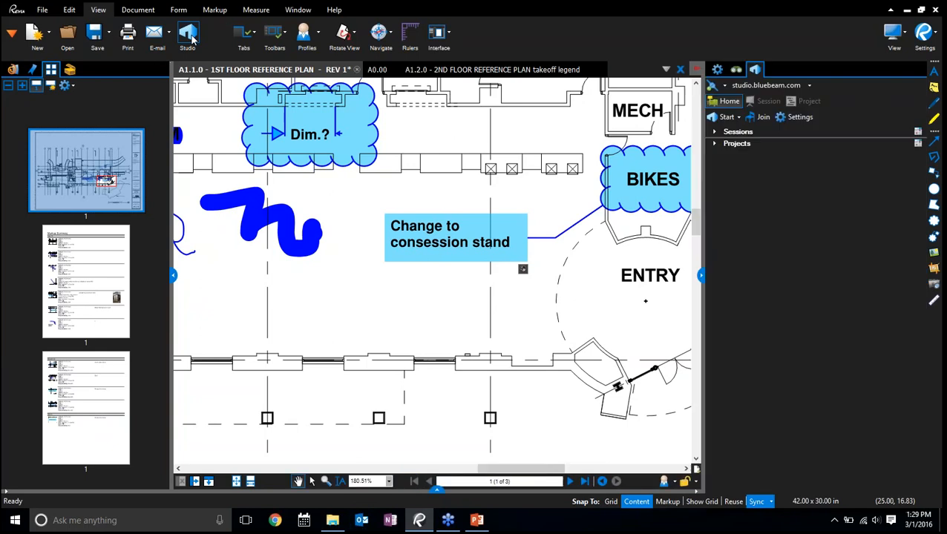
{"action": "left_click", "coordinate": [714, 146]}
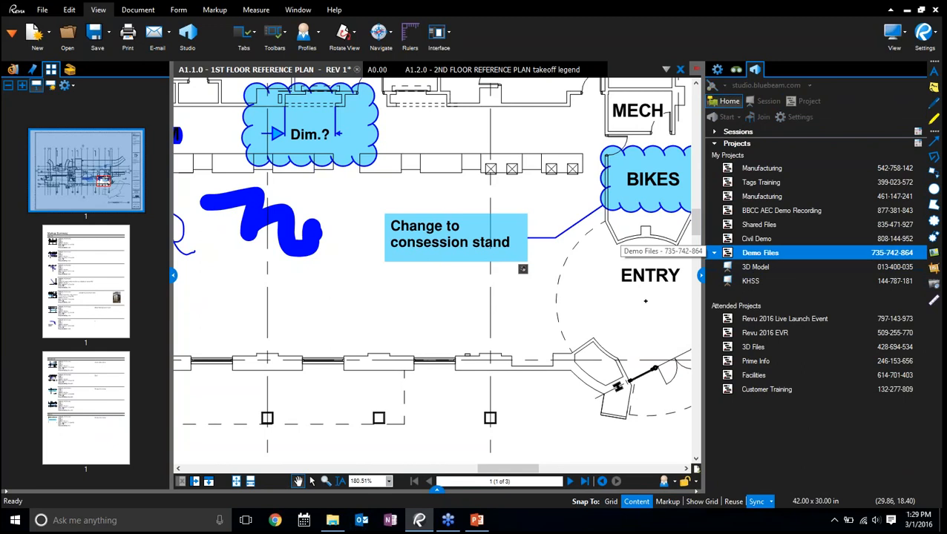
{"action": "double_click", "coordinate": [757, 256]}
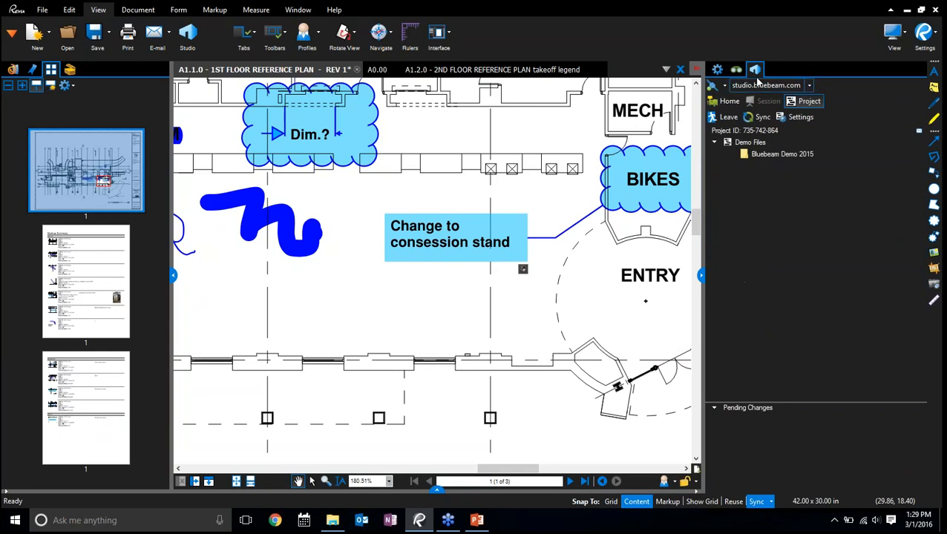
{"action": "double_click", "coordinate": [775, 155]}
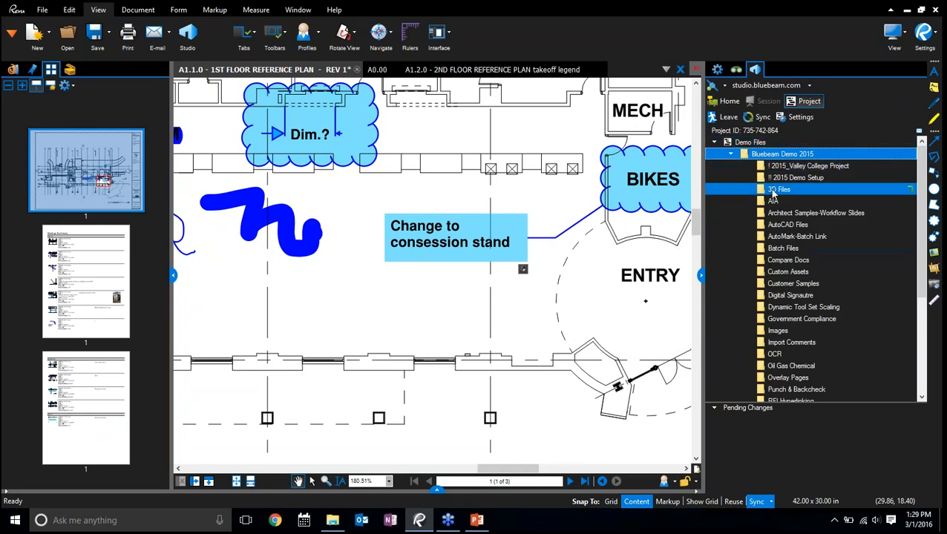
Look through the 3D Files folder and its Revit Dataset subfolder, and collapse both folders again
{"action": "double_click", "coordinate": [776, 191]}
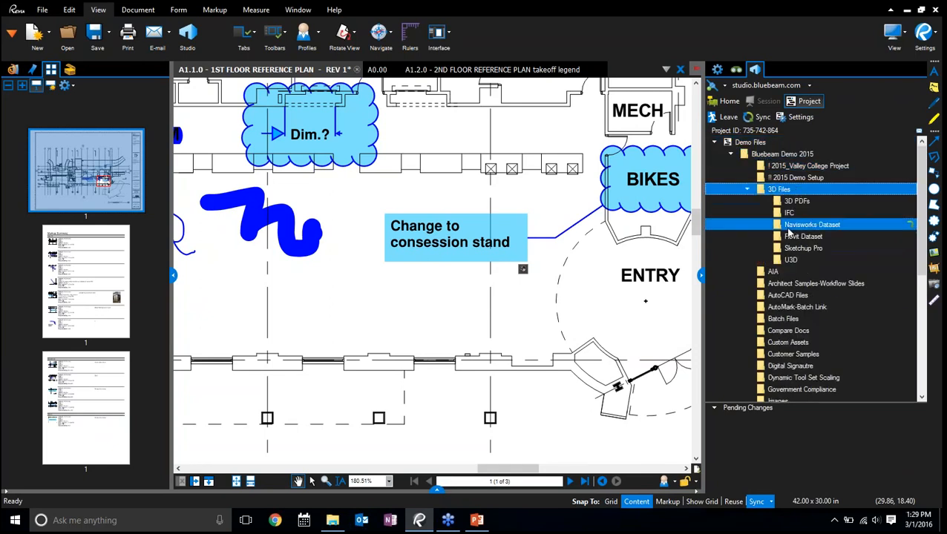
{"action": "left_click", "coordinate": [789, 237]}
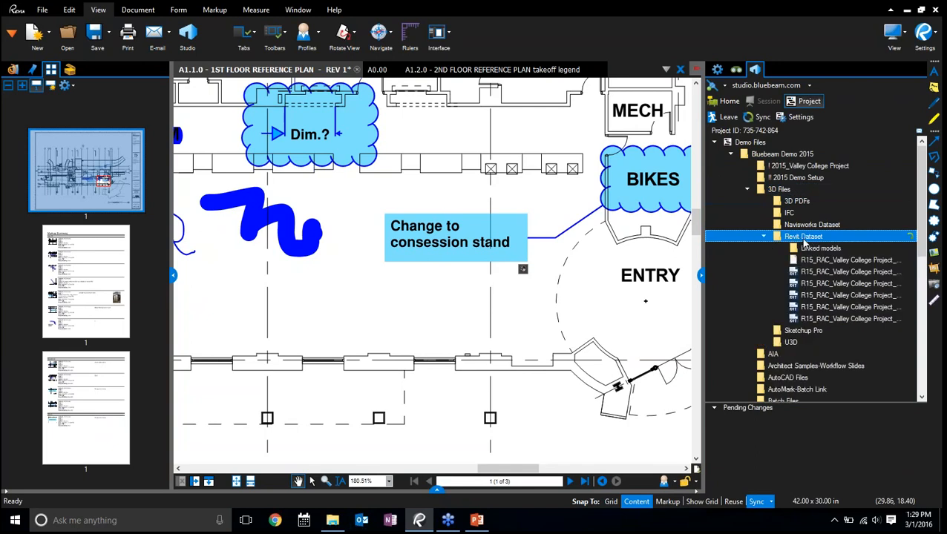
{"action": "left_click", "coordinate": [763, 236]}
{"action": "left_click", "coordinate": [745, 191]}
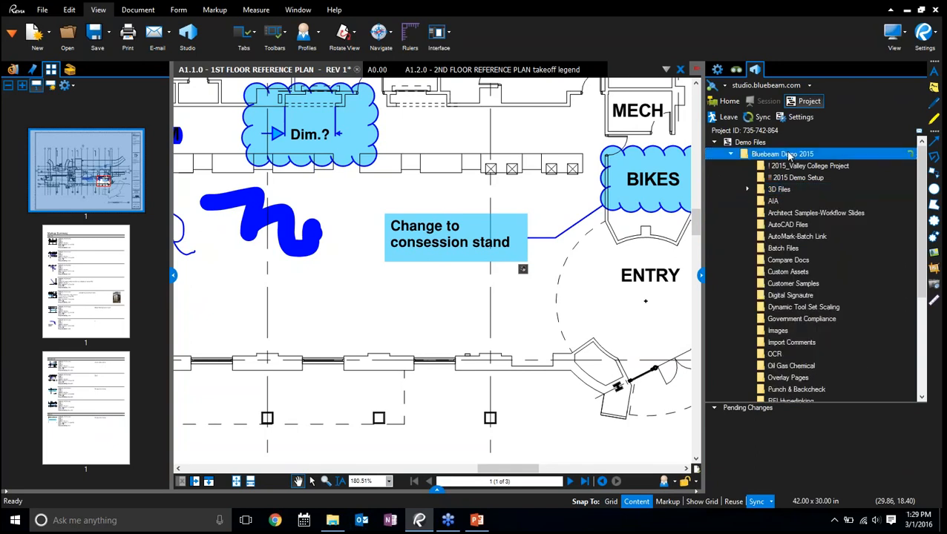
Browse the Valley College project's Specifications folder and its Word subfolder, and check the revision history of 05 12 00 Structural Steel.pdf
{"action": "left_click", "coordinate": [782, 167]}
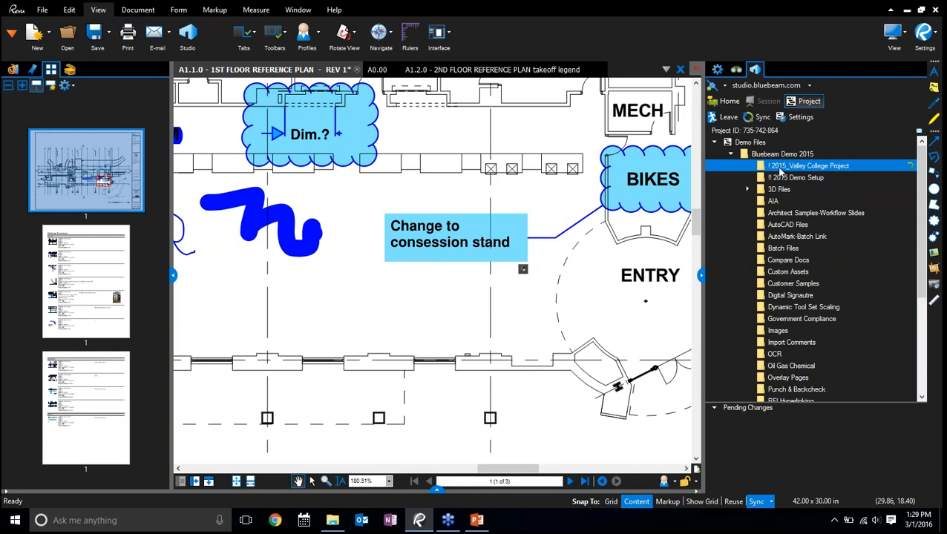
{"action": "left_click", "coordinate": [792, 213]}
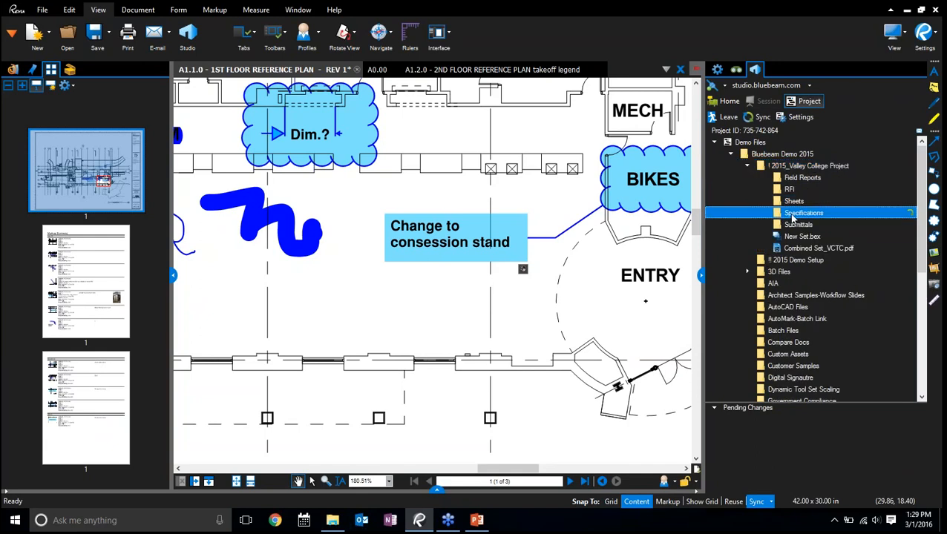
{"action": "left_click", "coordinate": [802, 320]}
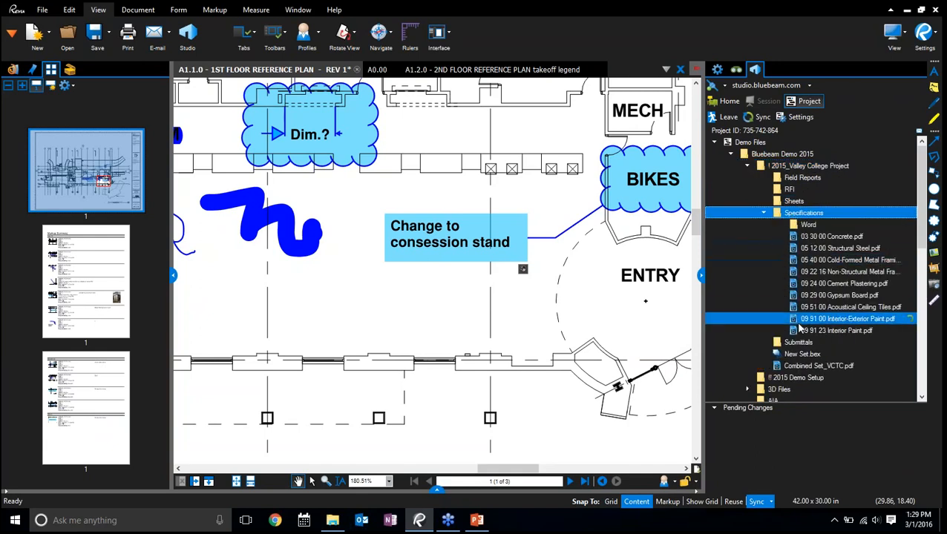
{"action": "left_click", "coordinate": [813, 225]}
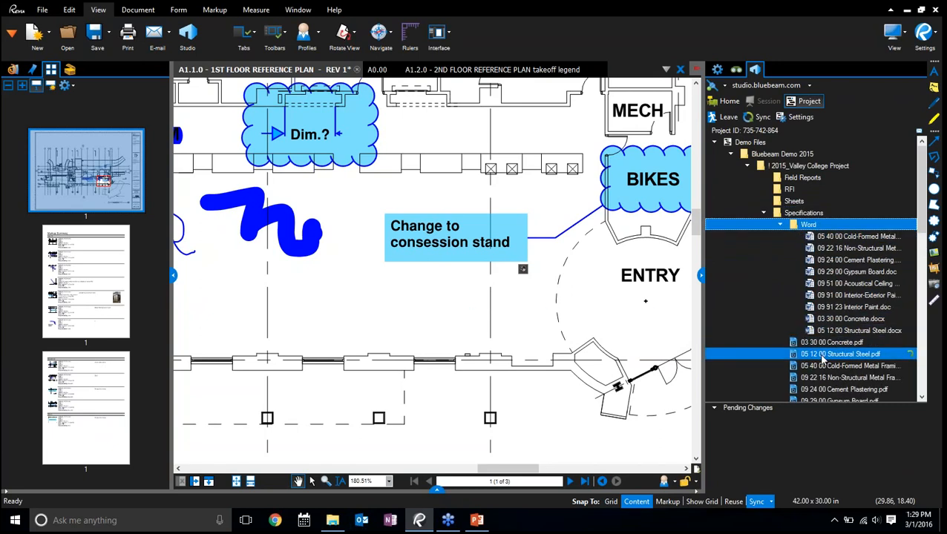
{"action": "right_click", "coordinate": [820, 355]}
{"action": "left_click", "coordinate": [753, 483]}
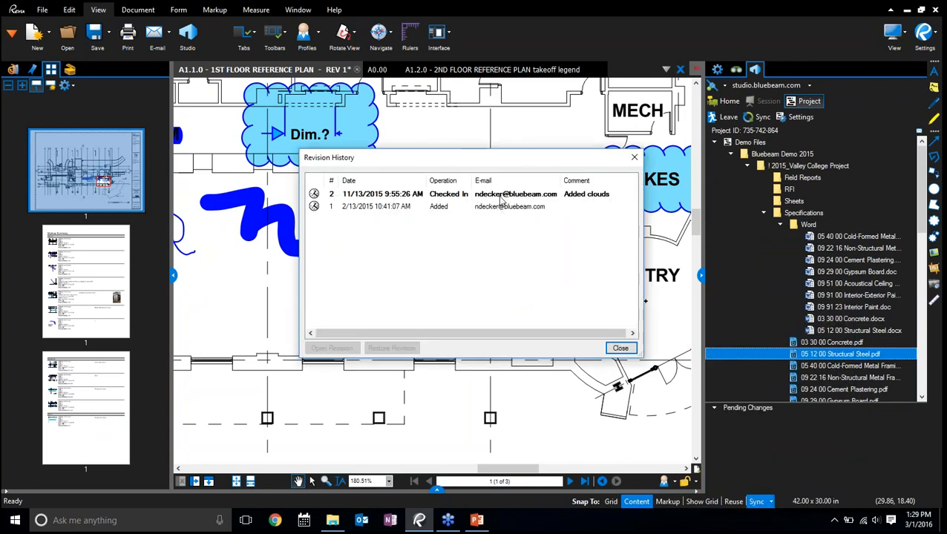
{"action": "left_click", "coordinate": [634, 156]}
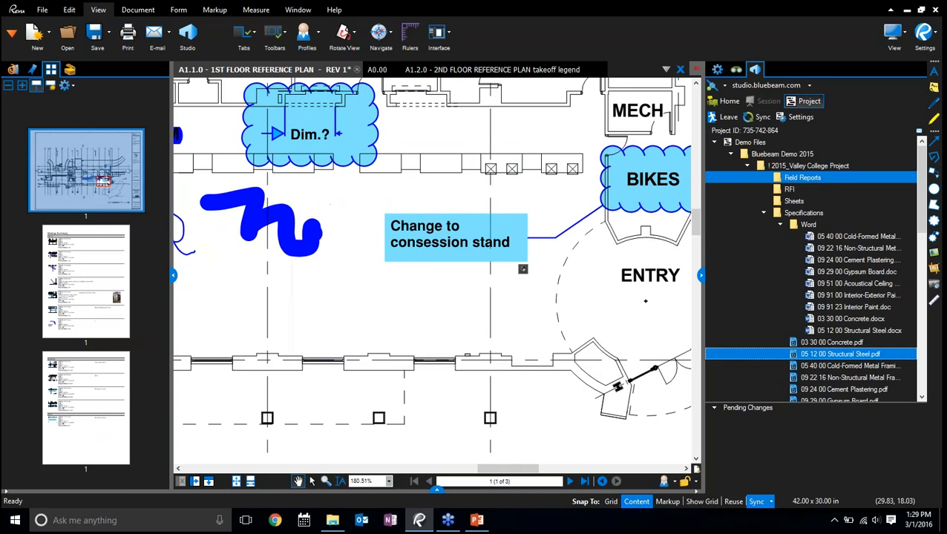
Examine the revision history of the A 201 construction plan in the Sheets folder, showing full comments and selecting revision 4
{"action": "left_click", "coordinate": [763, 213]}
{"action": "double_click", "coordinate": [787, 201]}
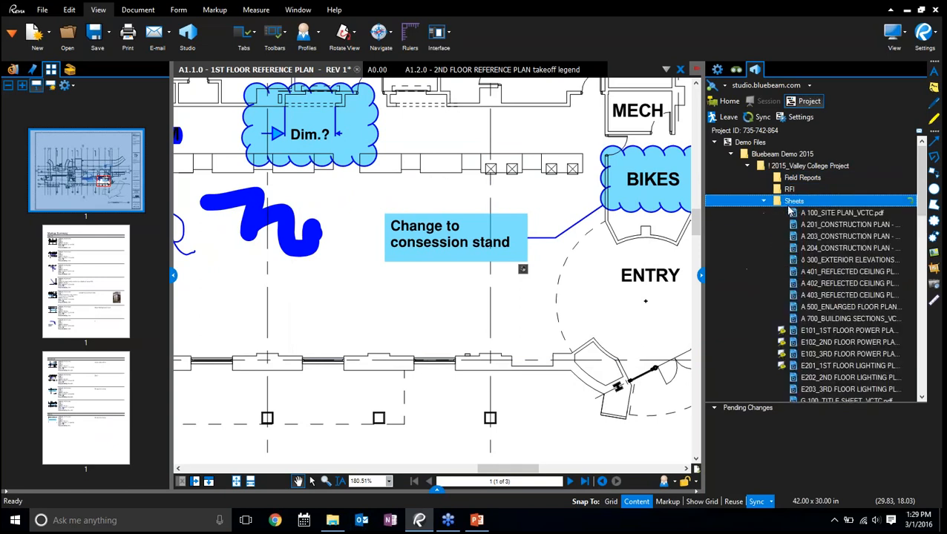
{"action": "left_click", "coordinate": [820, 224]}
{"action": "right_click", "coordinate": [816, 227]}
{"action": "left_click", "coordinate": [775, 413]}
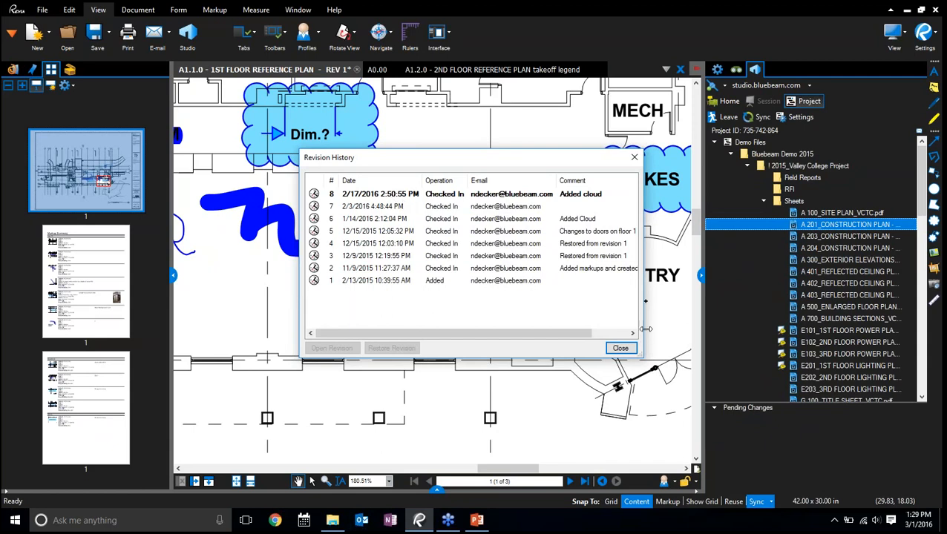
{"action": "left_click_drag", "start_coordinate": [645, 329], "coordinate": [744, 328]}
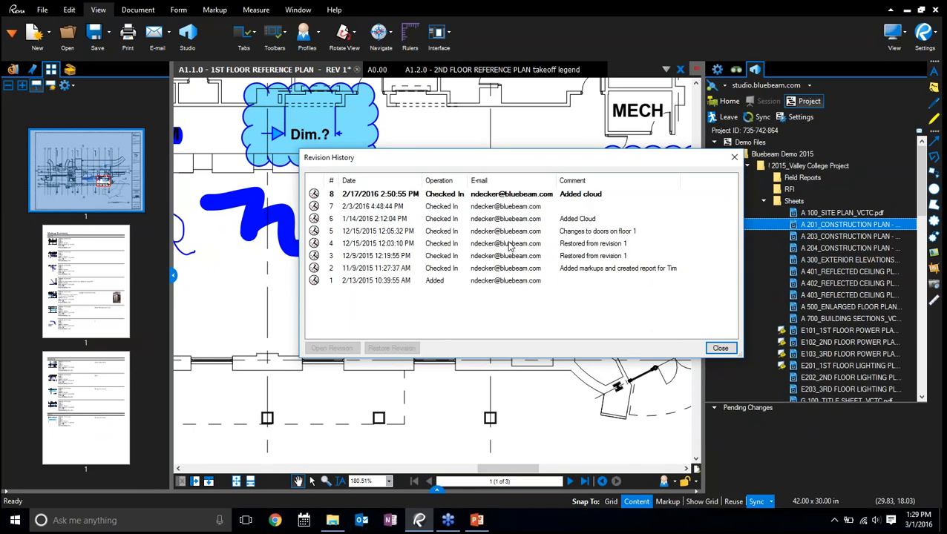
{"action": "left_click", "coordinate": [379, 243]}
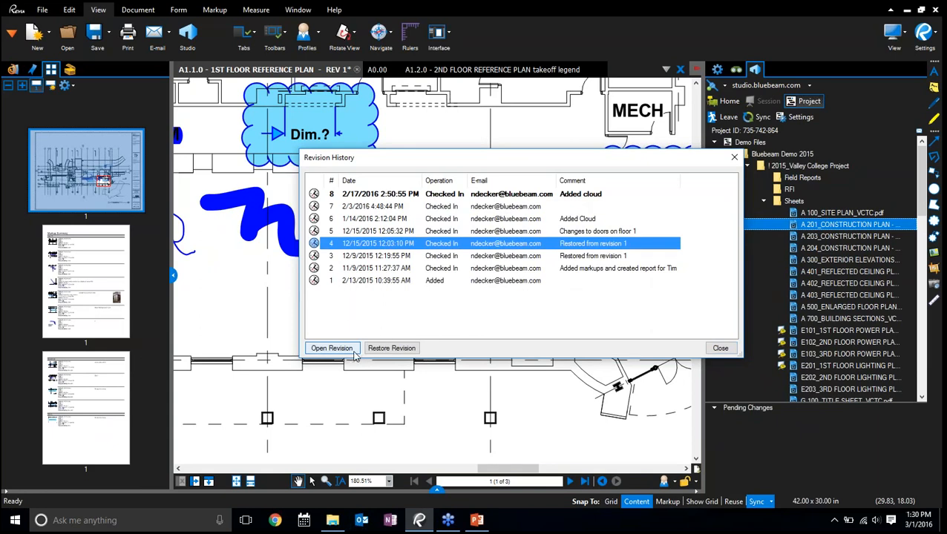
{"action": "left_click", "coordinate": [722, 347]}
{"action": "mouse_move", "coordinate": [726, 348]}
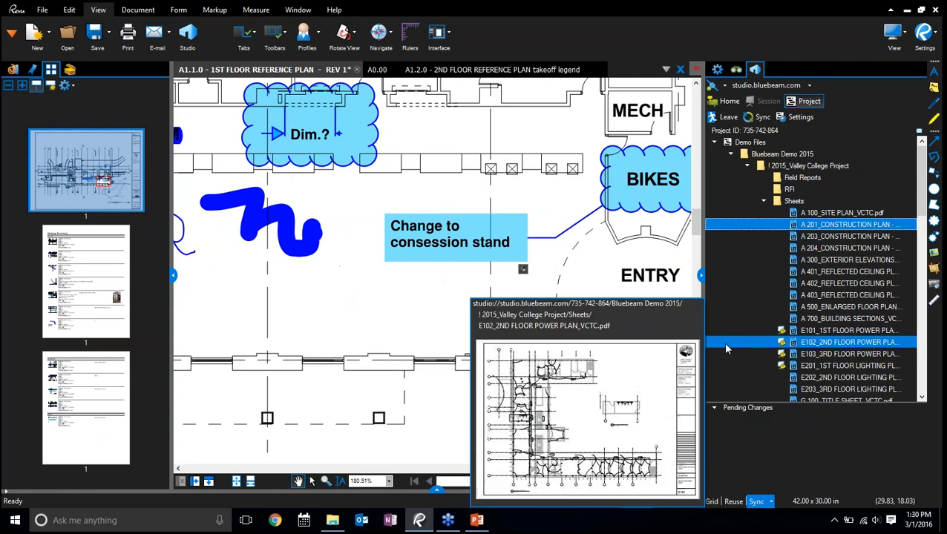
Return to the Studio home view, list the sessions instead of the projects, and open the Valley College session
{"action": "left_click", "coordinate": [728, 101]}
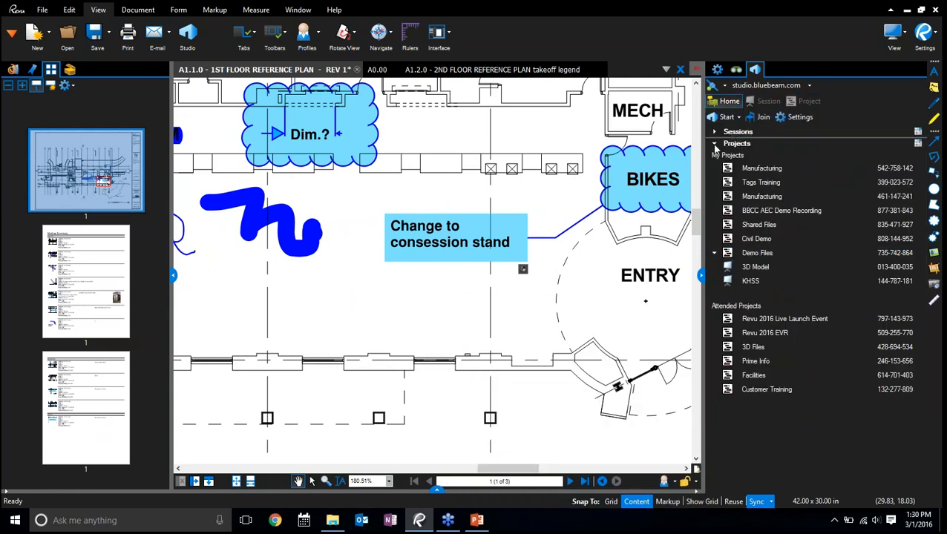
{"action": "left_click", "coordinate": [715, 144]}
{"action": "left_click", "coordinate": [715, 132]}
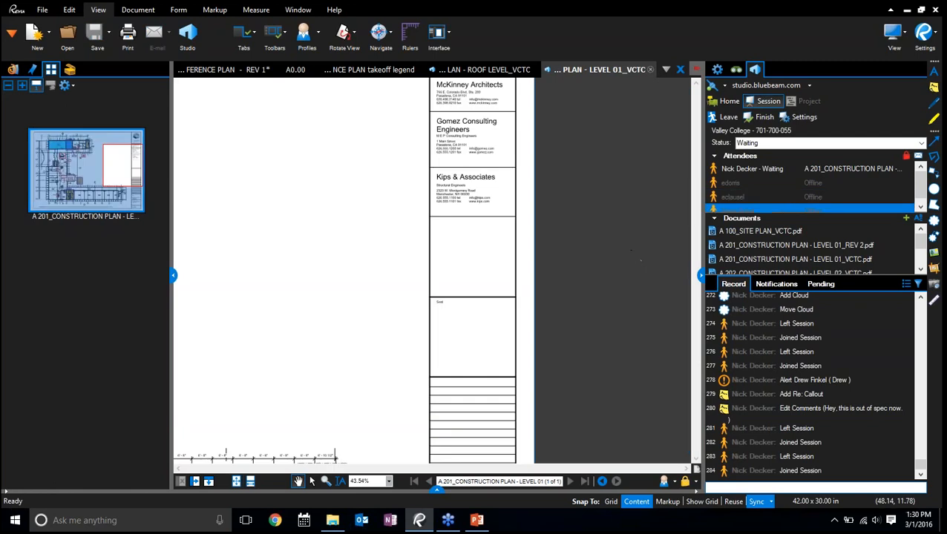
Enlarge the session's attendee and document area and open A 202_CONSTRUCTION PLAN - LEVEL 02_VCTC.pdf
{"action": "left_click_drag", "start_coordinate": [786, 276], "coordinate": [787, 329]}
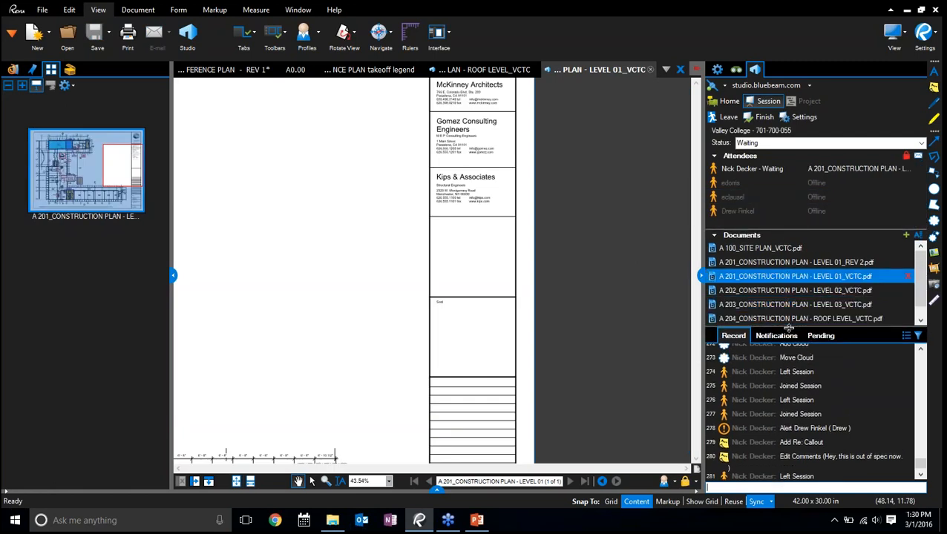
{"action": "key", "text": "ctrl"}
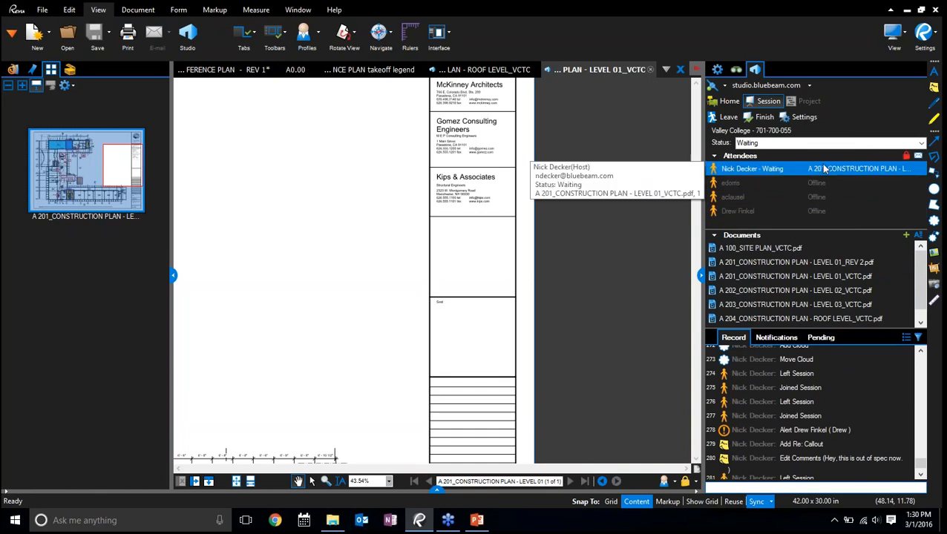
{"action": "key", "text": "ctrl"}
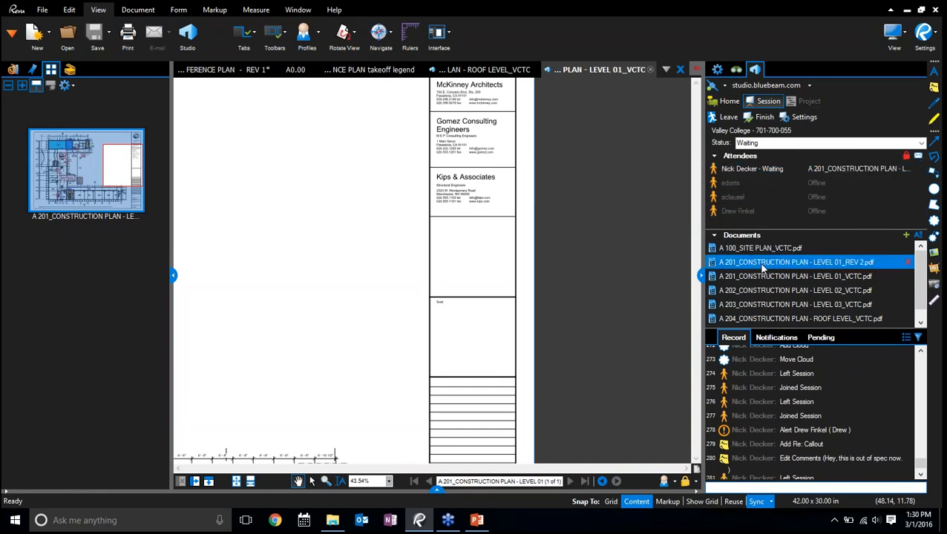
{"action": "double_click", "coordinate": [763, 291]}
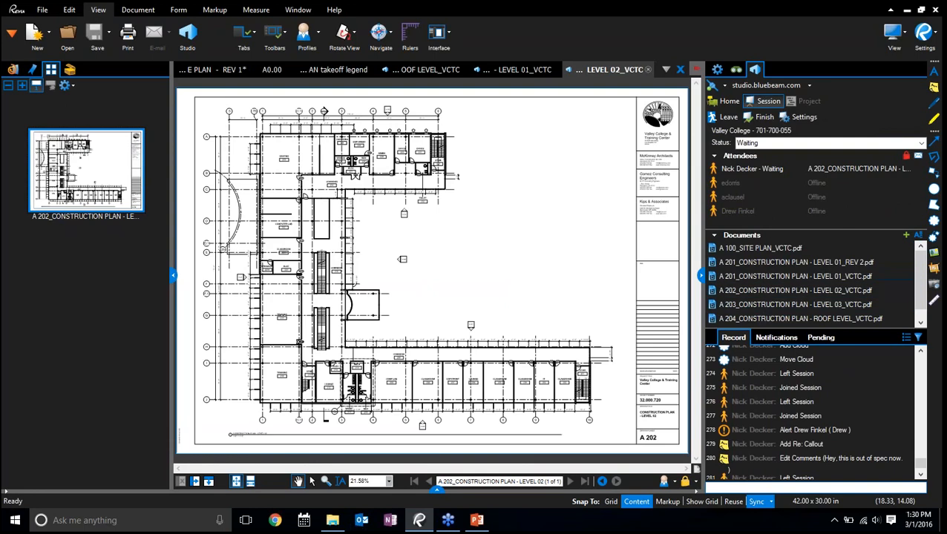
Review the session's activity record, following the "Re: Cloud+" alert to its markup on the Level 01 plan and an "Add Cloud" entry
{"action": "scroll", "coordinate": [757, 401], "scroll_direction": "up", "scroll_amount": 15}
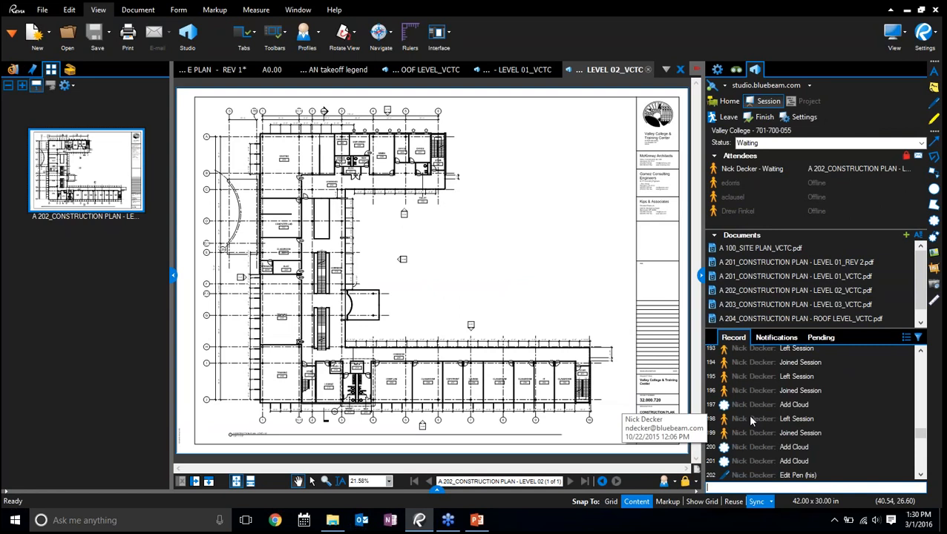
{"action": "scroll", "coordinate": [747, 413], "scroll_direction": "down", "scroll_amount": 4}
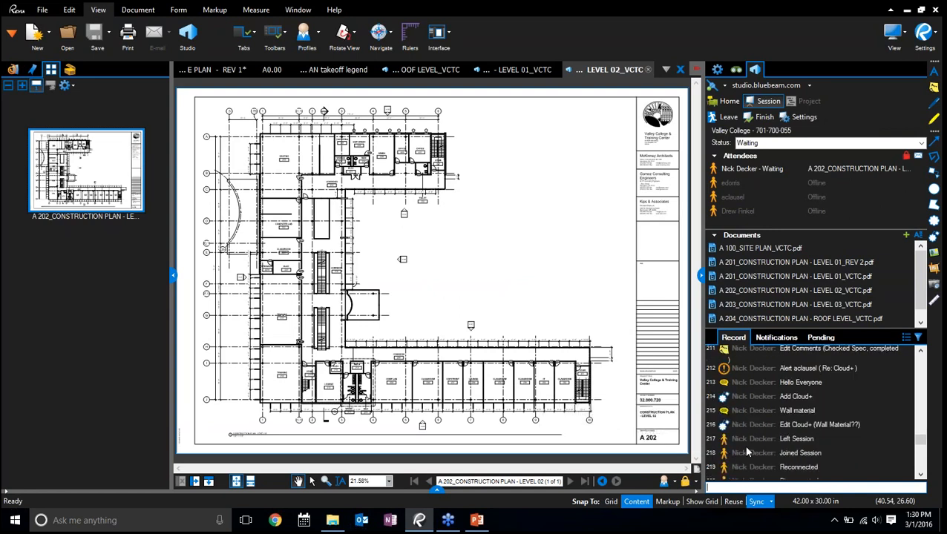
{"action": "left_click", "coordinate": [724, 370]}
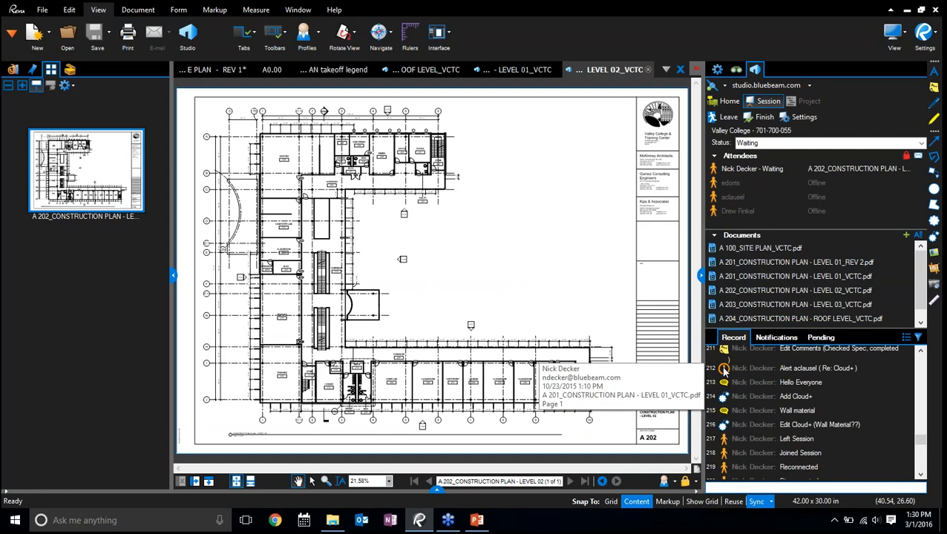
{"action": "left_click", "coordinate": [724, 370]}
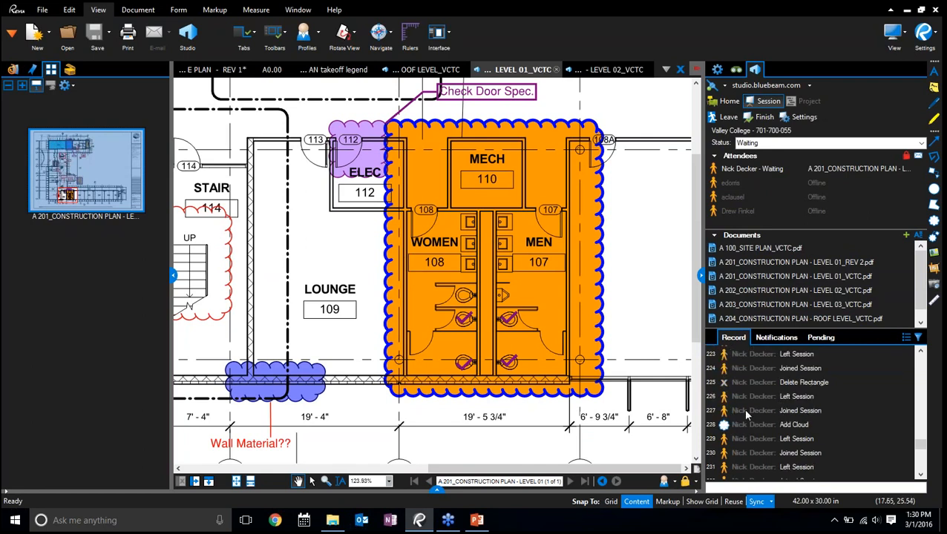
{"action": "left_click", "coordinate": [724, 429]}
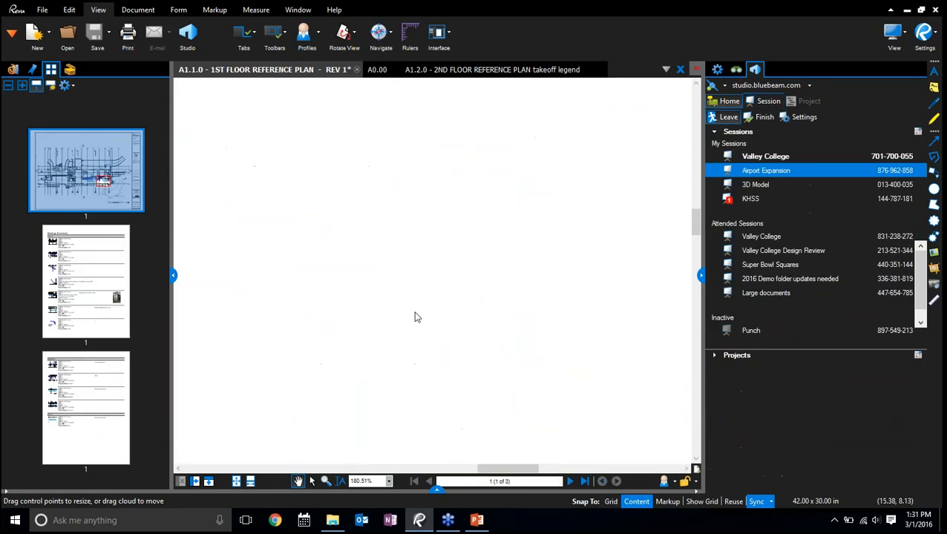
Hide the Studio panel, switch to PowerPoint, and start the slide show from the New Features slide
{"action": "left_click", "coordinate": [701, 276]}
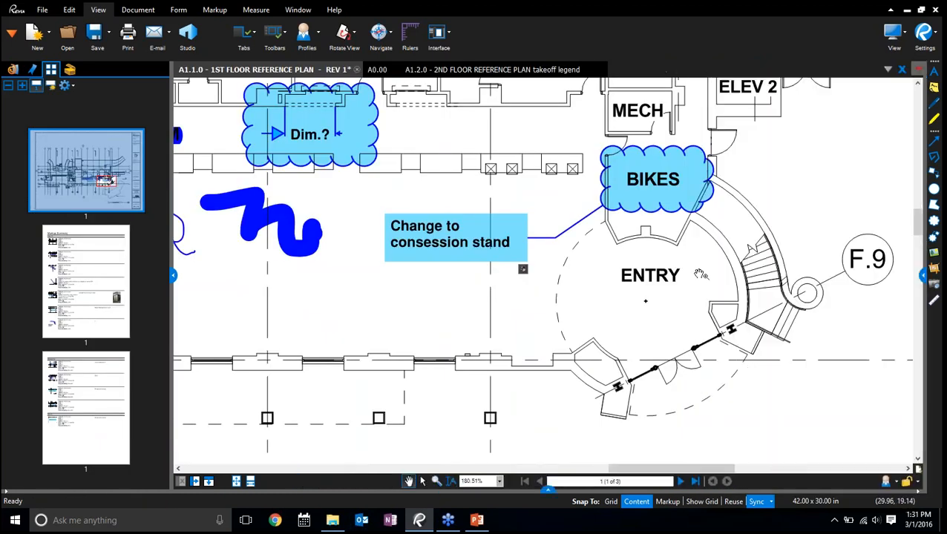
{"action": "left_click", "coordinate": [475, 521]}
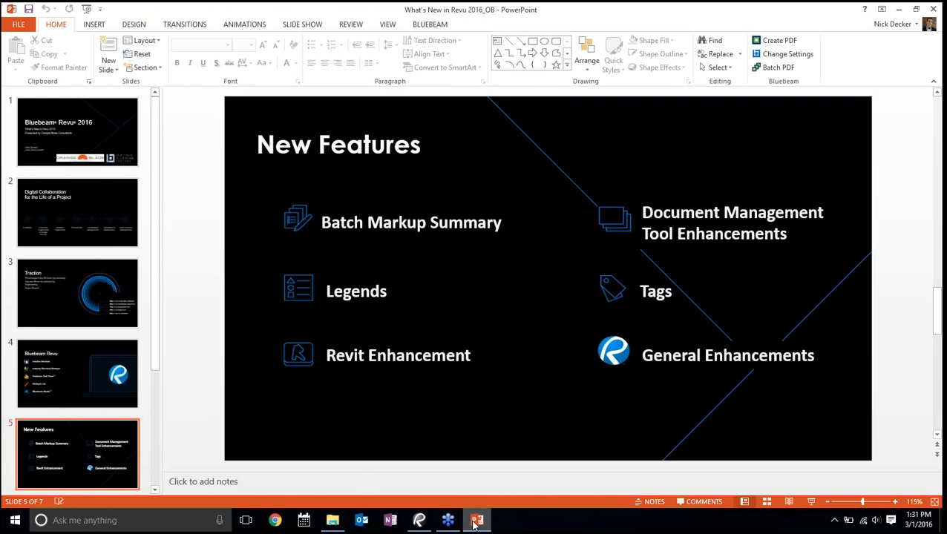
{"action": "left_click", "coordinate": [811, 501]}
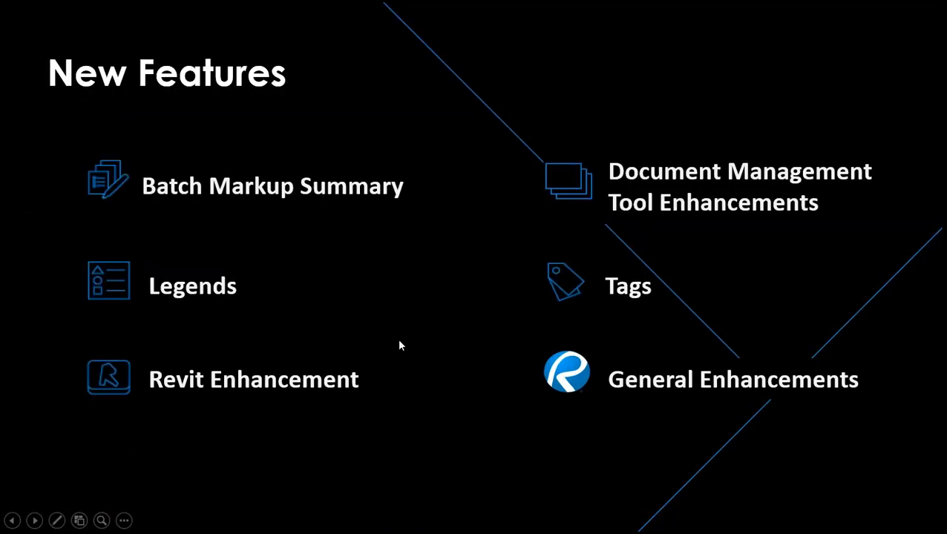
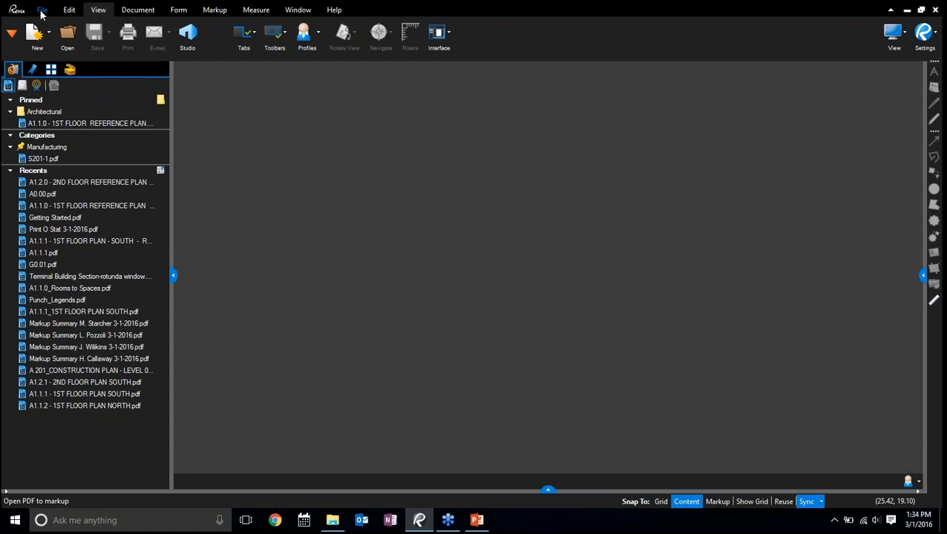
Start a batch markup Summary and add the Sheets folder from Demo 2016 > Batch Markup Summary
{"action": "left_click", "coordinate": [42, 12]}
{"action": "left_click", "coordinate": [316, 35]}
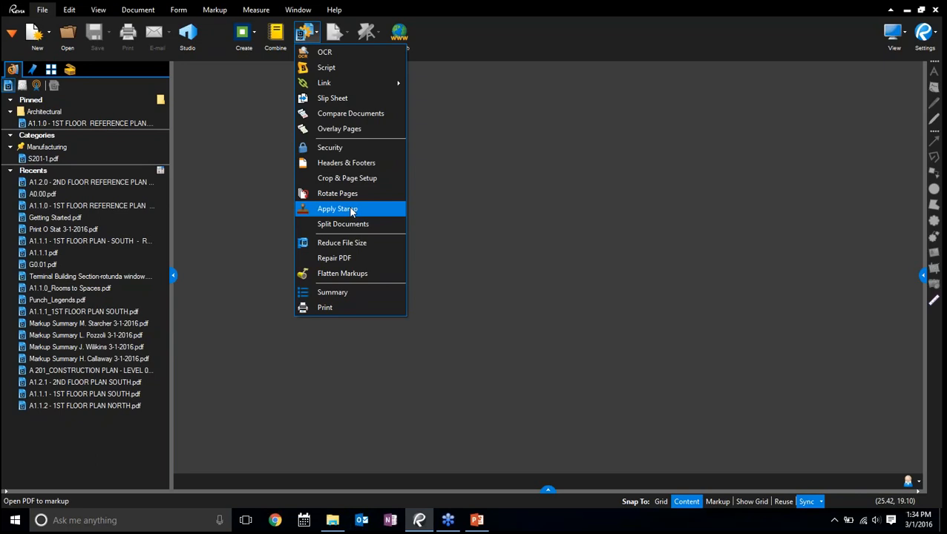
{"action": "left_click", "coordinate": [340, 295]}
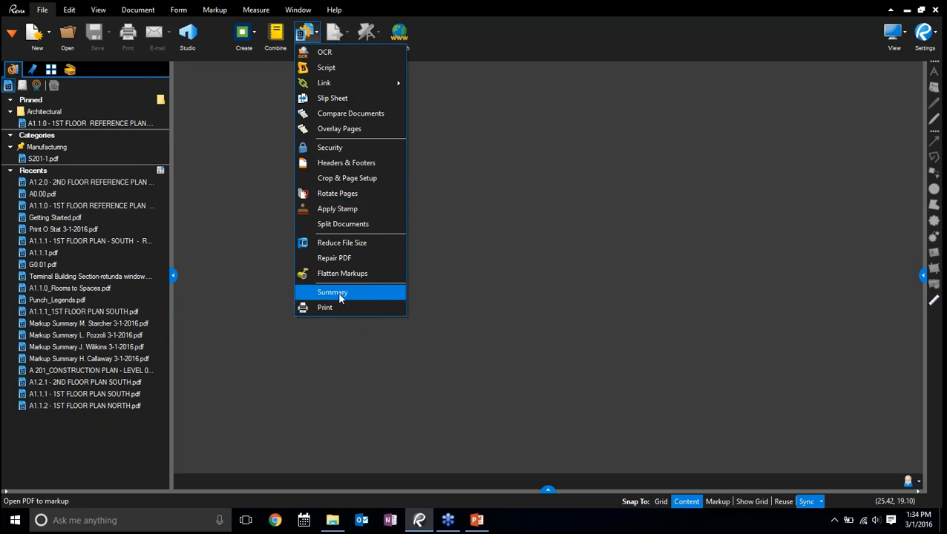
{"action": "left_click", "coordinate": [337, 294]}
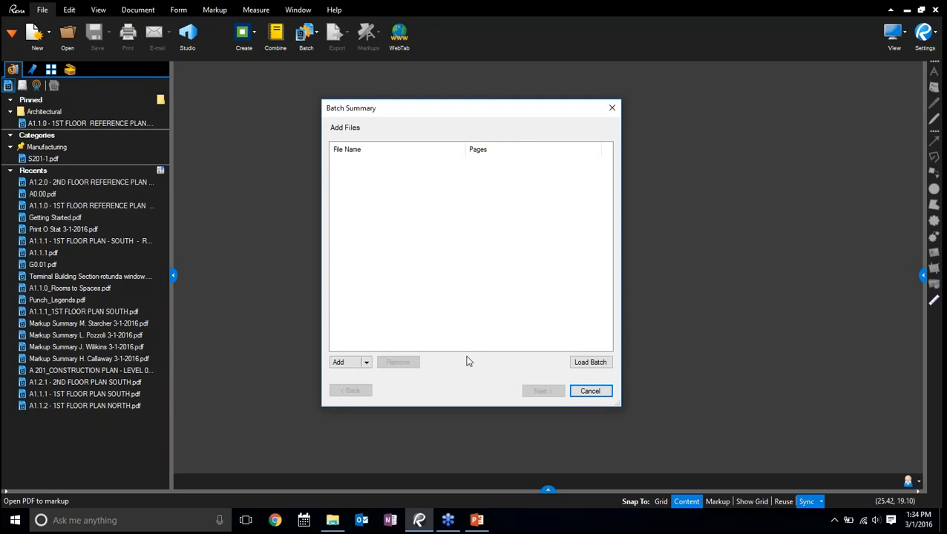
{"action": "left_click", "coordinate": [366, 364]}
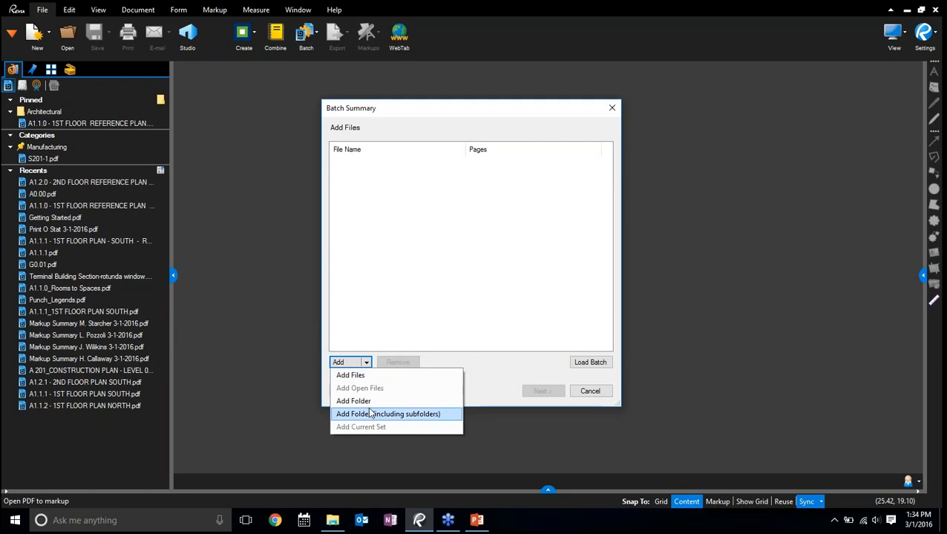
{"action": "left_click", "coordinate": [355, 401]}
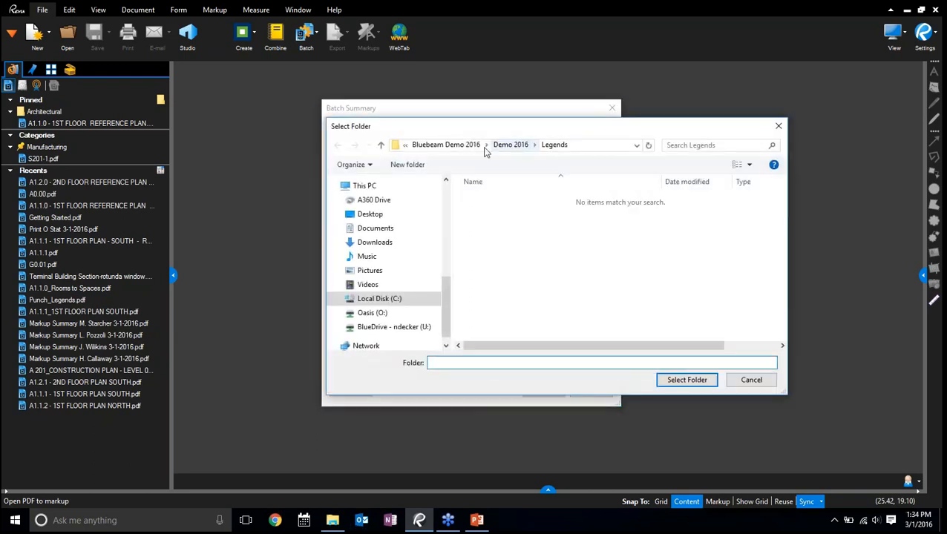
{"action": "left_click", "coordinate": [477, 146]}
{"action": "left_click", "coordinate": [497, 201]}
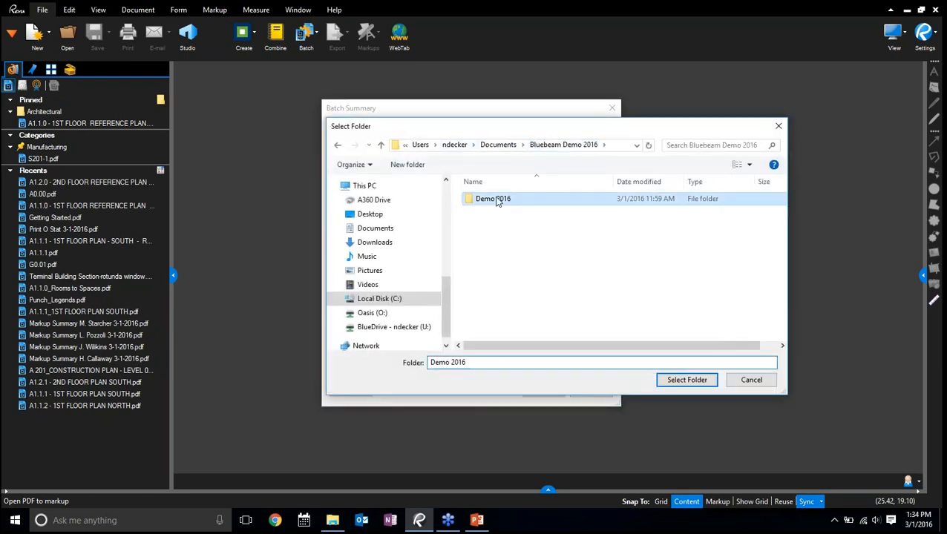
{"action": "double_click", "coordinate": [497, 200]}
{"action": "left_click", "coordinate": [504, 262]}
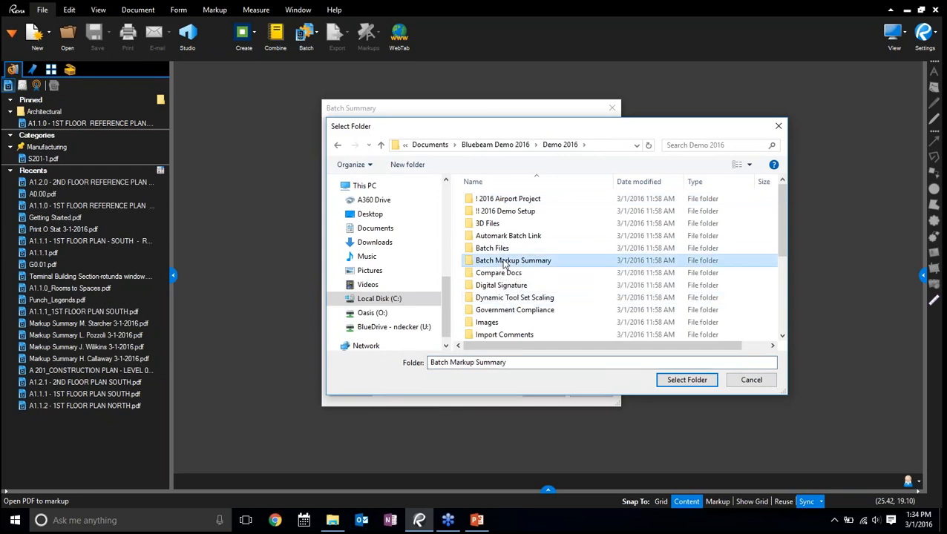
{"action": "double_click", "coordinate": [506, 261]}
{"action": "double_click", "coordinate": [497, 200]}
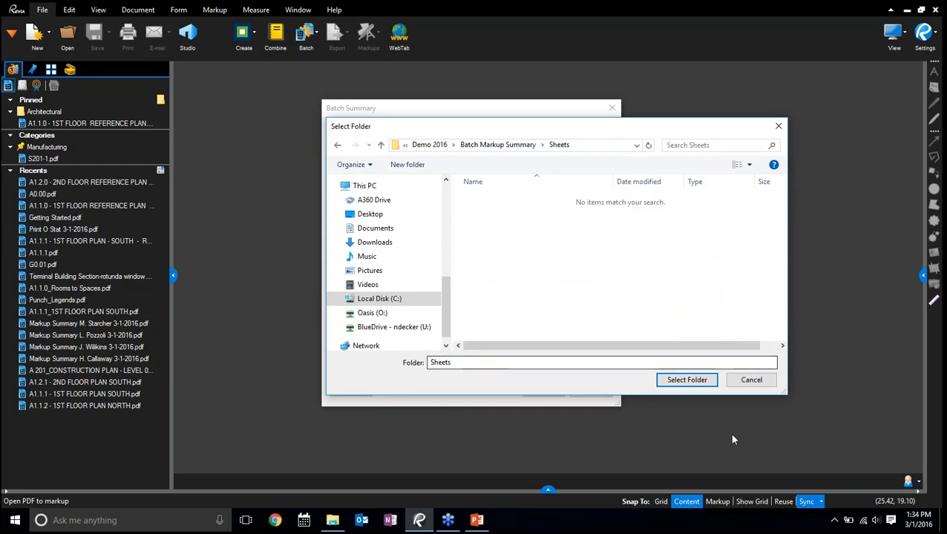
{"action": "left_click", "coordinate": [686, 379]}
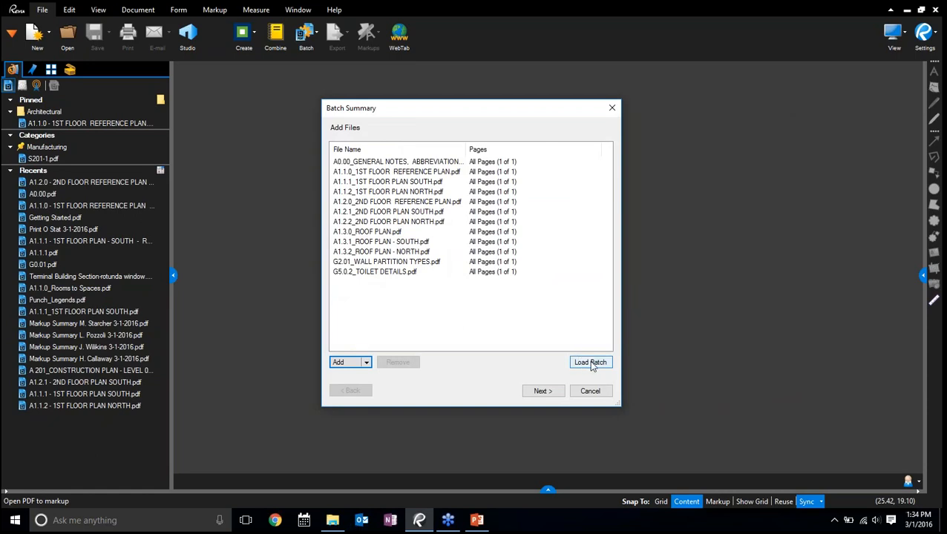
Limit the summary columns to Subject, Page, Status, Author, Date, Layer and Responsibility
{"action": "left_click", "coordinate": [541, 391]}
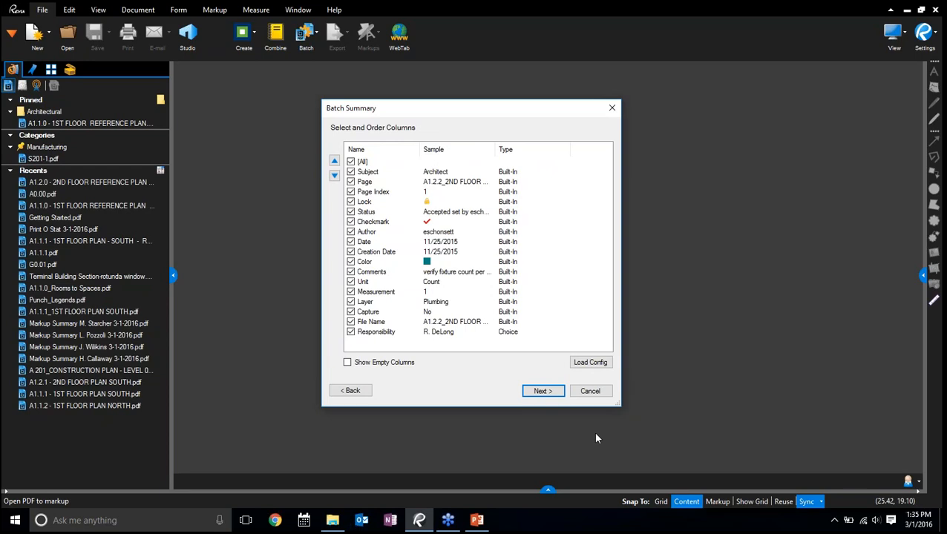
{"action": "key", "text": "ctrl"}
{"action": "left_click", "coordinate": [351, 162]}
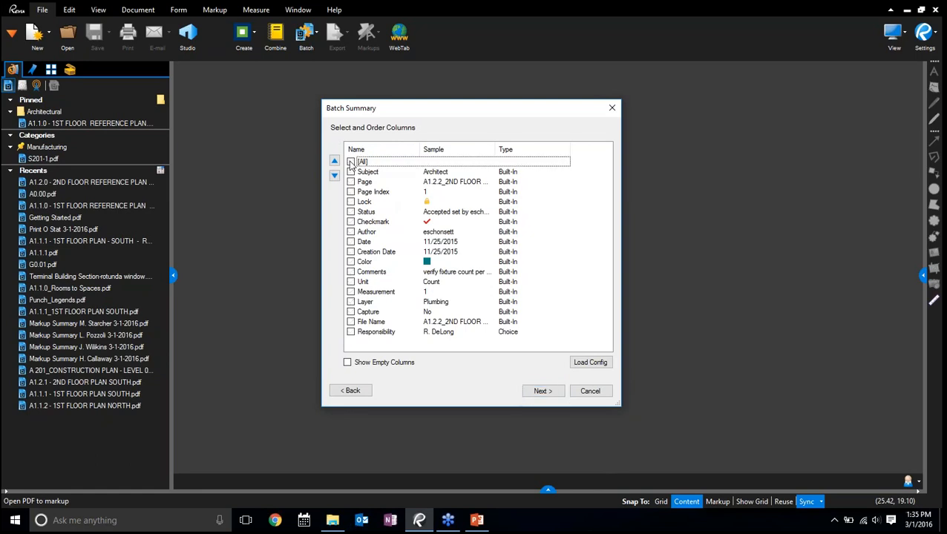
{"action": "left_click", "coordinate": [351, 173]}
{"action": "left_click", "coordinate": [351, 182]}
{"action": "left_click", "coordinate": [351, 213]}
{"action": "left_click", "coordinate": [351, 232]}
{"action": "left_click", "coordinate": [351, 242]}
{"action": "left_click", "coordinate": [351, 332]}
{"action": "left_click", "coordinate": [352, 302]}
Move the Page column below Page Index in the column order and back above it
{"action": "left_click", "coordinate": [367, 183]}
{"action": "left_click", "coordinate": [334, 175]}
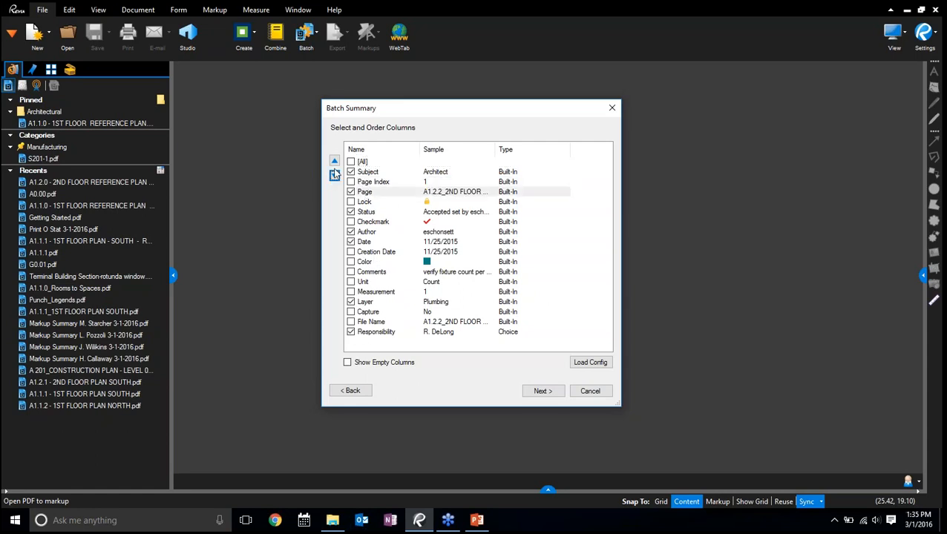
{"action": "left_click", "coordinate": [334, 161]}
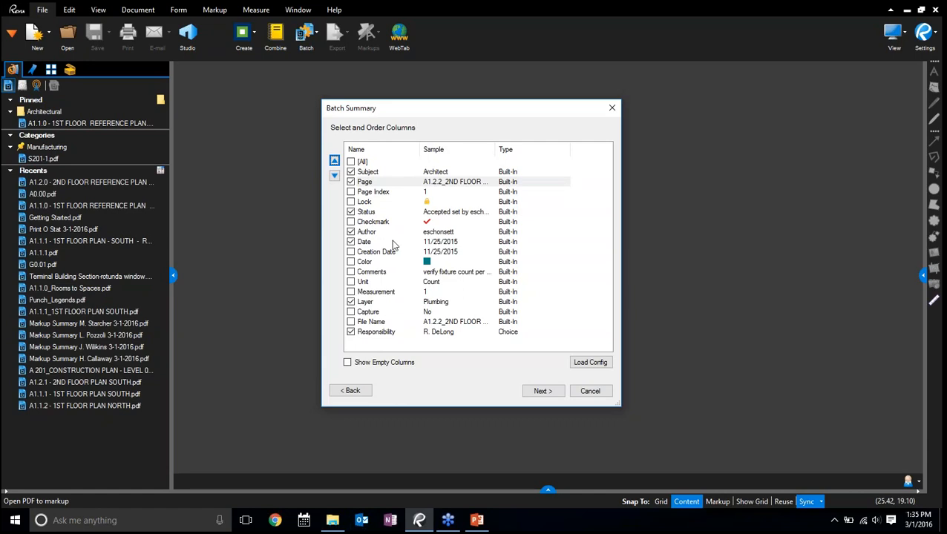
Accept the columns and filter Responsibility to the first, second, fourth, sixth and seventh people listed
{"action": "left_click", "coordinate": [590, 364]}
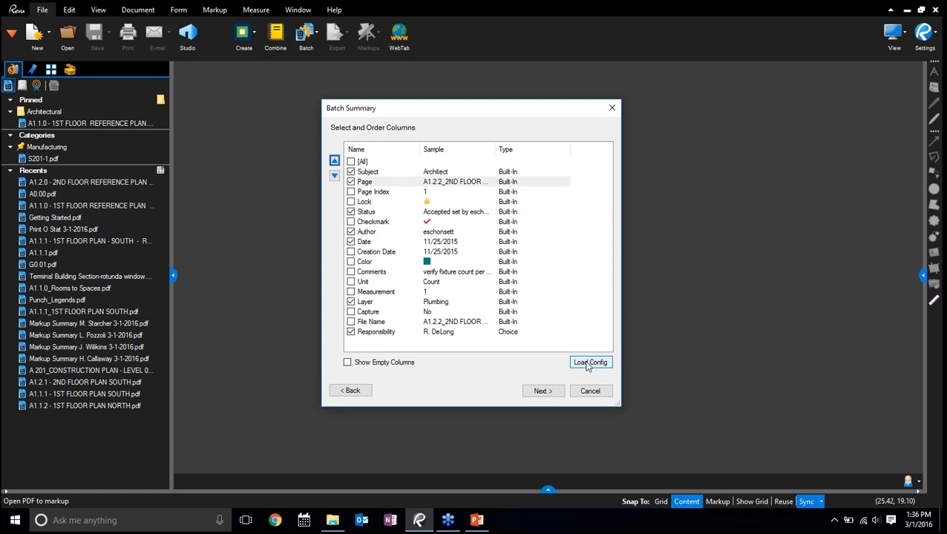
{"action": "left_click", "coordinate": [537, 394]}
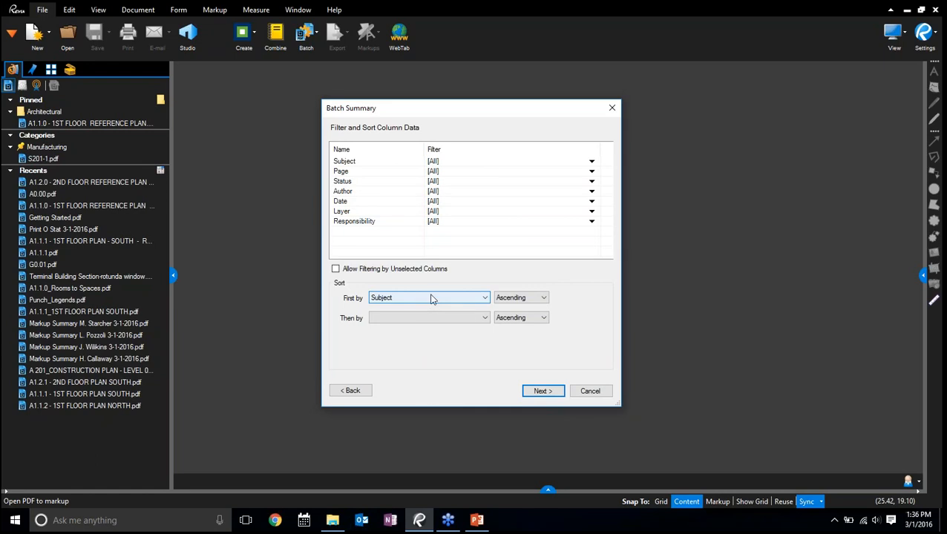
{"action": "key", "text": "ctrl"}
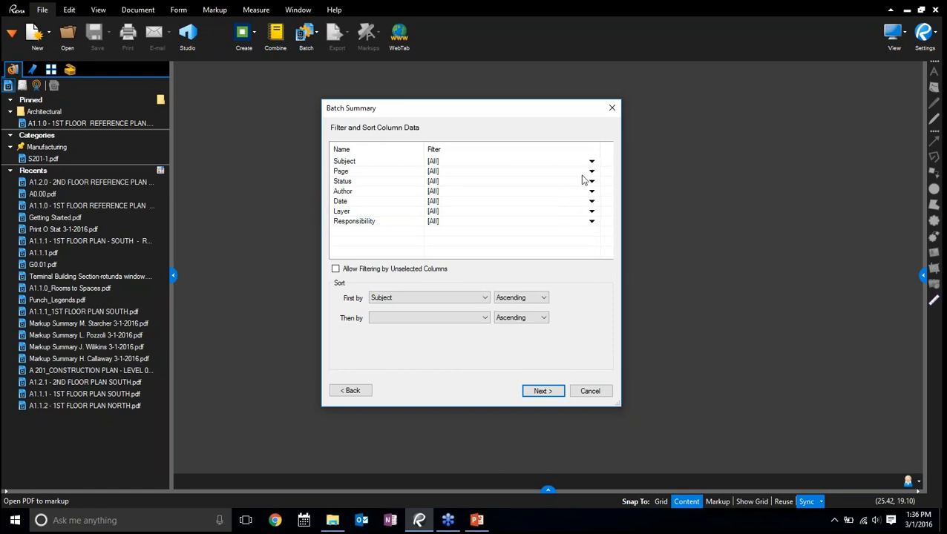
{"action": "key", "text": "ctrl"}
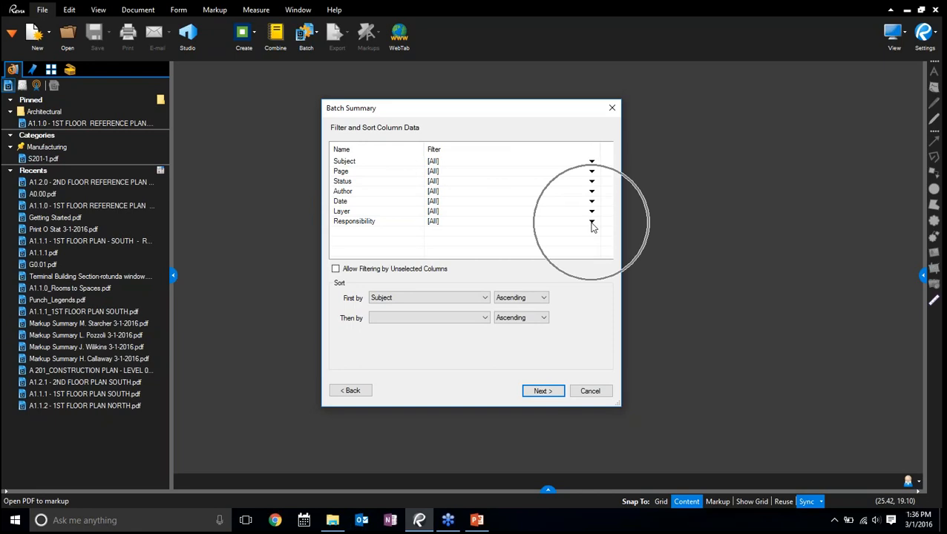
{"action": "left_click", "coordinate": [591, 222]}
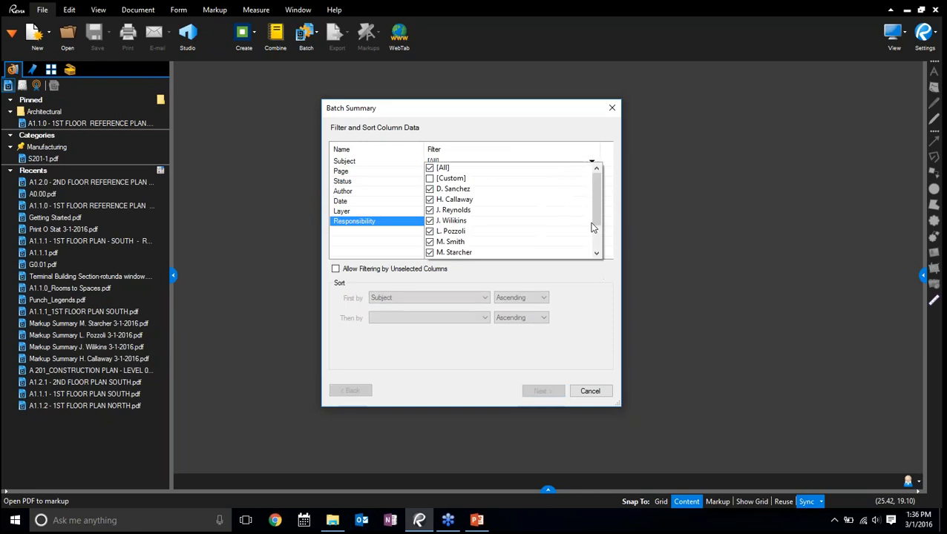
{"action": "left_click", "coordinate": [429, 168]}
{"action": "left_click", "coordinate": [430, 190]}
{"action": "left_click", "coordinate": [430, 199]}
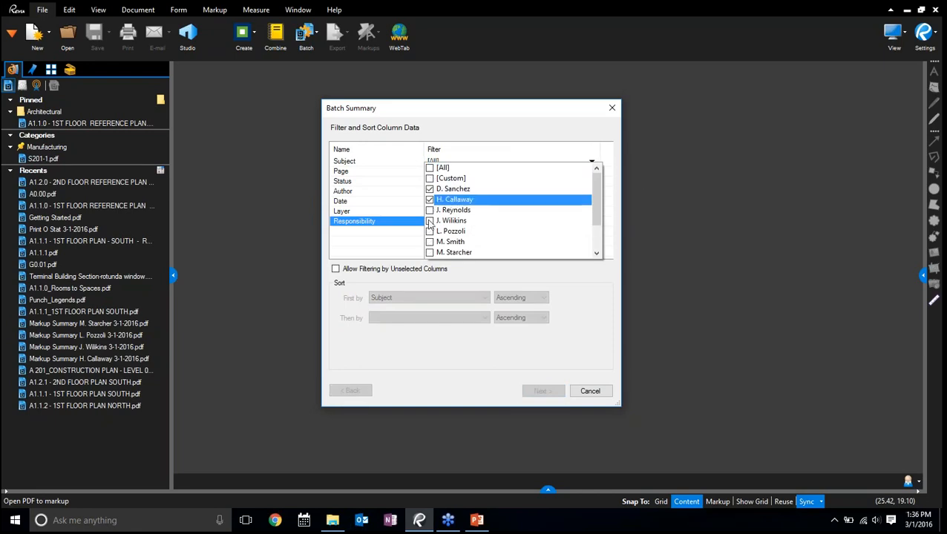
{"action": "left_click", "coordinate": [430, 220]}
{"action": "left_click", "coordinate": [430, 242]}
{"action": "left_click", "coordinate": [430, 252]}
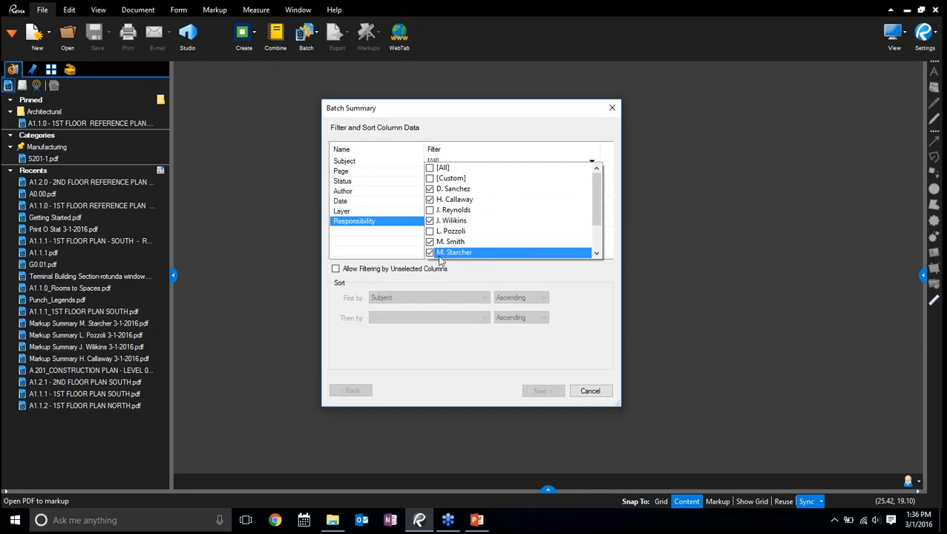
{"action": "left_click", "coordinate": [524, 278]}
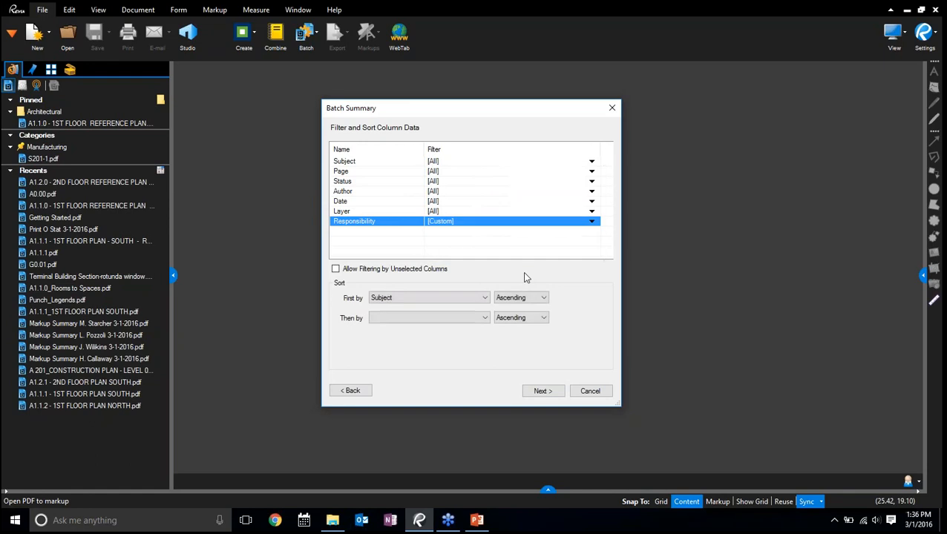
Sort the summary first by Responsibility ascending, with Status descending as the second sort level
{"action": "left_click", "coordinate": [451, 299]}
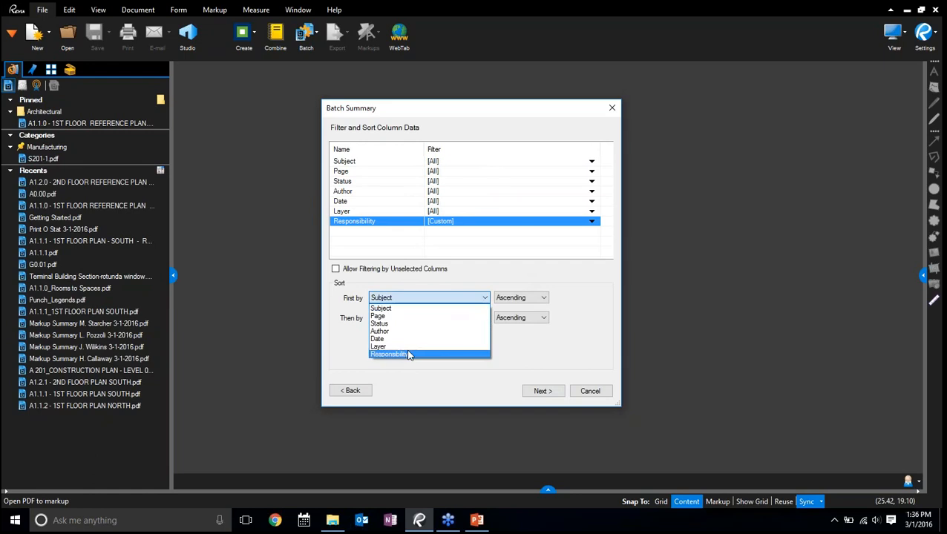
{"action": "left_click", "coordinate": [409, 354]}
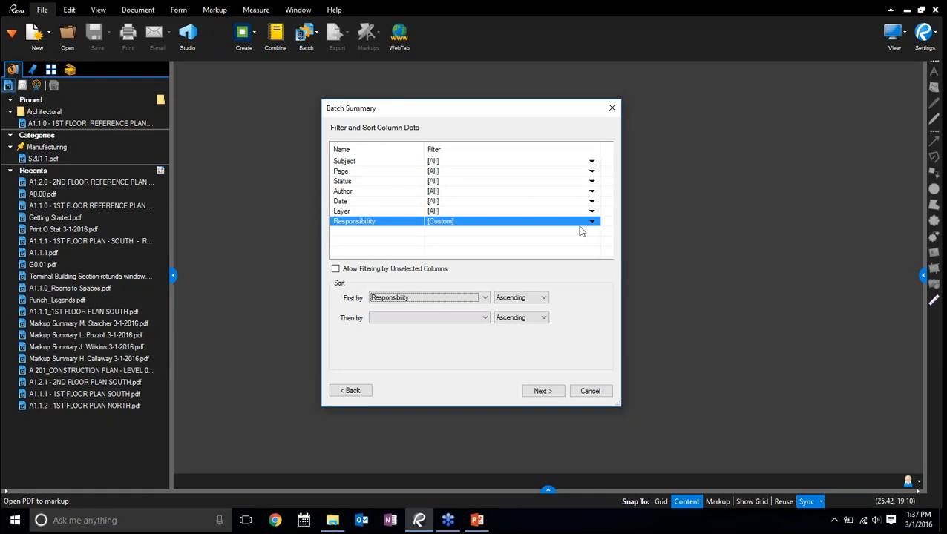
{"action": "left_click", "coordinate": [482, 320]}
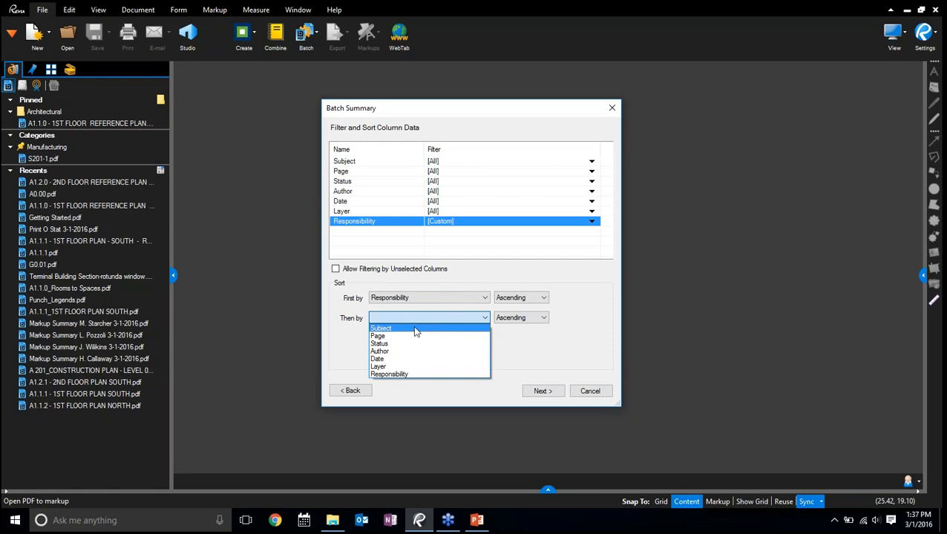
{"action": "left_click", "coordinate": [395, 344]}
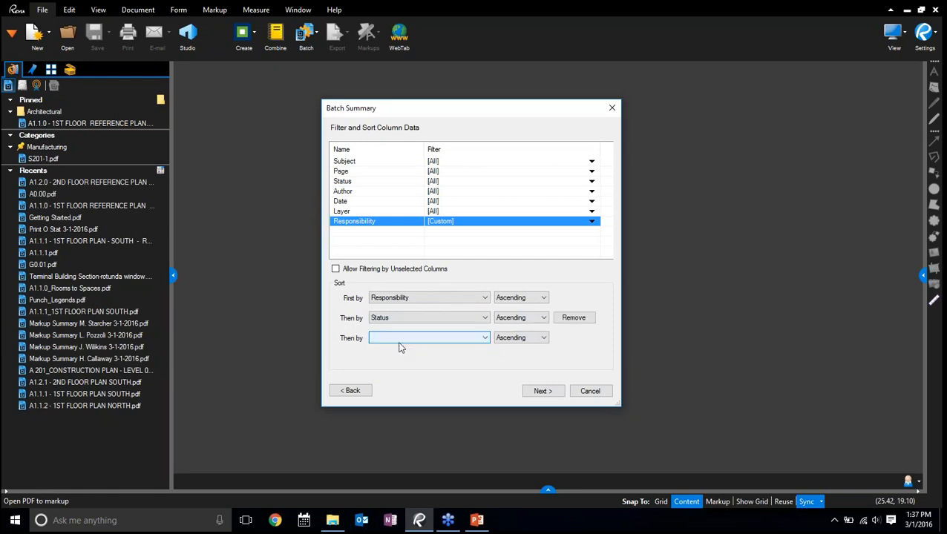
{"action": "left_click", "coordinate": [543, 317]}
{"action": "left_click", "coordinate": [532, 338]}
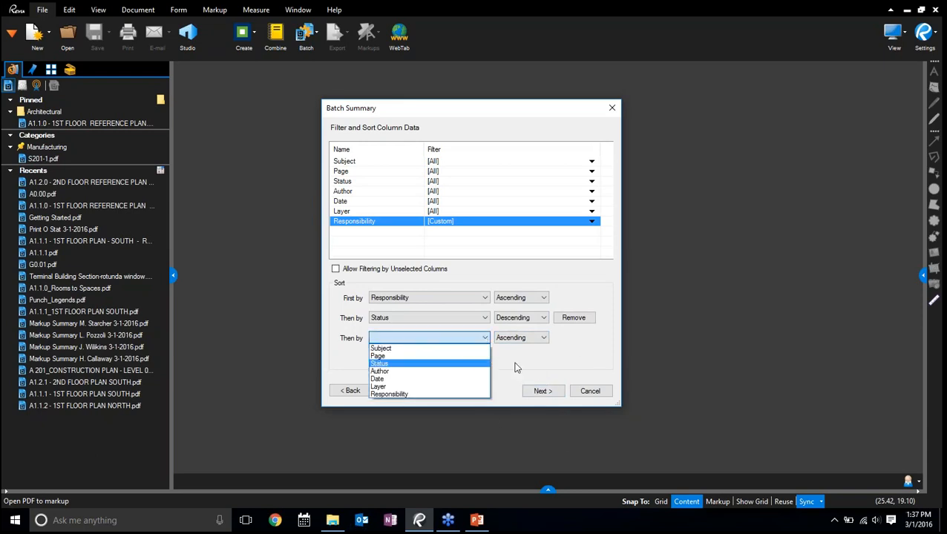
{"action": "left_click", "coordinate": [486, 336]}
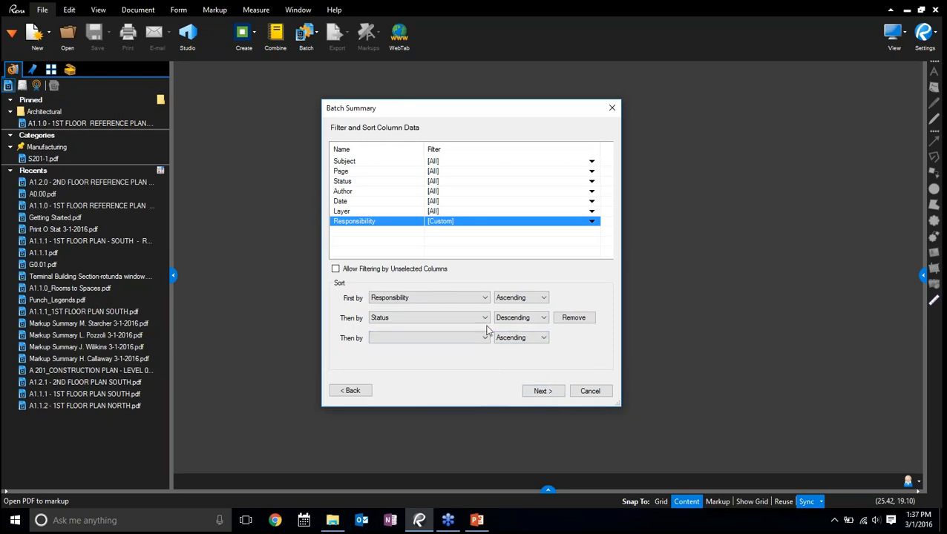
Proceed to the output format settings, keep PDF as the export format and change the title to "Markup Report"
{"action": "left_click", "coordinate": [551, 393]}
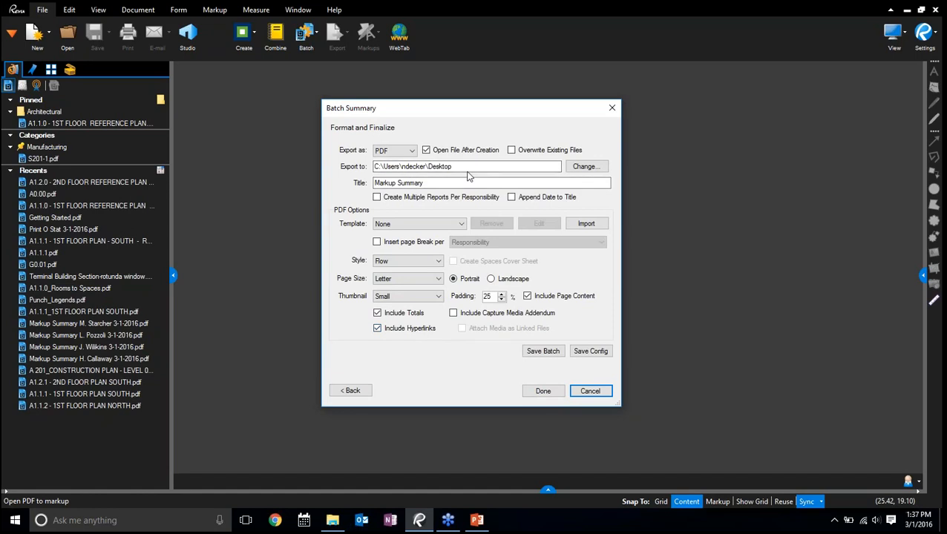
{"action": "left_click", "coordinate": [401, 150]}
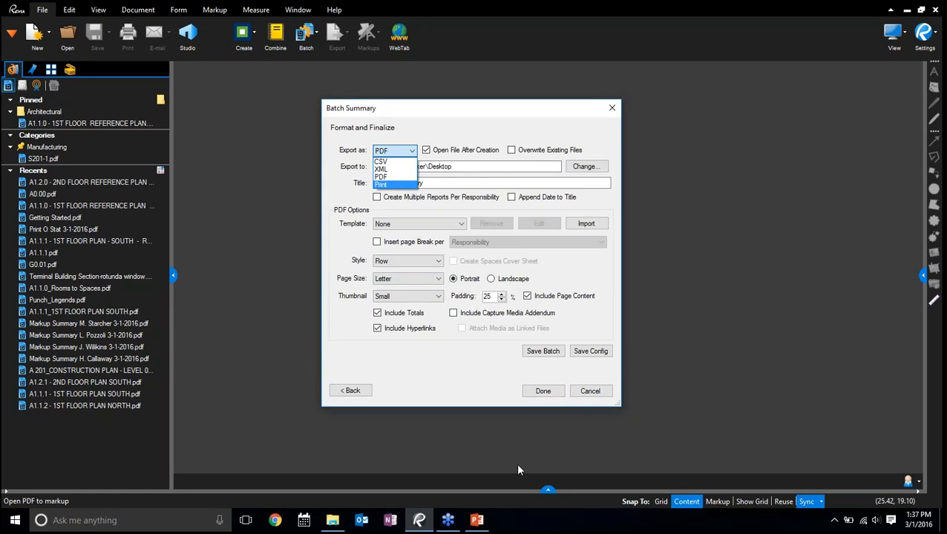
{"action": "left_click", "coordinate": [392, 178]}
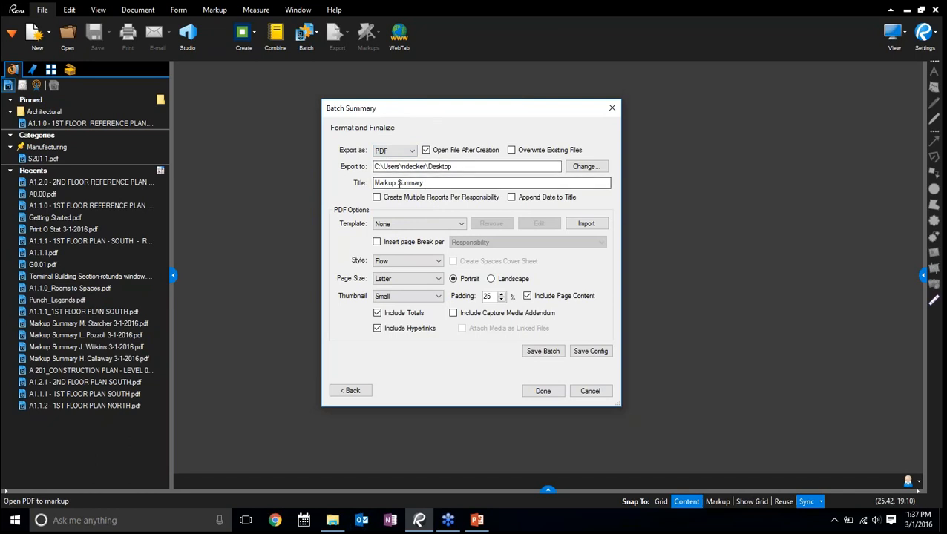
{"action": "left_click_drag", "start_coordinate": [434, 184], "coordinate": [399, 184]}
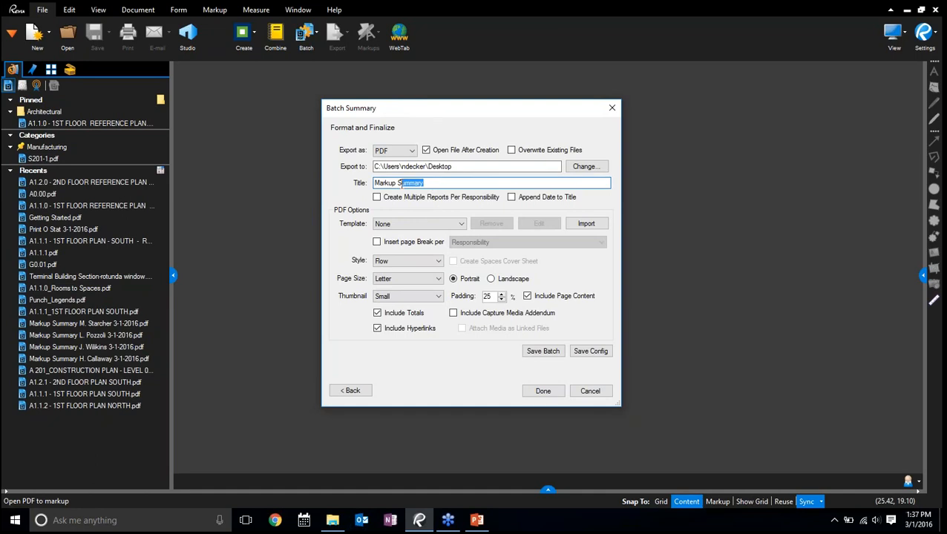
{"action": "key", "text": "BackSpace"}
{"action": "key", "text": "BackSpace"}
Enable multiple reports per Responsibility and append the date to the report title
{"action": "left_click", "coordinate": [377, 197]}
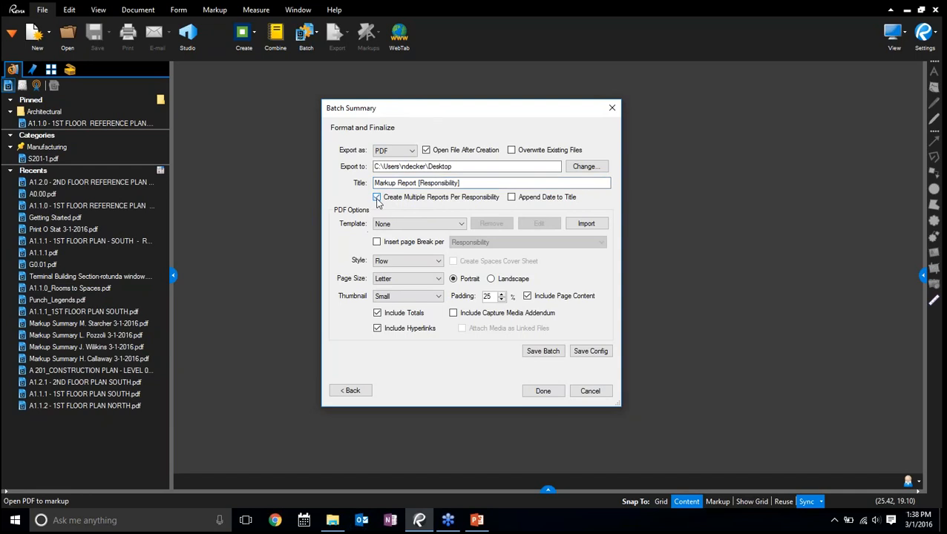
{"action": "left_click", "coordinate": [511, 197]}
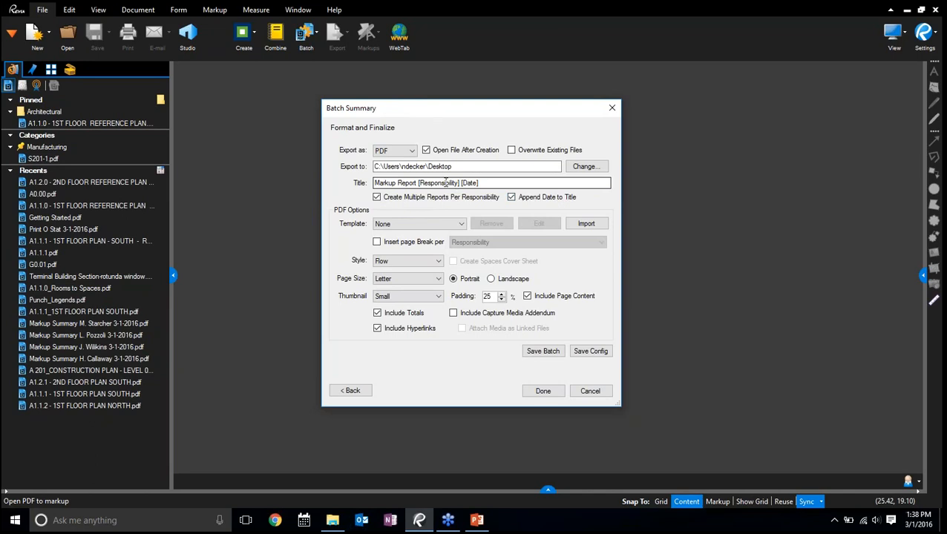
{"action": "left_click", "coordinate": [446, 182]}
{"action": "left_click", "coordinate": [477, 183]}
Import the Summary Template PDF from the Batch Markup Summary folder as the report template
{"action": "left_click", "coordinate": [461, 224]}
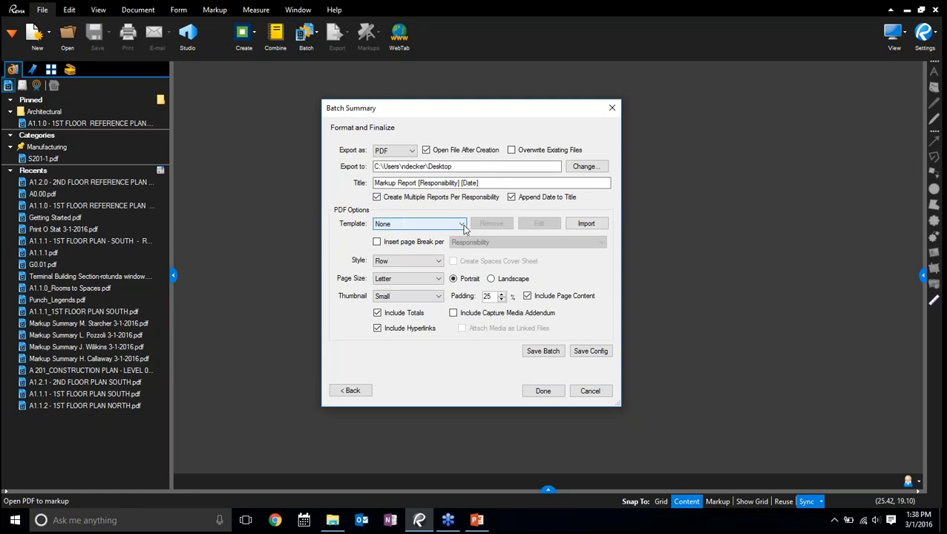
{"action": "left_click", "coordinate": [586, 224]}
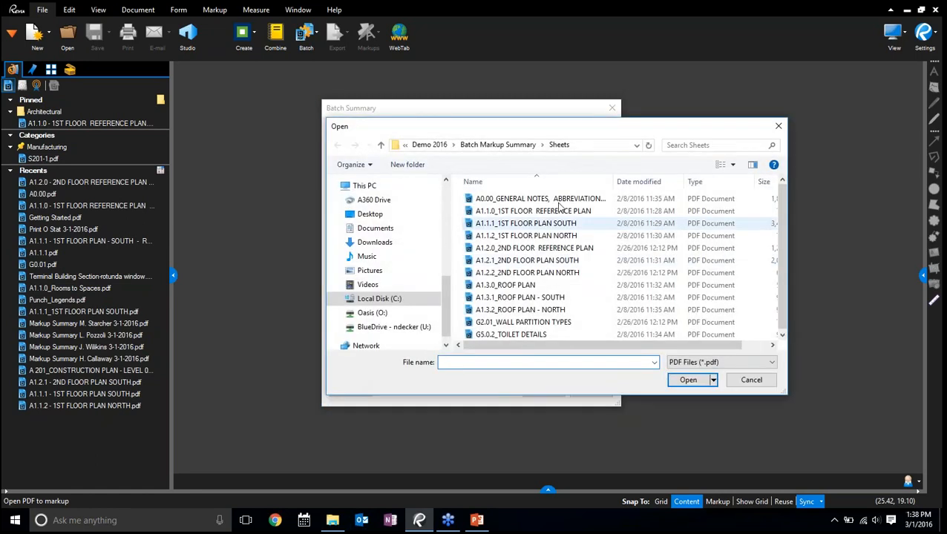
{"action": "left_click", "coordinate": [514, 145]}
{"action": "left_click", "coordinate": [503, 214]}
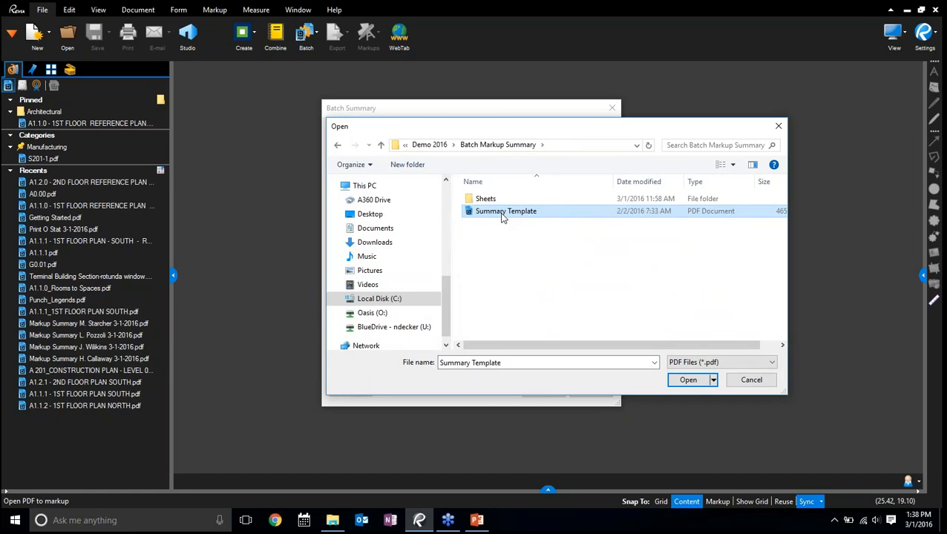
{"action": "left_click", "coordinate": [679, 379]}
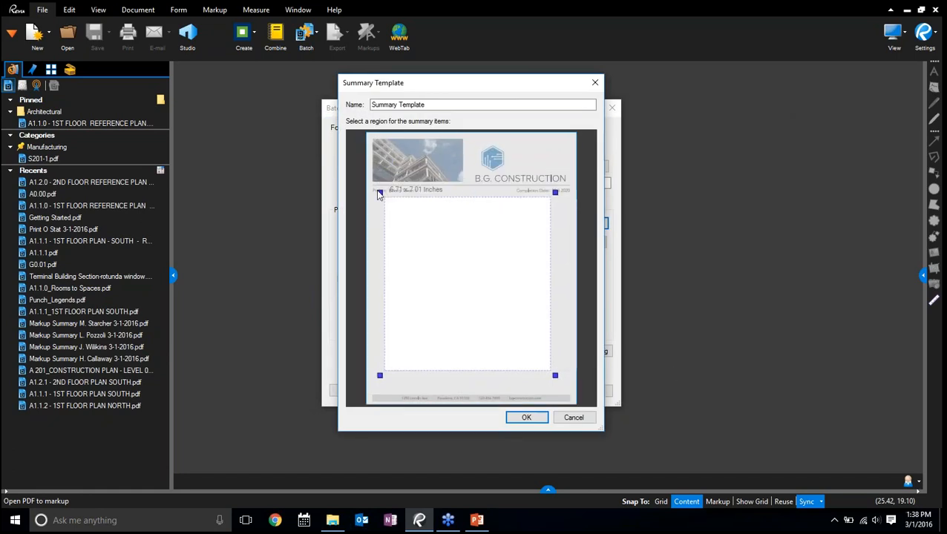
Enlarge the template's summary region to about 8 x 7.8 inches and overwrite the existing template of the same name
{"action": "left_click_drag", "start_coordinate": [555, 377], "coordinate": [577, 394]}
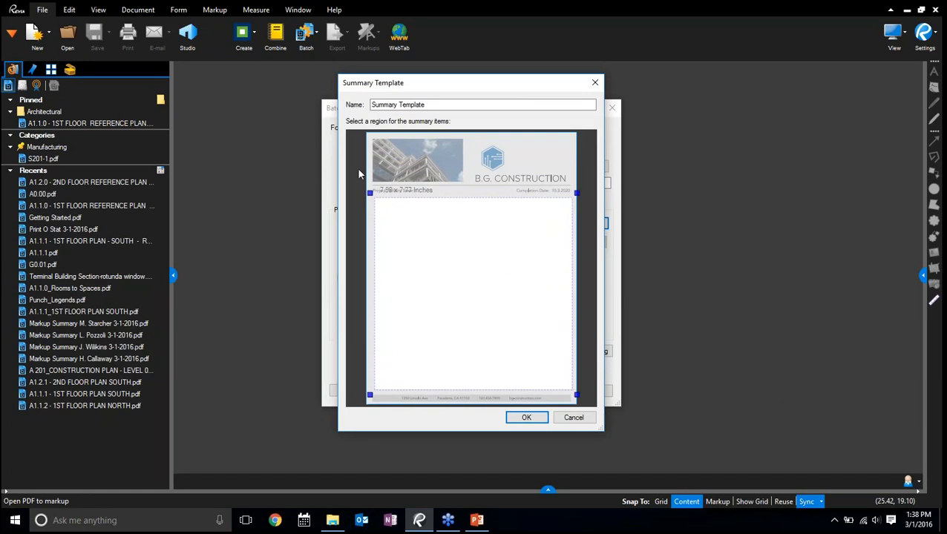
{"action": "left_click", "coordinate": [525, 420]}
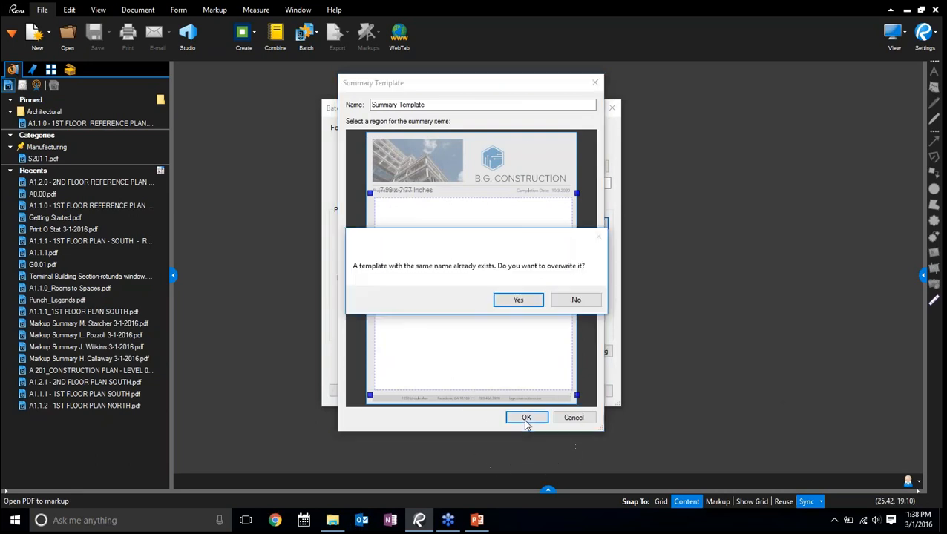
{"action": "left_click", "coordinate": [515, 305]}
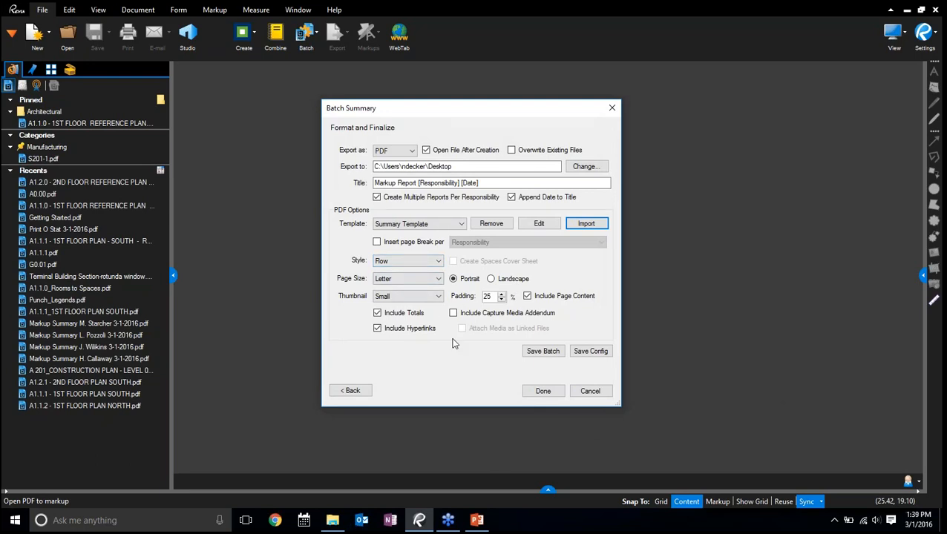
Go through the batch save dialog and finish the batch summary to generate the markup reports
{"action": "left_click", "coordinate": [538, 360]}
{"action": "left_click", "coordinate": [702, 382]}
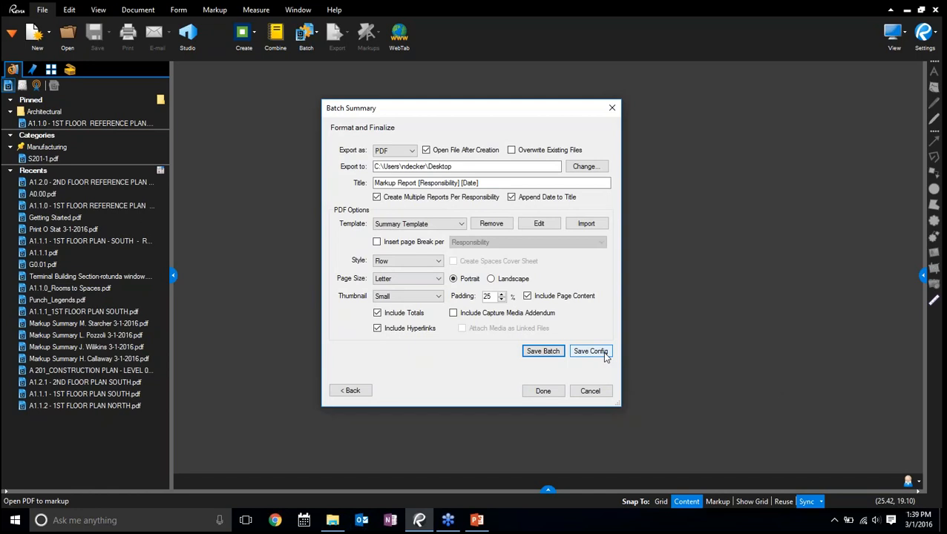
{"action": "left_click", "coordinate": [544, 392]}
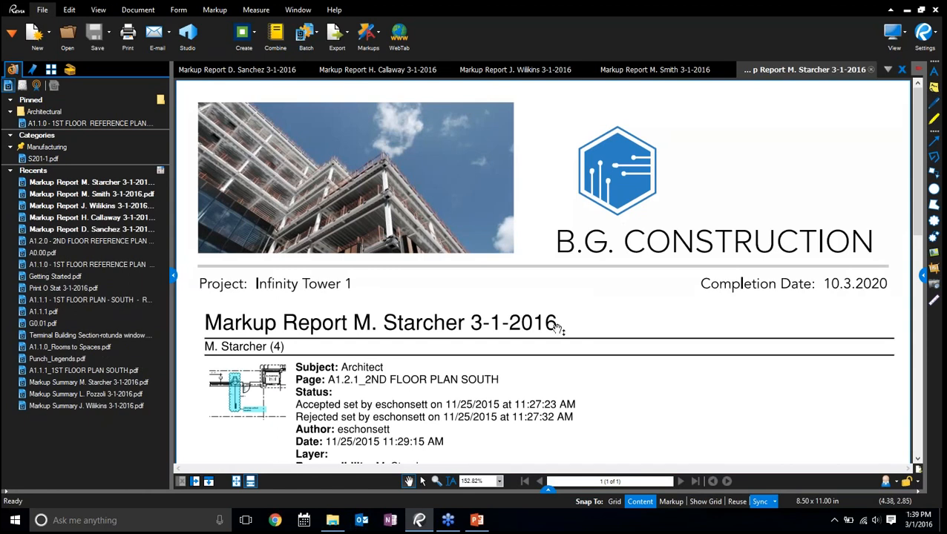
Look through the generated reports and return to the first one
{"action": "left_click", "coordinate": [249, 70]}
{"action": "key", "text": "ctrl+Tab"}
{"action": "key", "text": "ctrl+Tab"}
{"action": "key", "text": "ctrl+Tab"}
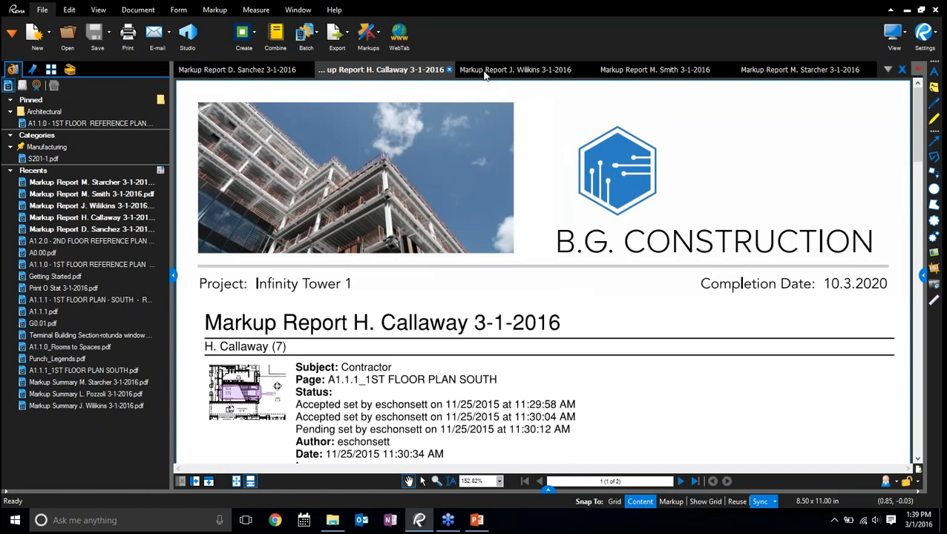
{"action": "left_click", "coordinate": [318, 70]}
{"action": "left_click", "coordinate": [255, 70]}
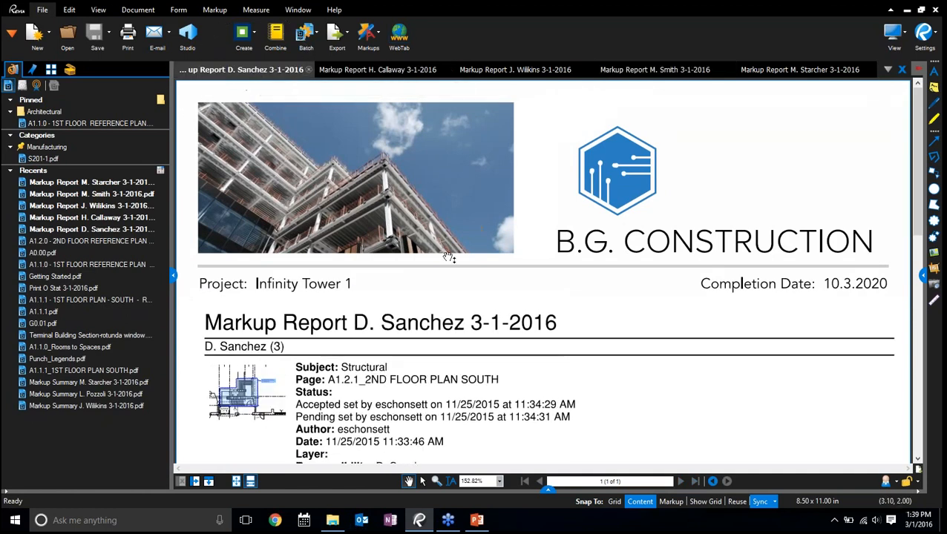
Review the markup entries in the first report, from its header down to the last entry
{"action": "scroll", "coordinate": [475, 301], "scroll_direction": "down", "scroll_amount": 1}
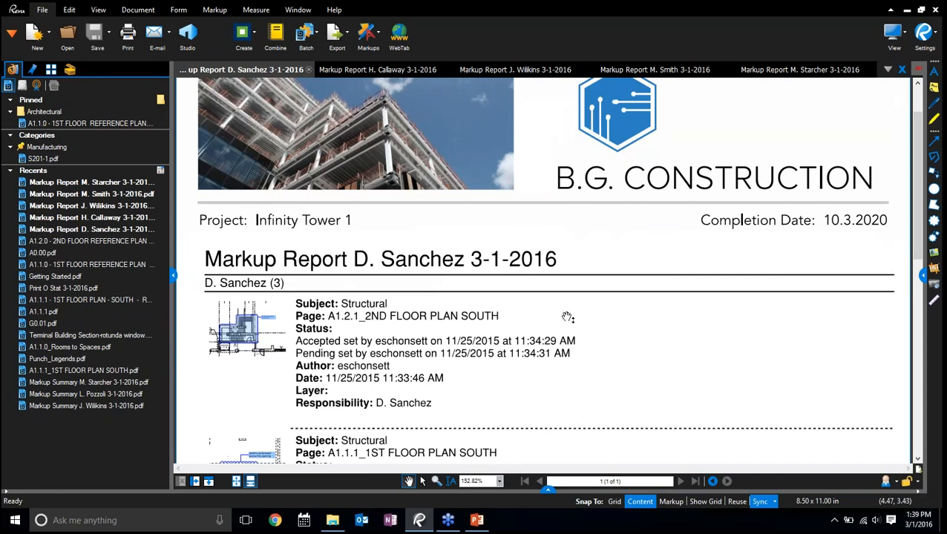
{"action": "scroll", "coordinate": [567, 318], "scroll_direction": "down", "scroll_amount": 3}
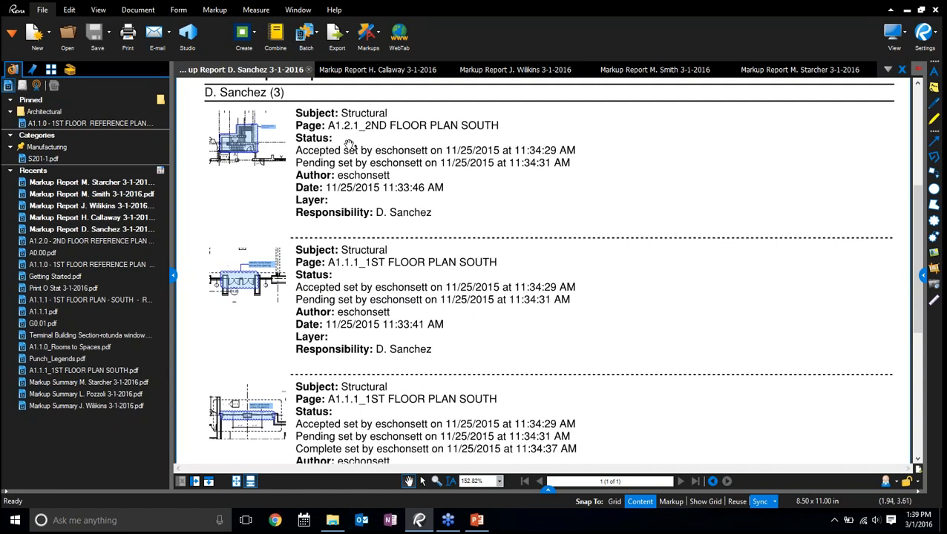
{"action": "left_click", "coordinate": [547, 490]}
{"action": "left_click", "coordinate": [548, 369]}
{"action": "left_click", "coordinate": [369, 212]}
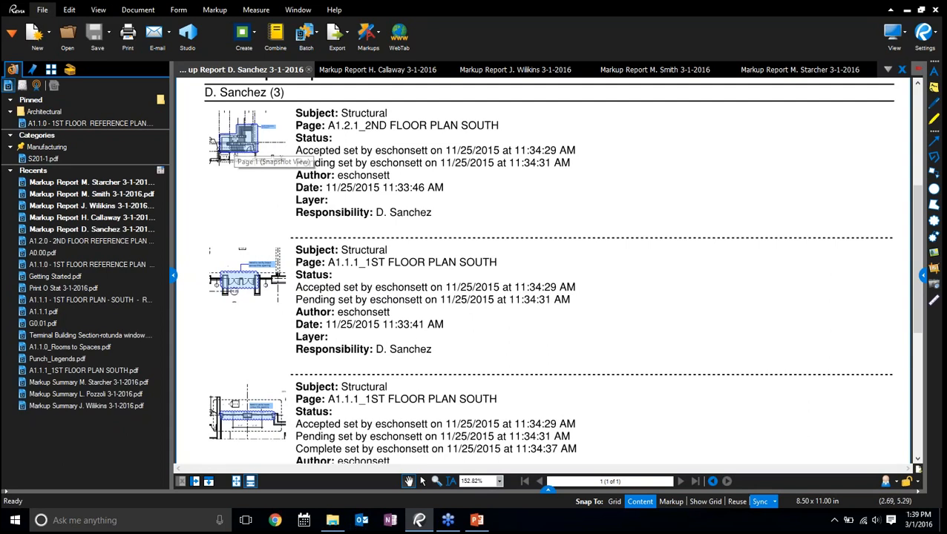
{"action": "scroll", "coordinate": [229, 152], "scroll_direction": "down", "scroll_amount": 3}
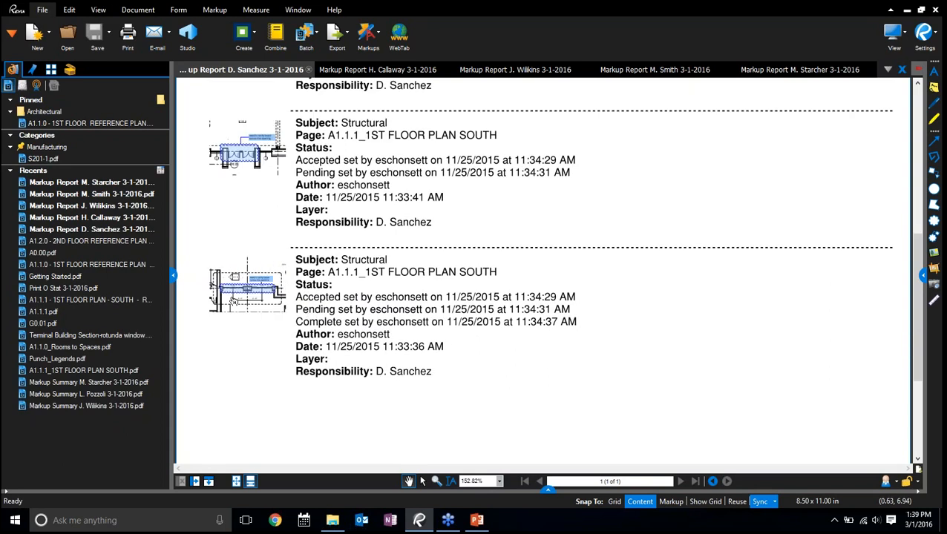
Inspect the last entry's snapshot up close and follow its link to the source floor plan, accepting the Layers tab
{"action": "scroll", "coordinate": [232, 300], "scroll_direction": "up", "scroll_amount": 5}
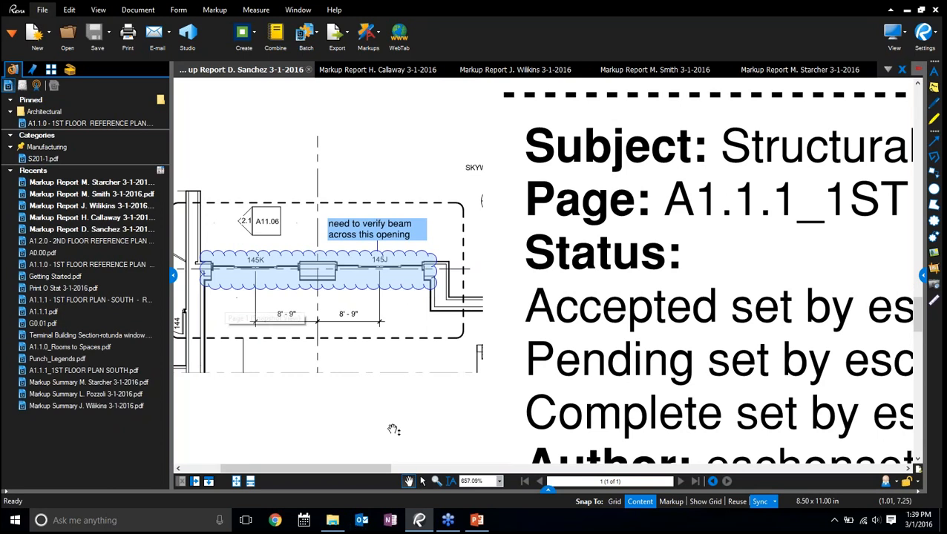
{"action": "left_click_drag", "start_coordinate": [394, 429], "coordinate": [542, 434]}
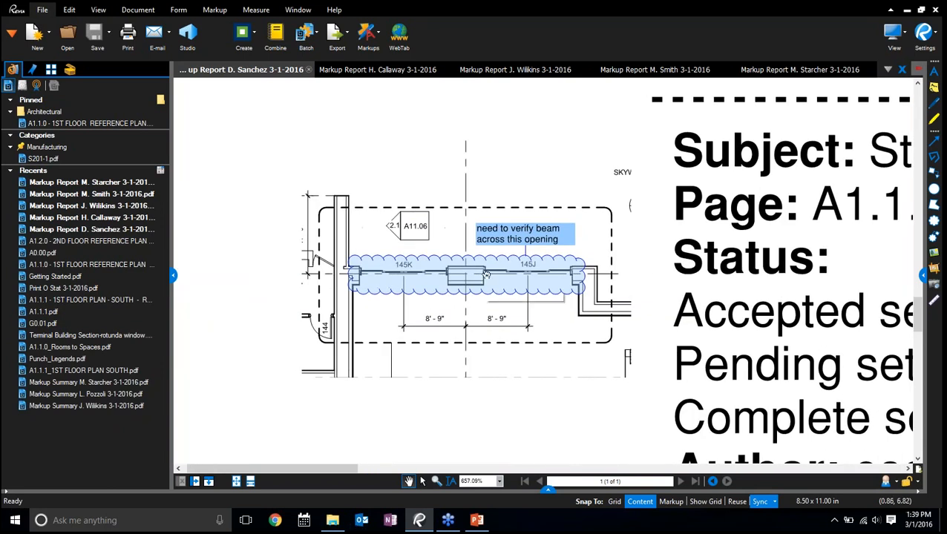
{"action": "scroll", "coordinate": [826, 280], "scroll_direction": "down", "scroll_amount": 3}
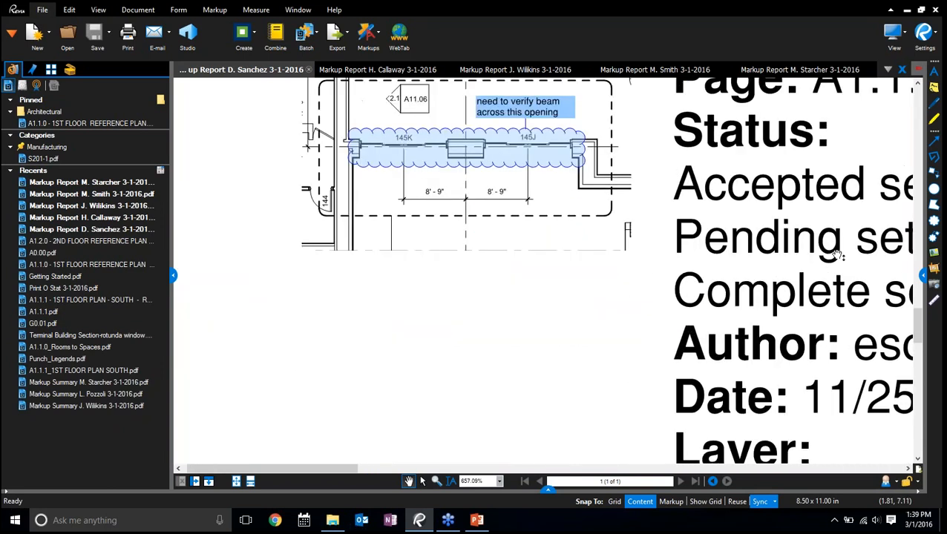
{"action": "scroll", "coordinate": [825, 239], "scroll_direction": "up", "scroll_amount": 2}
{"action": "scroll", "coordinate": [853, 219], "scroll_direction": "down", "scroll_amount": 1}
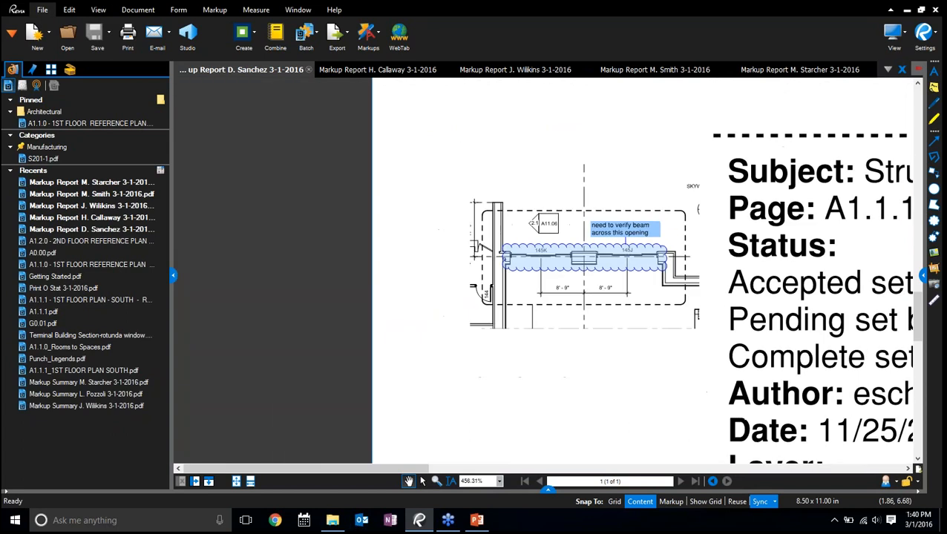
{"action": "left_click_drag", "start_coordinate": [848, 220], "coordinate": [779, 238]}
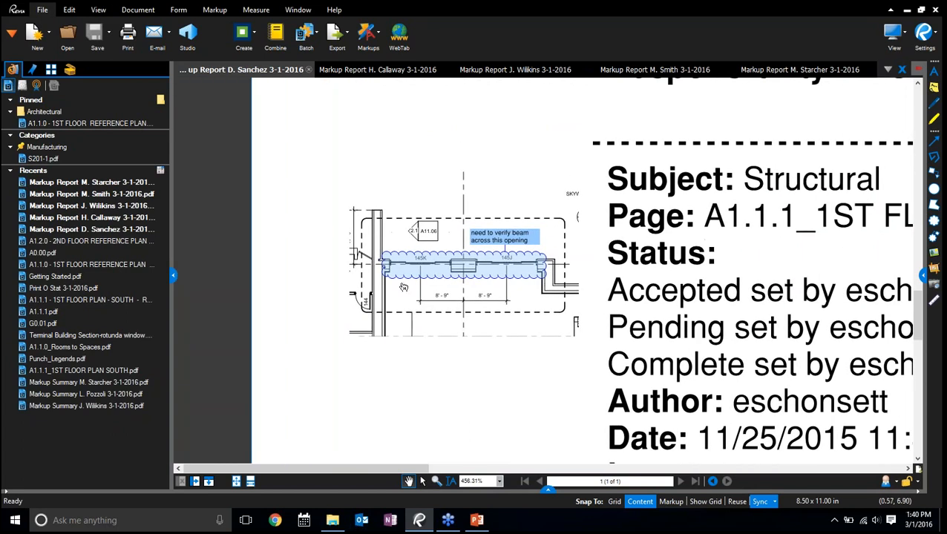
{"action": "key", "text": "ctrl"}
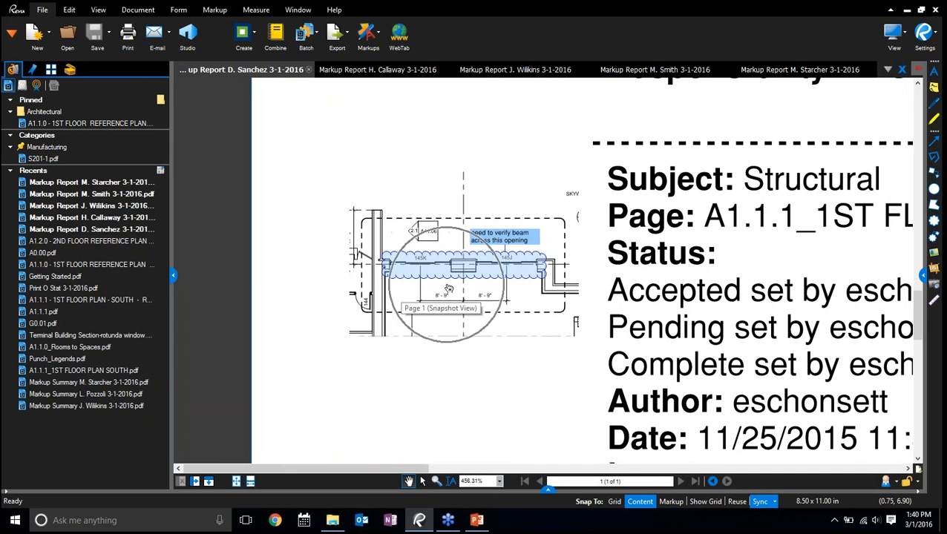
{"action": "left_click", "coordinate": [448, 288]}
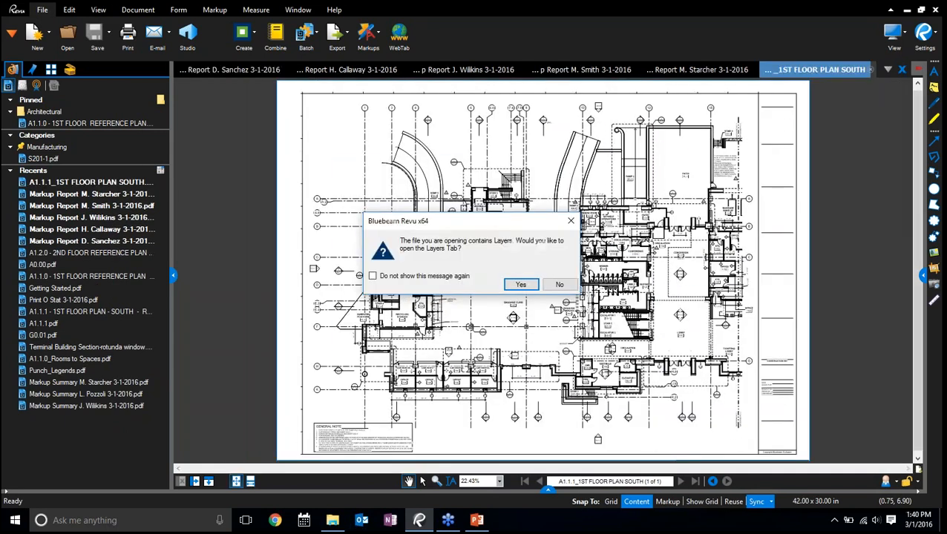
{"action": "left_click", "coordinate": [520, 285]}
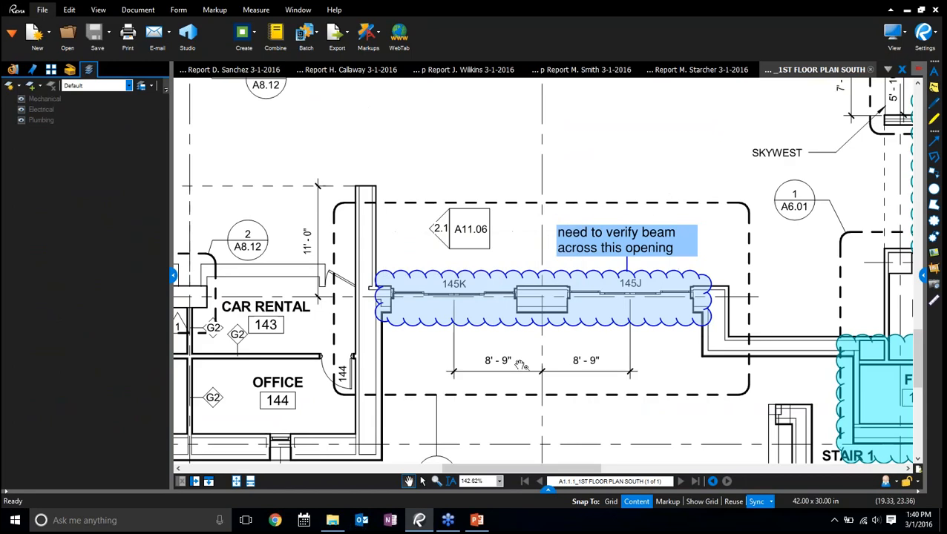
Return to the first report and follow the second entry's snapshot link to its markup on the floor plan
{"action": "left_click", "coordinate": [238, 70]}
{"action": "scroll", "coordinate": [475, 302], "scroll_direction": "down", "scroll_amount": 3}
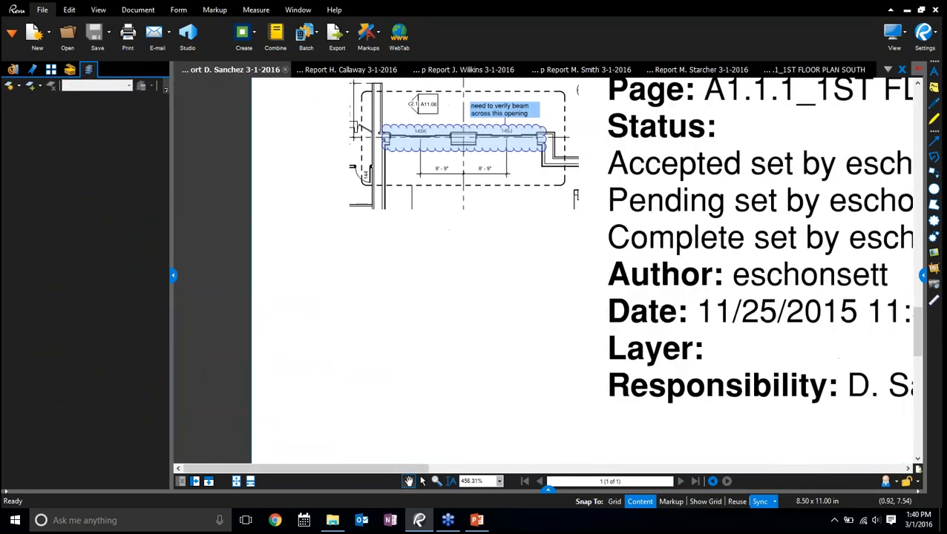
{"action": "scroll", "coordinate": [494, 327], "scroll_direction": "down", "scroll_amount": 3}
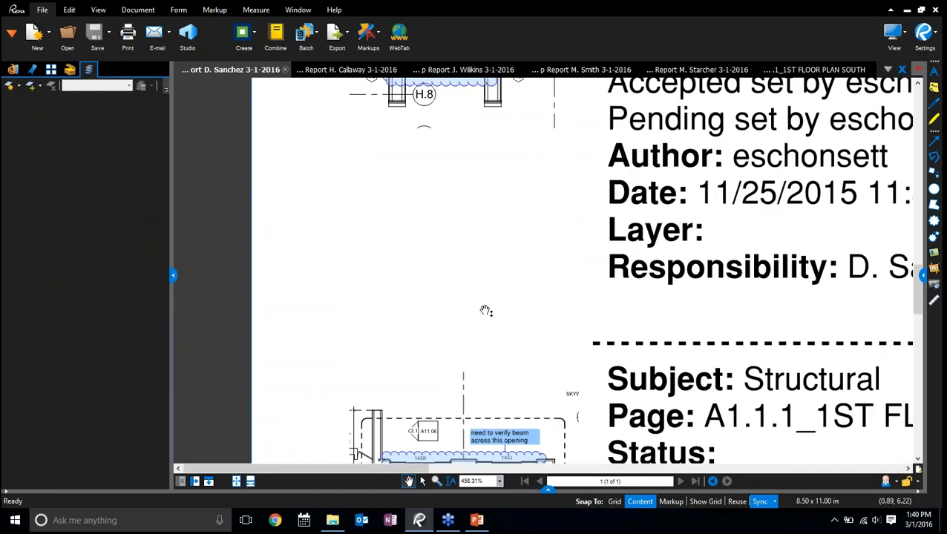
{"action": "scroll", "coordinate": [486, 311], "scroll_direction": "down", "scroll_amount": 5}
{"action": "left_click", "coordinate": [457, 261]}
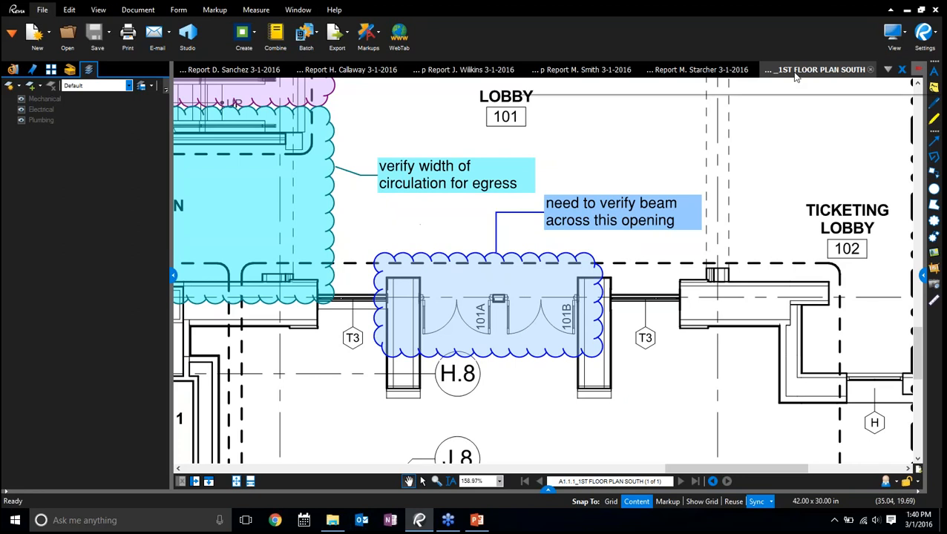
{"action": "key", "text": "ctrl"}
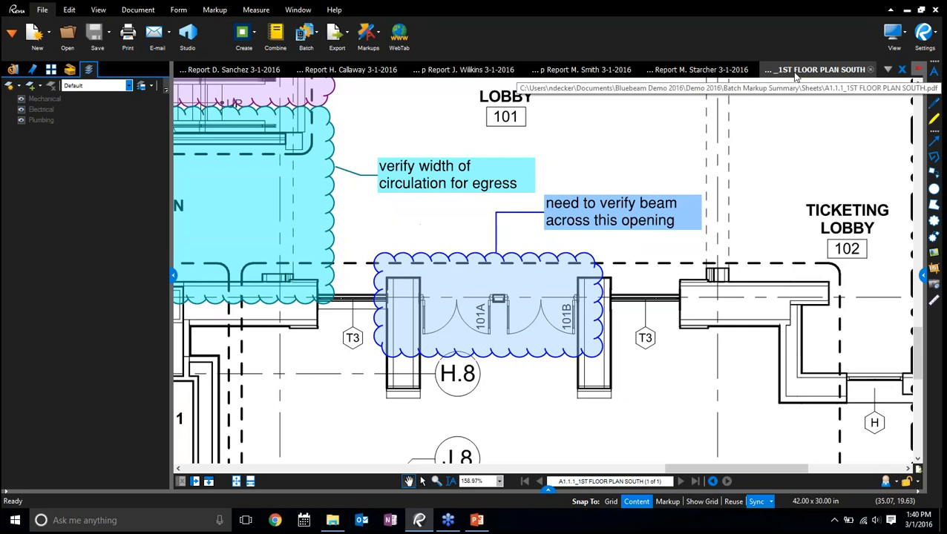
Start an e-mail with the first report attached and close the message without sending it
{"action": "left_click", "coordinate": [227, 70]}
{"action": "left_click", "coordinate": [155, 34]}
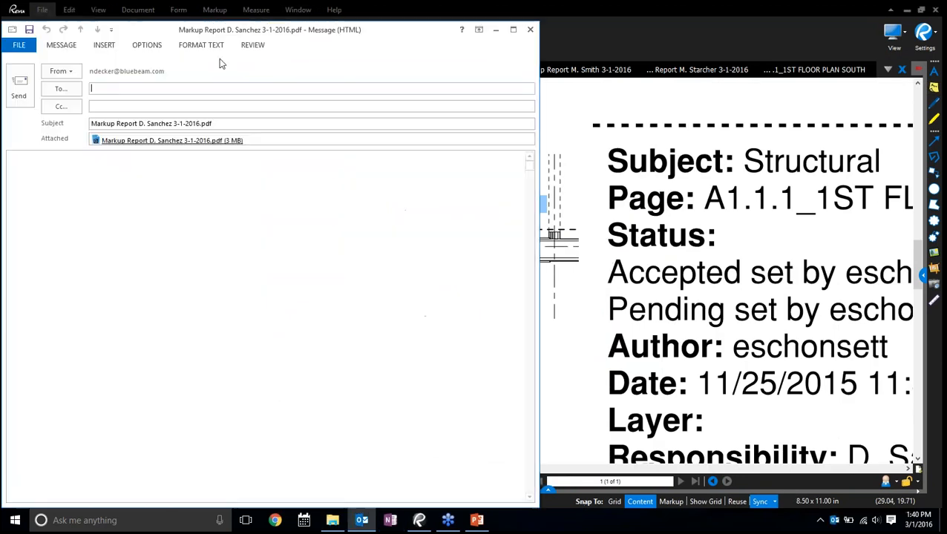
{"action": "left_click", "coordinate": [530, 30]}
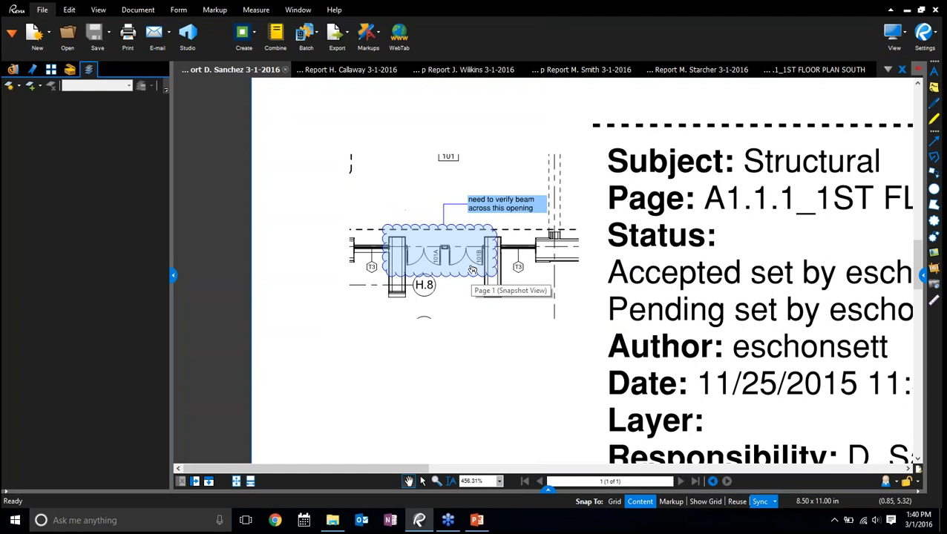
Close all the other open documents and the first report itself
{"action": "left_click_drag", "start_coordinate": [734, 310], "coordinate": [619, 298]}
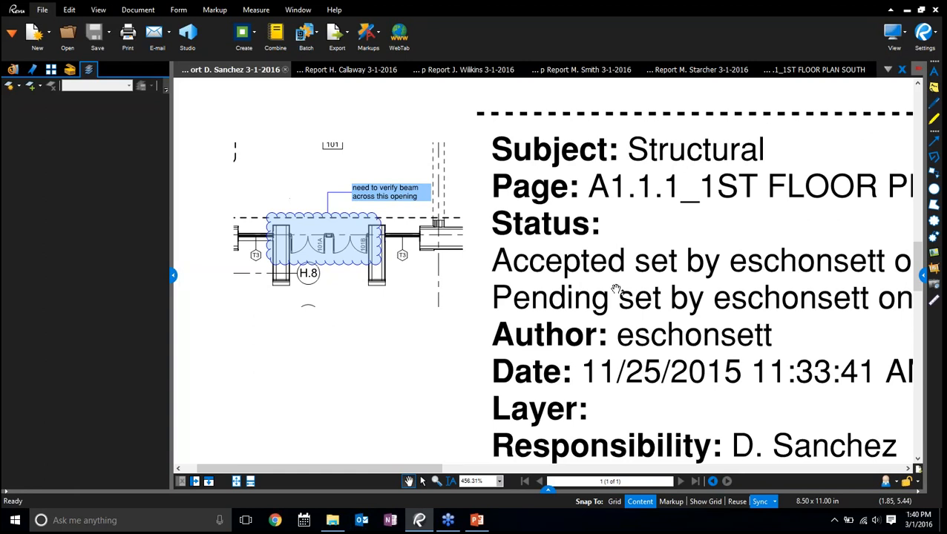
{"action": "right_click", "coordinate": [232, 78]}
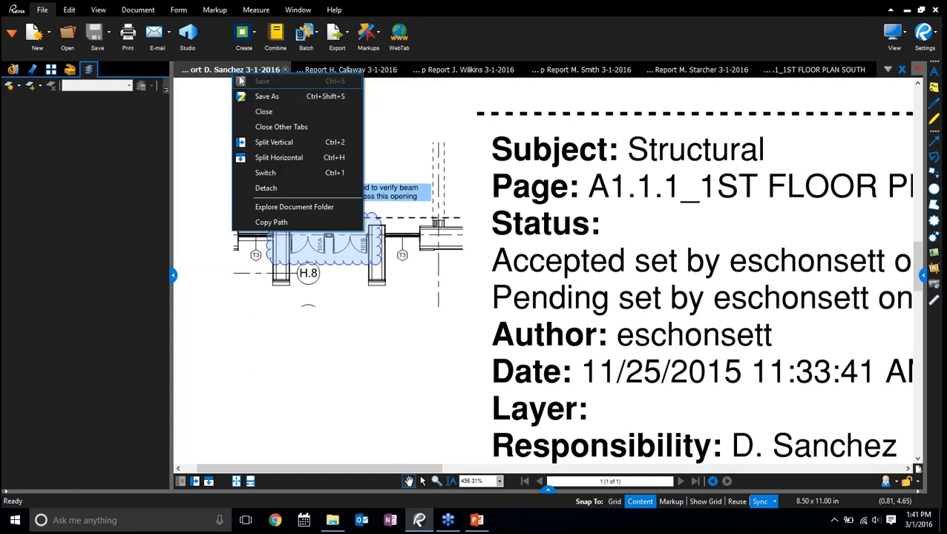
{"action": "left_click", "coordinate": [280, 128]}
{"action": "left_click", "coordinate": [317, 69]}
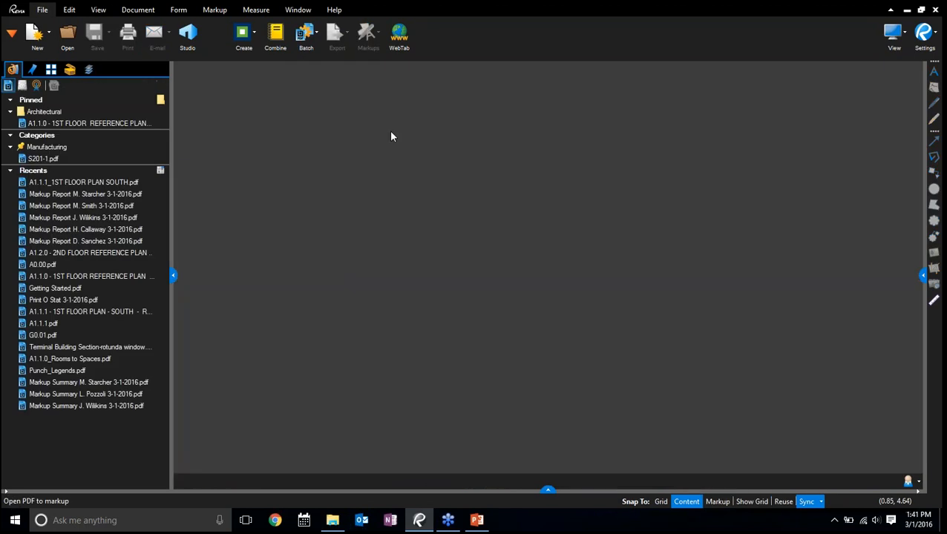
Switch to PowerPoint, show the New Features slide as a slide show, exit it and return to Bluebeam Revu
{"action": "left_click", "coordinate": [477, 520]}
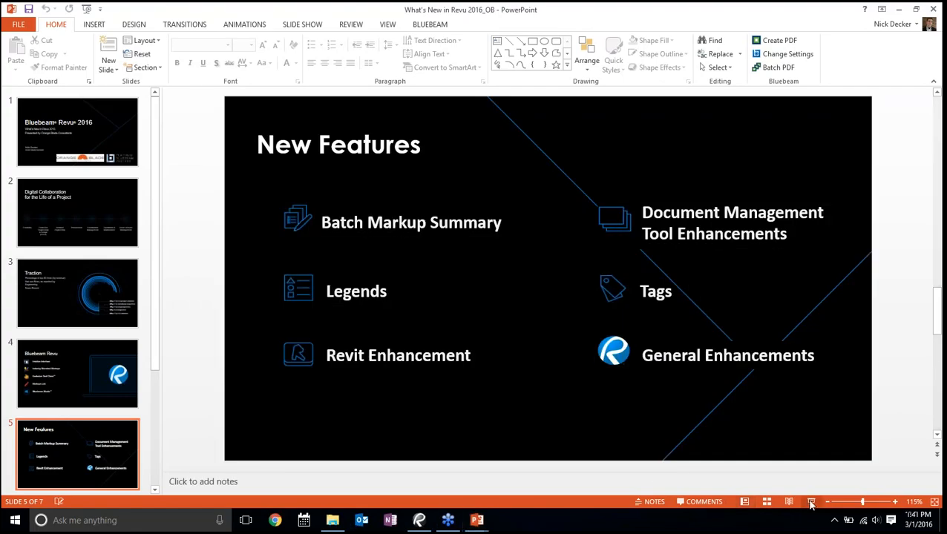
{"action": "left_click", "coordinate": [811, 503]}
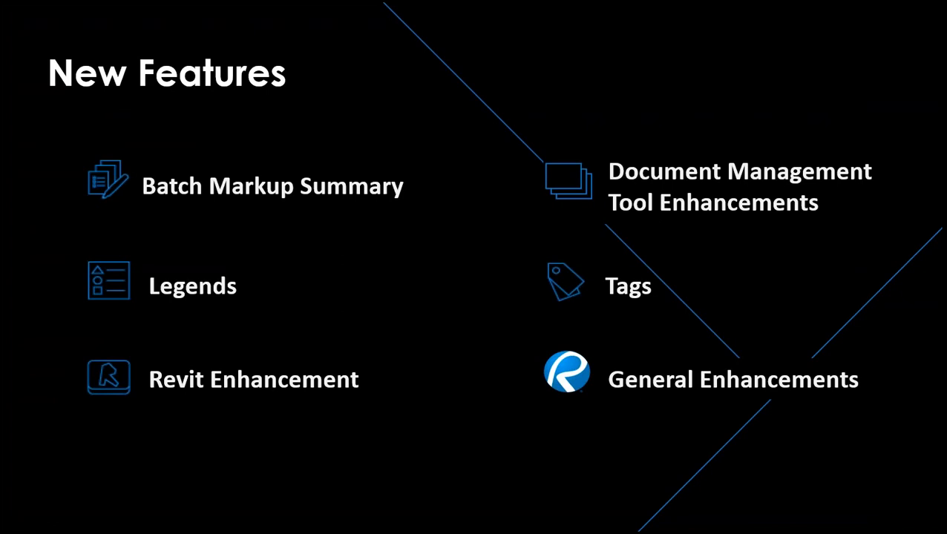
{"action": "key", "text": "Escape"}
{"action": "left_click", "coordinate": [419, 520]}
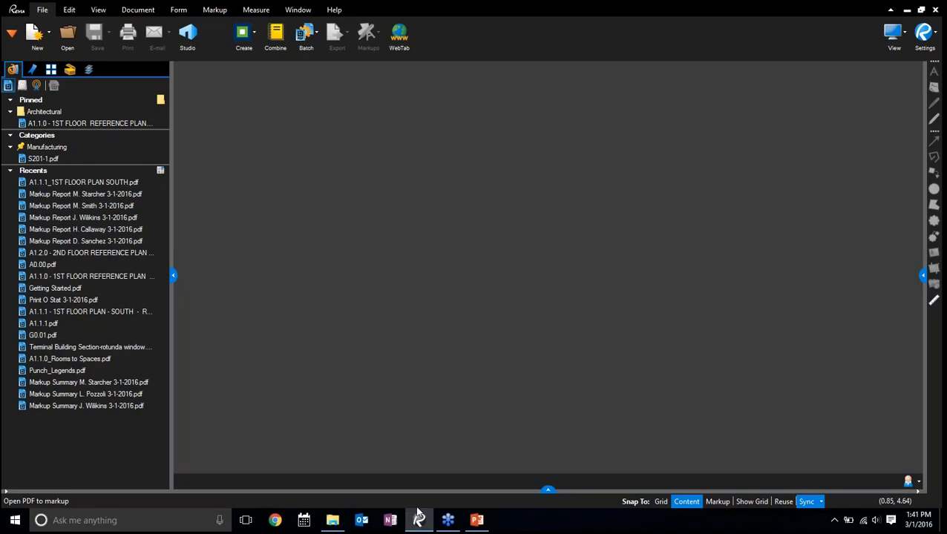
Open the PDF "A1.2.0 - 2ND FLOOR REFERENCE PLAN takeoff legend" from the Legends folder of Demo 2016
{"action": "mouse_move", "coordinate": [47, 198]}
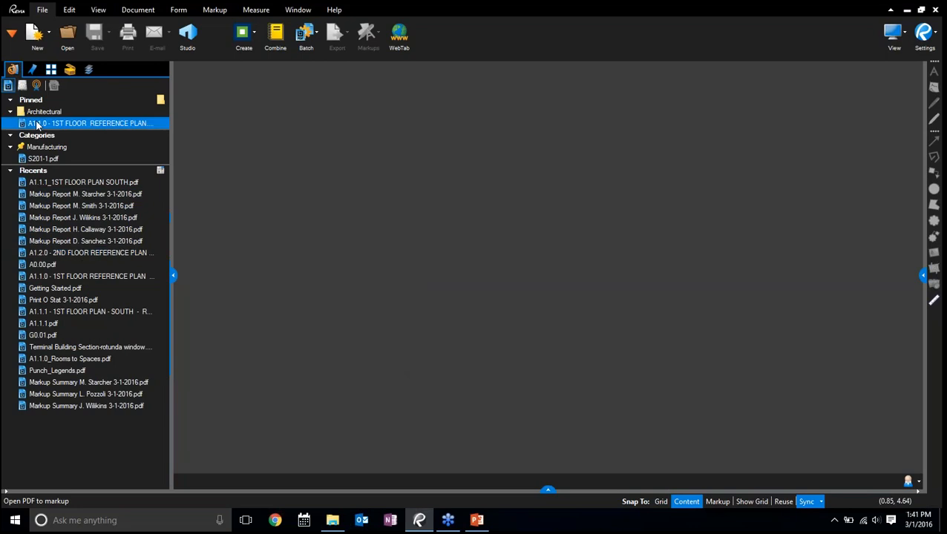
{"action": "left_click", "coordinate": [67, 37]}
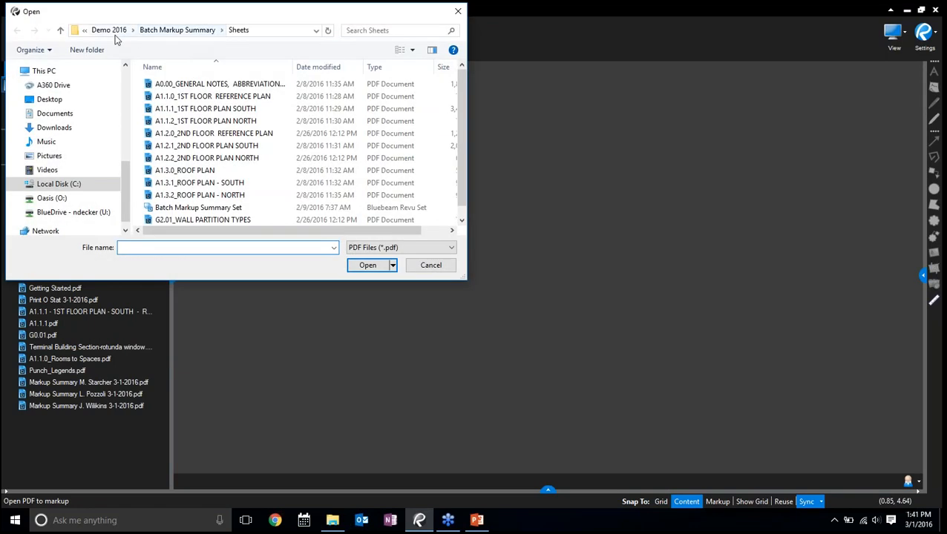
{"action": "left_click", "coordinate": [115, 29]}
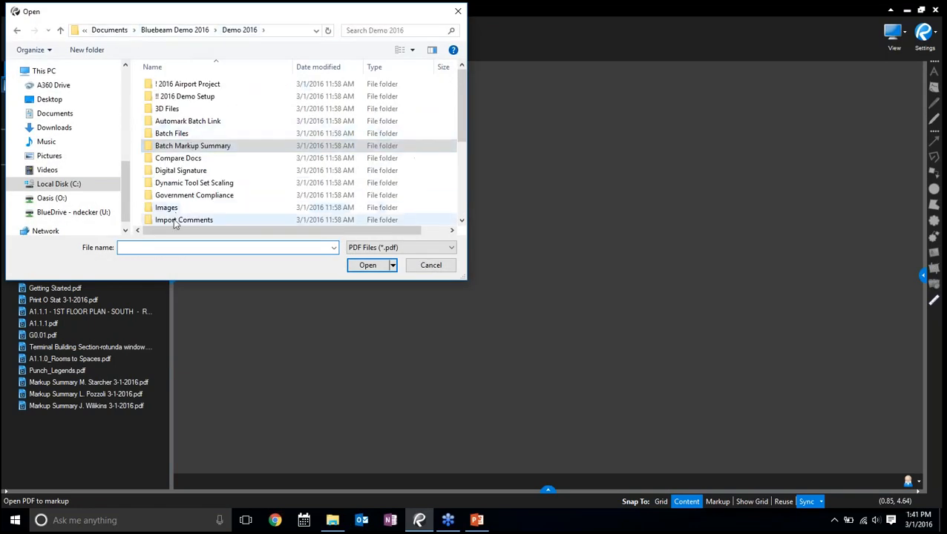
{"action": "scroll", "coordinate": [184, 182], "scroll_direction": "down", "scroll_amount": 2}
{"action": "double_click", "coordinate": [183, 172]}
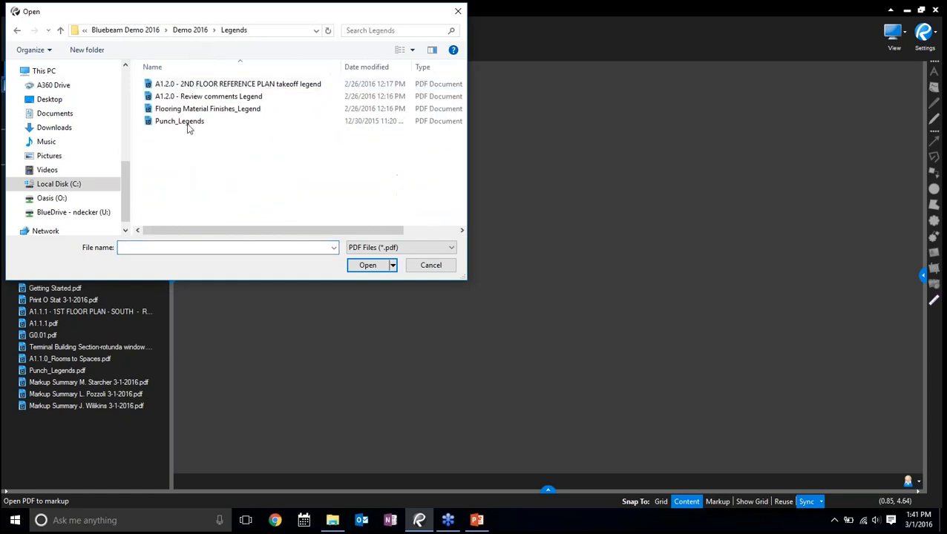
{"action": "double_click", "coordinate": [197, 85]}
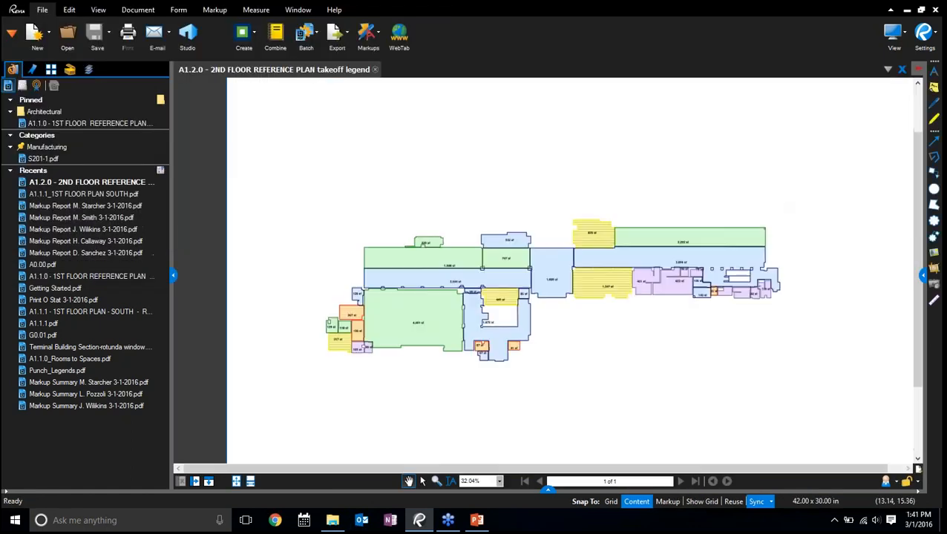
Zoom in on the coloured floor plan, hide the file access panel and show the markups list
{"action": "scroll", "coordinate": [698, 222], "scroll_direction": "up", "scroll_amount": 1}
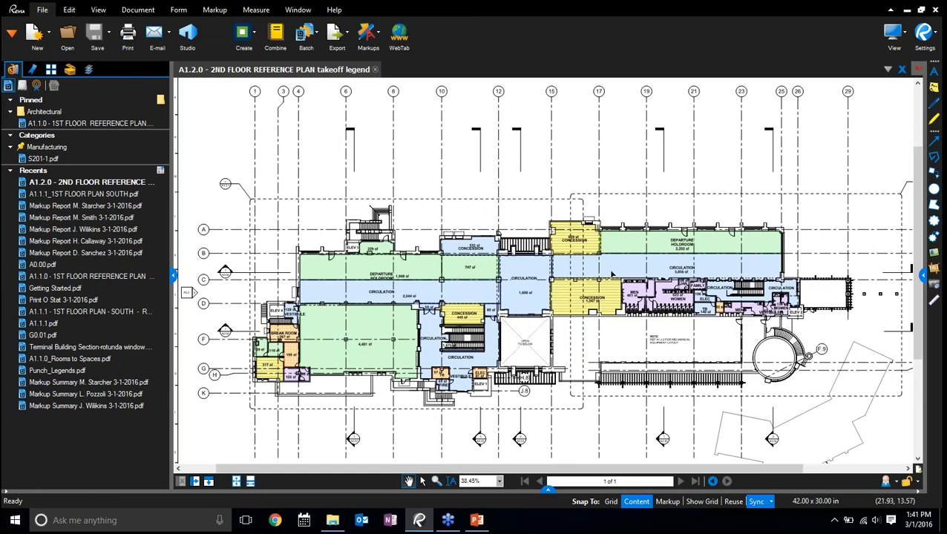
{"action": "scroll", "coordinate": [611, 274], "scroll_direction": "up", "scroll_amount": 3}
{"action": "left_click", "coordinate": [173, 276]}
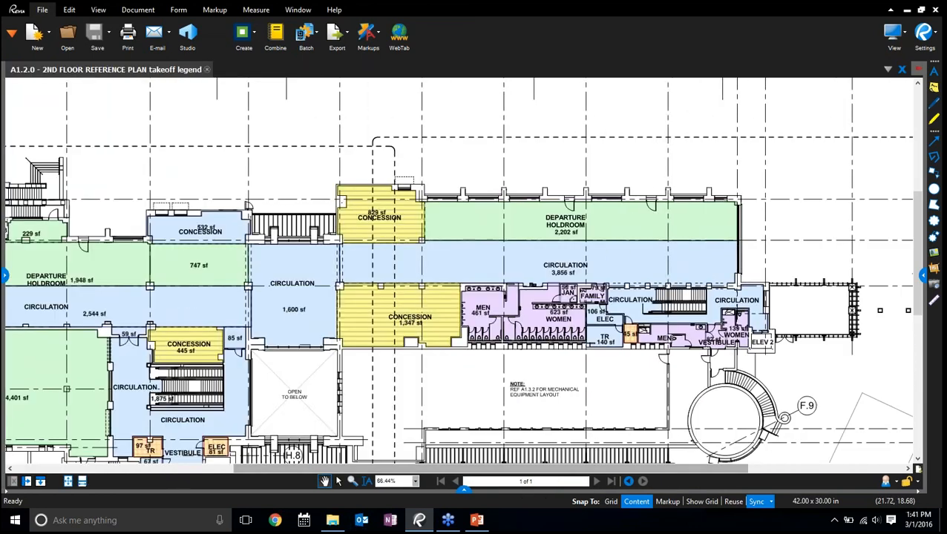
{"action": "left_click", "coordinate": [464, 489]}
Locate a polished concrete takeoff and the 1,347 sf walnut hardwood flooring takeoff on the plan from the markups list
{"action": "scroll", "coordinate": [478, 456], "scroll_direction": "down", "scroll_amount": 6}
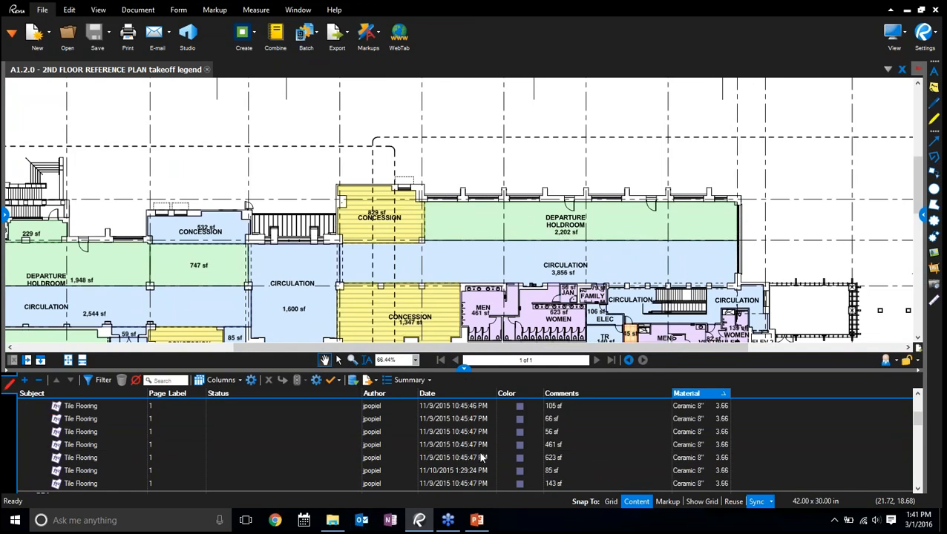
{"action": "scroll", "coordinate": [523, 457], "scroll_direction": "down", "scroll_amount": 1}
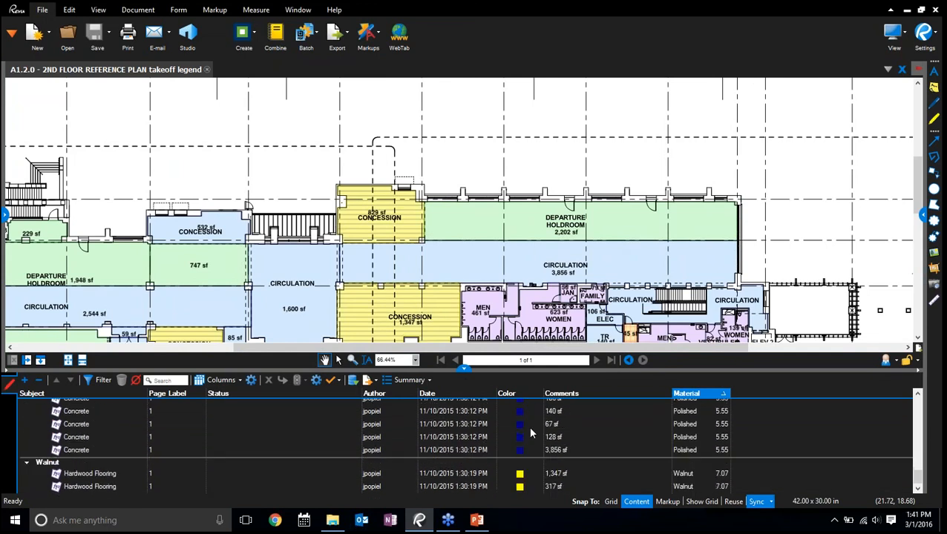
{"action": "left_click", "coordinate": [567, 440]}
{"action": "left_click", "coordinate": [568, 424]}
{"action": "left_click", "coordinate": [568, 401]}
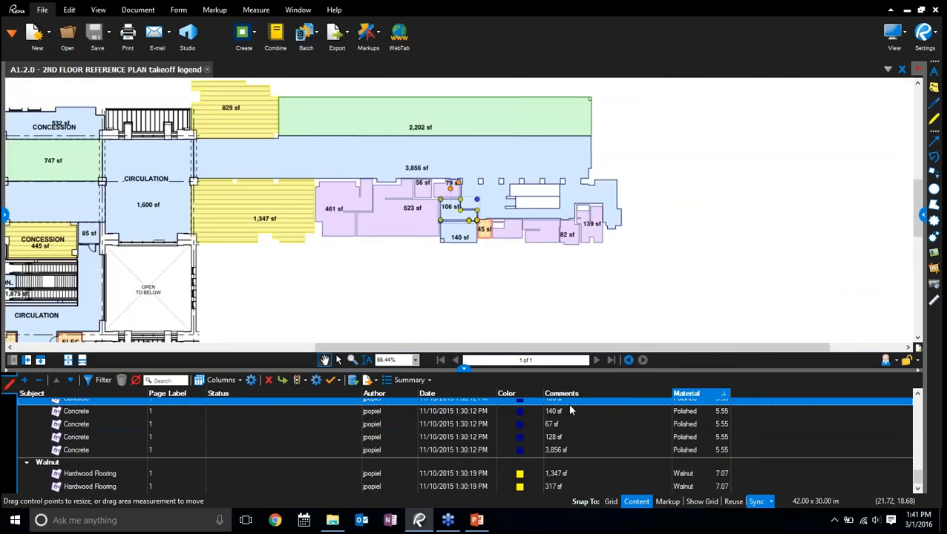
{"action": "left_click", "coordinate": [570, 473]}
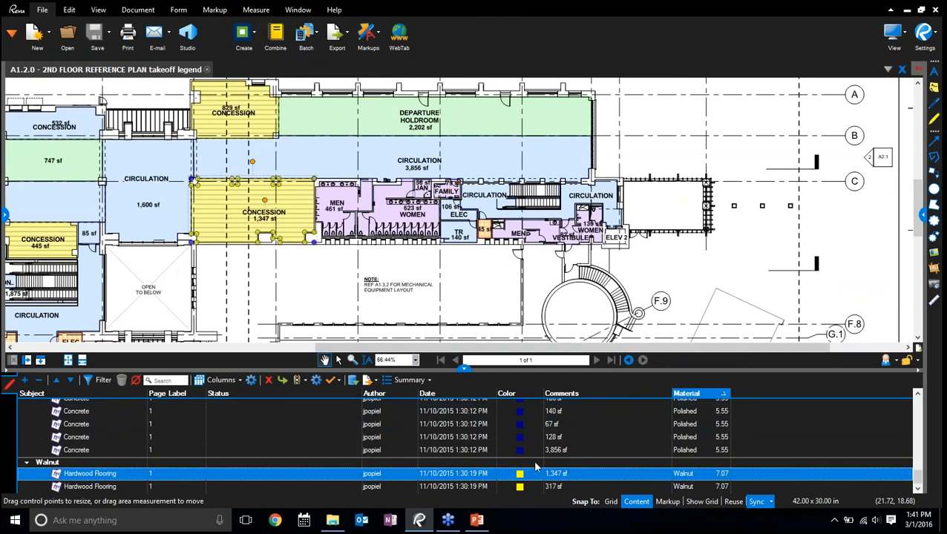
Sort the markups list by subject and collapse the Carpet, Concrete, Group, Hardwood Flooring and Resilient Flooring groups
{"action": "left_click", "coordinate": [26, 465]}
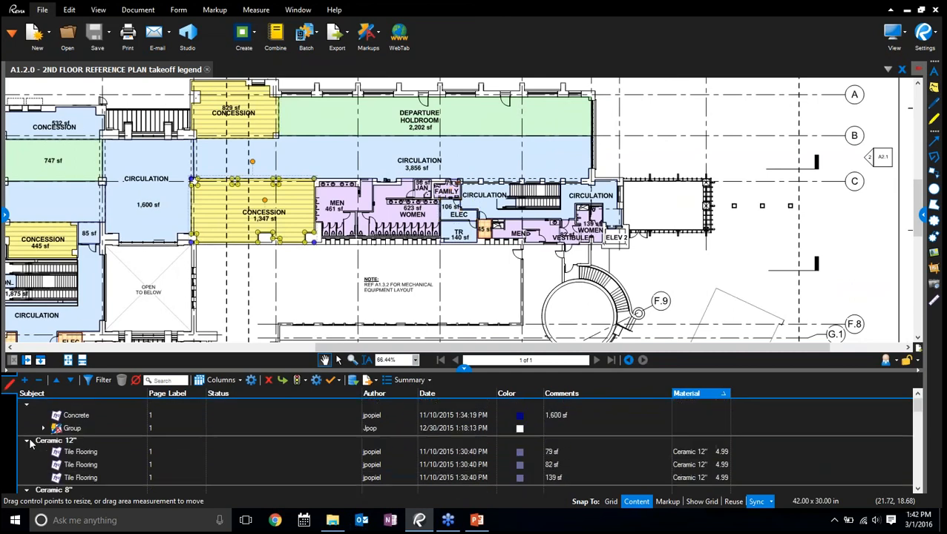
{"action": "left_click", "coordinate": [42, 392]}
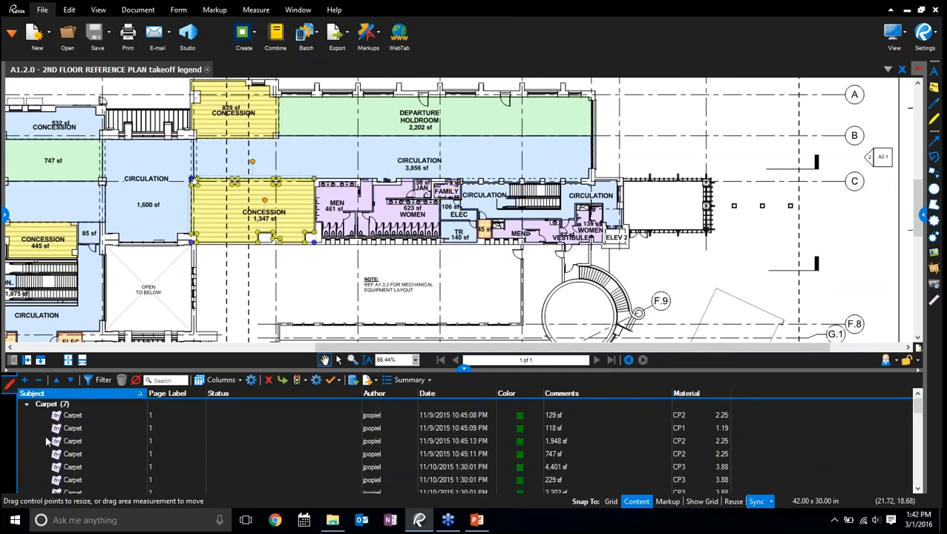
{"action": "left_click", "coordinate": [29, 404]}
{"action": "left_click", "coordinate": [27, 416]}
{"action": "left_click", "coordinate": [28, 426]}
{"action": "left_click", "coordinate": [27, 436]}
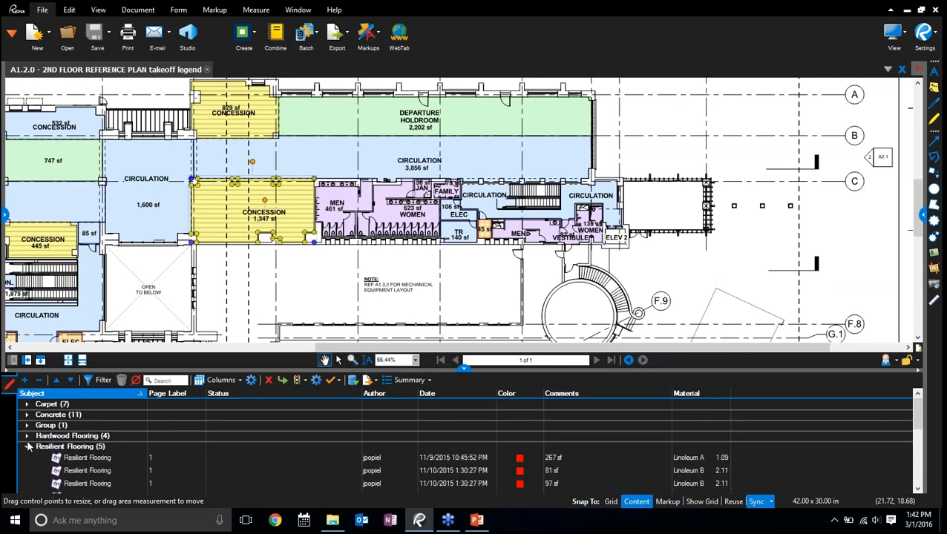
{"action": "left_click", "coordinate": [27, 447]}
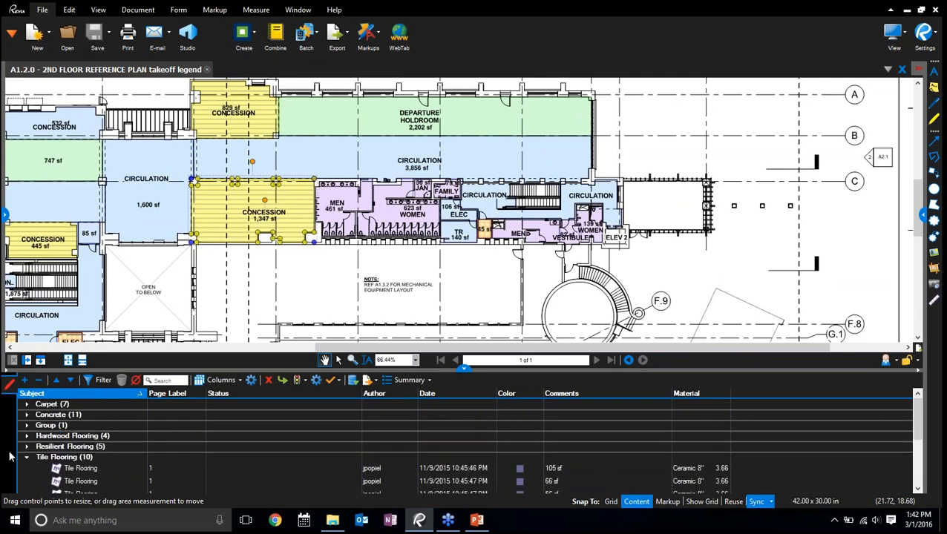
Expand the Carpet group, locate the 1,948 sf carpet takeoff and examine the flooring takeoffs across the whole plan
{"action": "left_click", "coordinate": [28, 404]}
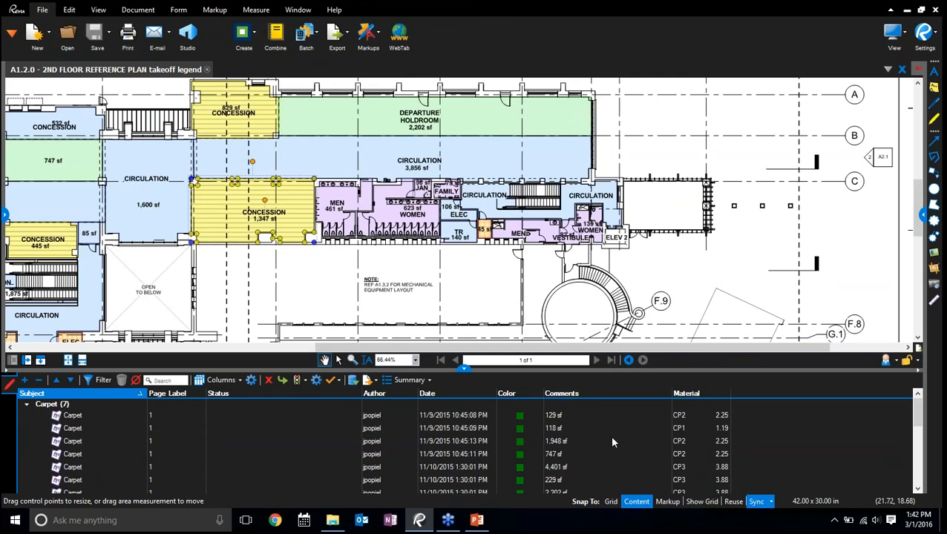
{"action": "left_click", "coordinate": [683, 416]}
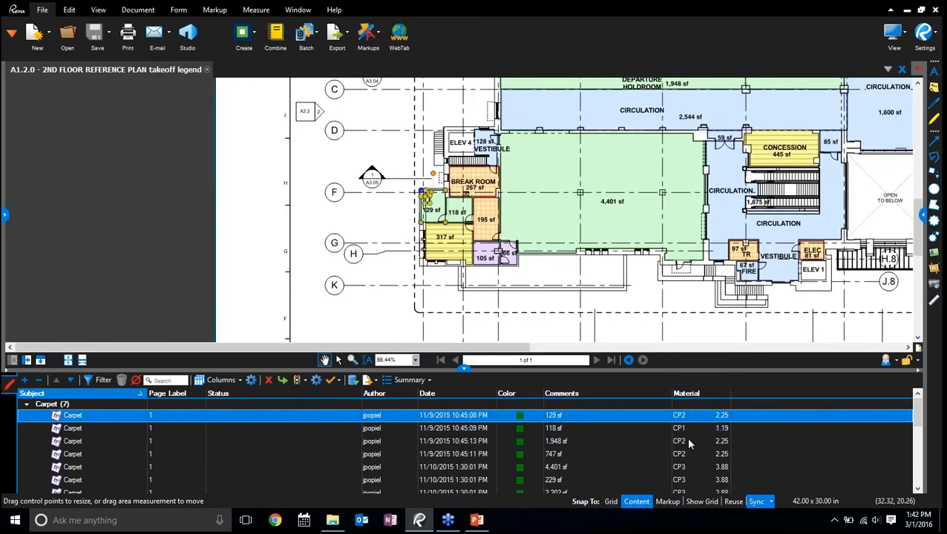
{"action": "left_click", "coordinate": [688, 442]}
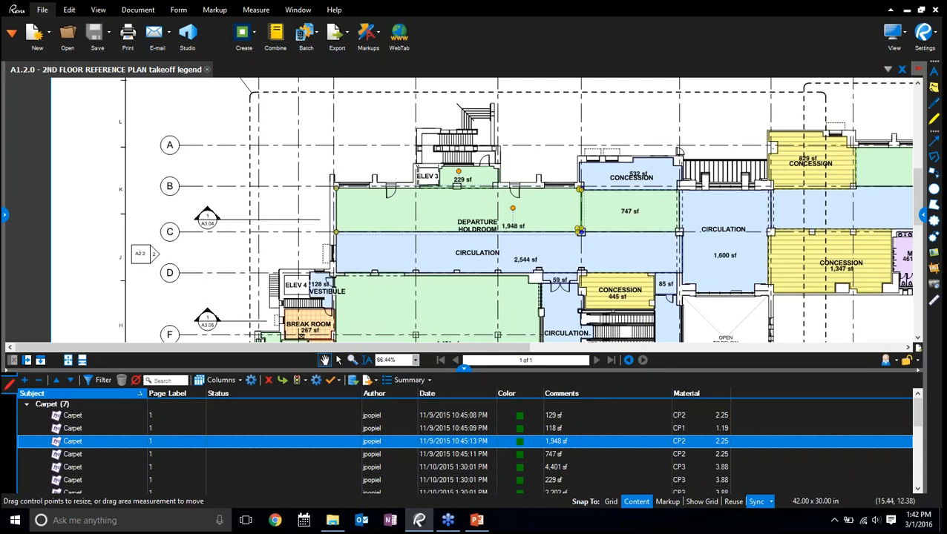
{"action": "left_click_drag", "start_coordinate": [627, 123], "coordinate": [508, 138]}
{"action": "scroll", "coordinate": [508, 138], "scroll_direction": "down", "scroll_amount": 4}
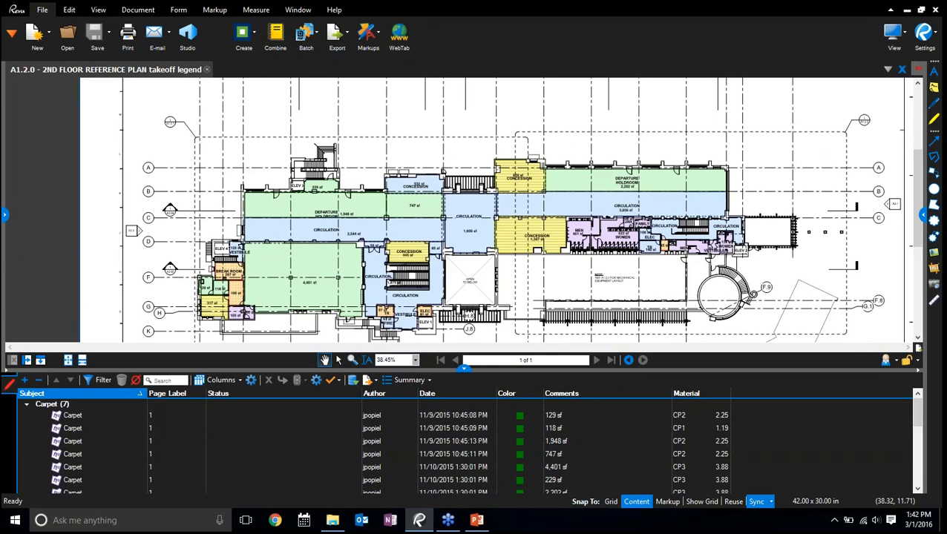
{"action": "left_click_drag", "start_coordinate": [532, 280], "coordinate": [564, 290]}
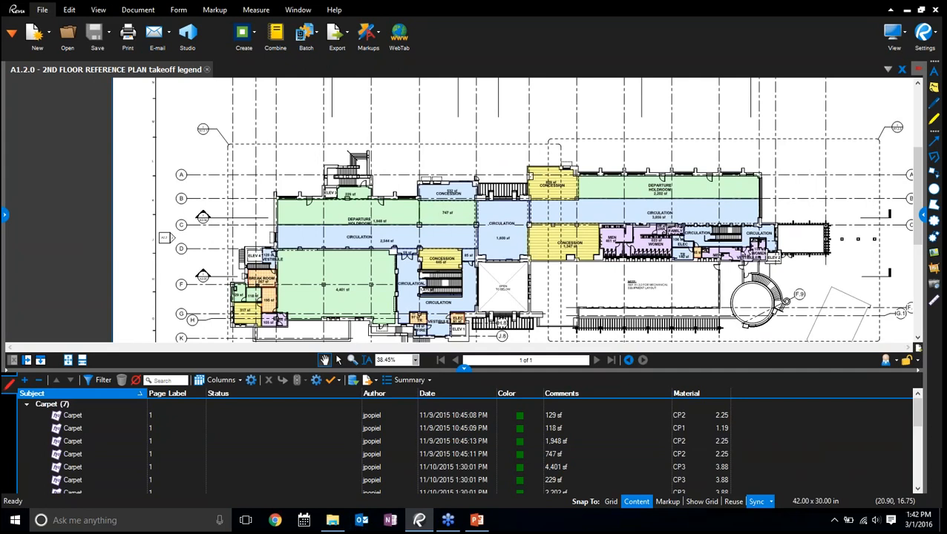
{"action": "mouse_move", "coordinate": [204, 185]}
{"action": "left_mouse_down"}
{"action": "mouse_move", "coordinate": [228, 201]}
{"action": "mouse_move", "coordinate": [217, 159]}
{"action": "left_mouse_up"}
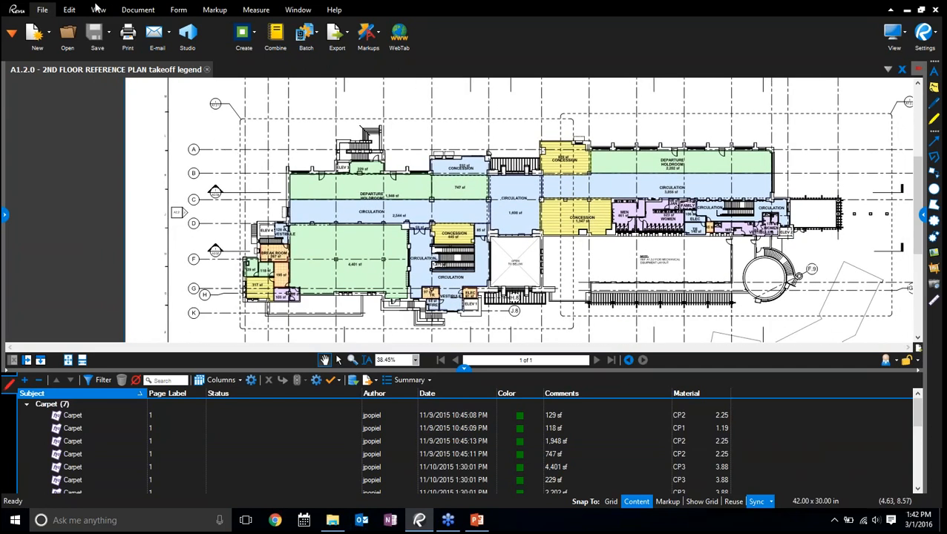
Select all markups on the plan, create a new legend from them and place it between the Open to Below area and the mechanical note
{"action": "left_click", "coordinate": [69, 10]}
{"action": "left_click", "coordinate": [416, 33]}
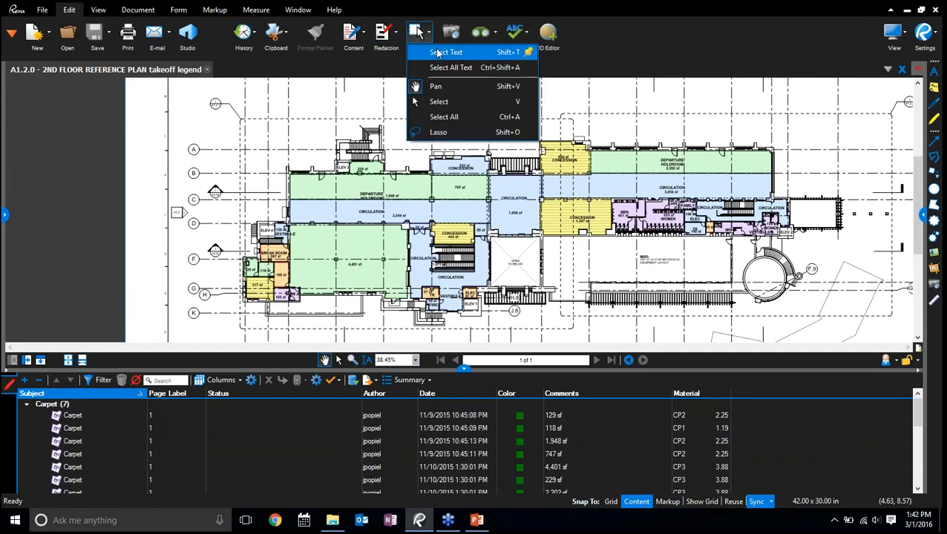
{"action": "left_click", "coordinate": [444, 117]}
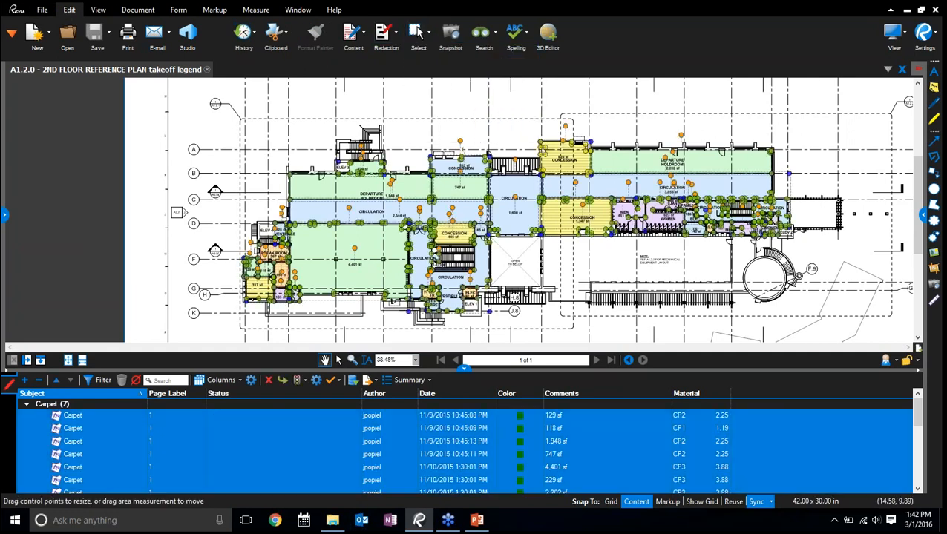
{"action": "right_click", "coordinate": [412, 198]}
{"action": "mouse_move", "coordinate": [501, 402]}
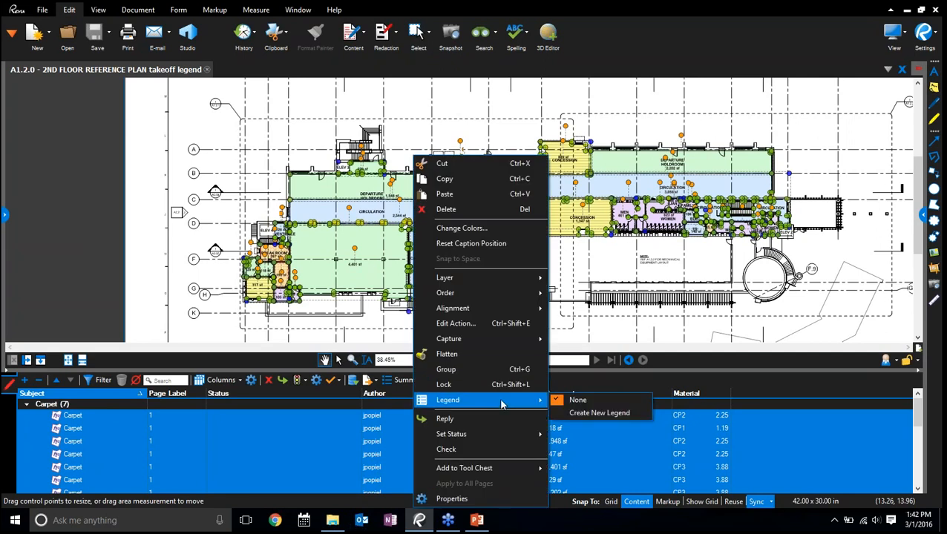
{"action": "left_click", "coordinate": [592, 414]}
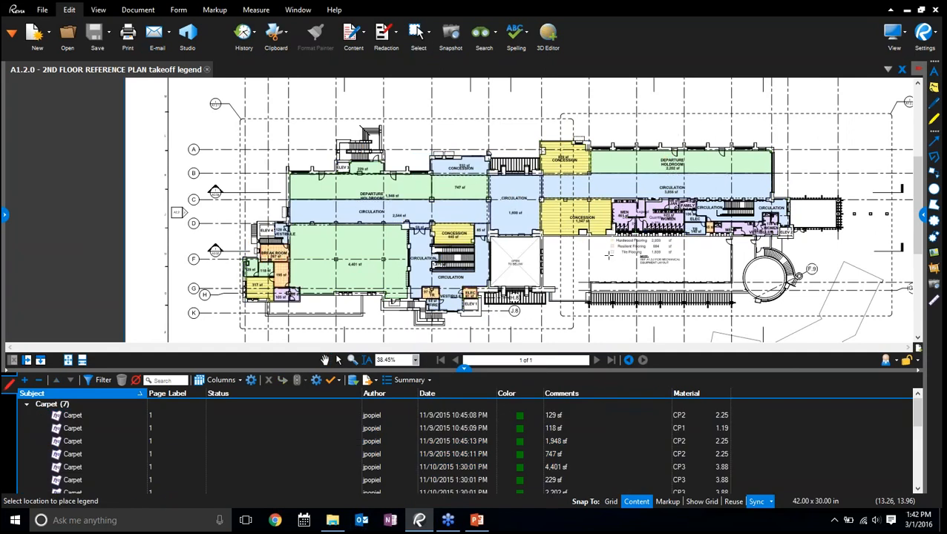
{"action": "scroll", "coordinate": [562, 294], "scroll_direction": "up", "scroll_amount": 5}
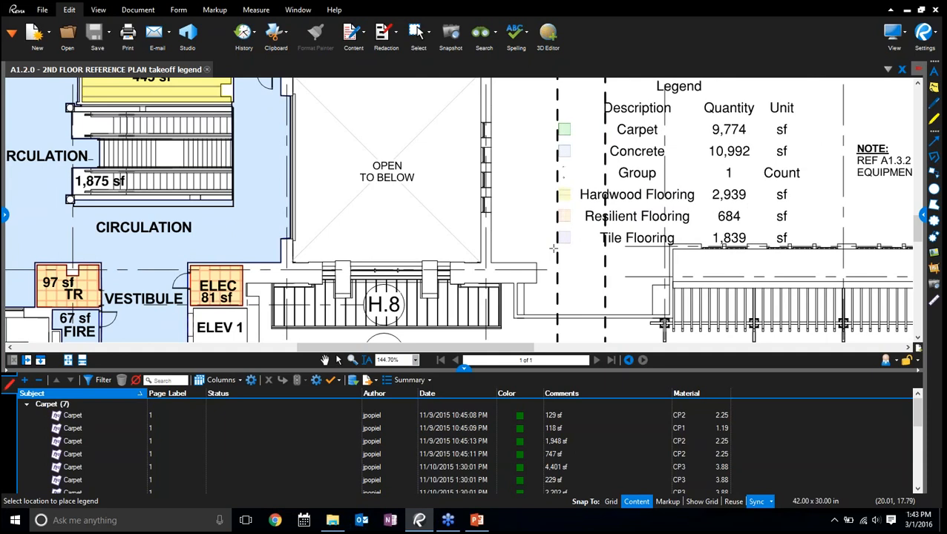
{"action": "left_click", "coordinate": [553, 247]}
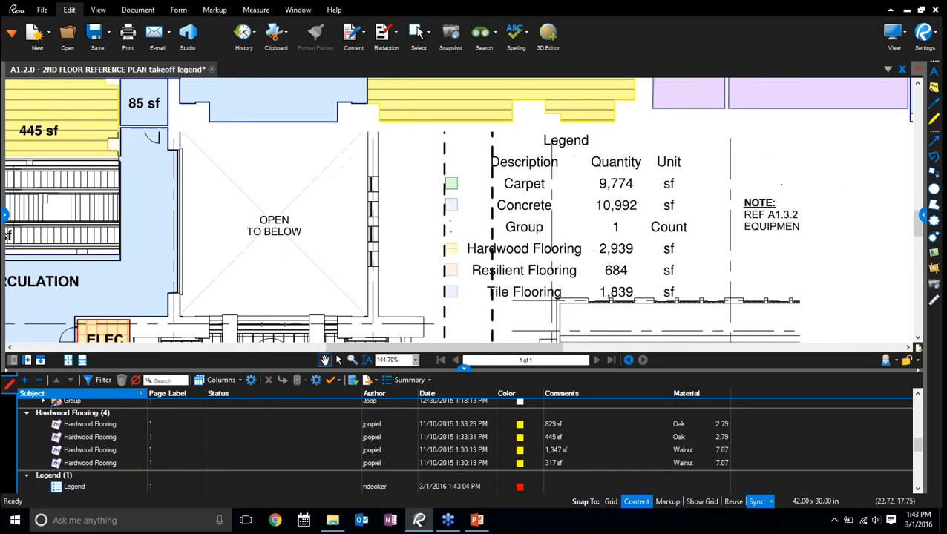
Hide the markups list and shift the legend slightly towards the Open to Below area
{"action": "left_click_drag", "start_coordinate": [514, 248], "coordinate": [472, 249]}
{"action": "left_click", "coordinate": [464, 369]}
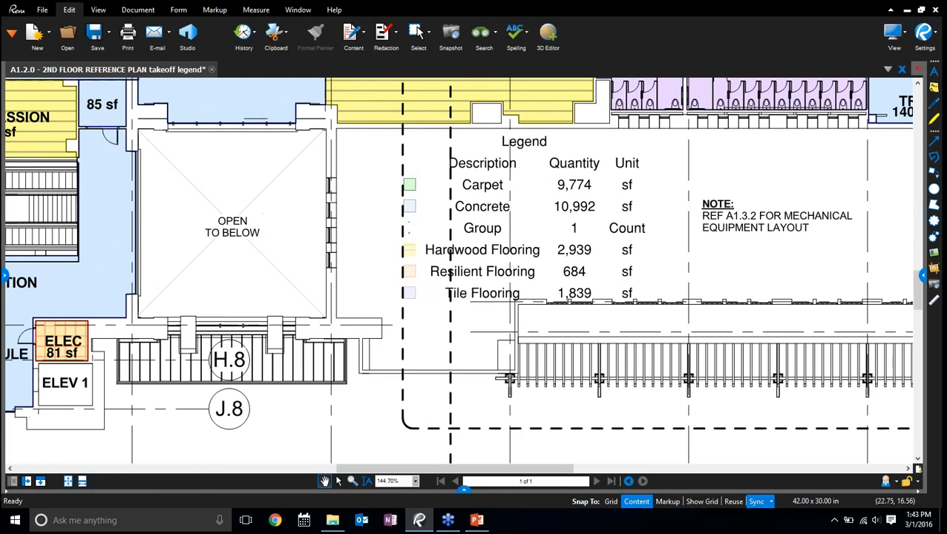
{"action": "left_click", "coordinate": [476, 189]}
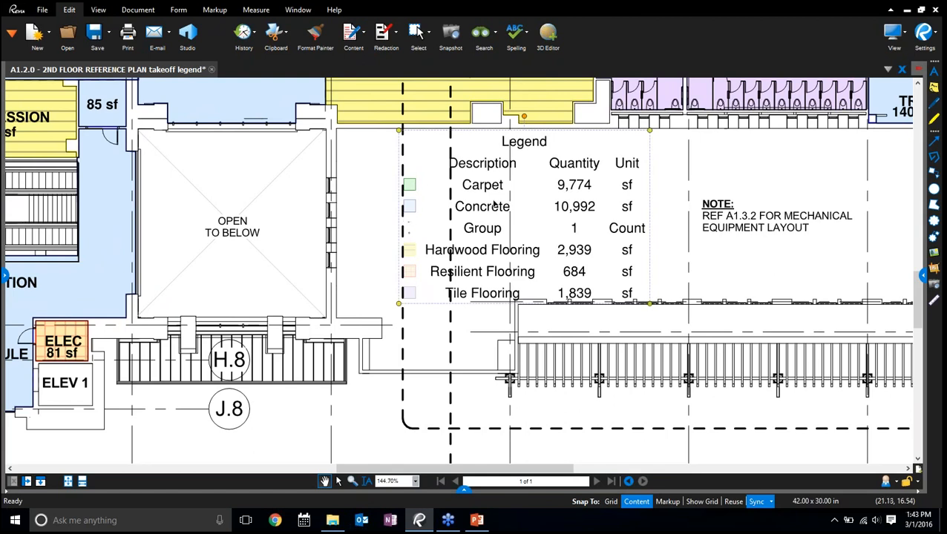
{"action": "left_click_drag", "start_coordinate": [494, 219], "coordinate": [469, 215]}
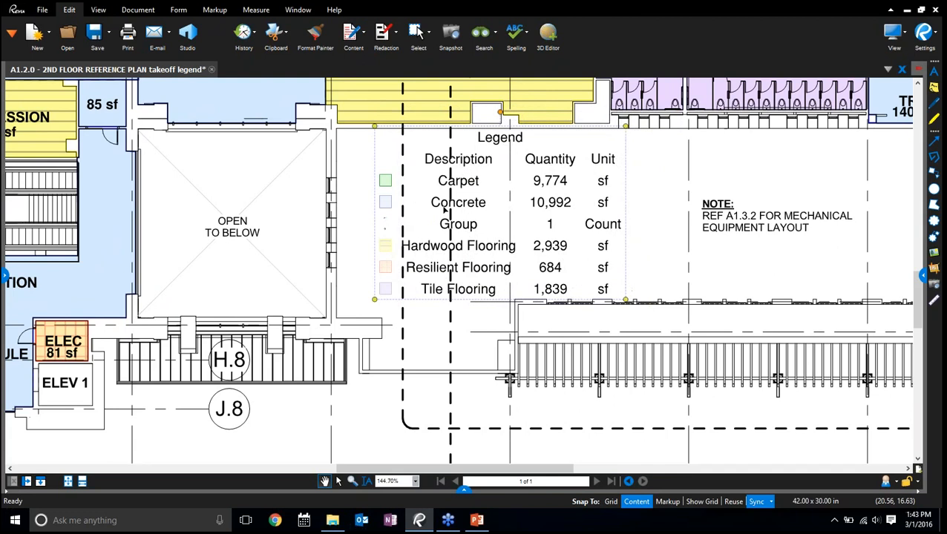
Open the legend's properties and change its title to "Takeoff"
{"action": "right_click", "coordinate": [446, 212]}
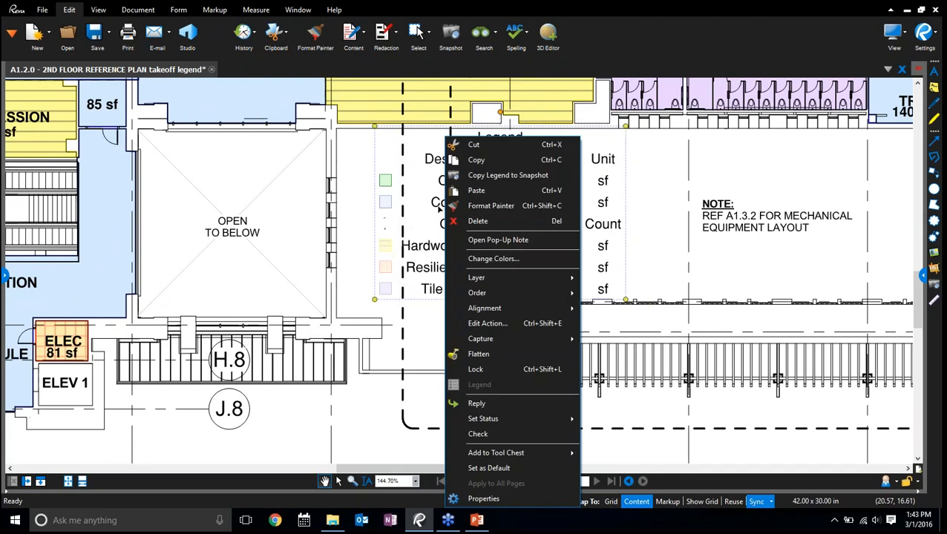
{"action": "left_click", "coordinate": [474, 499]}
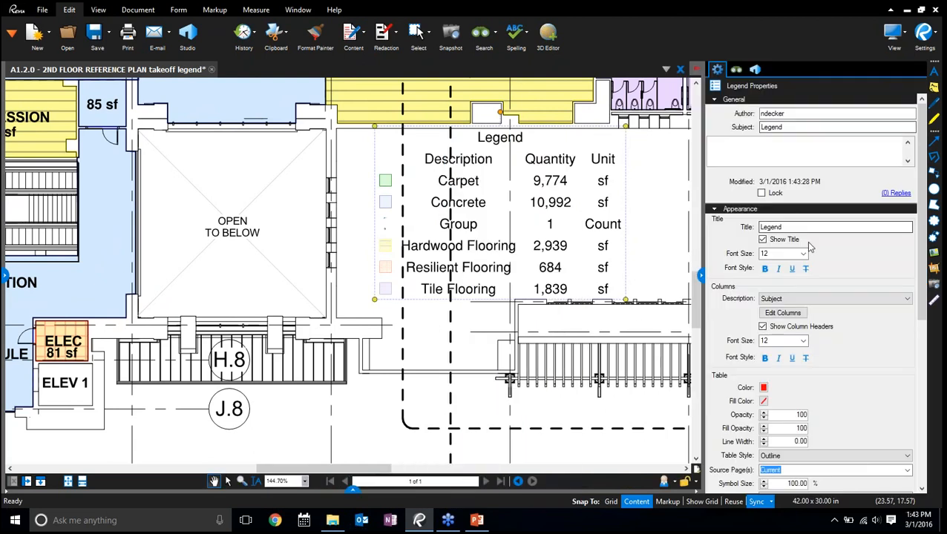
{"action": "left_click", "coordinate": [761, 227]}
{"action": "double_click", "coordinate": [761, 227]}
{"action": "type", "text": "Takeoff"}
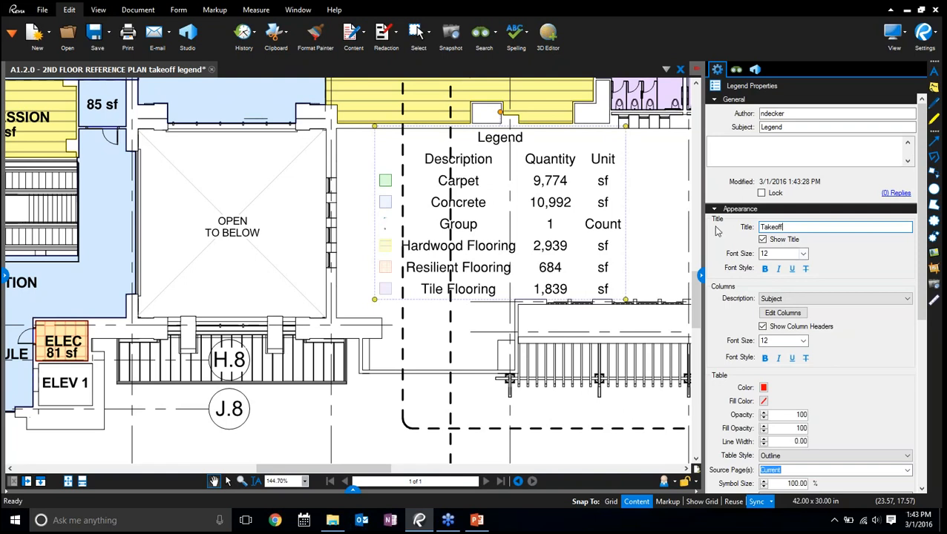
Add the Material column to the legend and move the legend over the Open to Below area
{"action": "left_click", "coordinate": [788, 312]}
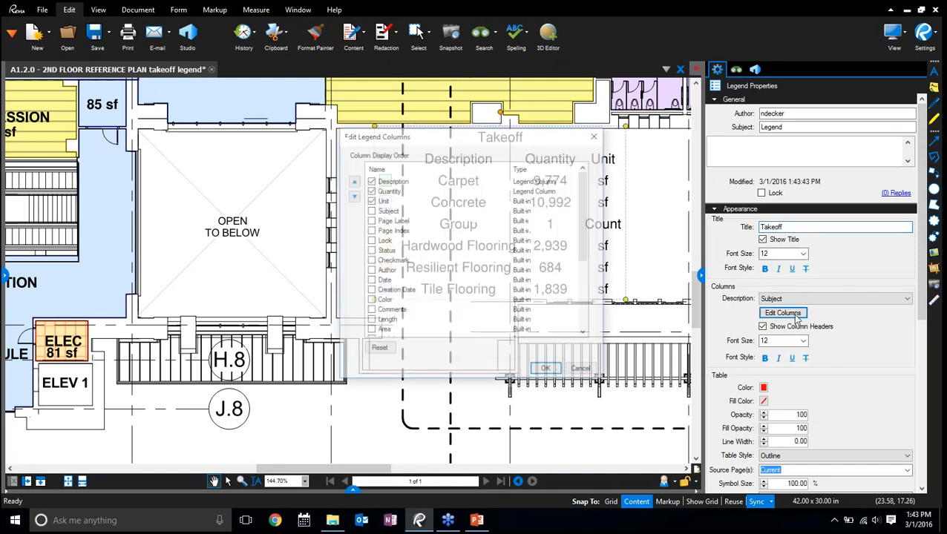
{"action": "scroll", "coordinate": [593, 241], "scroll_direction": "down", "scroll_amount": 5}
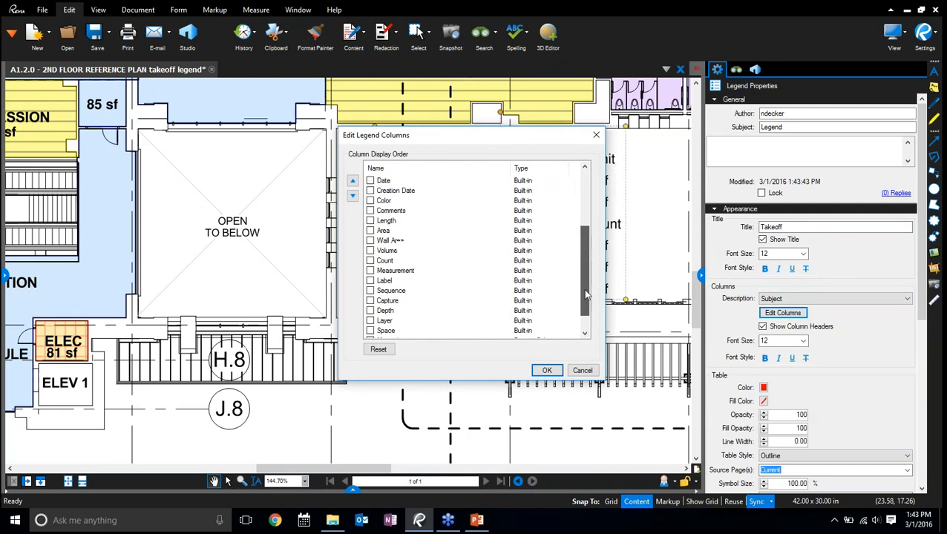
{"action": "left_click", "coordinate": [371, 321]}
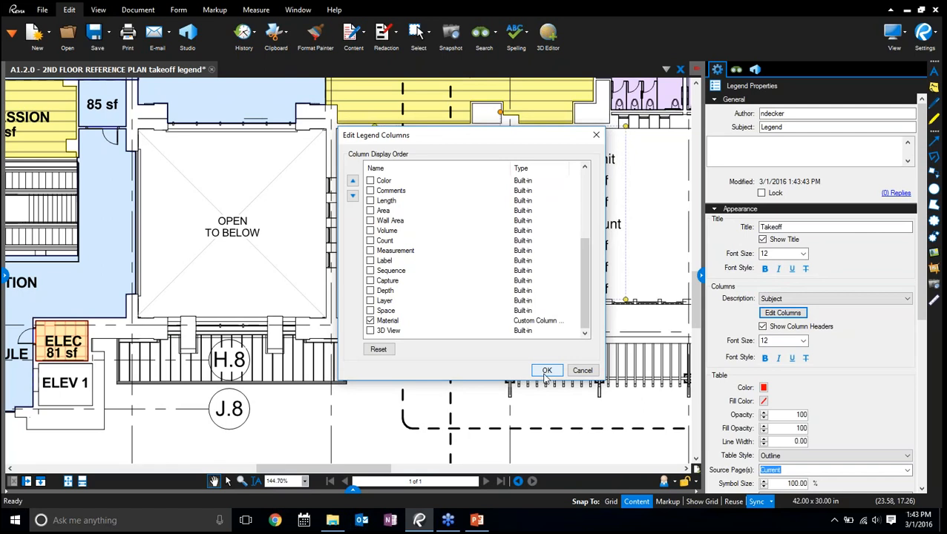
{"action": "left_click", "coordinate": [546, 370]}
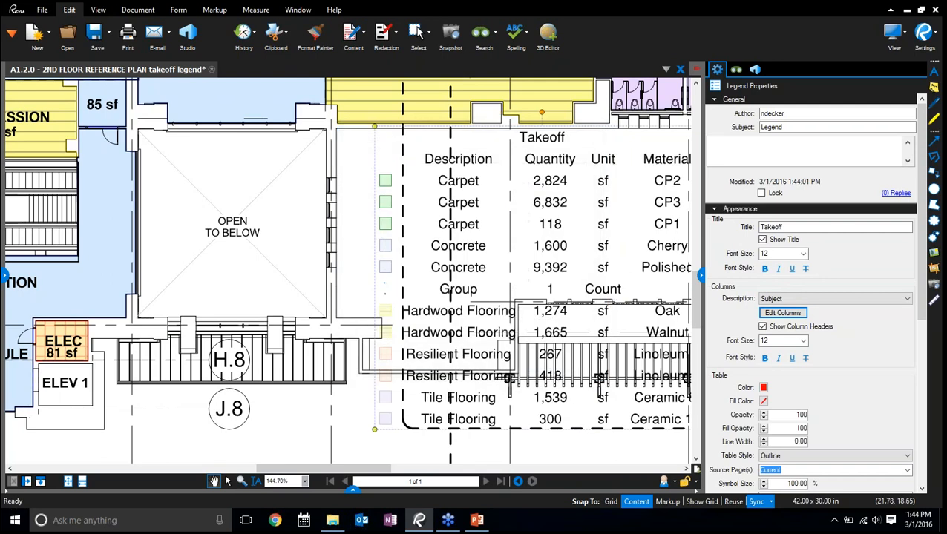
{"action": "left_click_drag", "start_coordinate": [514, 288], "coordinate": [483, 286]}
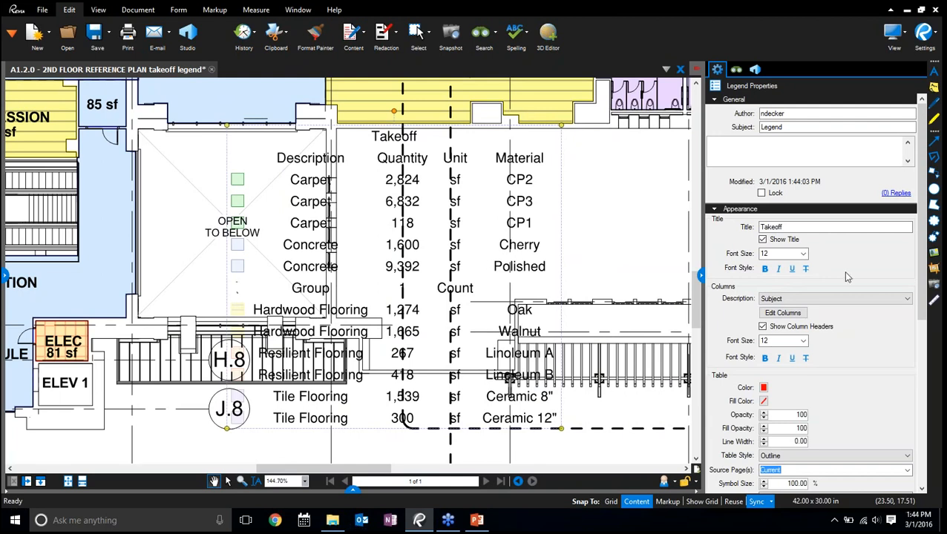
Format the legend table with a black line colour, a line width of 1.00 and a light grey fill
{"action": "scroll", "coordinate": [880, 276], "scroll_direction": "down", "scroll_amount": 3}
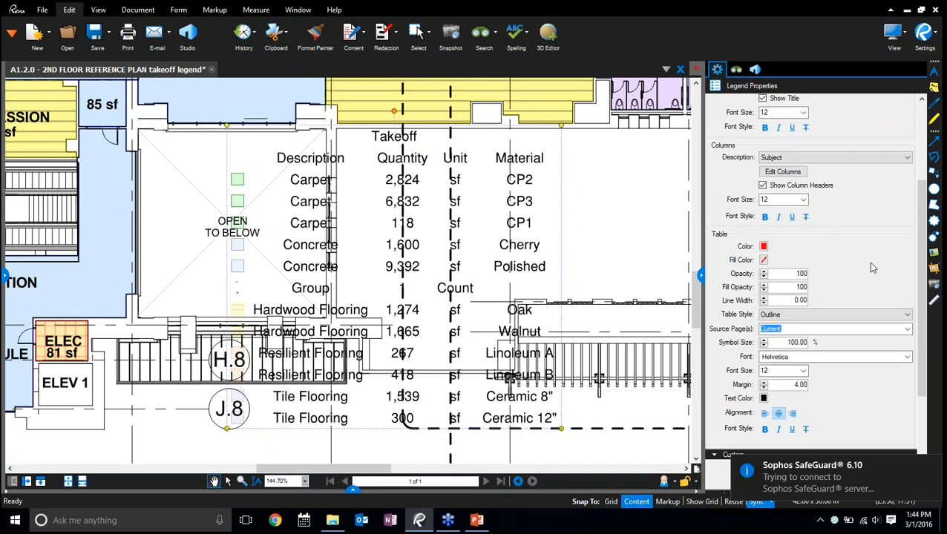
{"action": "left_click", "coordinate": [764, 246]}
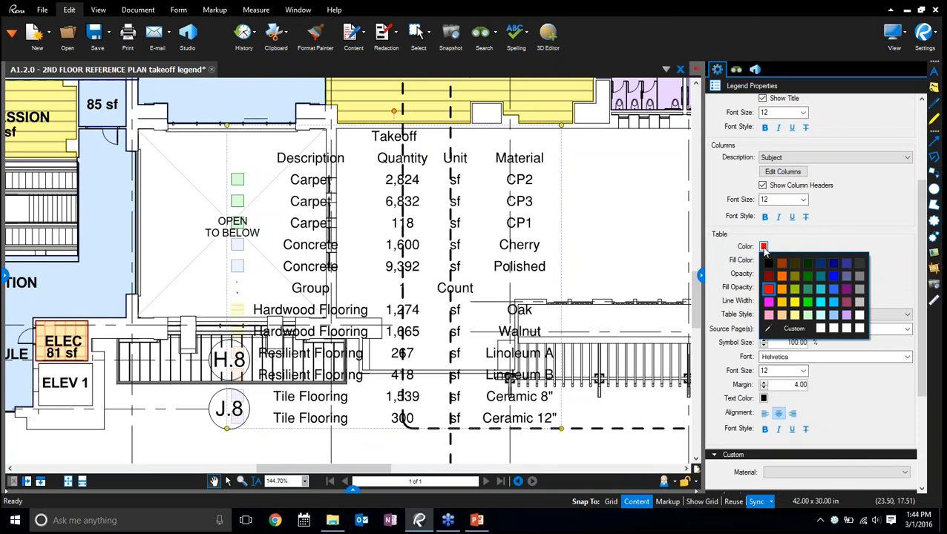
{"action": "left_click", "coordinate": [768, 264]}
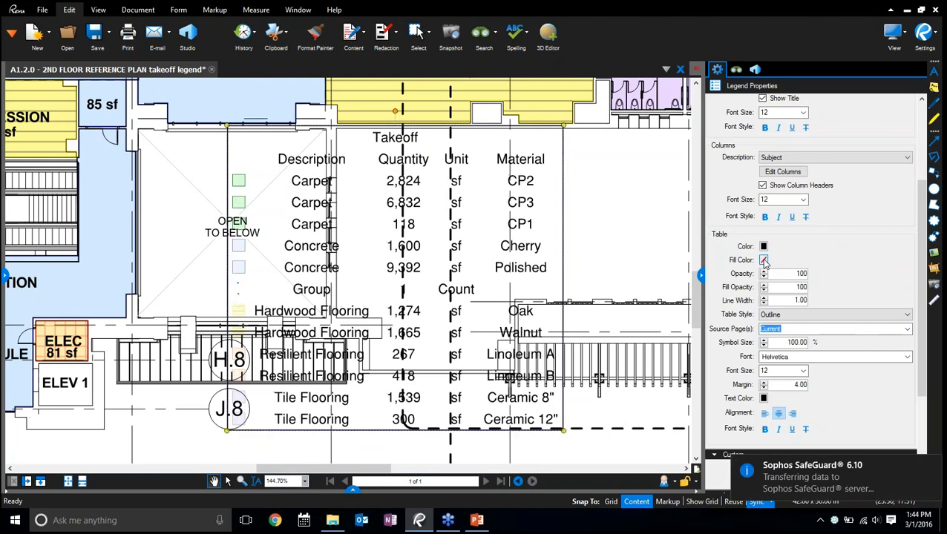
{"action": "left_click", "coordinate": [764, 298]}
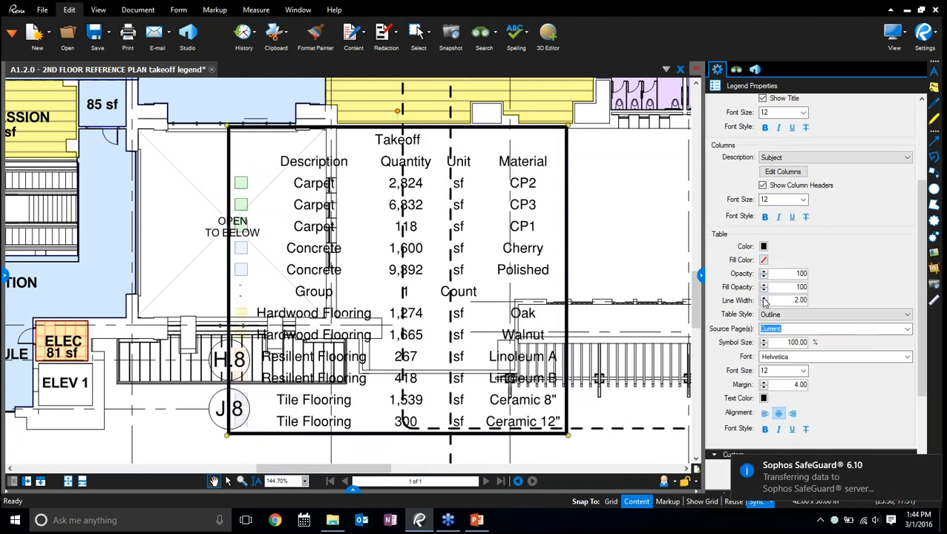
{"action": "left_click", "coordinate": [764, 302]}
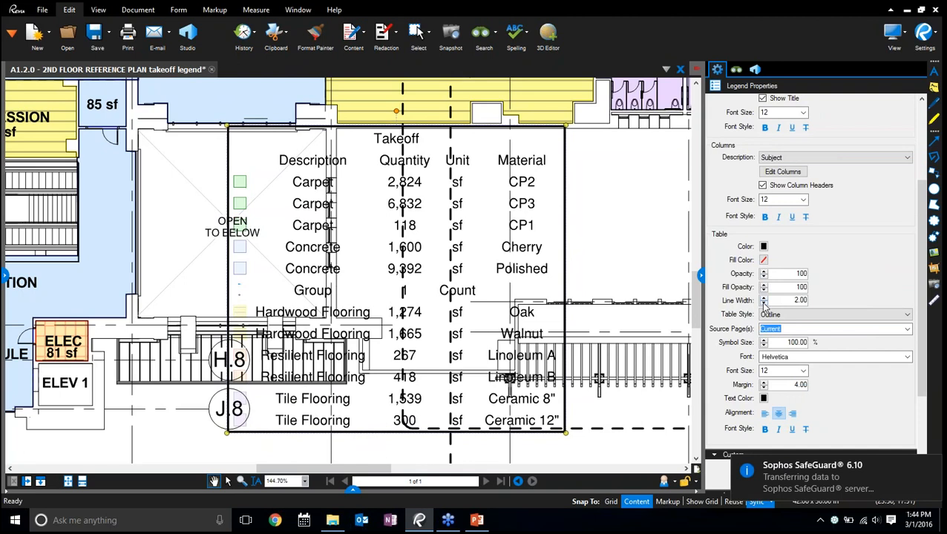
{"action": "left_click", "coordinate": [764, 261]}
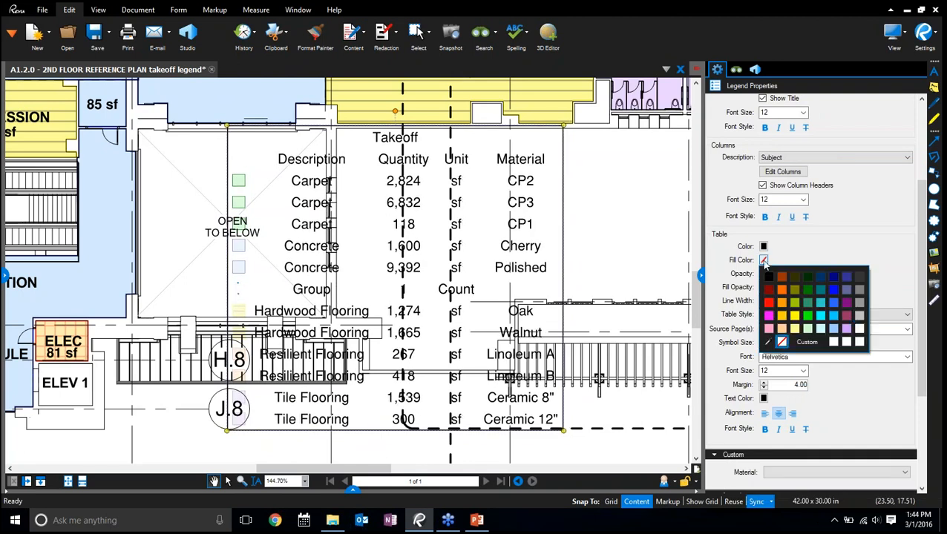
{"action": "left_click", "coordinate": [861, 318]}
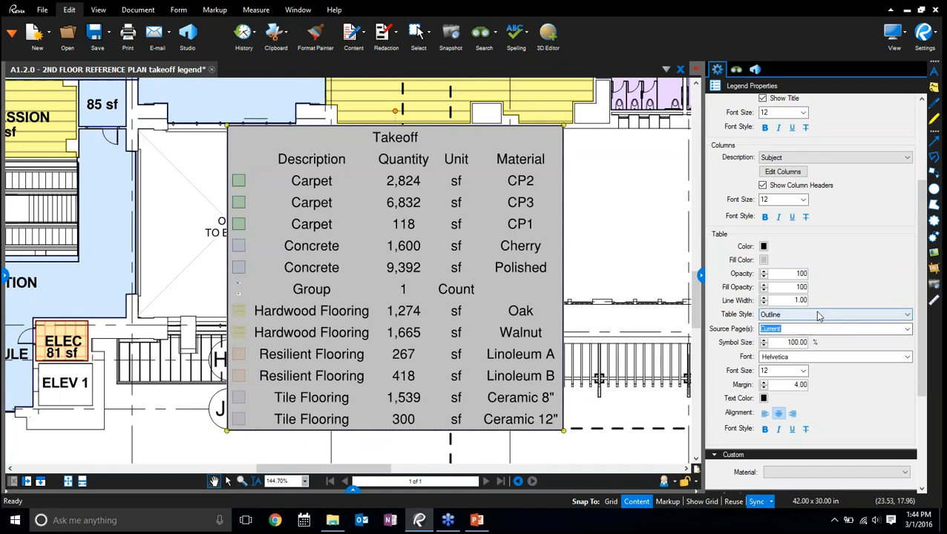
Set the legend's table style to Gridlines and save its current formatting as the default
{"action": "left_click", "coordinate": [818, 315]}
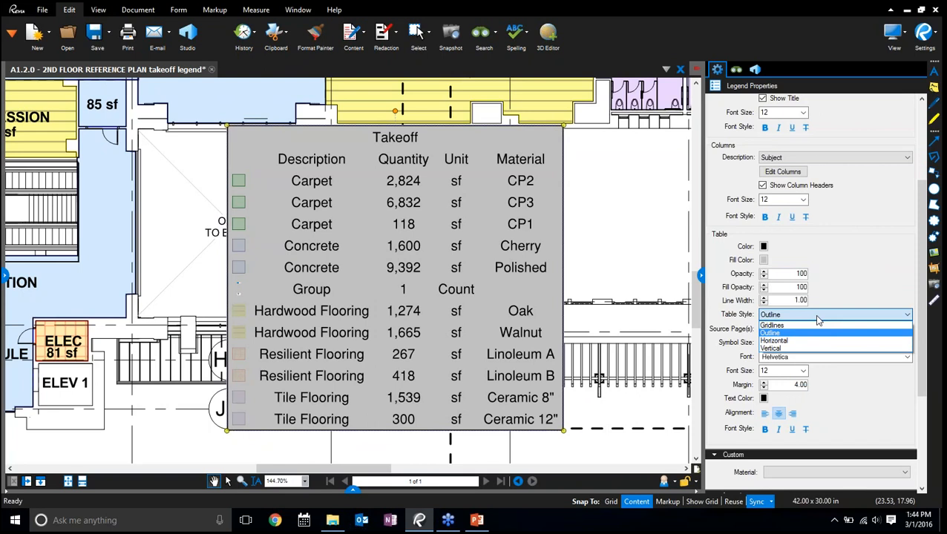
{"action": "left_click", "coordinate": [803, 326]}
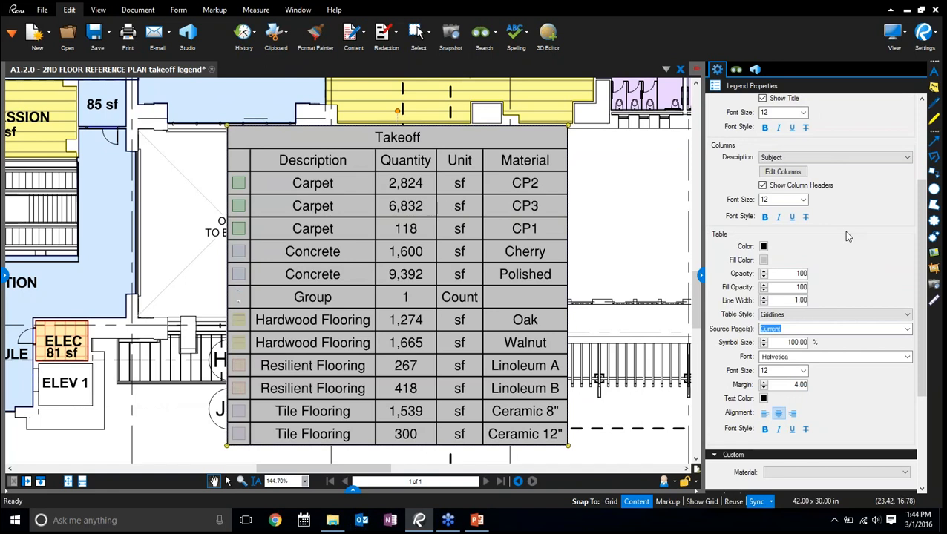
{"action": "scroll", "coordinate": [861, 245], "scroll_direction": "down", "scroll_amount": 4}
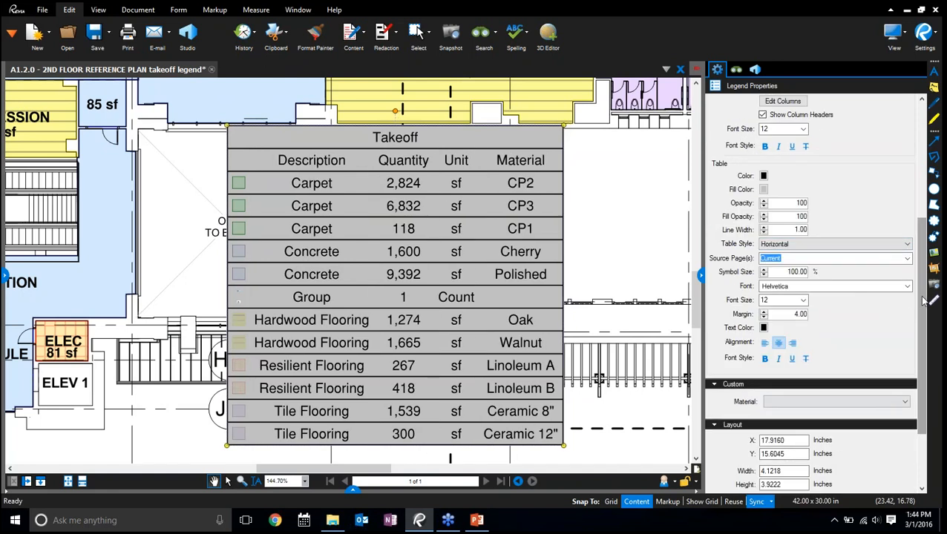
{"action": "left_click", "coordinate": [828, 246]}
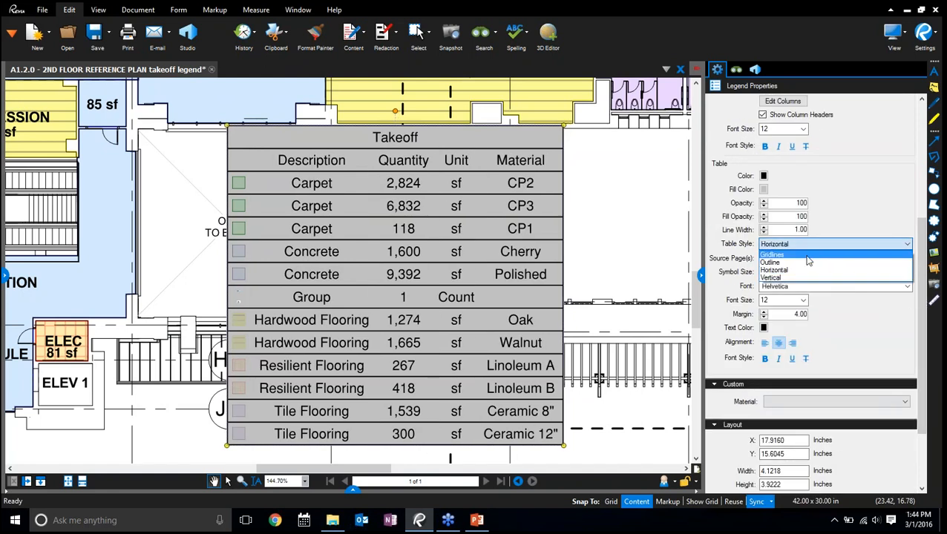
{"action": "left_click", "coordinate": [828, 264]}
{"action": "scroll", "coordinate": [926, 312], "scroll_direction": "down", "scroll_amount": 4}
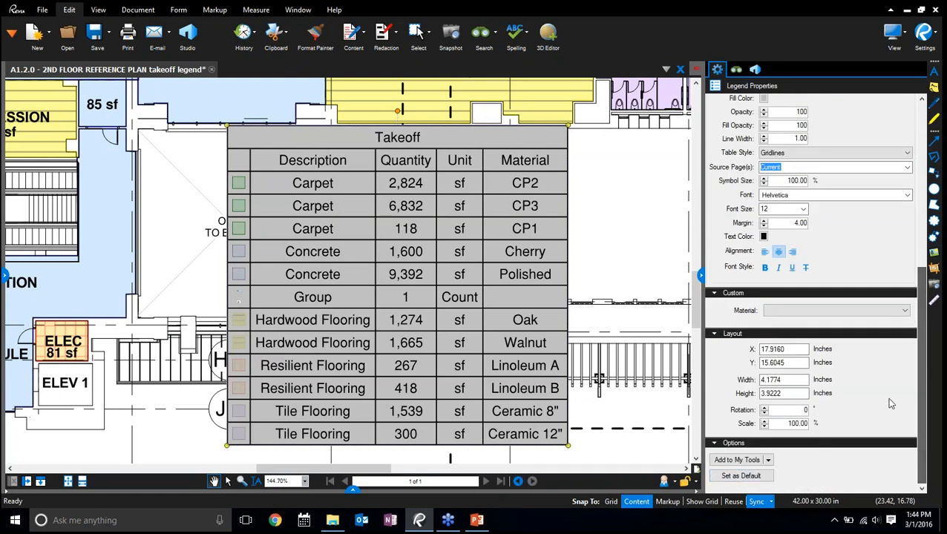
{"action": "left_click", "coordinate": [740, 476]}
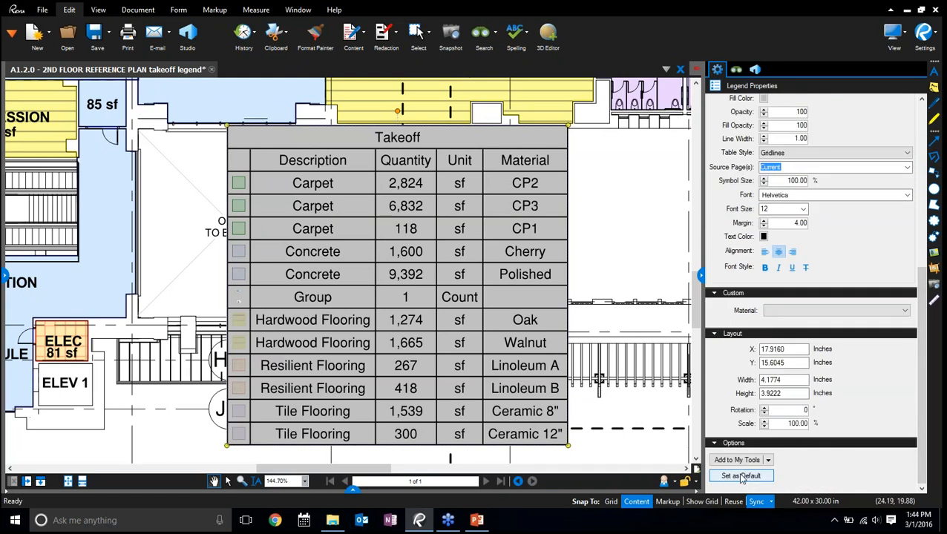
Move the Takeoff legend to the plan's upper-left area, beside ELEV 3 and overlapping the Departure Holdroom's corner
{"action": "scroll", "coordinate": [420, 291], "scroll_direction": "down", "scroll_amount": 5}
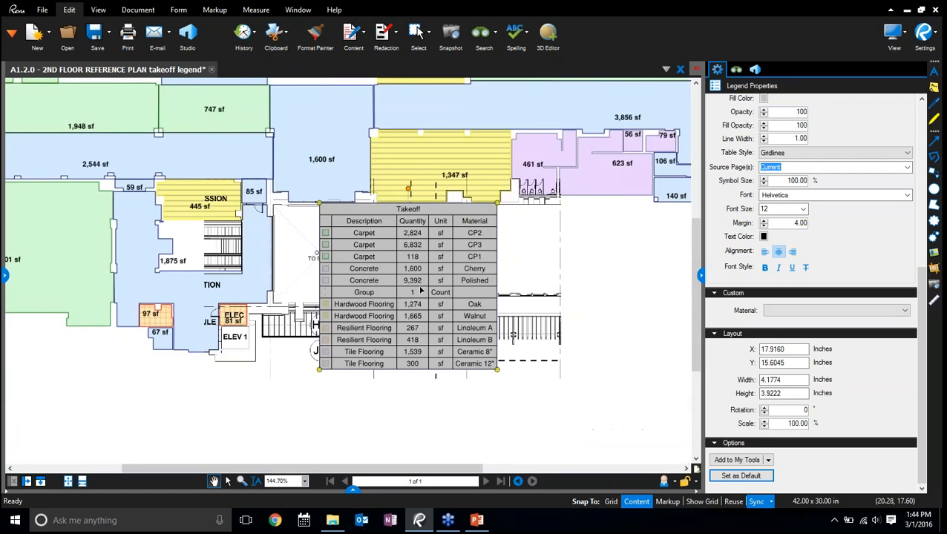
{"action": "left_click_drag", "start_coordinate": [420, 290], "coordinate": [204, 106]}
{"action": "scroll", "coordinate": [204, 106], "scroll_direction": "up", "scroll_amount": 1}
{"action": "left_click_drag", "start_coordinate": [366, 123], "coordinate": [553, 218]}
{"action": "left_click", "coordinate": [321, 172]}
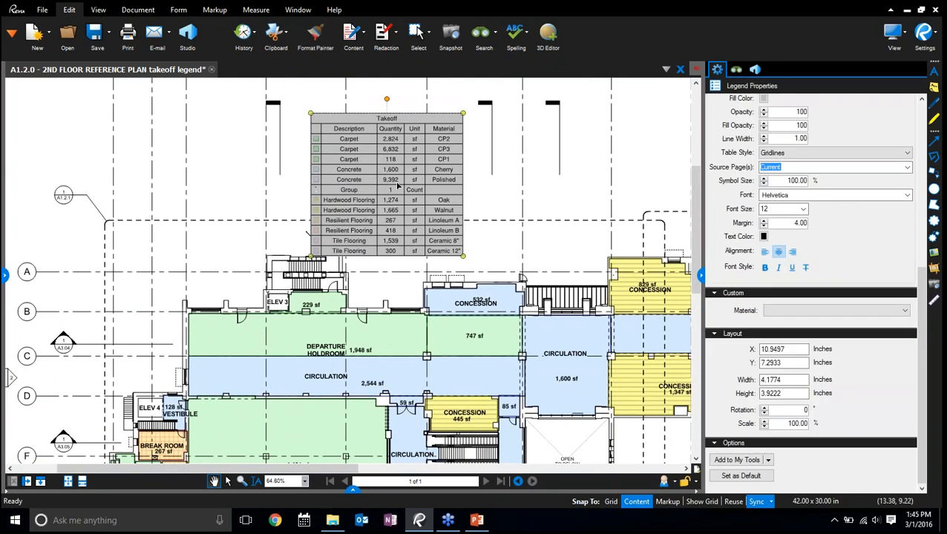
{"action": "scroll", "coordinate": [320, 172], "scroll_direction": "up", "scroll_amount": 3}
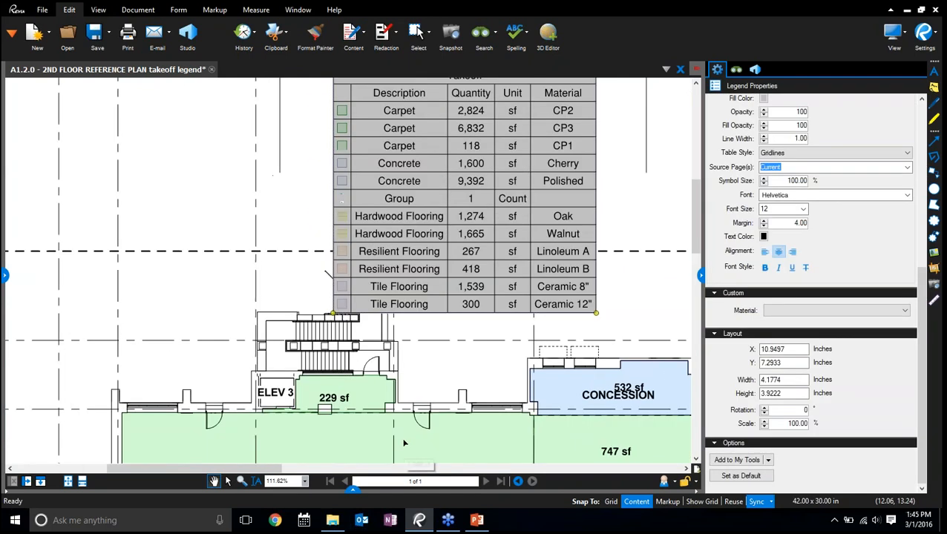
{"action": "left_click_drag", "start_coordinate": [445, 287], "coordinate": [180, 355]}
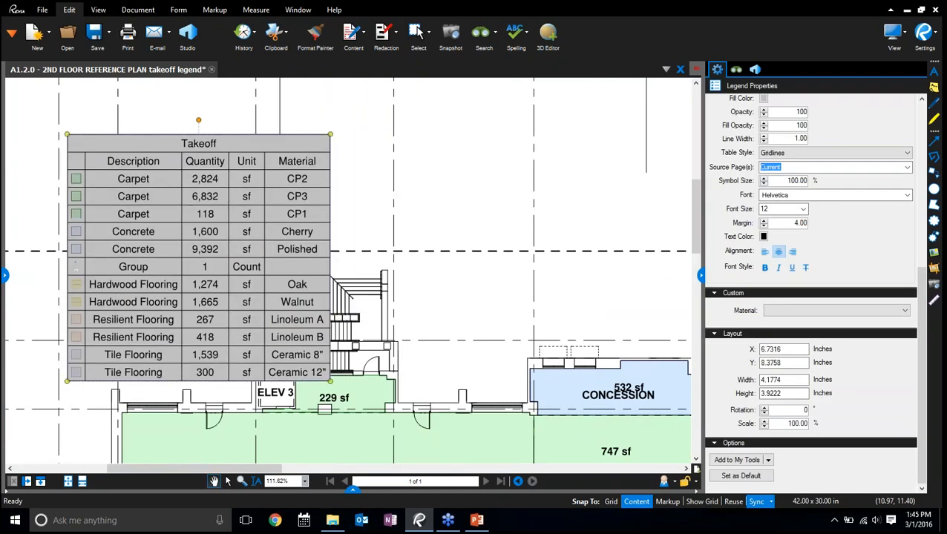
{"action": "left_click_drag", "start_coordinate": [447, 336], "coordinate": [498, 253]}
{"action": "left_click_drag", "start_coordinate": [261, 223], "coordinate": [198, 282]}
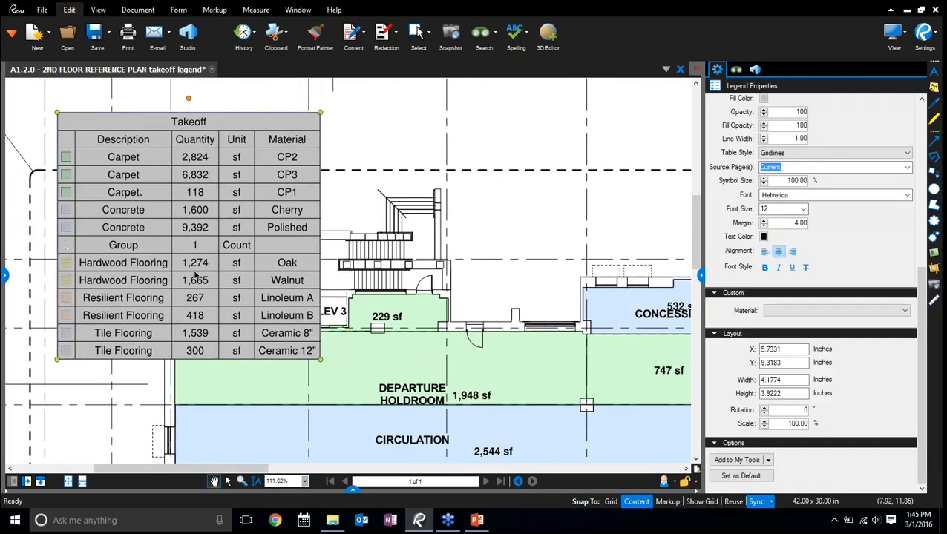
Delete the 1,948 sf carpet area markup in the Departure Holdroom to test the legend's update
{"action": "left_click", "coordinate": [528, 362]}
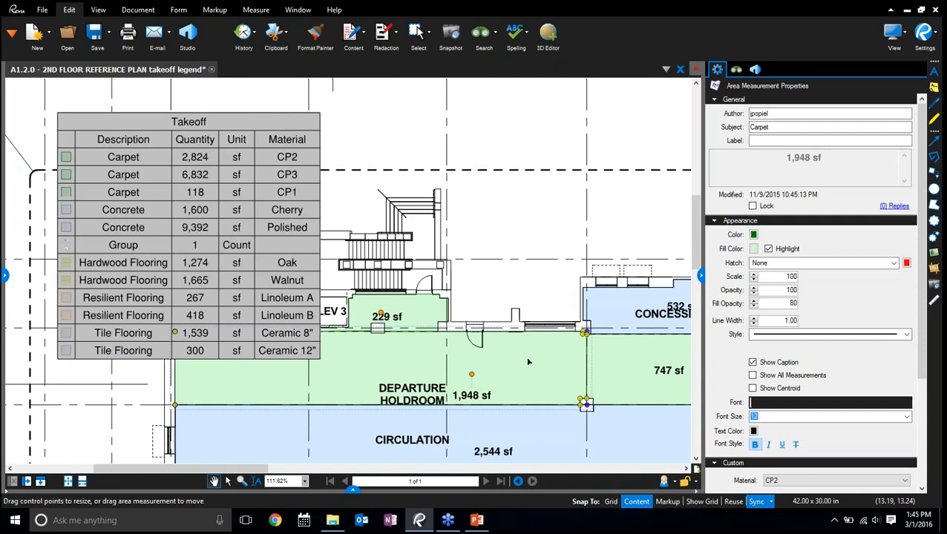
{"action": "key", "text": "ctrl"}
{"action": "key", "text": "ctrl"}
{"action": "key", "text": "Delete"}
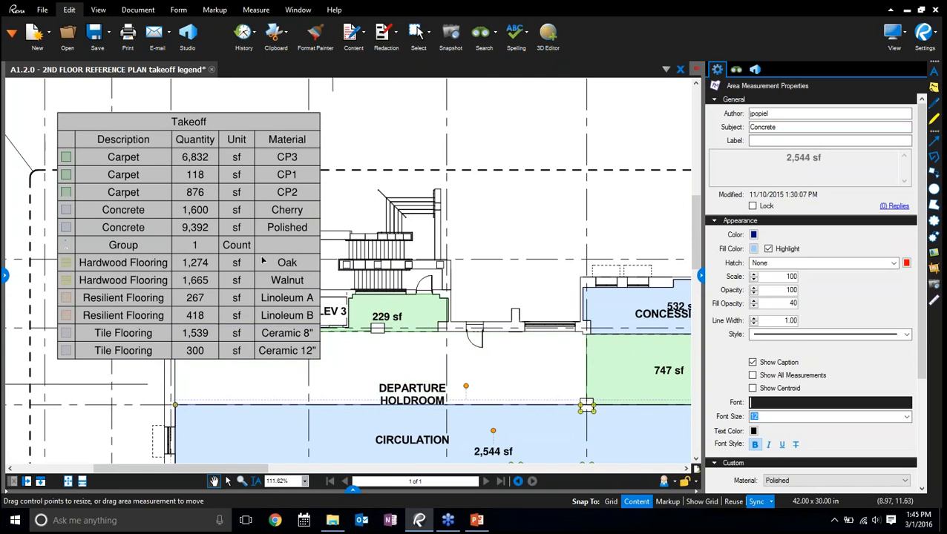
Undo the carpet area's deletion, redo it to compare the legend quantities, and undo it again
{"action": "key", "text": "ctrl+z"}
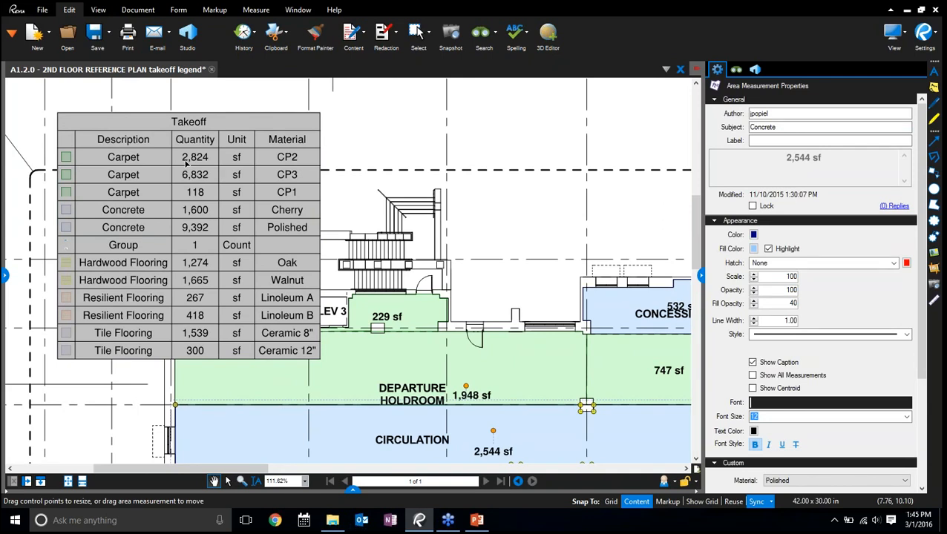
{"action": "key", "text": "ctrl+y"}
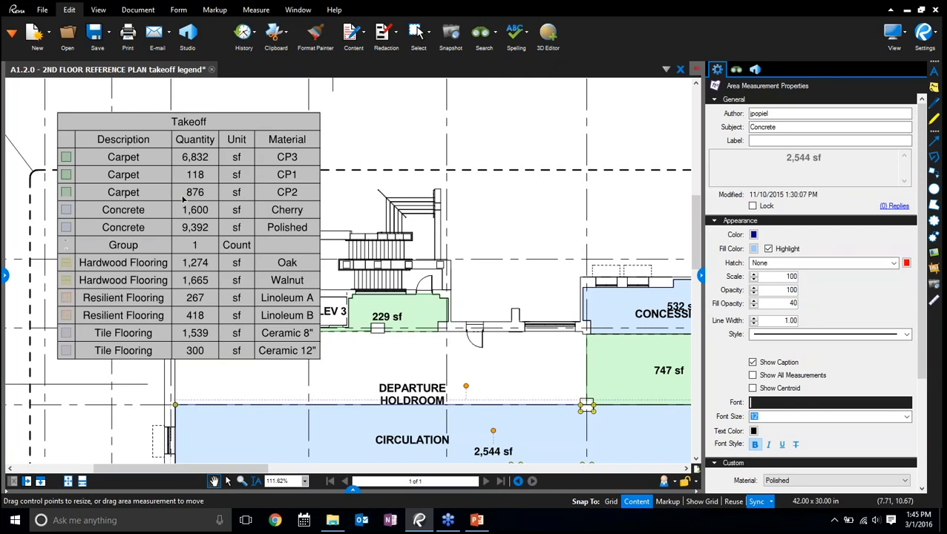
{"action": "key", "text": "ctrl+z"}
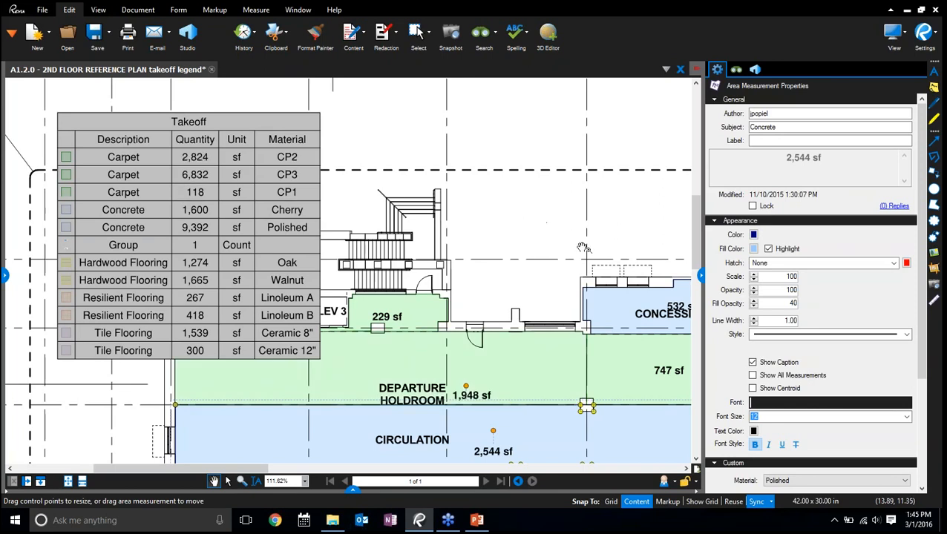
Clear the markup selection and shift the Takeoff legend slightly outward, clear of the Departure Holdroom carpet area
{"action": "left_click", "coordinate": [505, 261]}
{"action": "scroll", "coordinate": [519, 237], "scroll_direction": "down", "scroll_amount": 5}
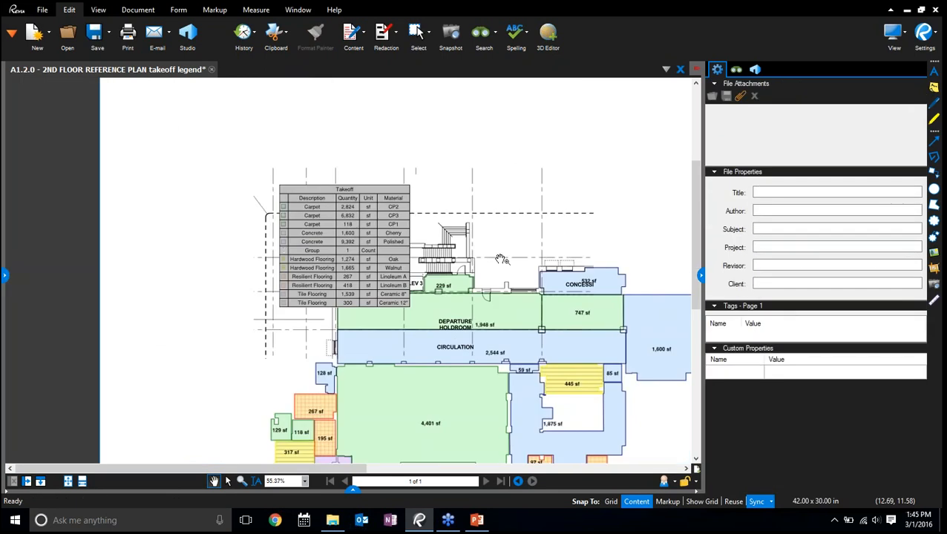
{"action": "left_click_drag", "start_coordinate": [527, 216], "coordinate": [492, 215]}
{"action": "left_click_drag", "start_coordinate": [305, 250], "coordinate": [262, 236]}
Switch to the profile with the Punchkey tool sets and display the tool chest
{"action": "left_click", "coordinate": [96, 10]}
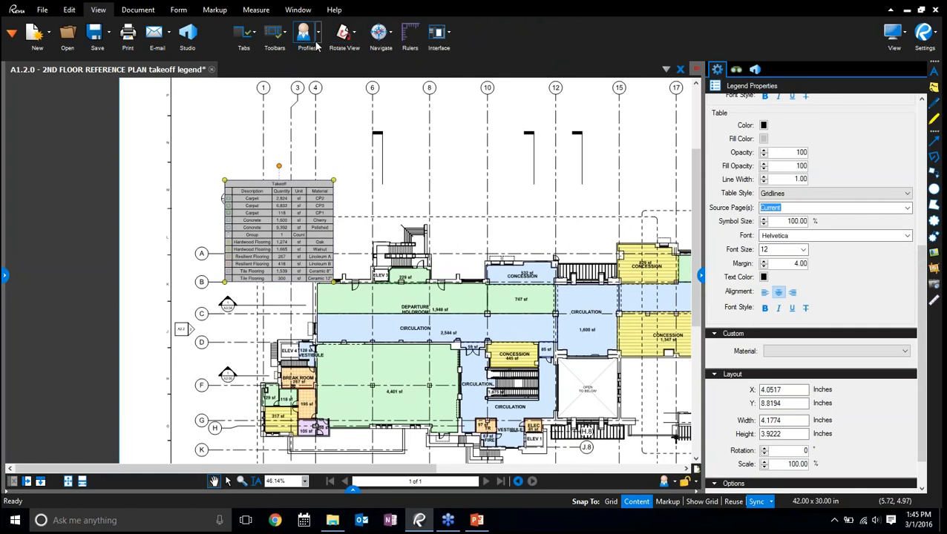
{"action": "left_click", "coordinate": [317, 31]}
{"action": "left_click", "coordinate": [326, 128]}
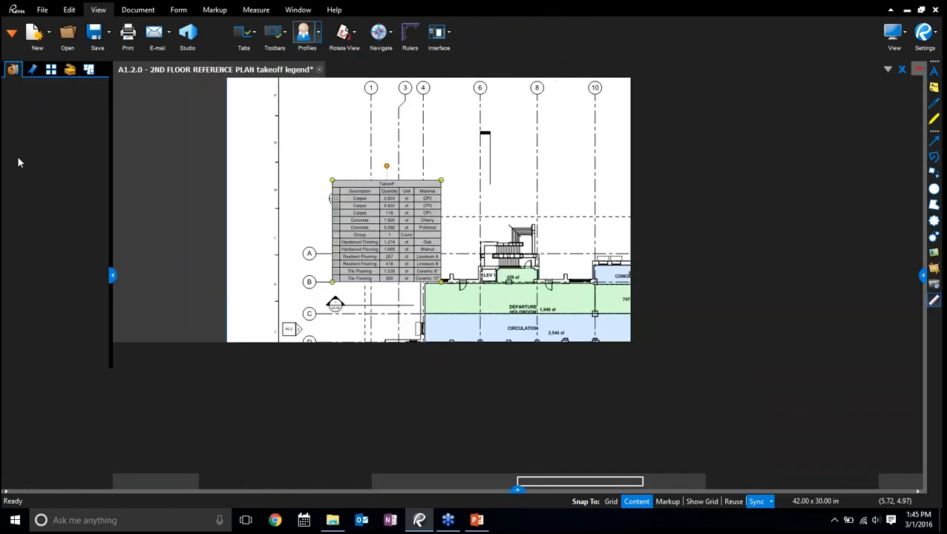
{"action": "left_click", "coordinate": [69, 86]}
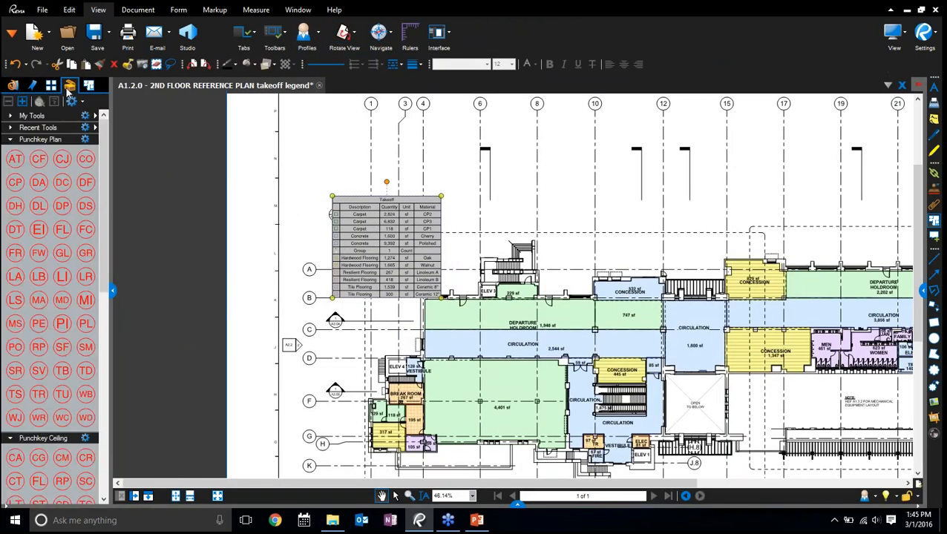
Collapse the Punchkey Plan and Punchkey Ceiling tool sets and show the Punchkey Carpentry set as a list with subjects
{"action": "left_click", "coordinate": [9, 139]}
{"action": "left_click", "coordinate": [9, 151]}
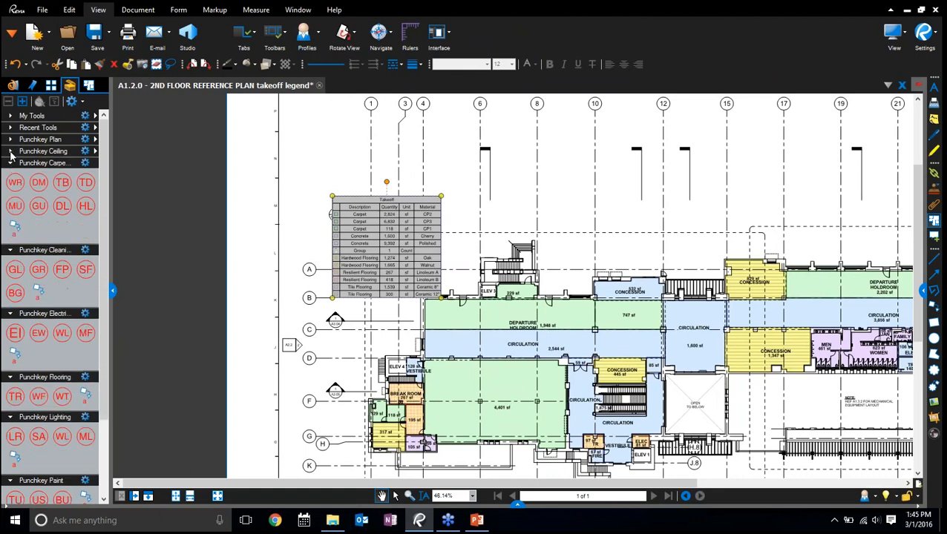
{"action": "scroll", "coordinate": [609, 367], "scroll_direction": "up", "scroll_amount": 5}
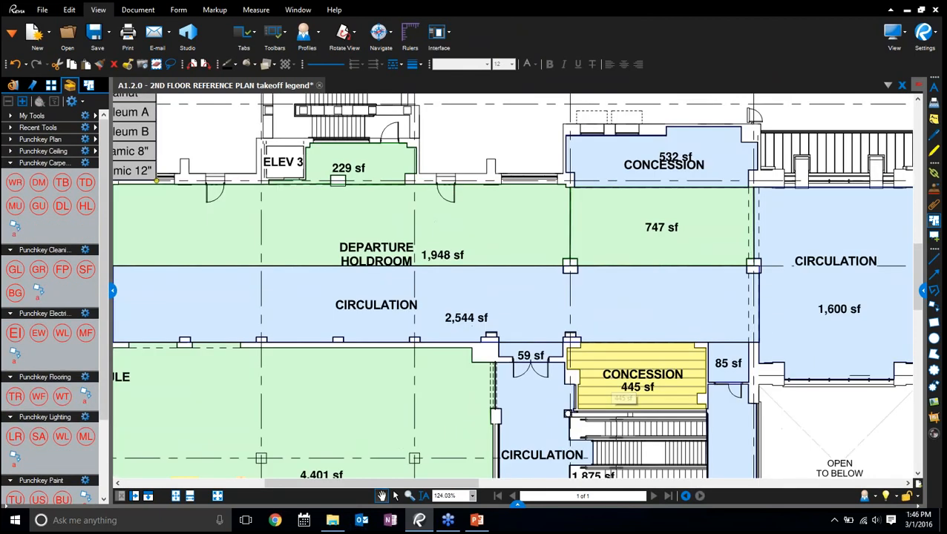
{"action": "left_click", "coordinate": [85, 162]}
{"action": "left_click", "coordinate": [109, 193]}
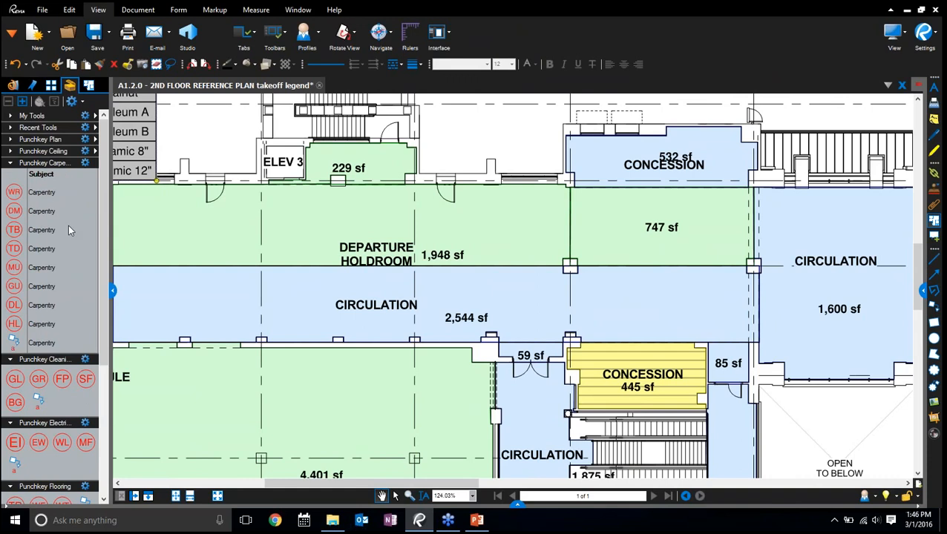
Widen the tool chest to show comments, and place Carpentry DM above the 59 sf area and TB and DL along the Departure Holdroom's upper wall
{"action": "left_click_drag", "start_coordinate": [112, 291], "coordinate": [166, 291]}
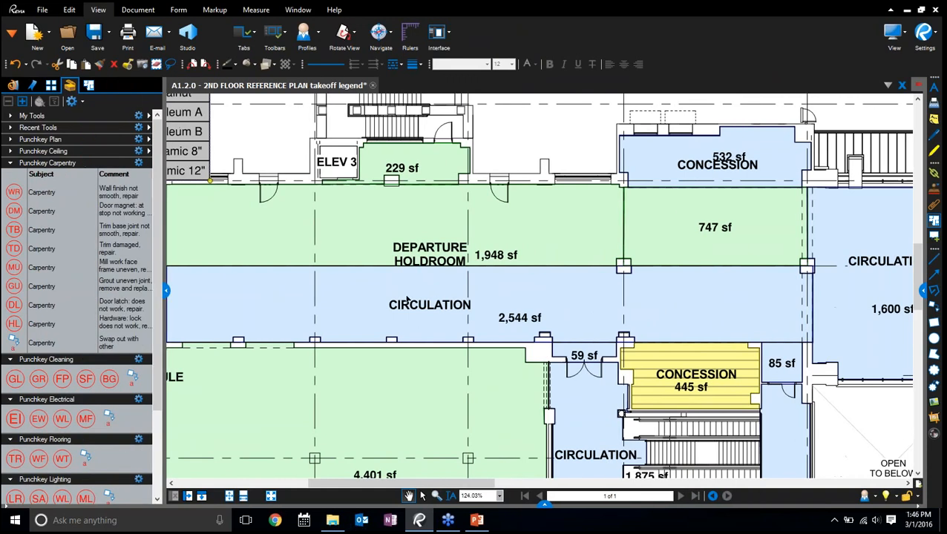
{"action": "left_click", "coordinate": [14, 211]}
{"action": "left_click", "coordinate": [567, 329]}
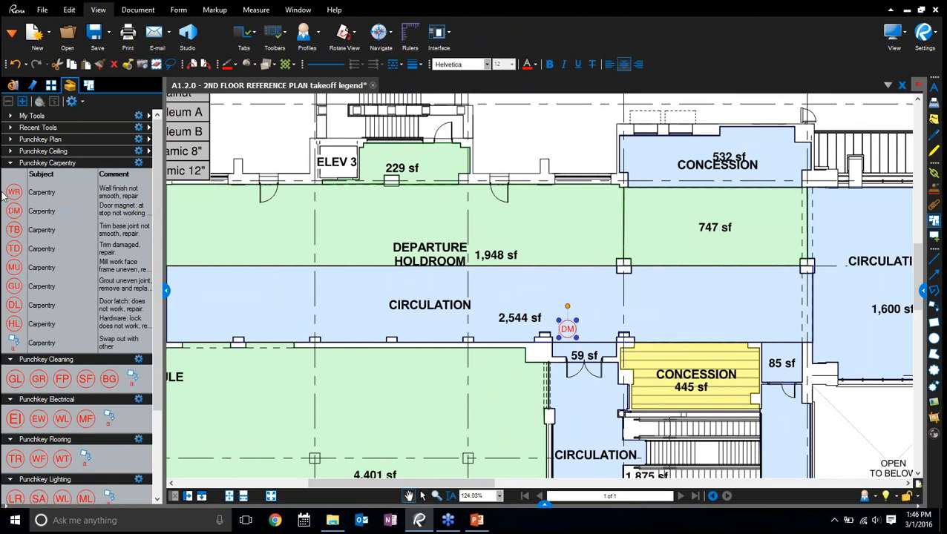
{"action": "left_click", "coordinate": [13, 230]}
{"action": "left_click", "coordinate": [581, 196]}
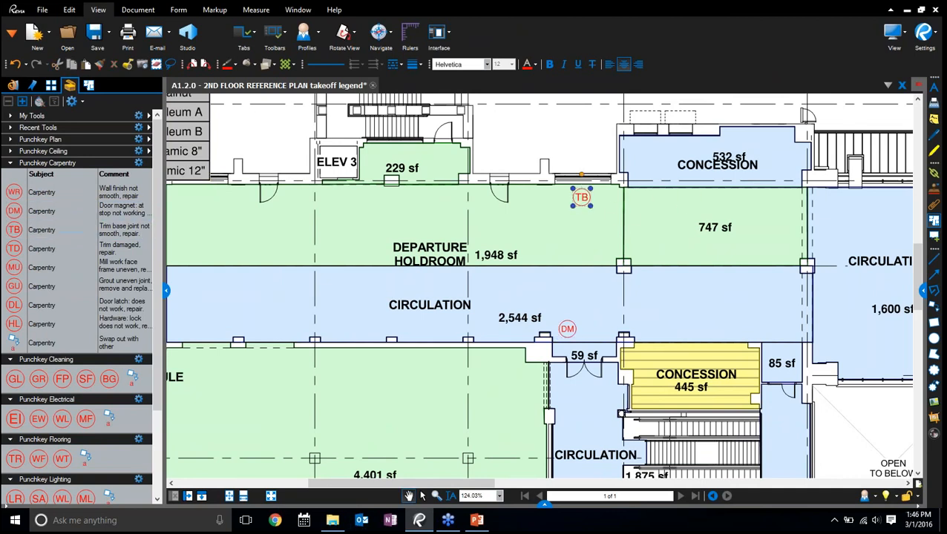
{"action": "left_click", "coordinate": [14, 305]}
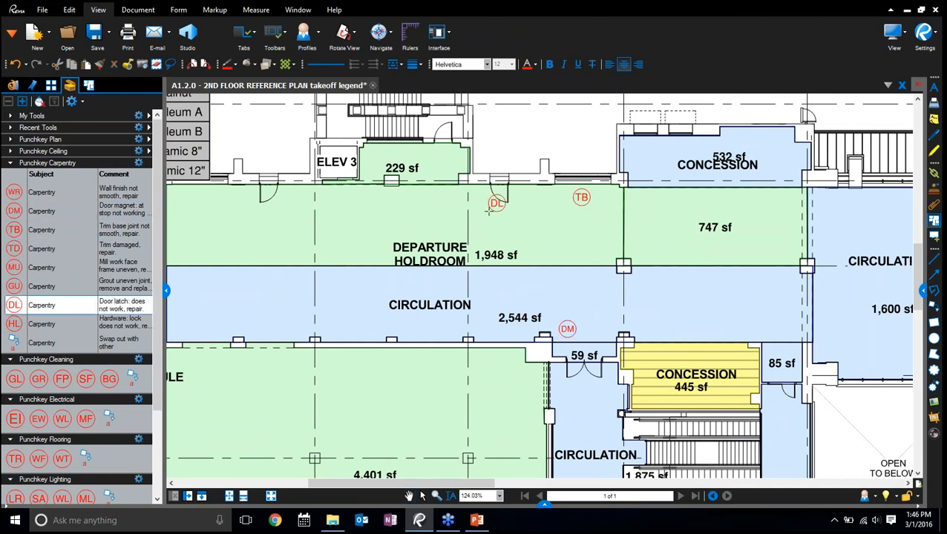
{"action": "left_click", "coordinate": [504, 199]}
Place two more TB punch markups and one GU in the Departure Holdroom, plus a TB in the 2,544 sf Circulation area
{"action": "left_click", "coordinate": [13, 230]}
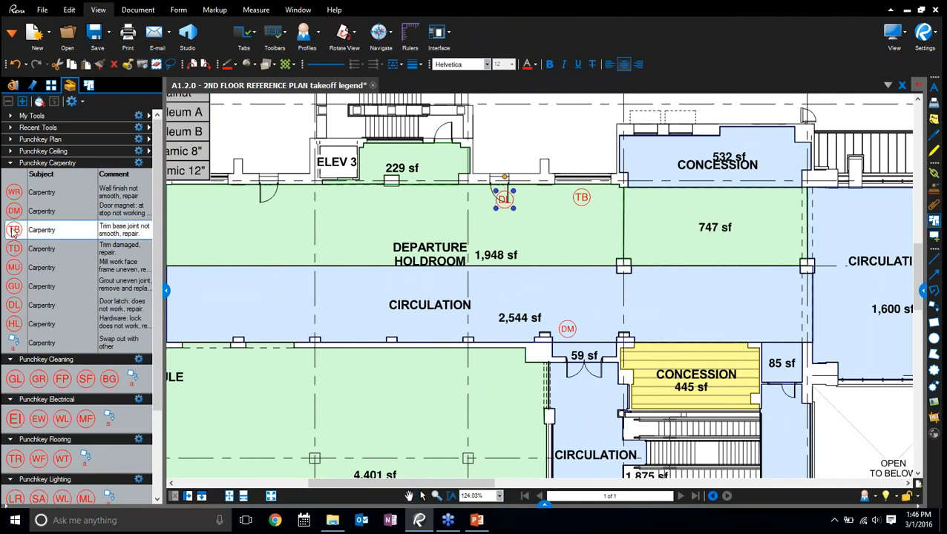
{"action": "left_click", "coordinate": [261, 202]}
{"action": "left_click", "coordinate": [14, 287]}
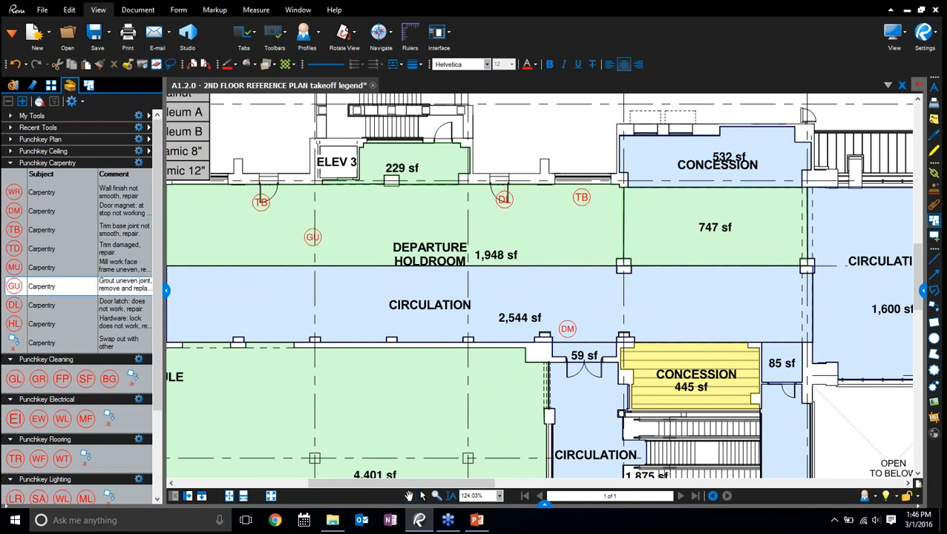
{"action": "left_click", "coordinate": [346, 220]}
{"action": "left_click", "coordinate": [14, 230]}
{"action": "left_click", "coordinate": [552, 227]}
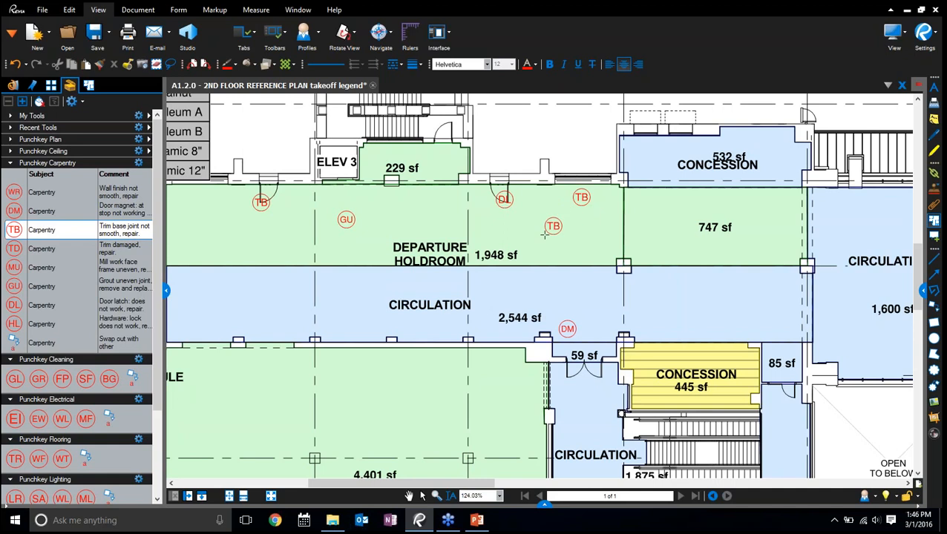
{"action": "left_click", "coordinate": [14, 230]}
{"action": "left_click", "coordinate": [248, 285]}
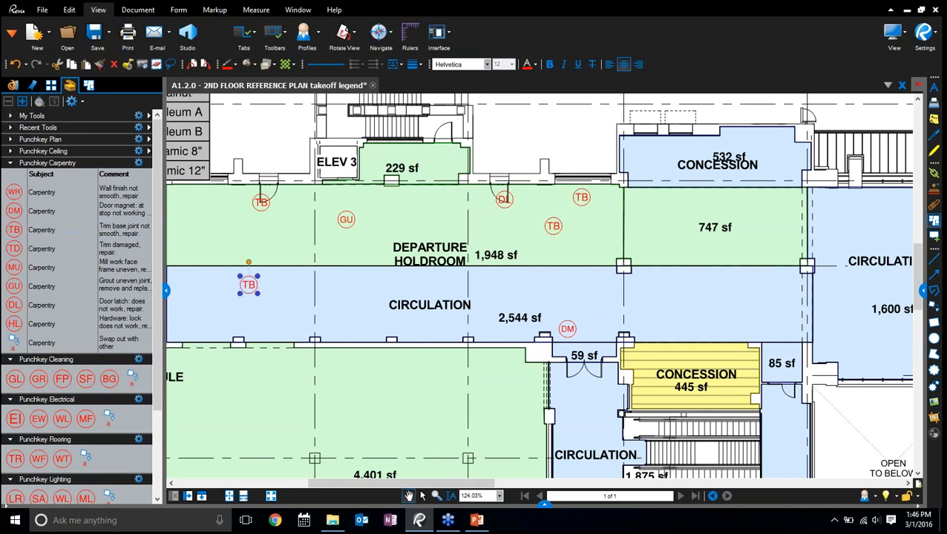
Check the markups list, hide it again, and place a Carpentry HL punch markup in the Departure Holdroom below the GU markup
{"action": "left_click", "coordinate": [544, 505]}
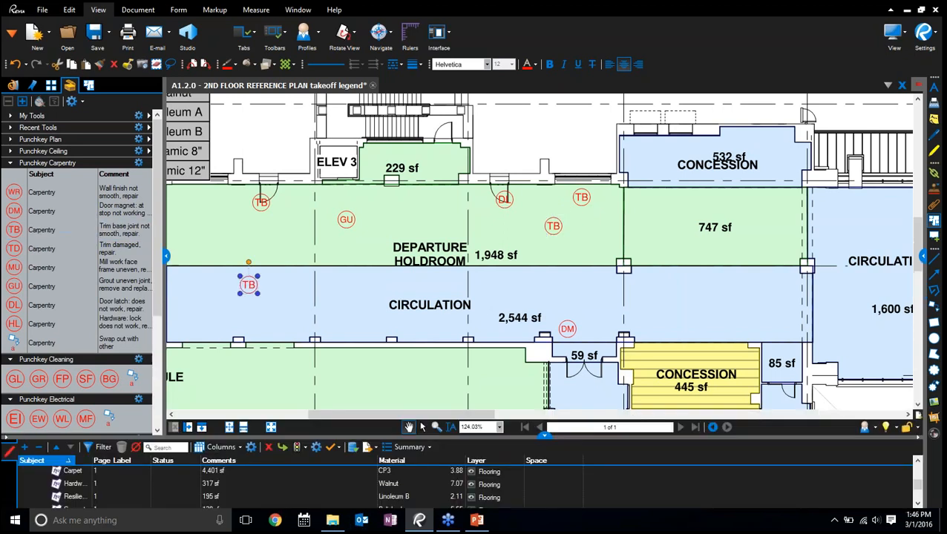
{"action": "left_click", "coordinate": [544, 437]}
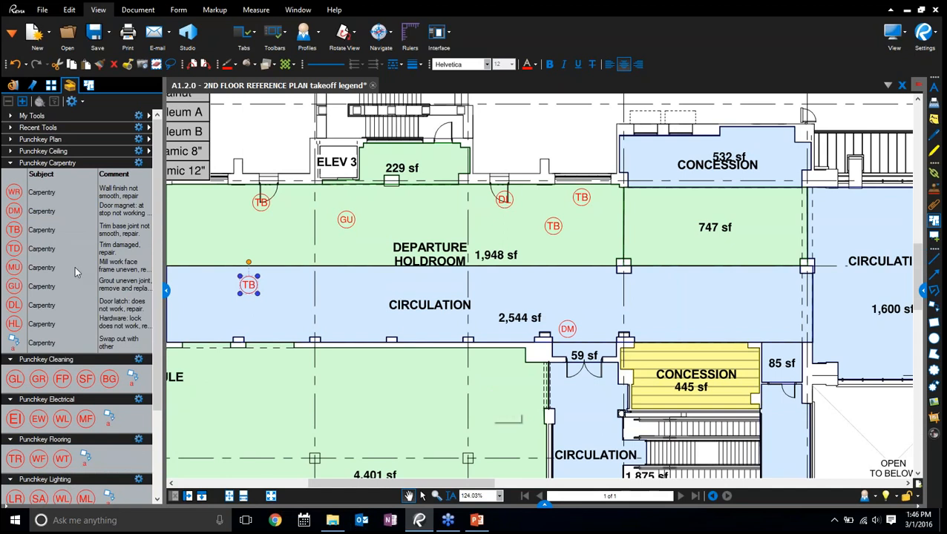
{"action": "left_click", "coordinate": [13, 324]}
{"action": "left_click", "coordinate": [315, 250]}
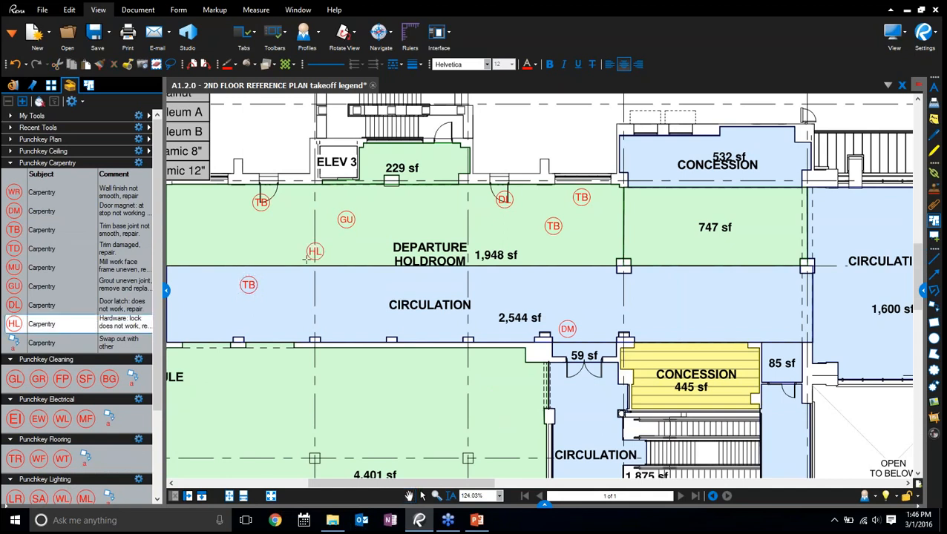
Create a legend for the Punchkey Carpentry tool set using the Takeoff style and place it above the 229 sf room beside ELEV 3
{"action": "left_click", "coordinate": [138, 162]}
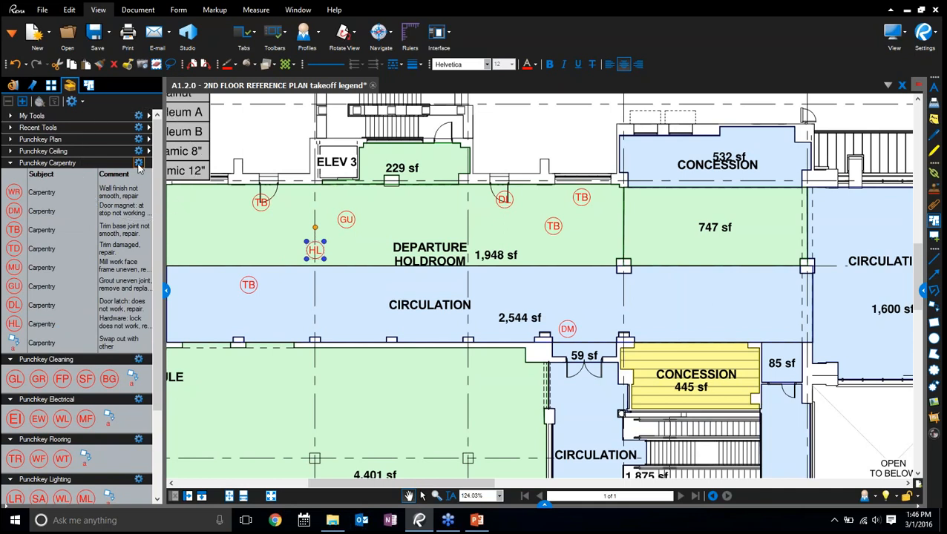
{"action": "left_click", "coordinate": [138, 163]}
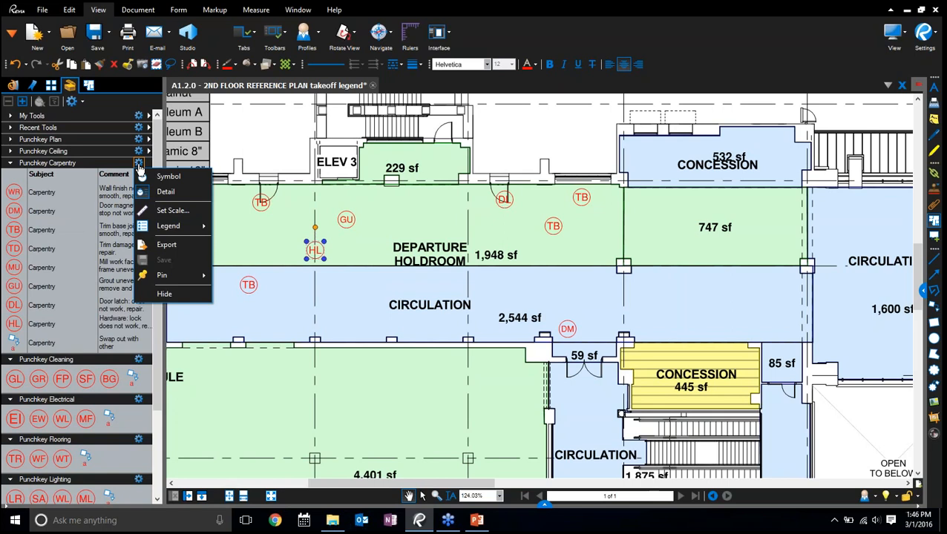
{"action": "mouse_move", "coordinate": [193, 232]}
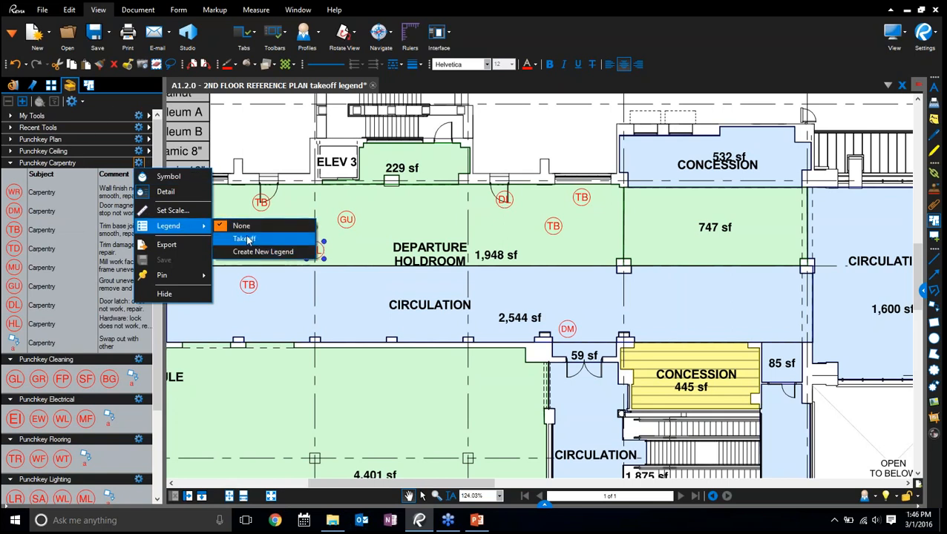
{"action": "left_click", "coordinate": [248, 239]}
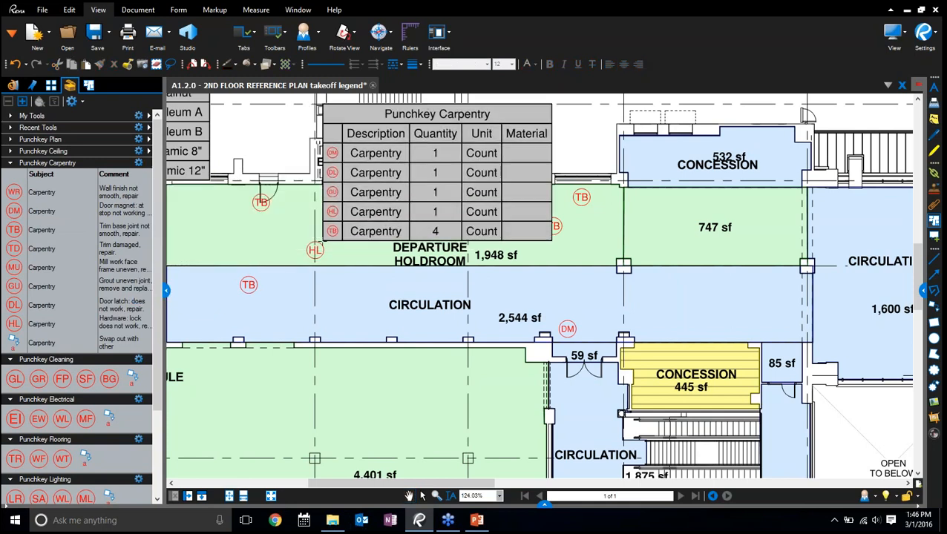
{"action": "left_click", "coordinate": [376, 163]}
{"action": "mouse_move", "coordinate": [280, 116]}
{"action": "left_mouse_down"}
{"action": "mouse_move", "coordinate": [275, 241]}
{"action": "mouse_move", "coordinate": [408, 341]}
{"action": "left_mouse_up"}
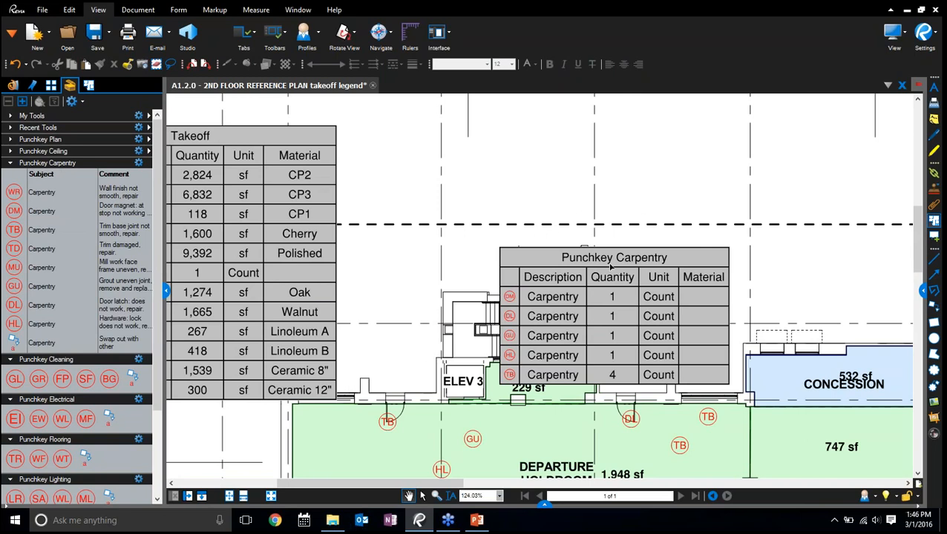
{"action": "left_click_drag", "start_coordinate": [663, 316], "coordinate": [587, 213]}
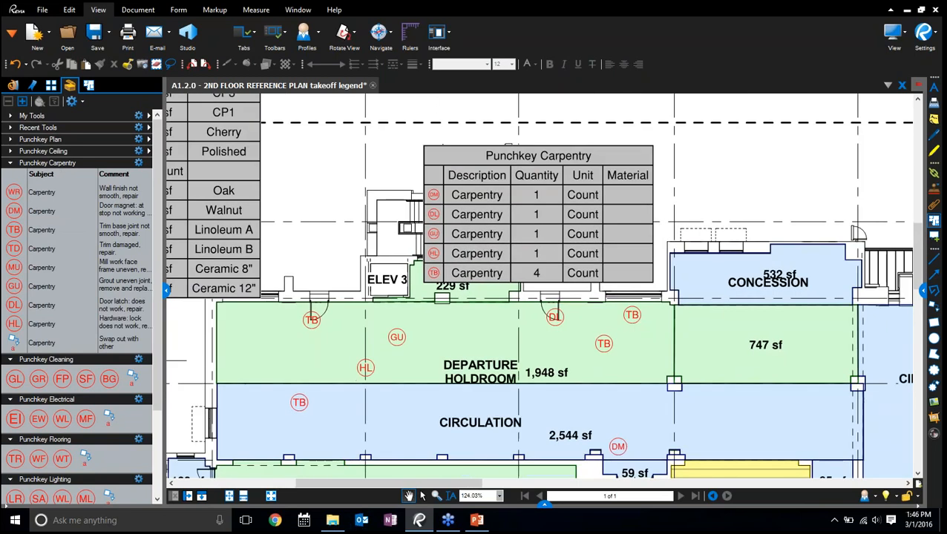
Replace the Material column with the Status column in the Punchkey Carpentry legend
{"action": "right_click", "coordinate": [557, 243]}
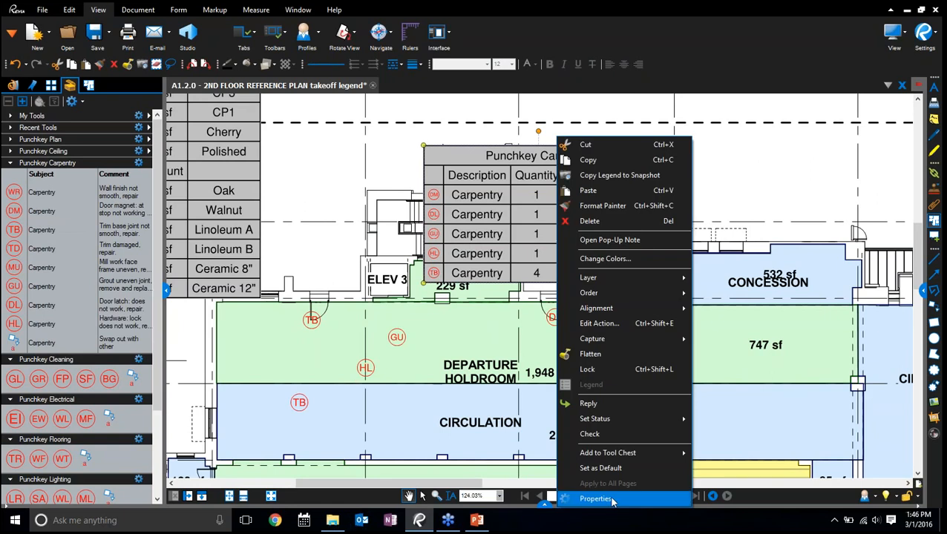
{"action": "left_click", "coordinate": [575, 500]}
{"action": "left_click", "coordinate": [838, 329]}
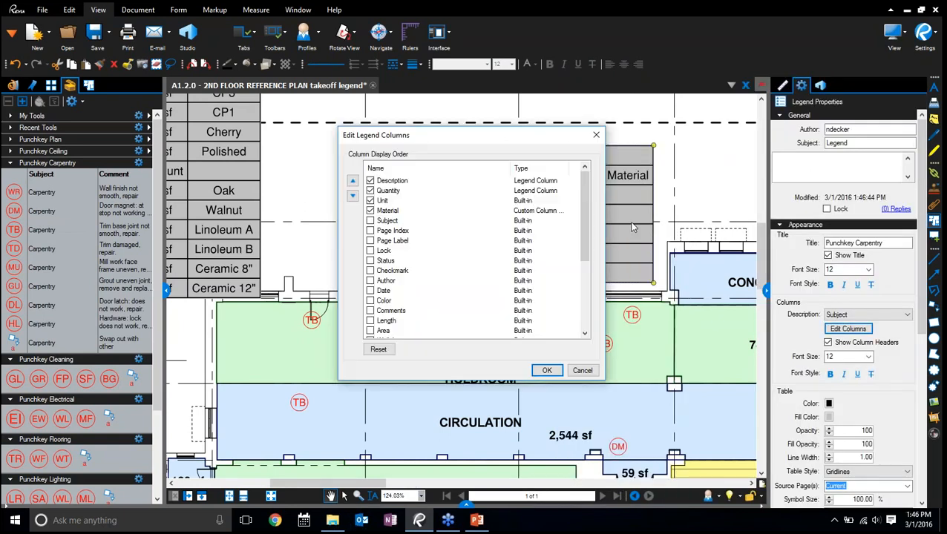
{"action": "left_click_drag", "start_coordinate": [581, 222], "coordinate": [582, 306]}
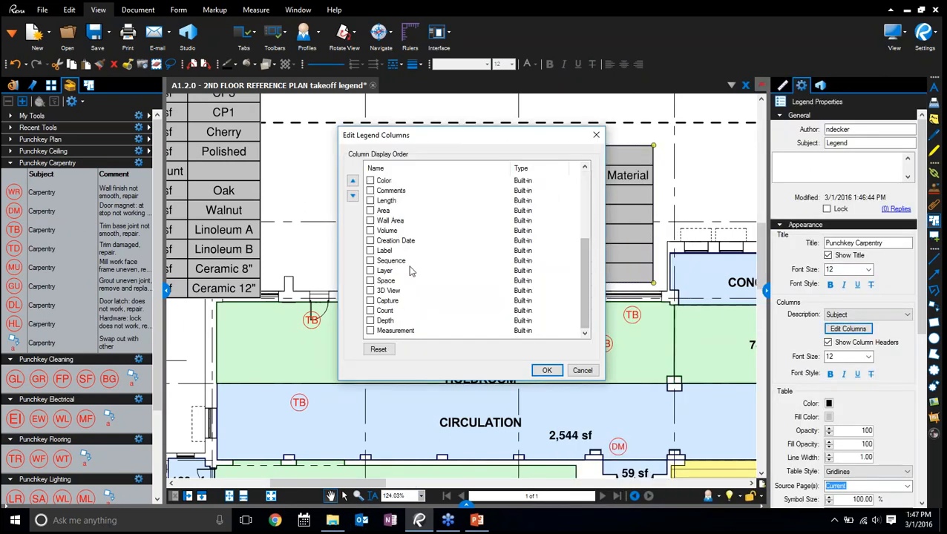
{"action": "scroll", "coordinate": [402, 260], "scroll_direction": "up", "scroll_amount": 4}
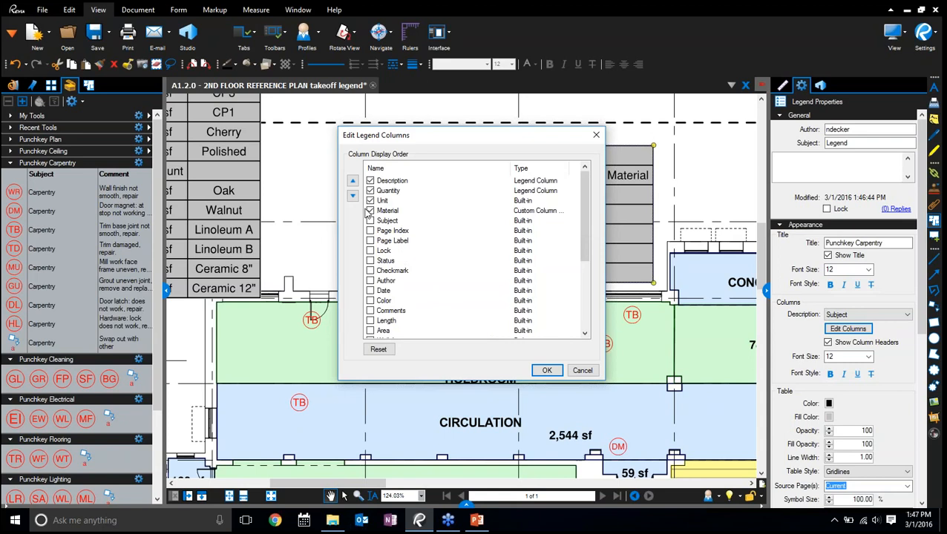
{"action": "left_click", "coordinate": [370, 261]}
{"action": "left_click", "coordinate": [546, 371]}
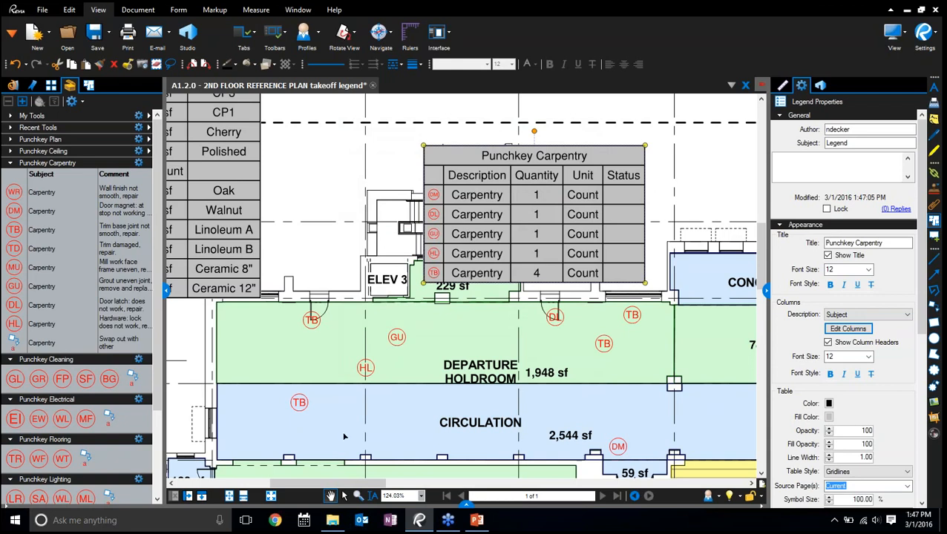
Set the status of the GU punch markup in the Departure Holdroom to Accepted
{"action": "left_click", "coordinate": [397, 337]}
{"action": "right_click", "coordinate": [397, 337]}
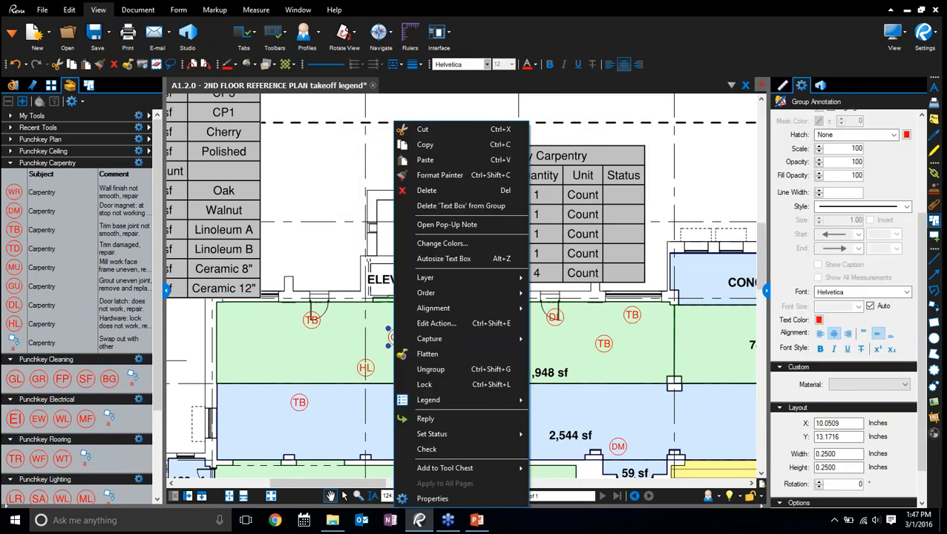
{"action": "mouse_move", "coordinate": [494, 435]}
{"action": "left_click", "coordinate": [553, 433]}
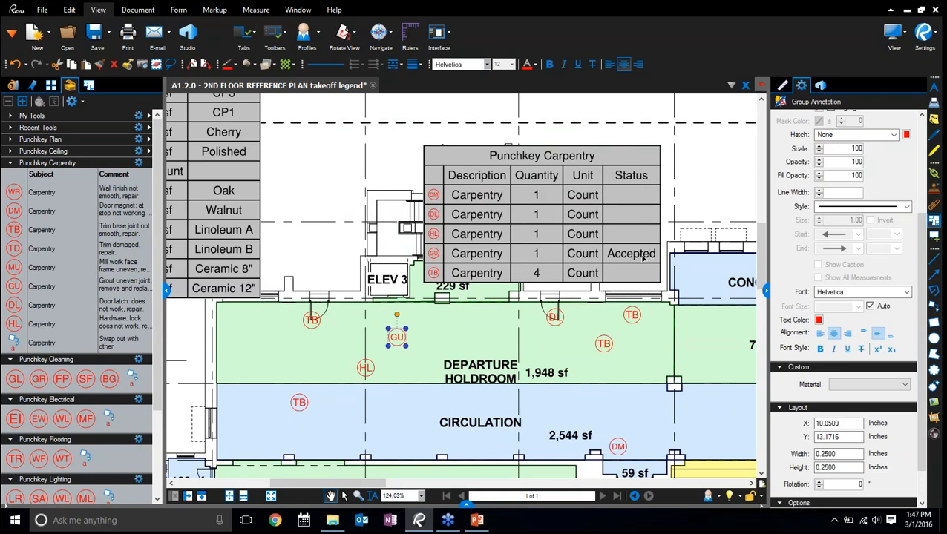
Set the status of the TB punch markup nearest the 747 sf area to Cancelled
{"action": "left_click", "coordinate": [632, 316]}
{"action": "right_click", "coordinate": [631, 316]}
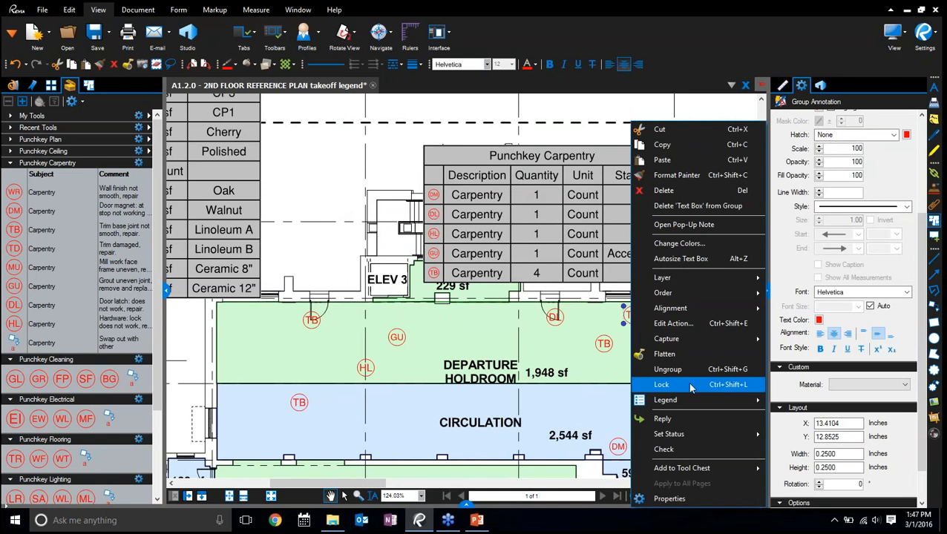
{"action": "mouse_move", "coordinate": [686, 435]}
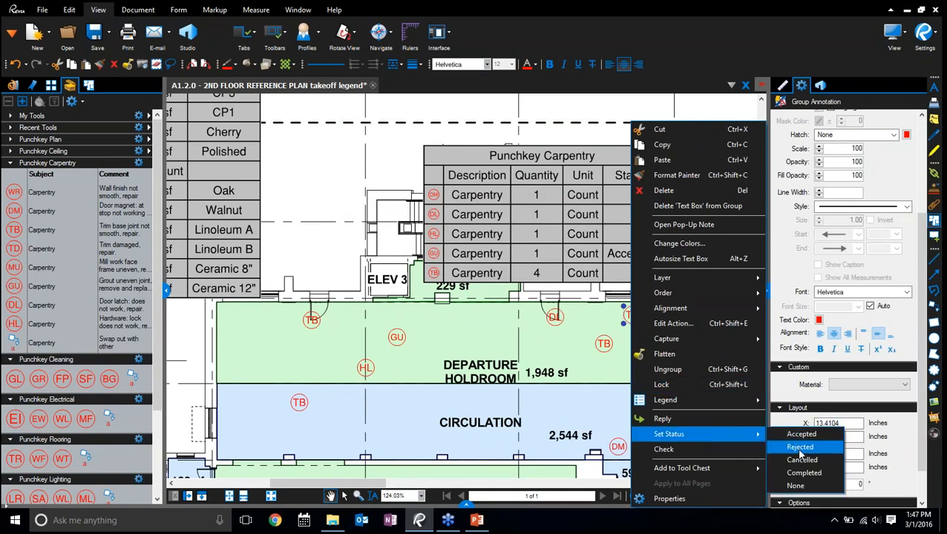
{"action": "left_click", "coordinate": [802, 460]}
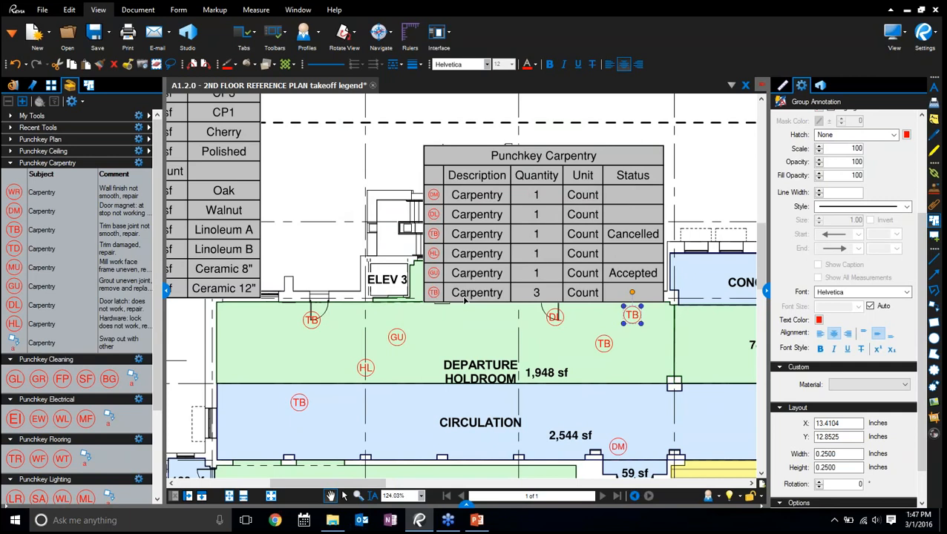
Move the Punchkey Carpentry legend into the empty space above the 532 sf Concession area and clear the selection
{"action": "scroll", "coordinate": [360, 229], "scroll_direction": "down", "scroll_amount": 3}
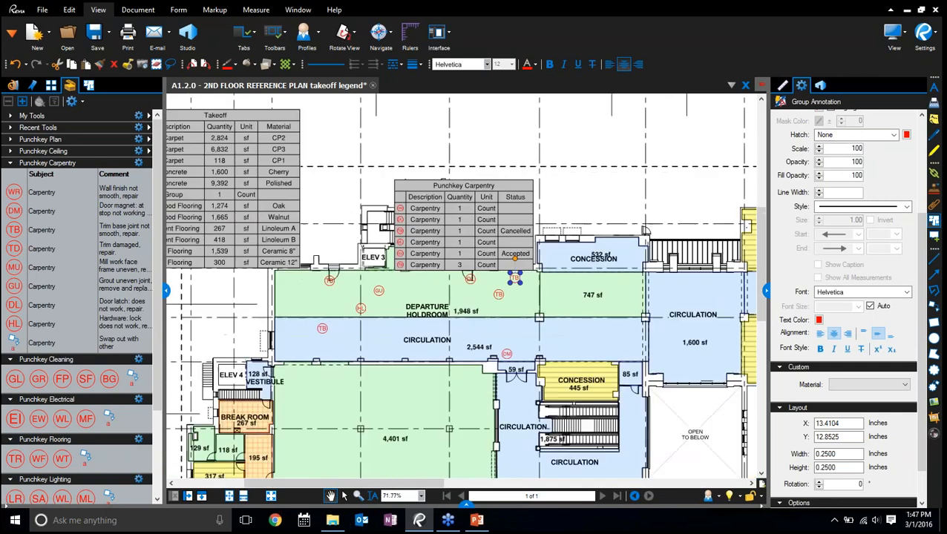
{"action": "left_click_drag", "start_coordinate": [460, 223], "coordinate": [576, 167]}
{"action": "mouse_move", "coordinate": [668, 185]}
{"action": "left_mouse_down"}
{"action": "mouse_move", "coordinate": [626, 193]}
{"action": "mouse_move", "coordinate": [617, 213]}
{"action": "left_mouse_up"}
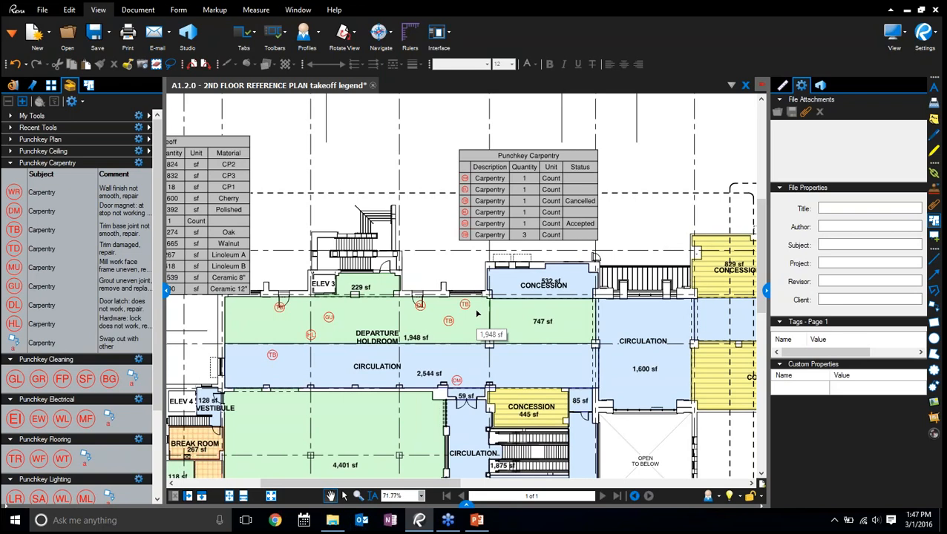
{"action": "left_click", "coordinate": [531, 200]}
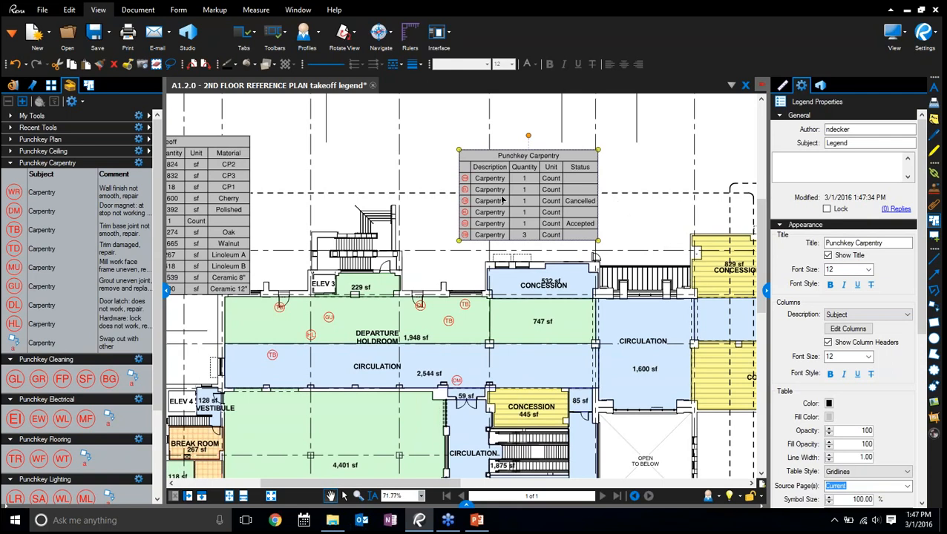
{"action": "left_click", "coordinate": [667, 210]}
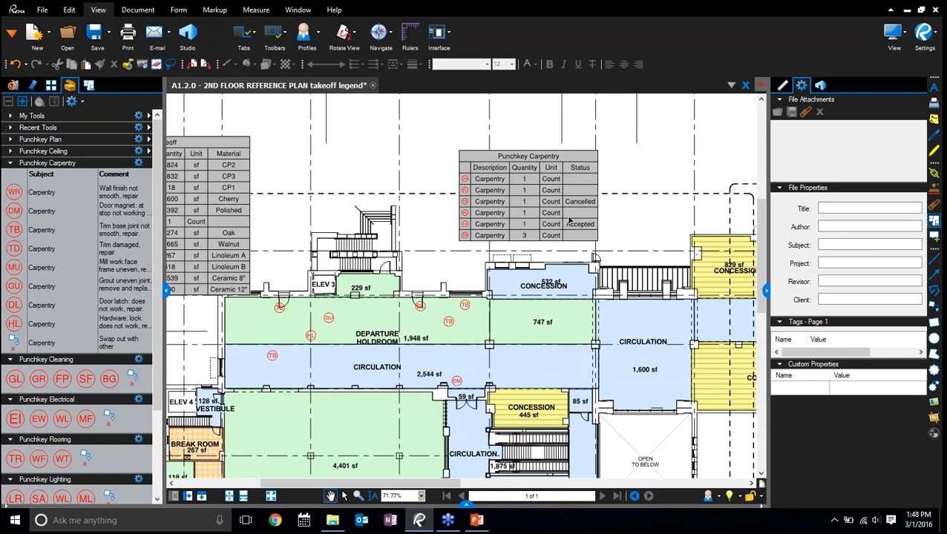
Switch to PowerPoint to present the New Features slide full screen, end the slide show, and return to Revu
{"action": "left_click", "coordinate": [477, 519]}
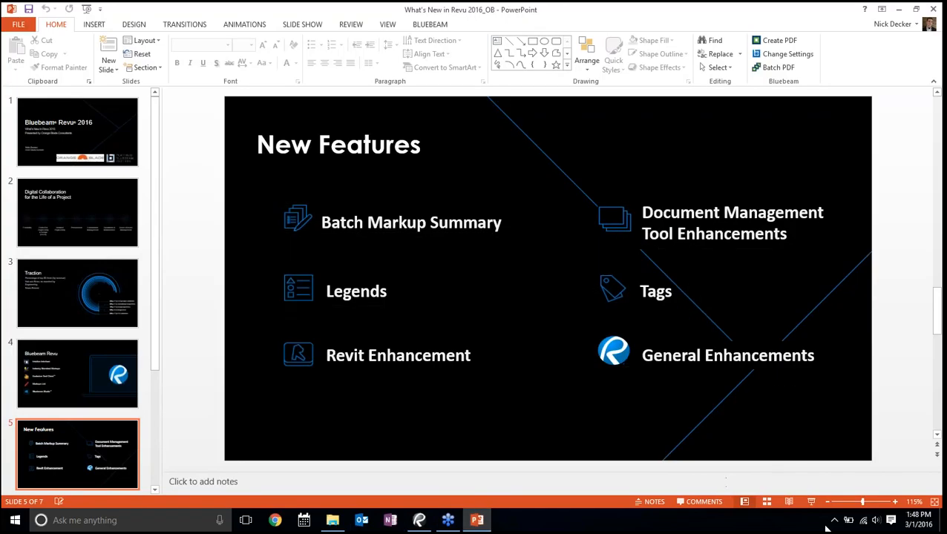
{"action": "left_click", "coordinate": [811, 503]}
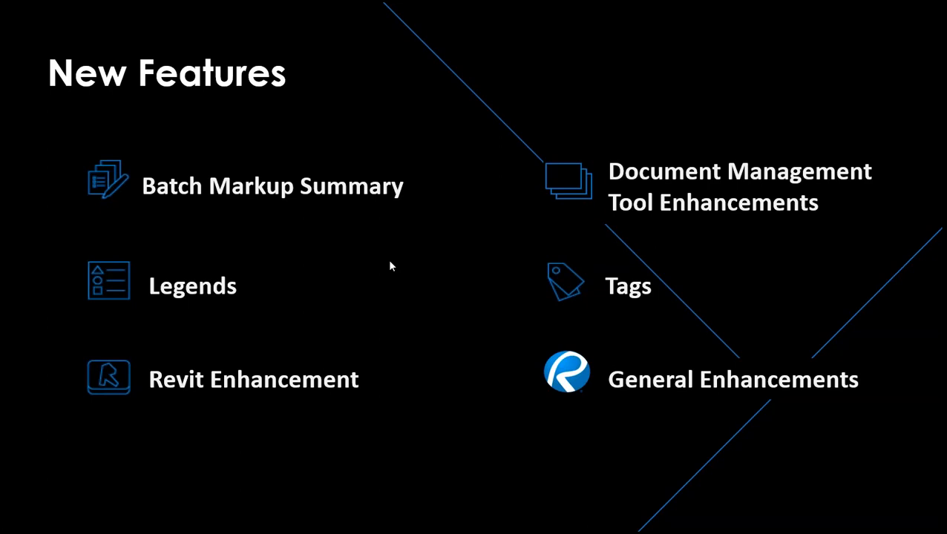
{"action": "key", "text": "Escape"}
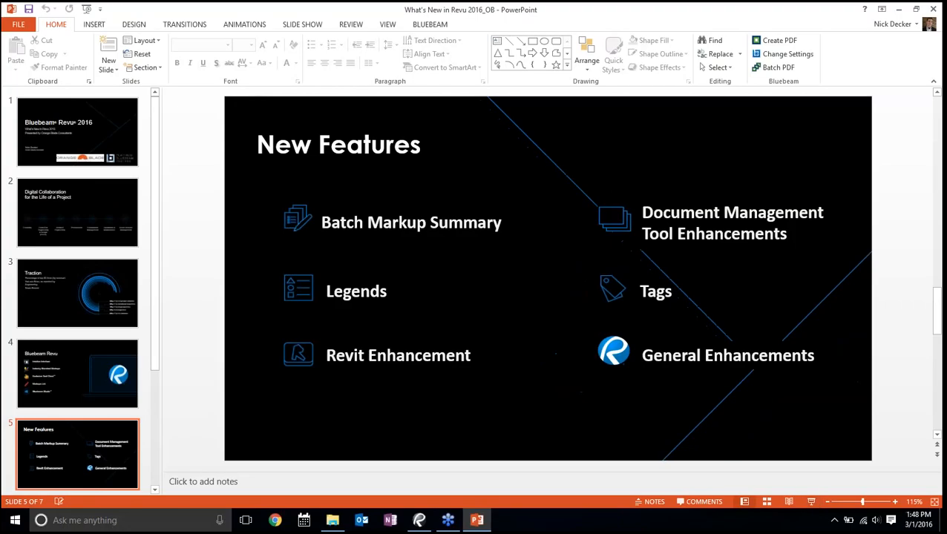
{"action": "left_click", "coordinate": [420, 521]}
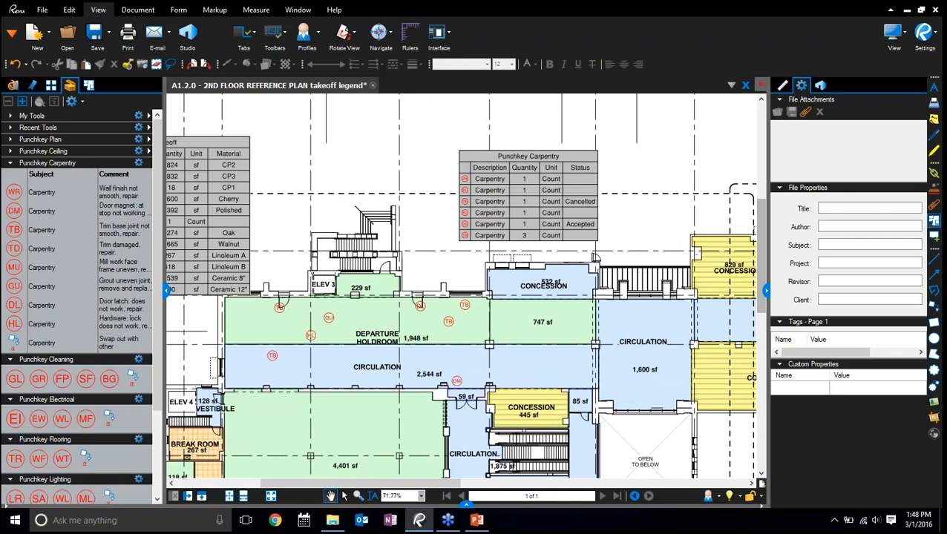
Reassign the GU punch markup in the Departure Holdroom from the Punchkey Carpentry legend to the Takeoff legend
{"action": "left_click", "coordinate": [529, 197]}
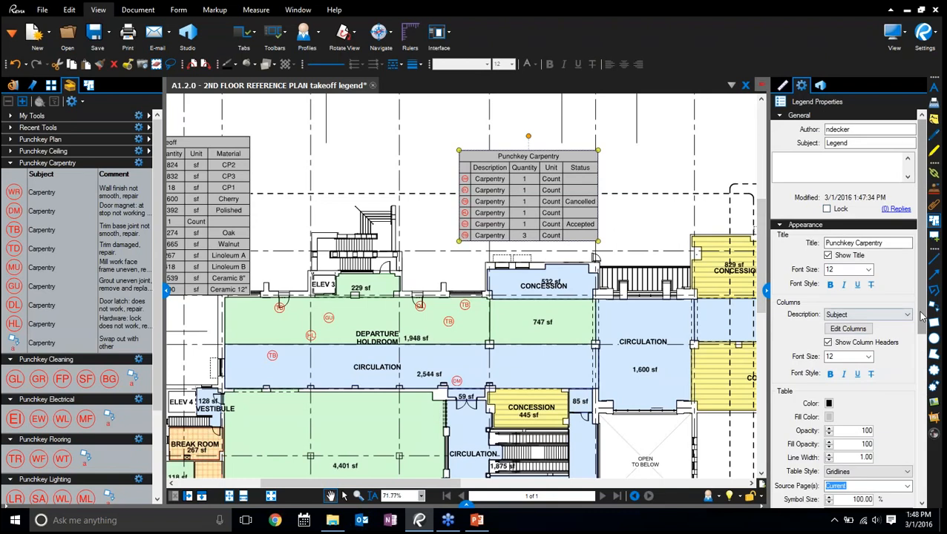
{"action": "left_click_drag", "start_coordinate": [920, 316], "coordinate": [923, 364]}
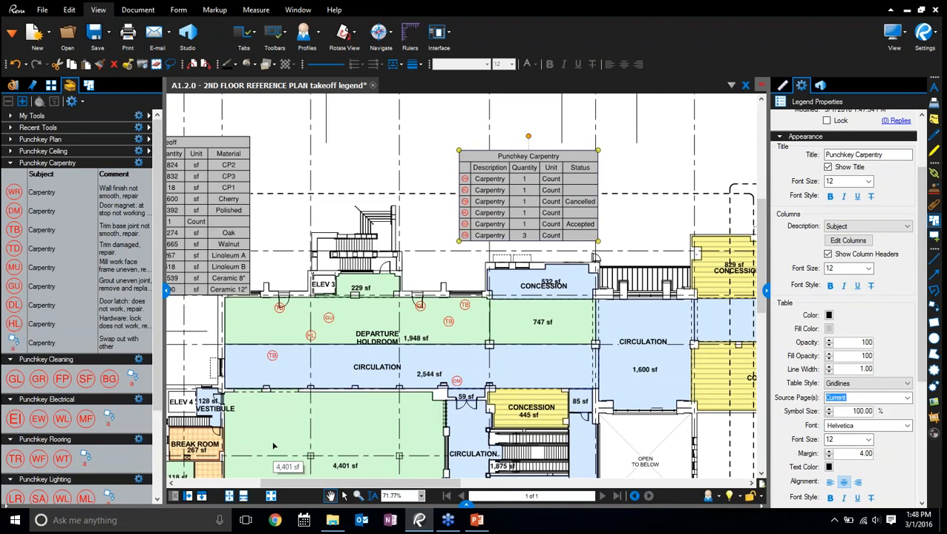
{"action": "left_click", "coordinate": [329, 318]}
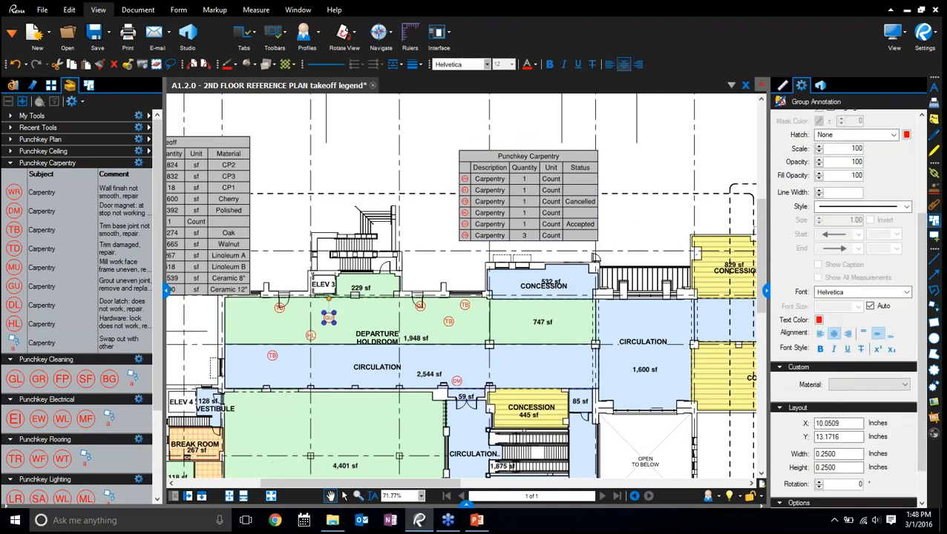
{"action": "right_click", "coordinate": [329, 317]}
{"action": "mouse_move", "coordinate": [408, 400]}
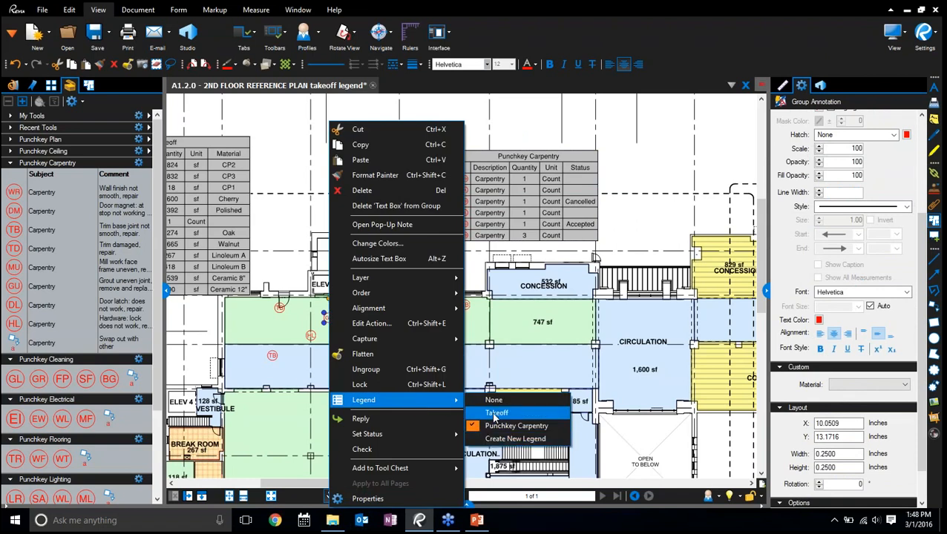
{"action": "left_click", "coordinate": [495, 414]}
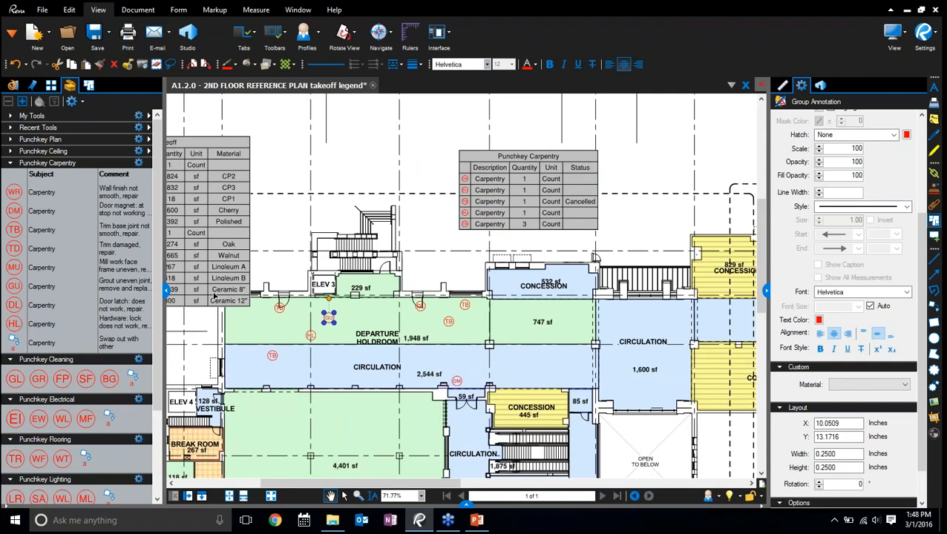
Check the punch markups' statuses and comments in an enlarged markups list, and hide the list again
{"action": "left_click", "coordinate": [467, 506]}
{"action": "left_click_drag", "start_coordinate": [464, 438], "coordinate": [458, 346]}
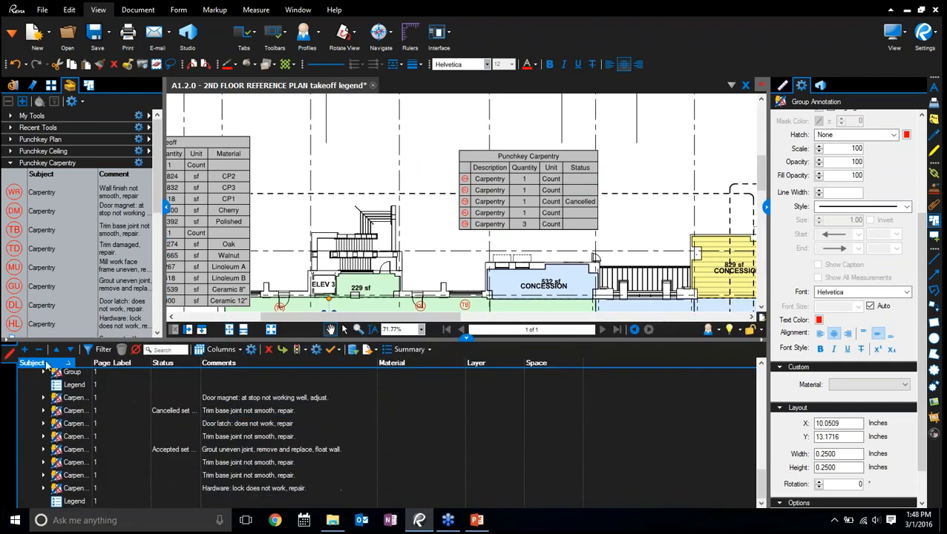
{"action": "left_click", "coordinate": [463, 341]}
Examine which fields the Punchkey Carpentry legend's Description column can use, keep Subject, and hide the legend properties
{"action": "left_click_drag", "start_coordinate": [768, 291], "coordinate": [723, 291]}
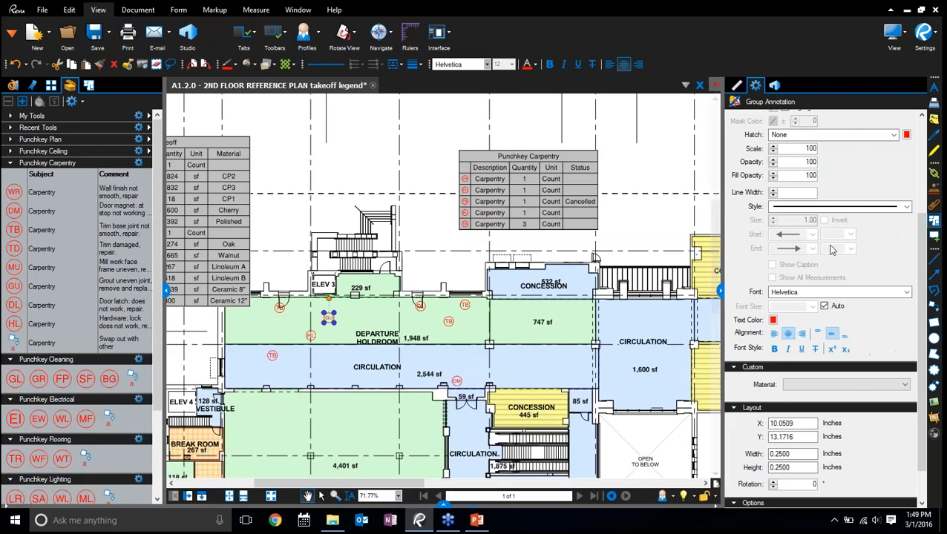
{"action": "left_click", "coordinate": [588, 204]}
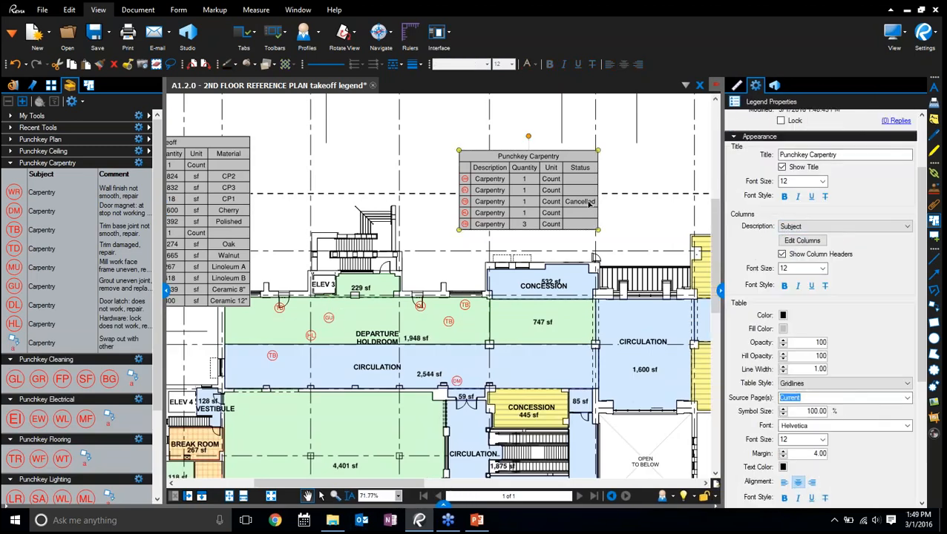
{"action": "left_click", "coordinate": [827, 231]}
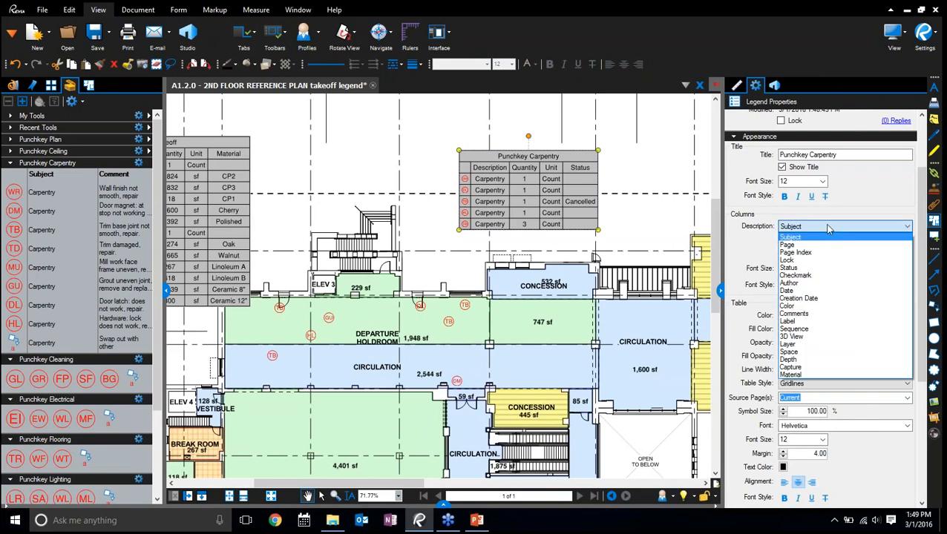
{"action": "left_click", "coordinate": [826, 237]}
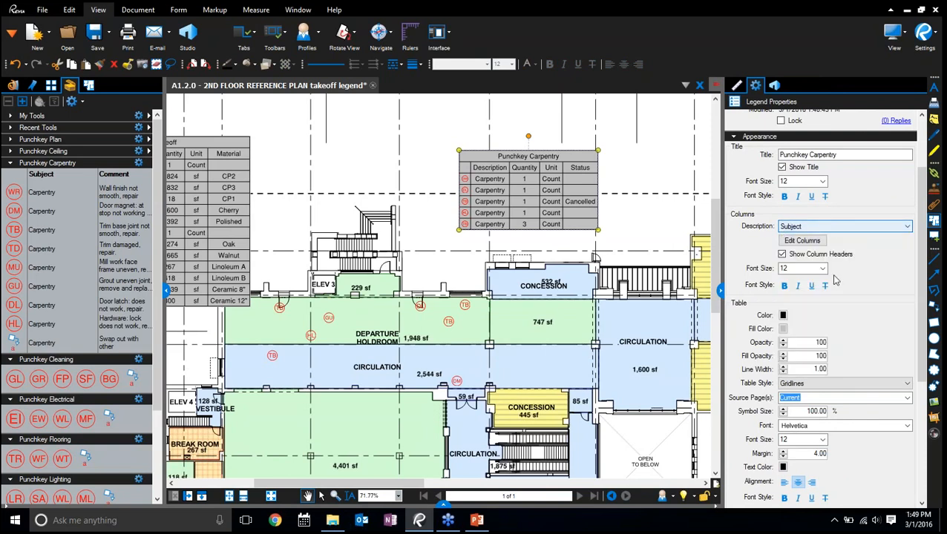
{"action": "left_click", "coordinate": [831, 227]}
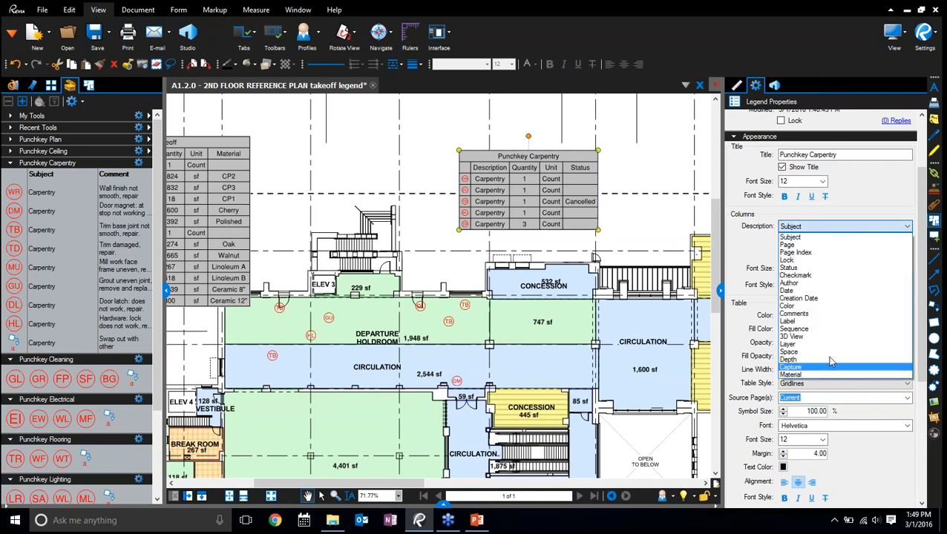
{"action": "left_click", "coordinate": [746, 253]}
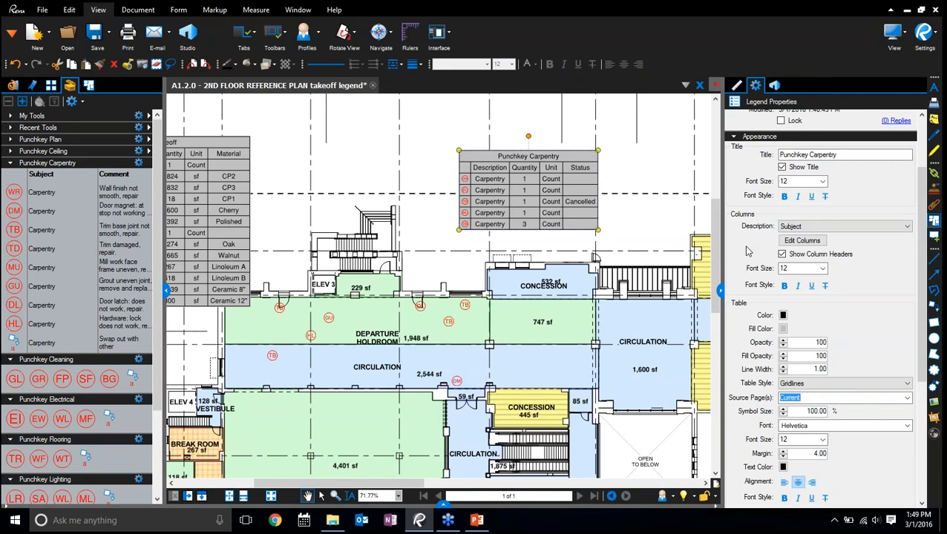
{"action": "left_click", "coordinate": [720, 292]}
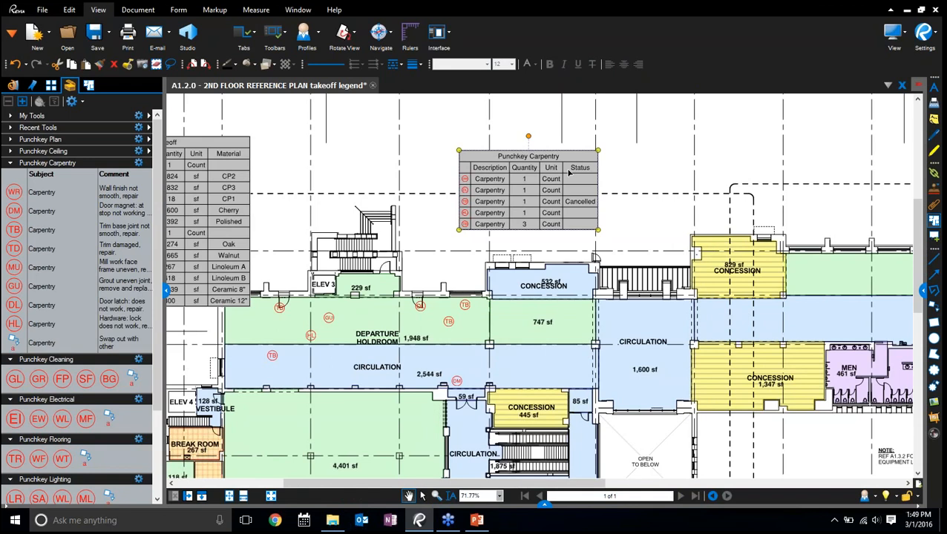
{"action": "left_click", "coordinate": [329, 318]}
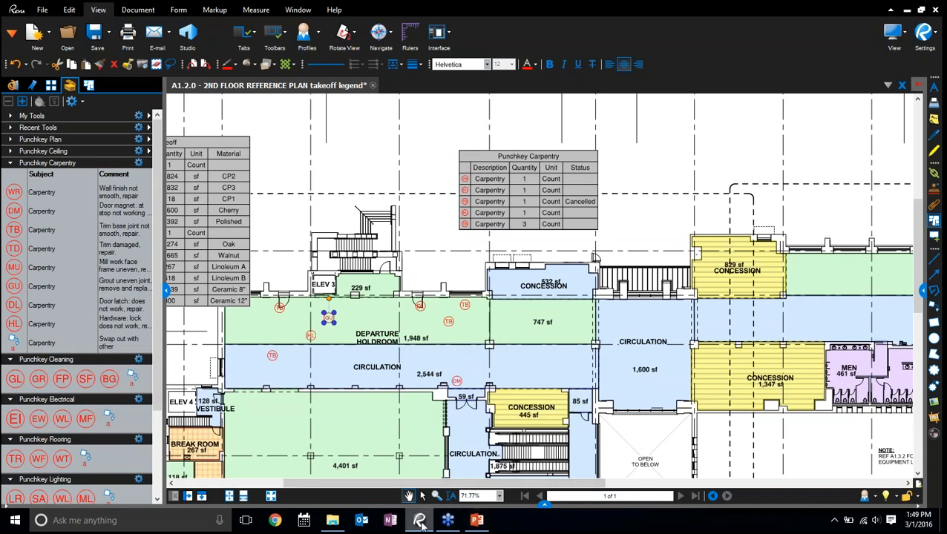
{"action": "left_click", "coordinate": [67, 32]}
{"action": "left_click", "coordinate": [193, 30]}
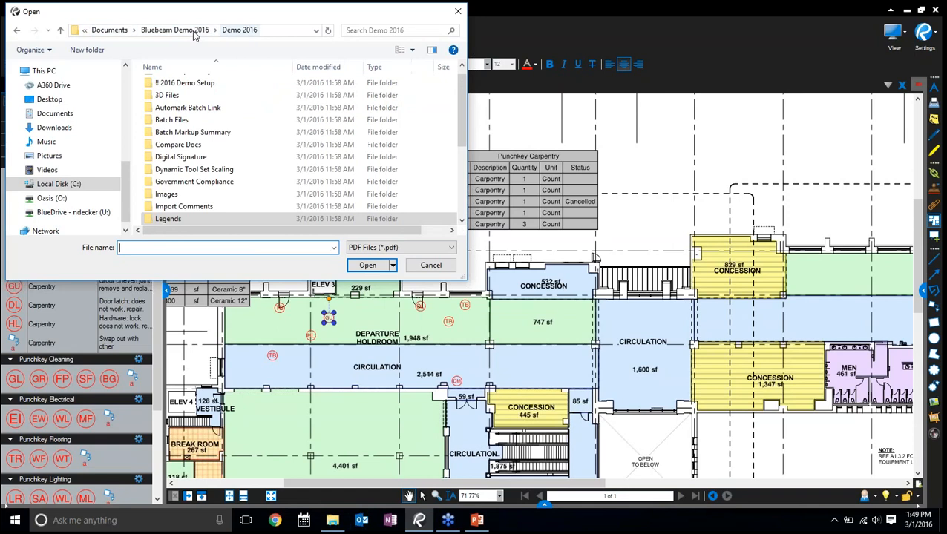
{"action": "scroll", "coordinate": [211, 185], "scroll_direction": "down", "scroll_amount": 3}
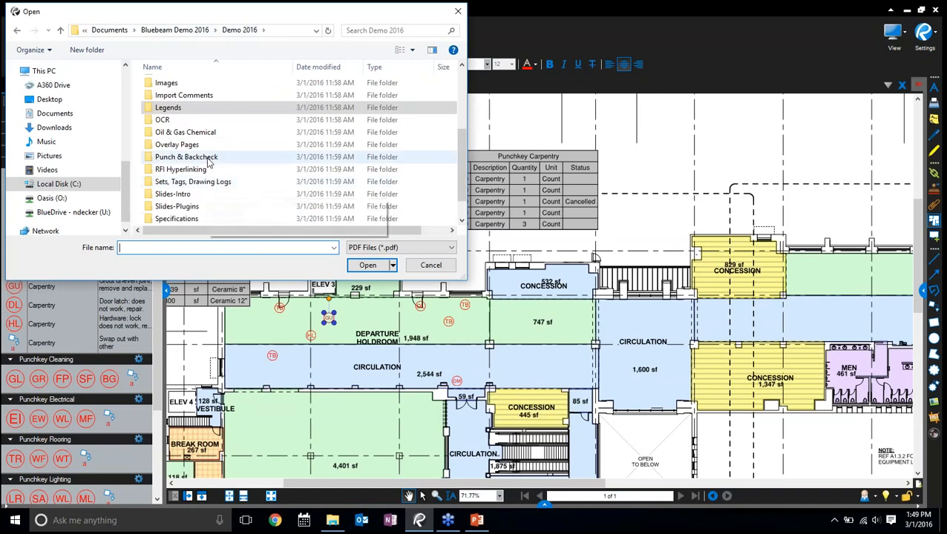
{"action": "left_click", "coordinate": [185, 31]}
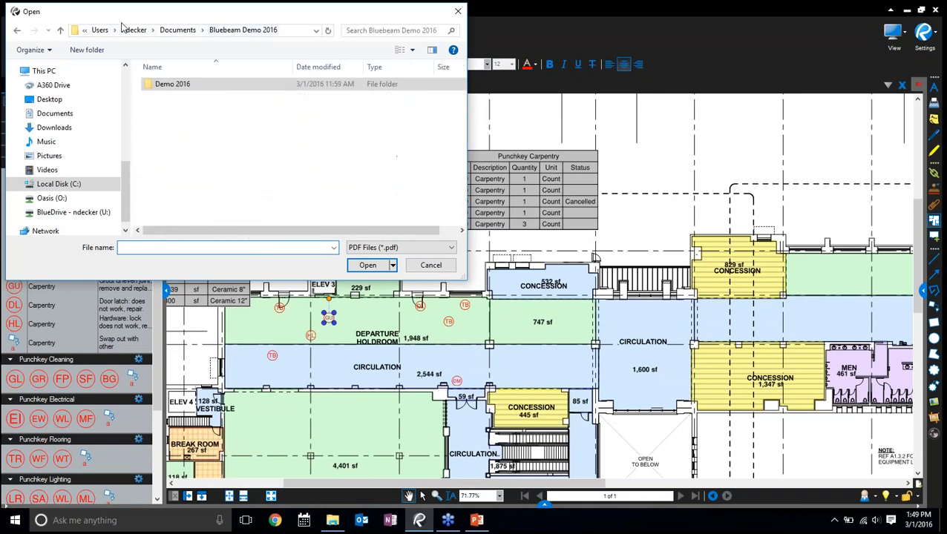
{"action": "left_click", "coordinate": [176, 31]}
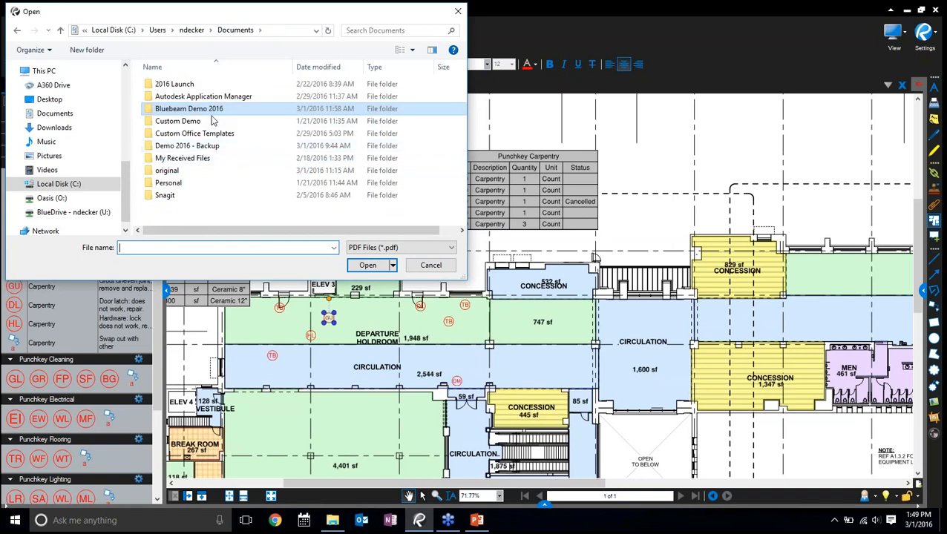
{"action": "double_click", "coordinate": [201, 147]}
{"action": "double_click", "coordinate": [202, 97]}
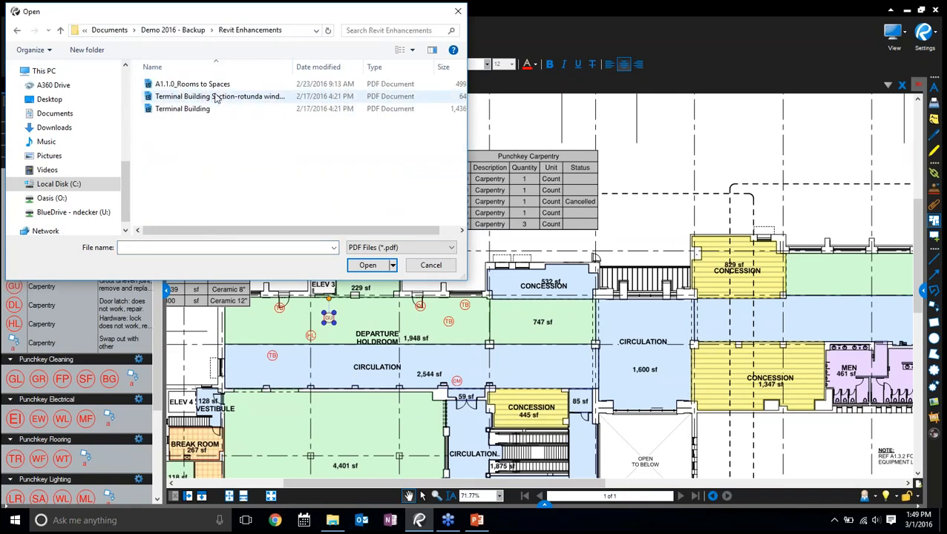
{"action": "left_click", "coordinate": [429, 267]}
Switch to File Explorer and play the RoomsToSpaces video from the Revit Enhancements folder in Demo 2016 - Backup
{"action": "left_click", "coordinate": [332, 520]}
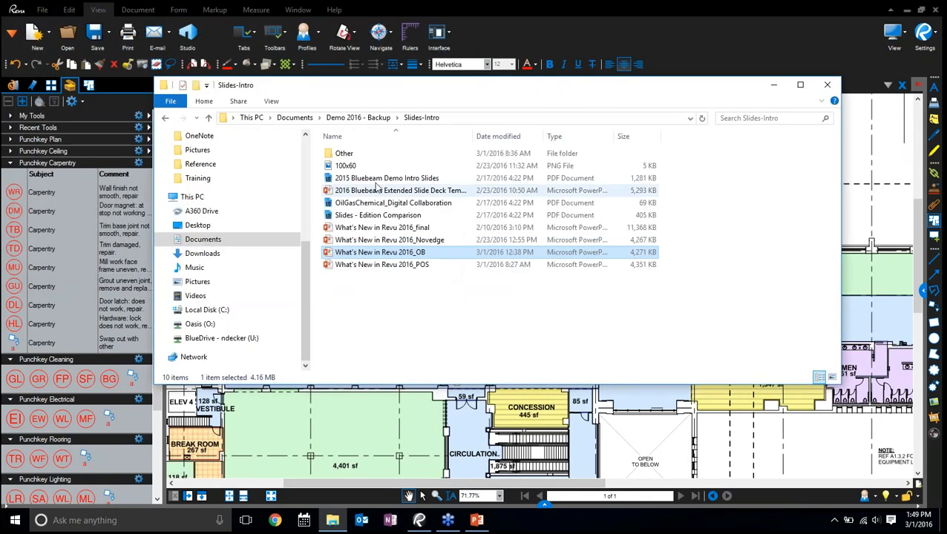
{"action": "left_click", "coordinate": [365, 118]}
{"action": "double_click", "coordinate": [363, 165]}
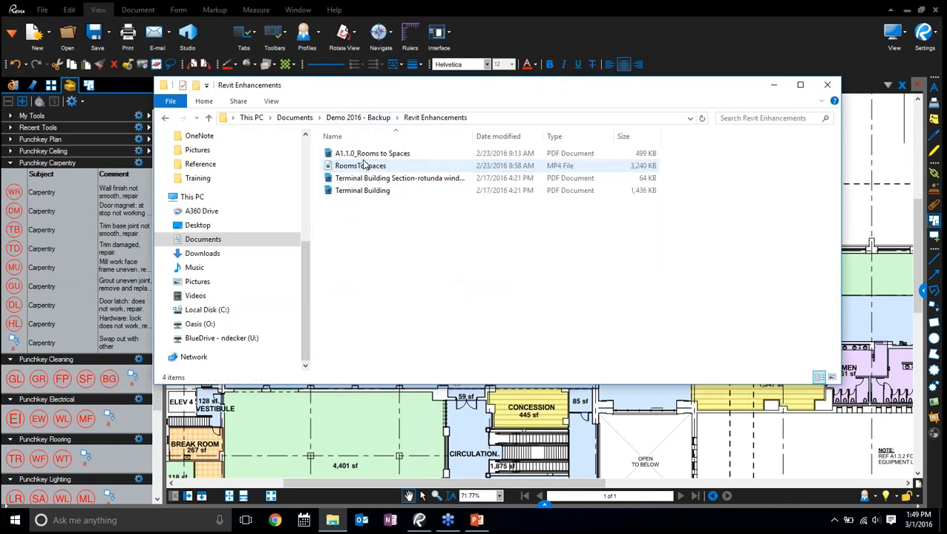
{"action": "left_click", "coordinate": [363, 167]}
{"action": "double_click", "coordinate": [362, 167]}
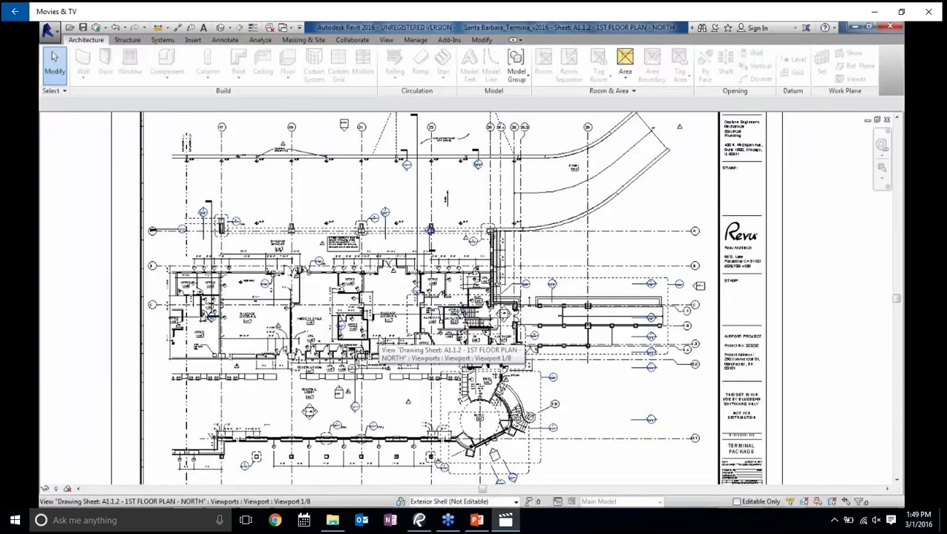
Watch the Revit export settings in the video, skip ahead to the exported spaces in Revu, and close the player
{"action": "mouse_move", "coordinate": [598, 358]}
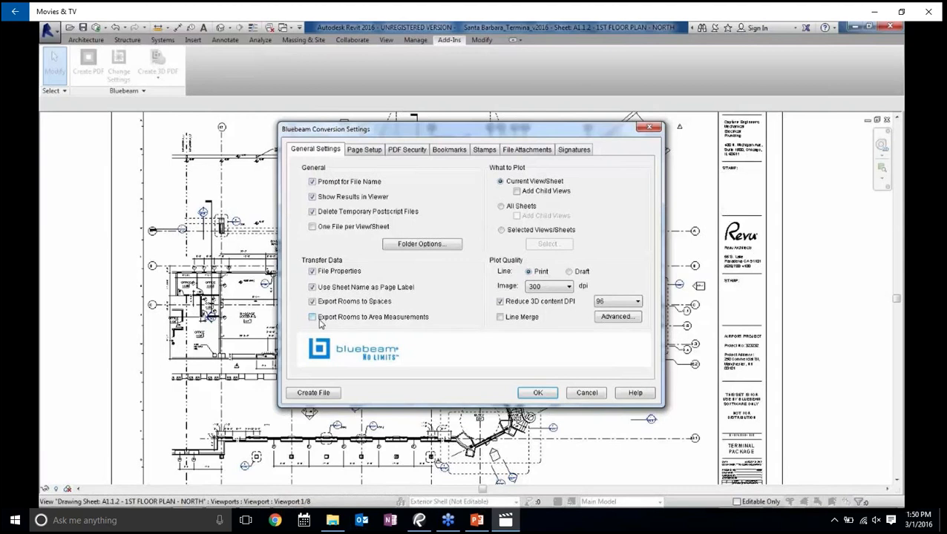
{"action": "mouse_move", "coordinate": [475, 296]}
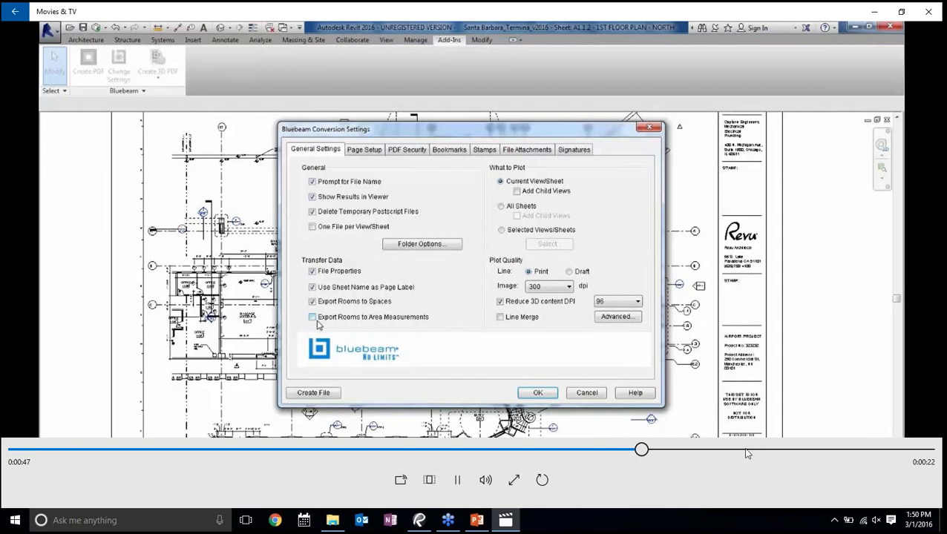
{"action": "left_click", "coordinate": [755, 449]}
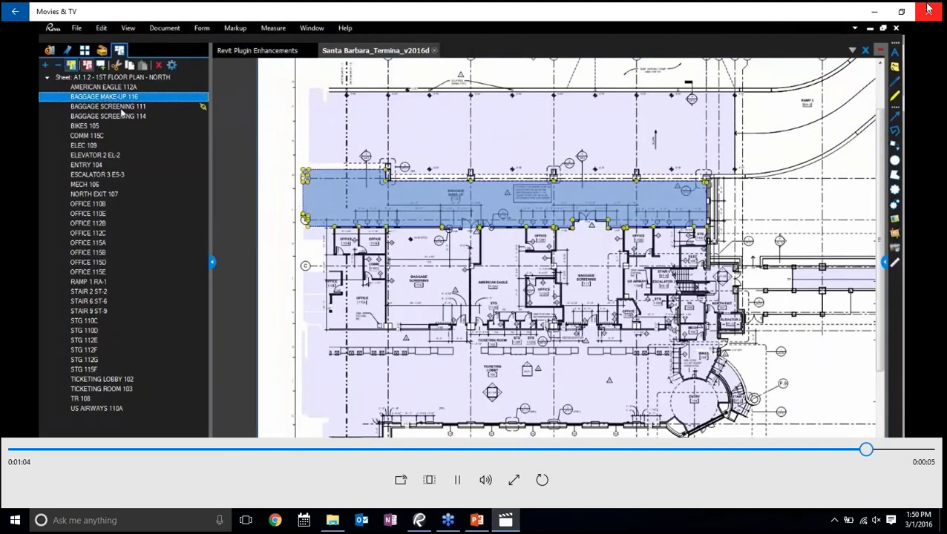
{"action": "left_click", "coordinate": [927, 9]}
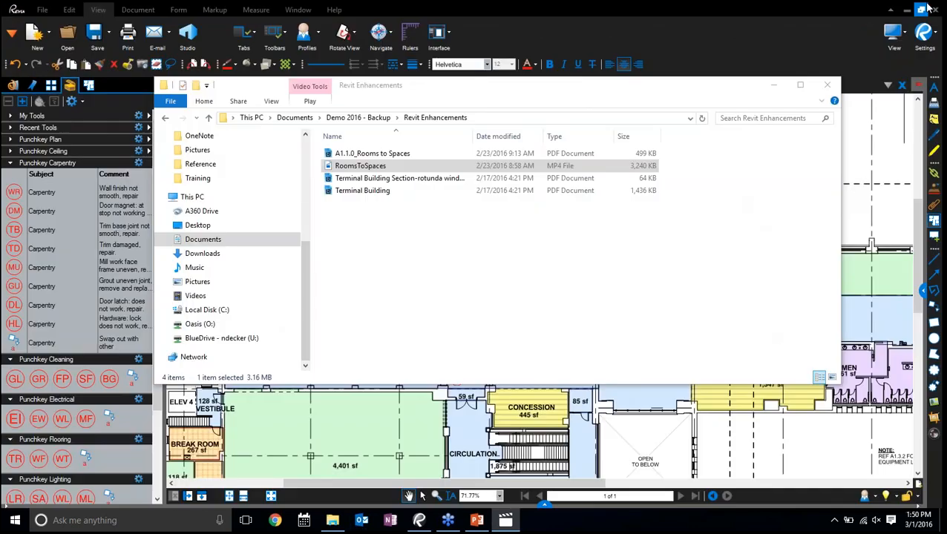
Open the A1.1.0_Rooms to Spaces PDF from the Revit Enhancements folder in Revu and list the sheet's spaces
{"action": "double_click", "coordinate": [377, 153]}
{"action": "scroll", "coordinate": [539, 308], "scroll_direction": "up", "scroll_amount": 5}
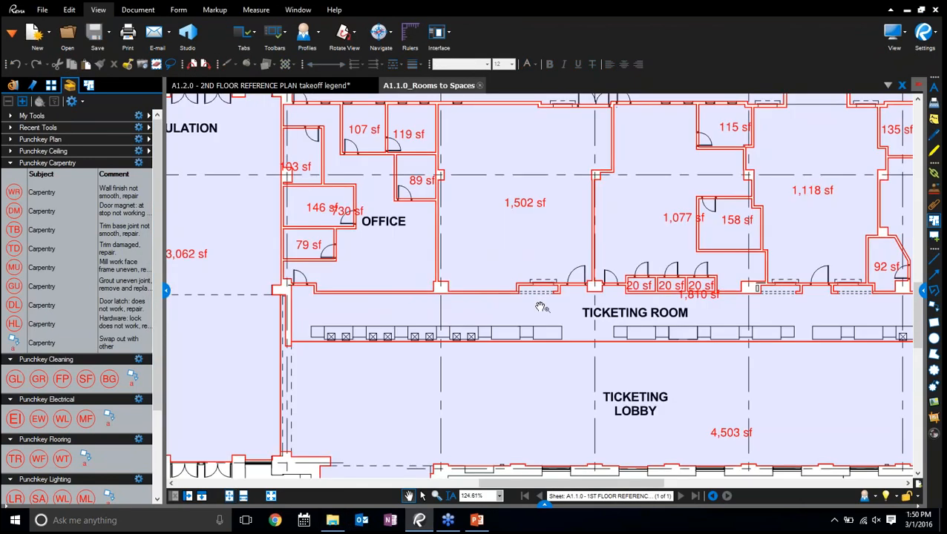
{"action": "scroll", "coordinate": [501, 285], "scroll_direction": "down", "scroll_amount": 2}
{"action": "scroll", "coordinate": [500, 286], "scroll_direction": "down", "scroll_amount": 1}
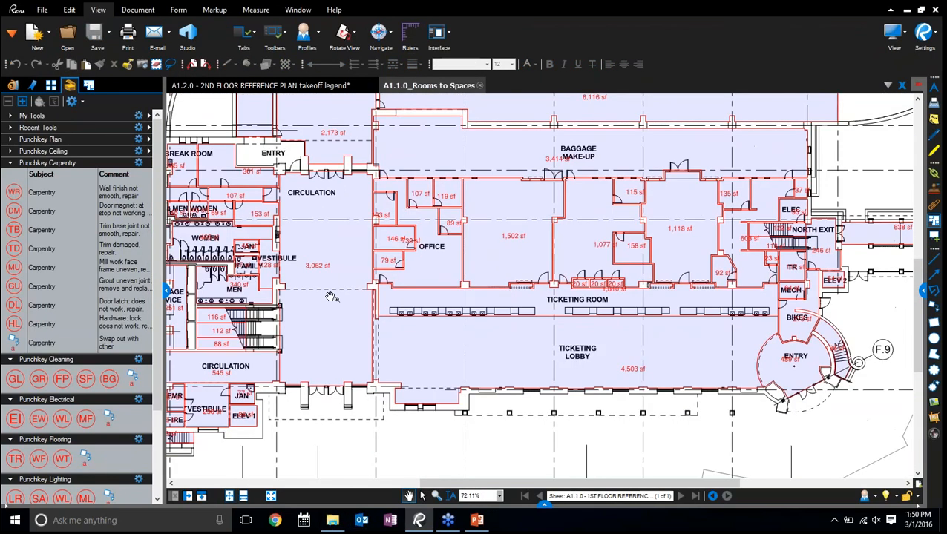
{"action": "right_click", "coordinate": [102, 88]}
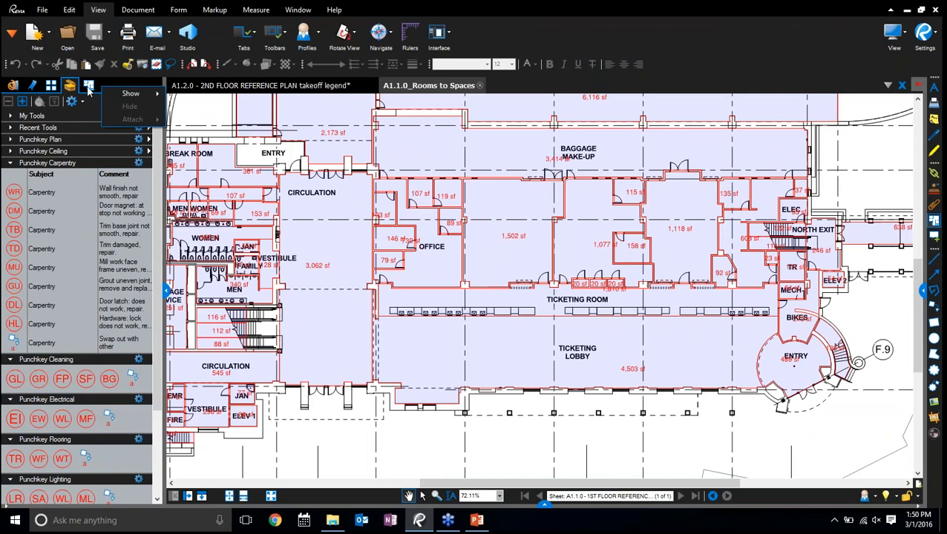
{"action": "left_click", "coordinate": [88, 86]}
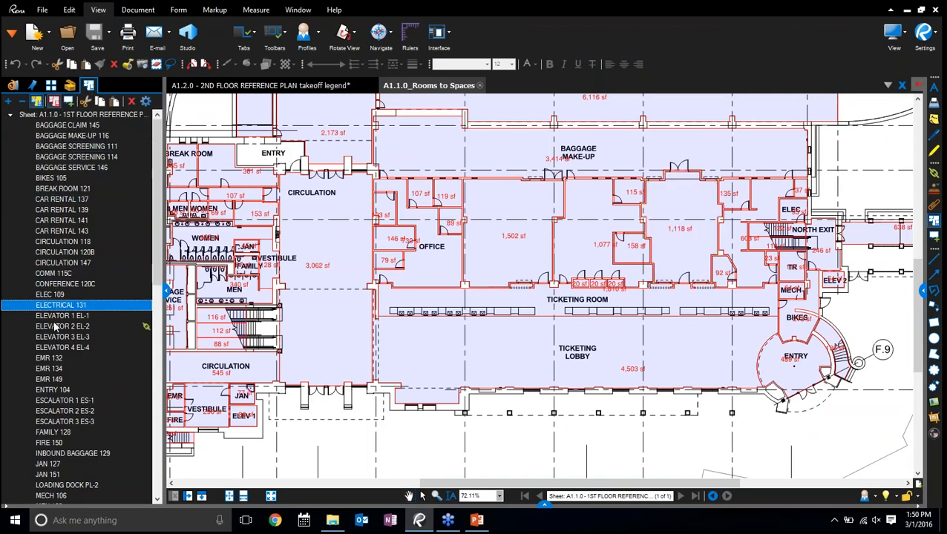
Highlight the BAGGAGE MAKE-UP 116 space on the plan, and select the outline of the Patio area
{"action": "left_click", "coordinate": [63, 136]}
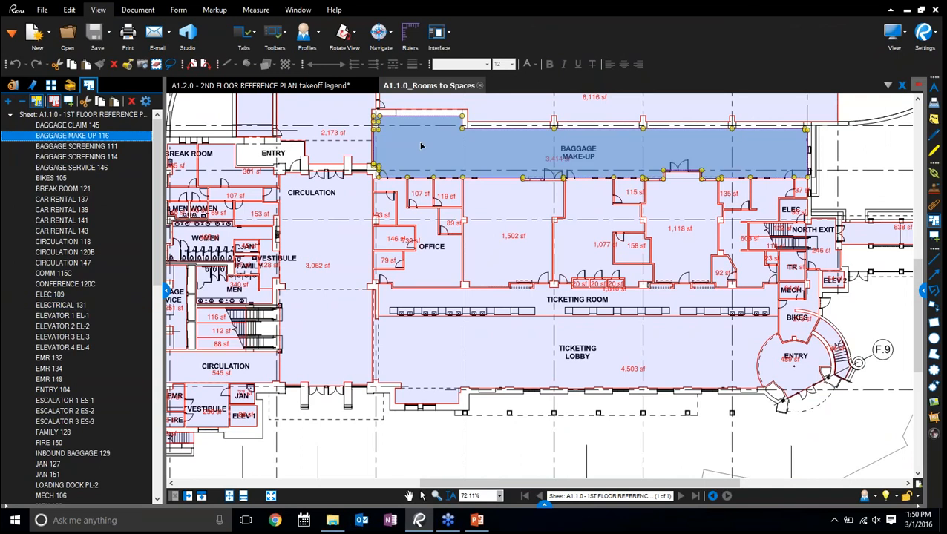
{"action": "scroll", "coordinate": [363, 128], "scroll_direction": "up", "scroll_amount": 5}
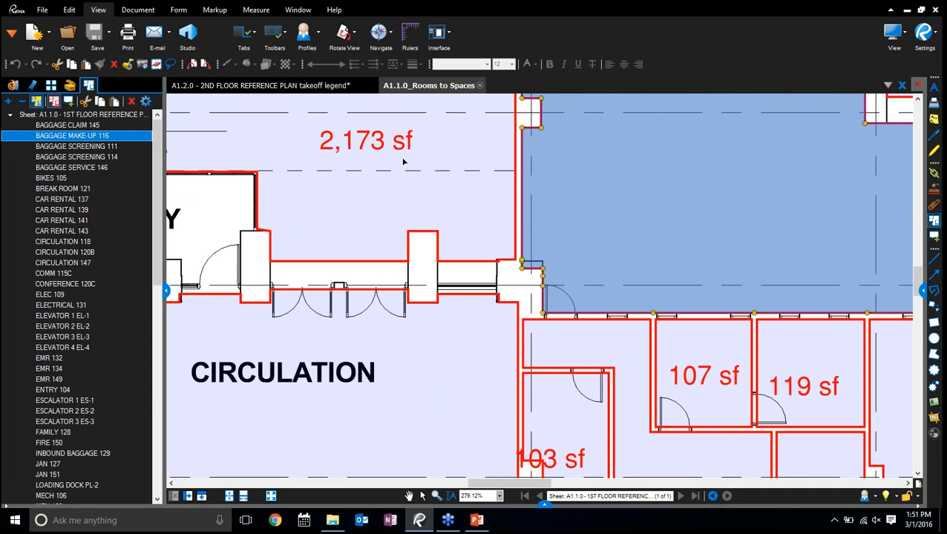
{"action": "left_click", "coordinate": [373, 263]}
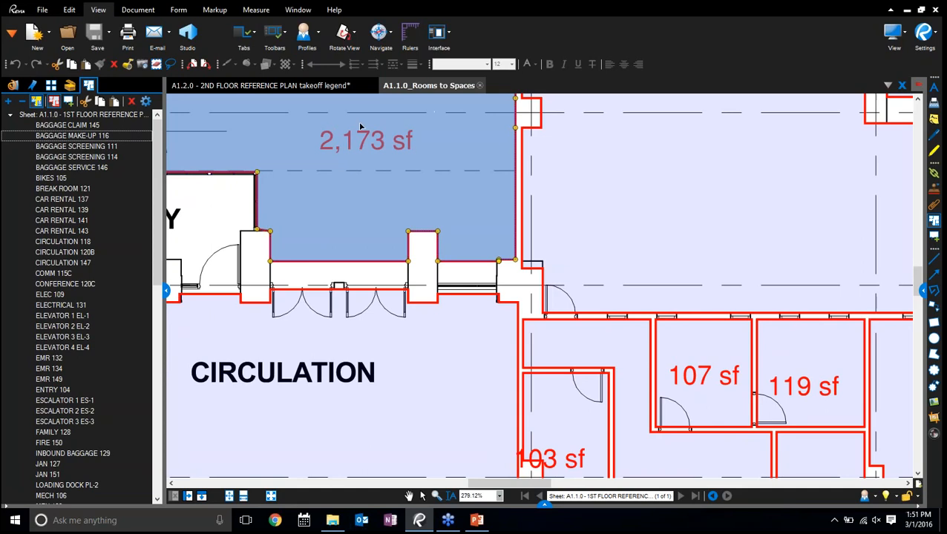
{"action": "scroll", "coordinate": [416, 150], "scroll_direction": "down", "scroll_amount": 5}
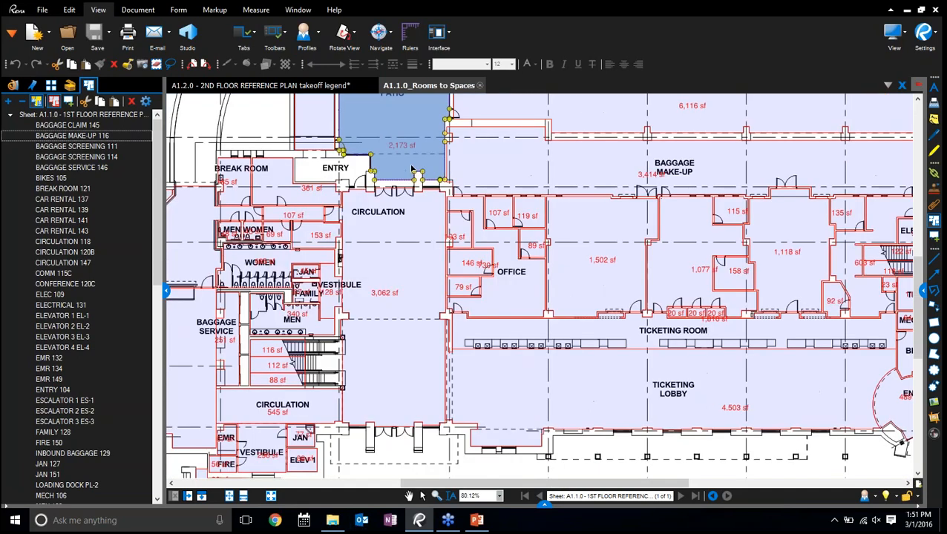
{"action": "scroll", "coordinate": [393, 191], "scroll_direction": "down", "scroll_amount": 3}
{"action": "scroll", "coordinate": [362, 161], "scroll_direction": "up", "scroll_amount": 2}
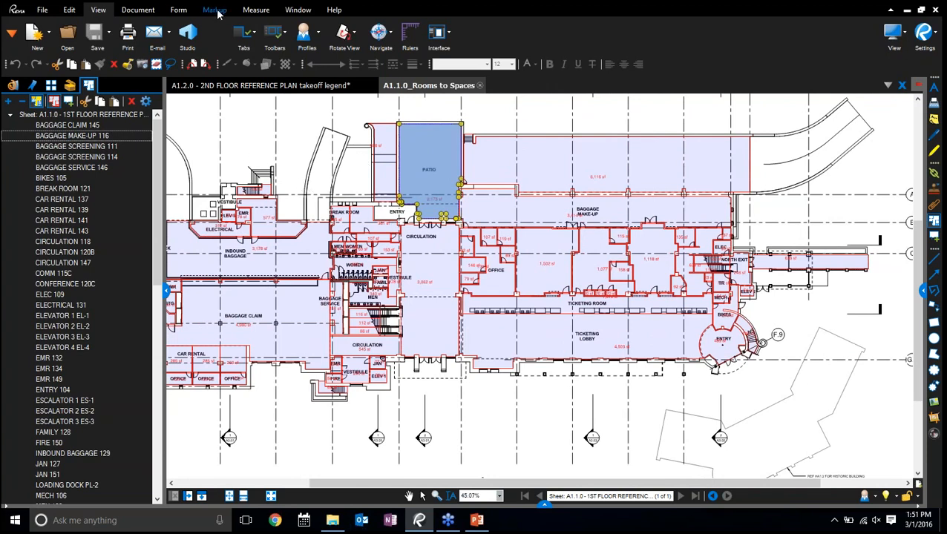
{"action": "left_click", "coordinate": [69, 10]}
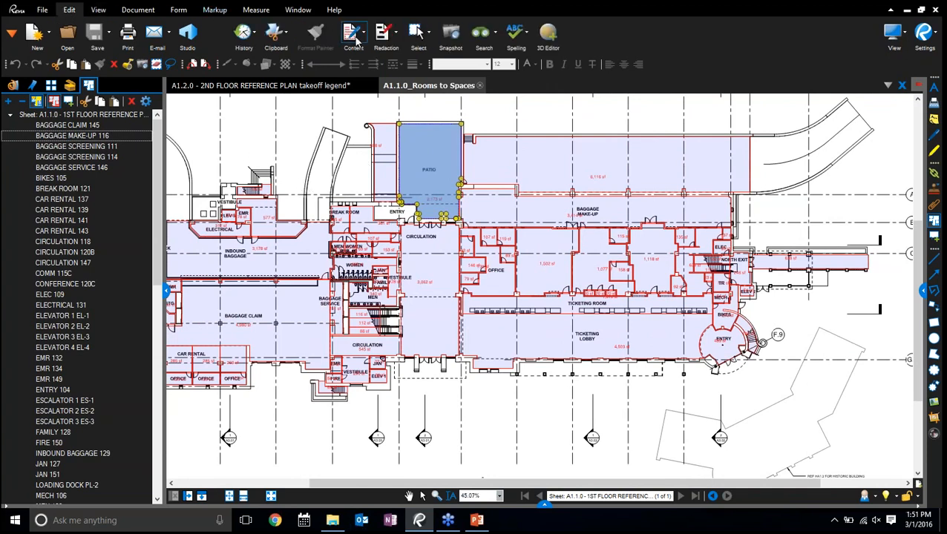
{"action": "left_click", "coordinate": [357, 41]}
{"action": "left_click", "coordinate": [386, 31]}
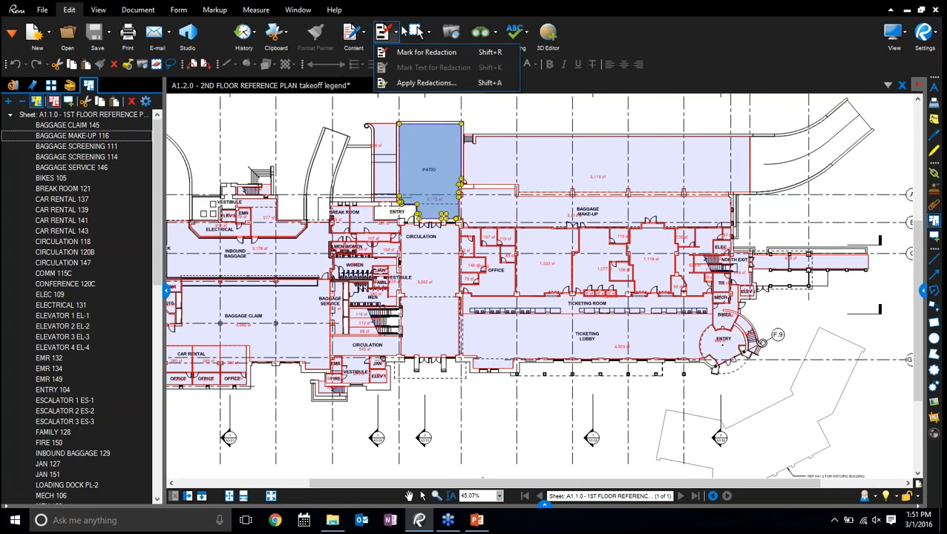
{"action": "mouse_move", "coordinate": [418, 33]}
{"action": "left_click", "coordinate": [453, 117]}
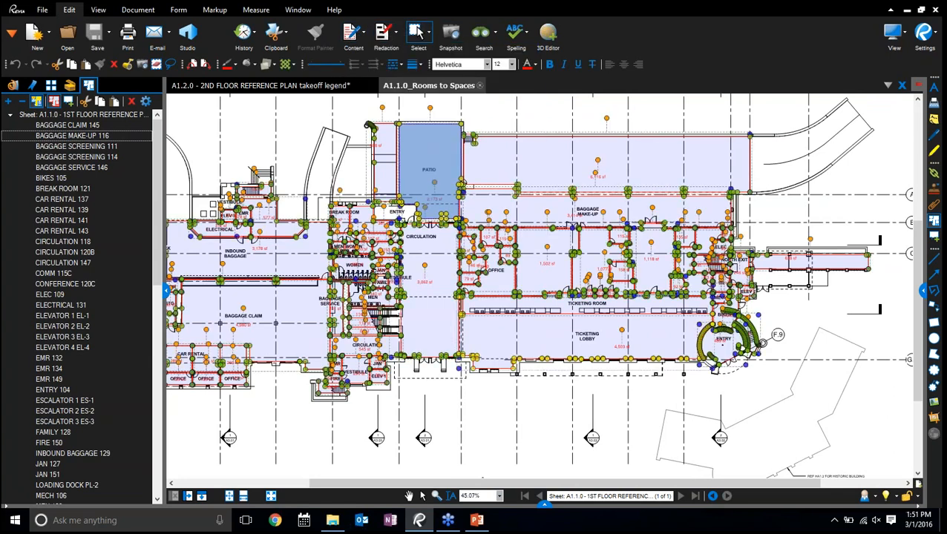
{"action": "right_click", "coordinate": [438, 182]}
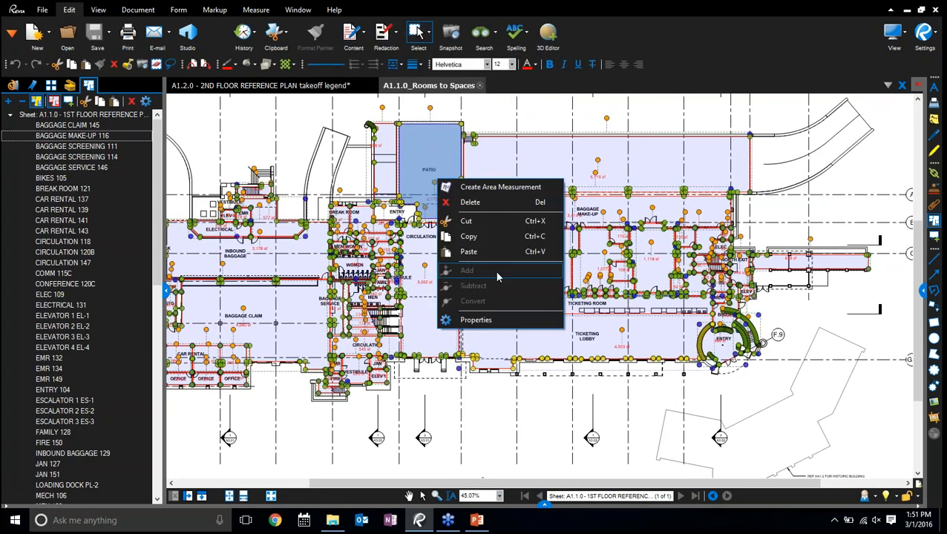
{"action": "left_click", "coordinate": [507, 139]}
{"action": "right_click", "coordinate": [508, 139]}
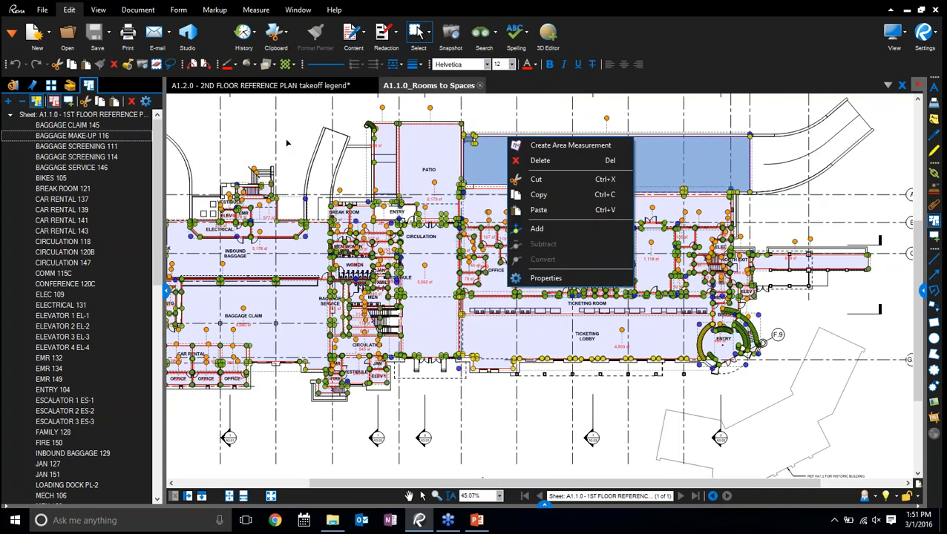
{"action": "key", "text": "Escape"}
{"action": "key", "text": "Escape"}
Select all area measurements on the Rooms to Spaces plan and place a new legend of them above the OFFICE area
{"action": "left_click", "coordinate": [13, 85]}
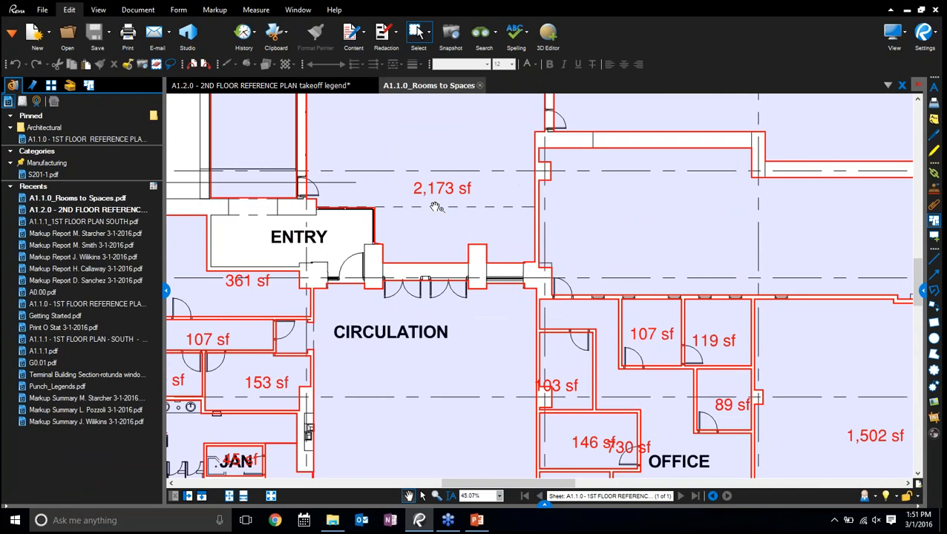
{"action": "scroll", "coordinate": [437, 208], "scroll_direction": "up", "scroll_amount": 5}
{"action": "left_click", "coordinate": [444, 267]}
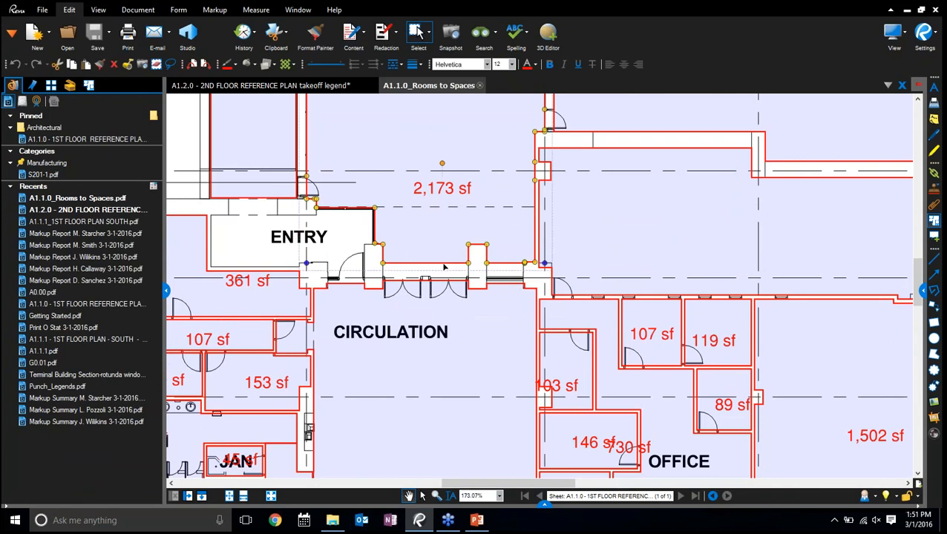
{"action": "key", "text": "ctrl+a"}
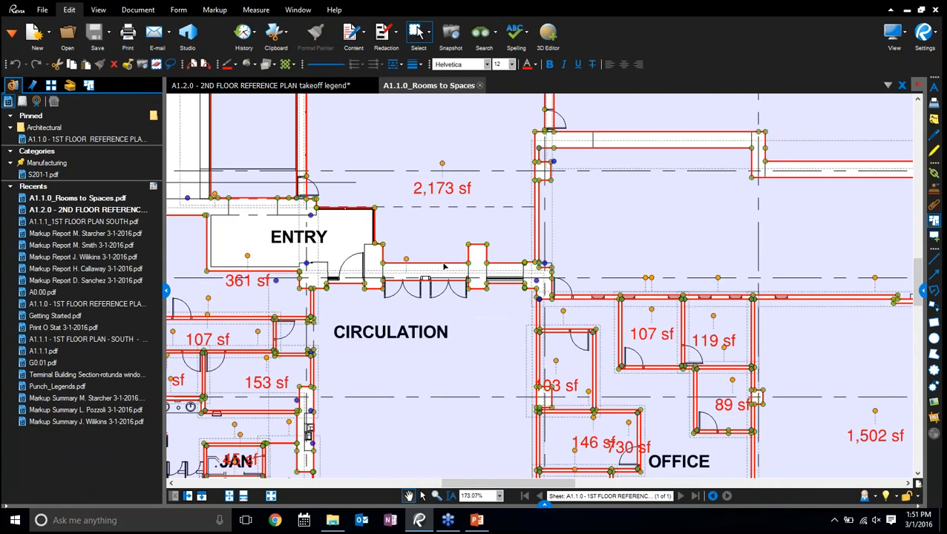
{"action": "right_click", "coordinate": [444, 267]}
{"action": "mouse_move", "coordinate": [535, 401]}
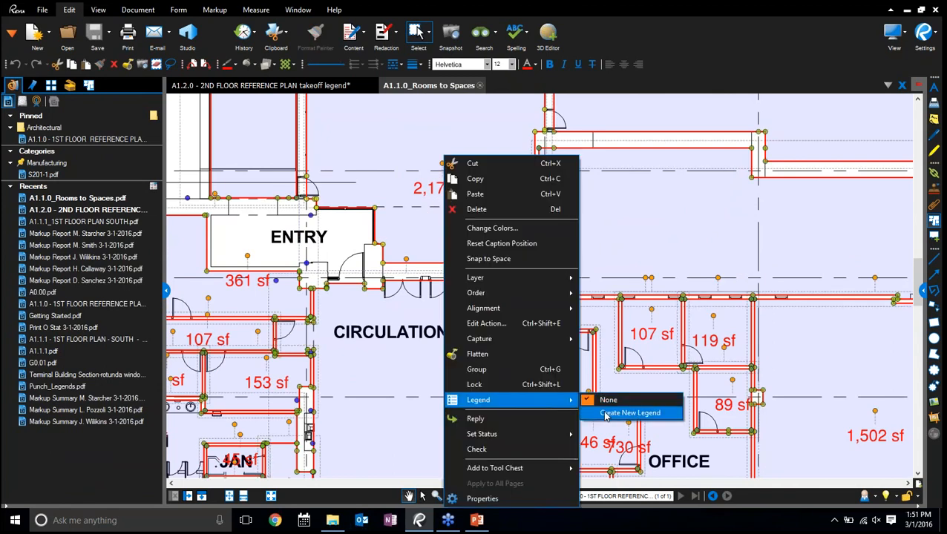
{"action": "left_click", "coordinate": [604, 413]}
{"action": "left_click", "coordinate": [501, 117]}
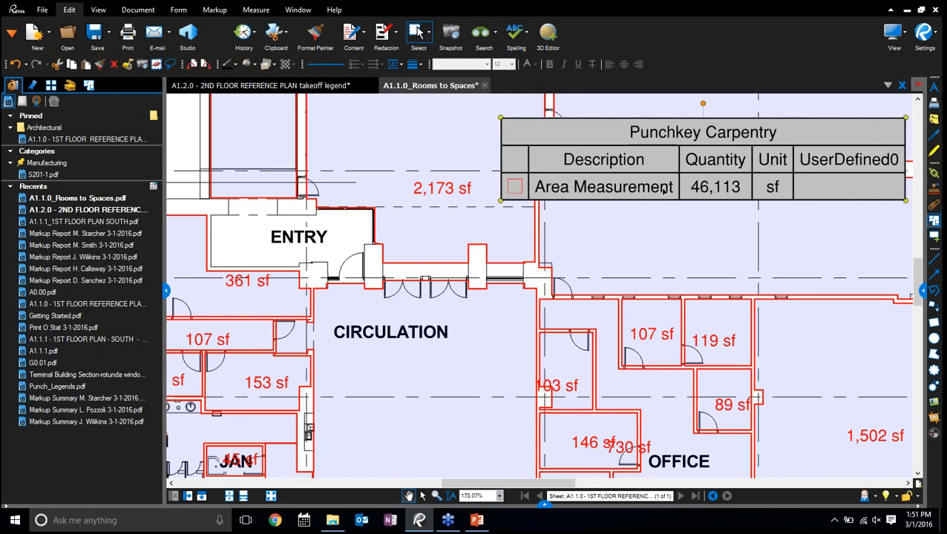
Delete the legend from the plan and close the A1.1.0_Rooms to Spaces PDF without saving
{"action": "key", "text": "Escape"}
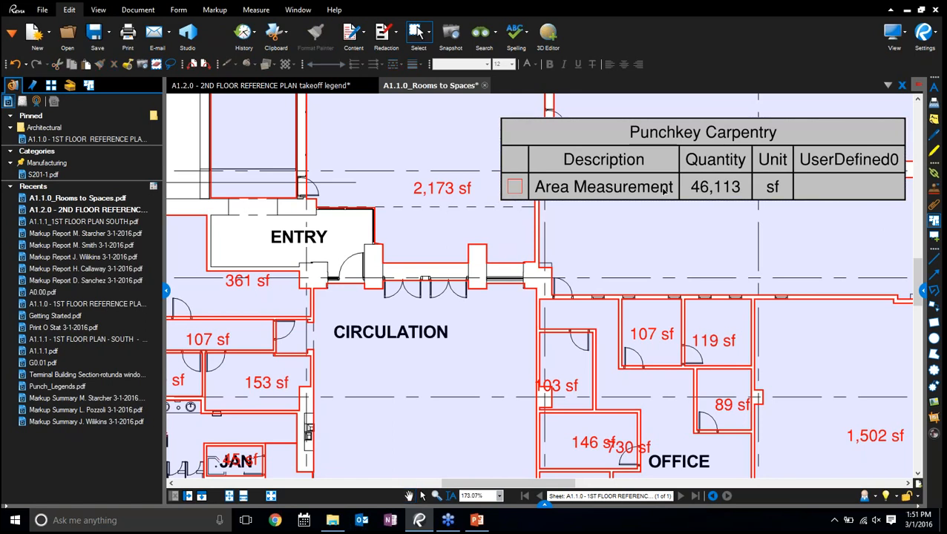
{"action": "left_click", "coordinate": [664, 192]}
{"action": "key", "text": "Delete"}
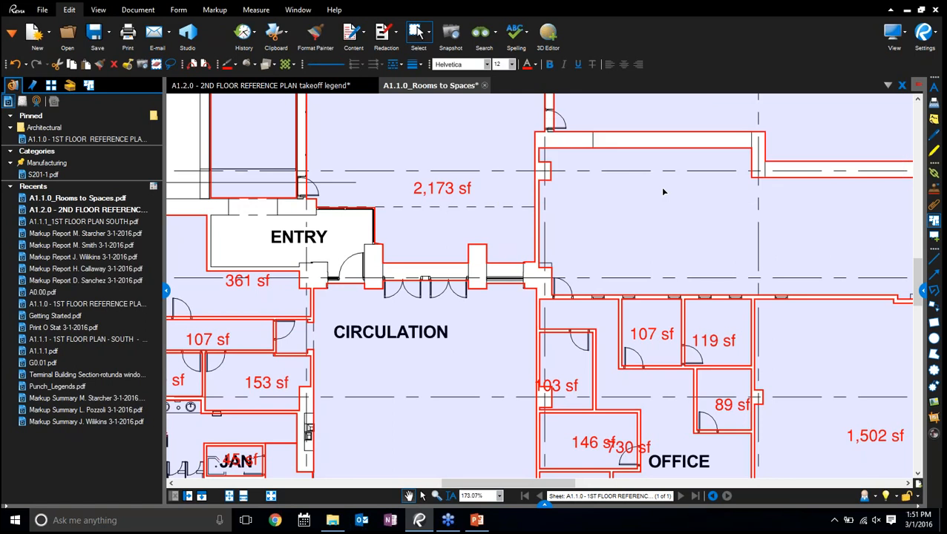
{"action": "left_click", "coordinate": [485, 87]}
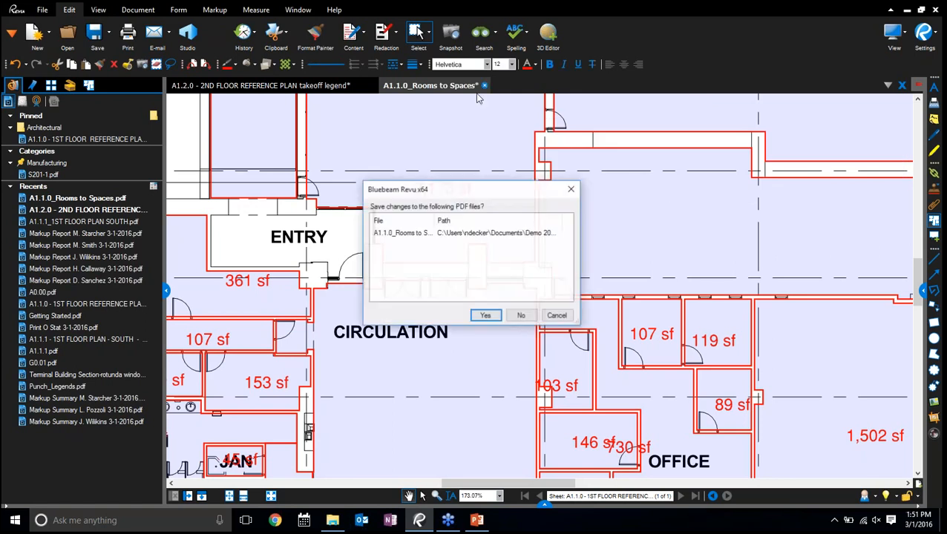
{"action": "left_click", "coordinate": [519, 317]}
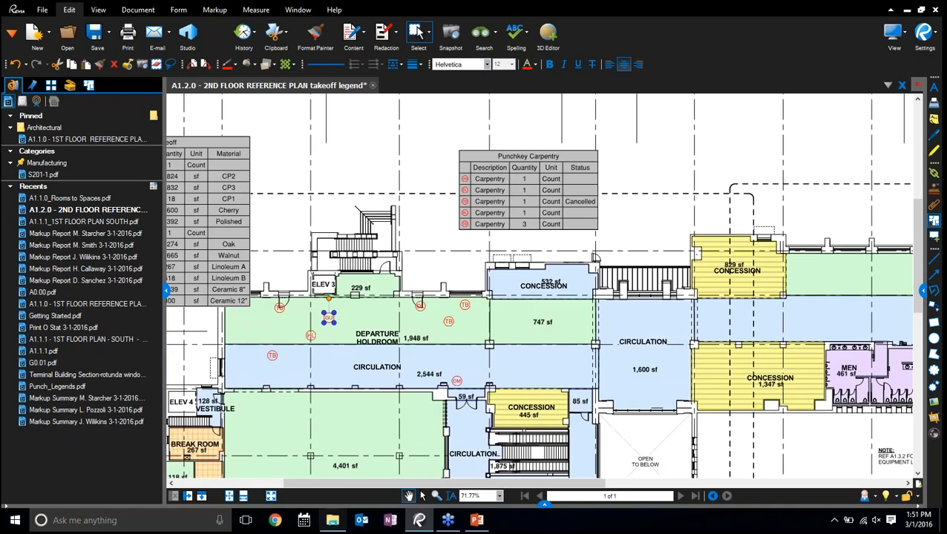
Open the Terminal Building Section-rotunda window PDF from File Explorer, examine its 3D model from several angles, and close it
{"action": "left_click", "coordinate": [332, 520]}
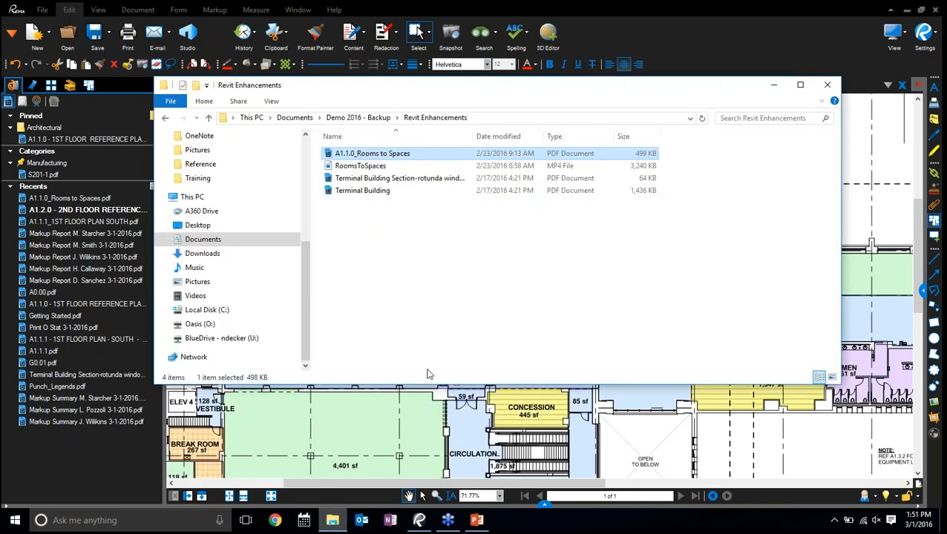
{"action": "double_click", "coordinate": [382, 179]}
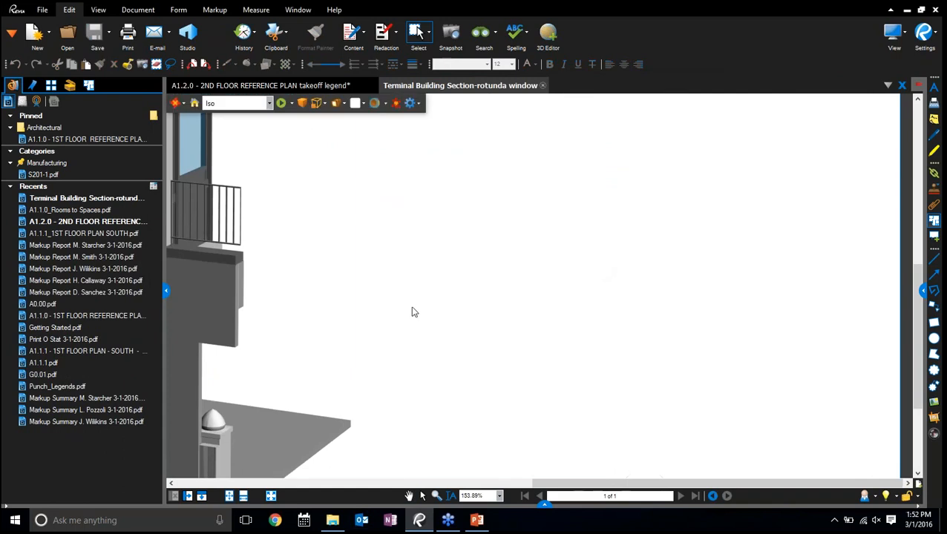
{"action": "left_click_drag", "start_coordinate": [412, 306], "coordinate": [890, 280]}
{"action": "scroll", "coordinate": [680, 291], "scroll_direction": "down", "scroll_amount": 3}
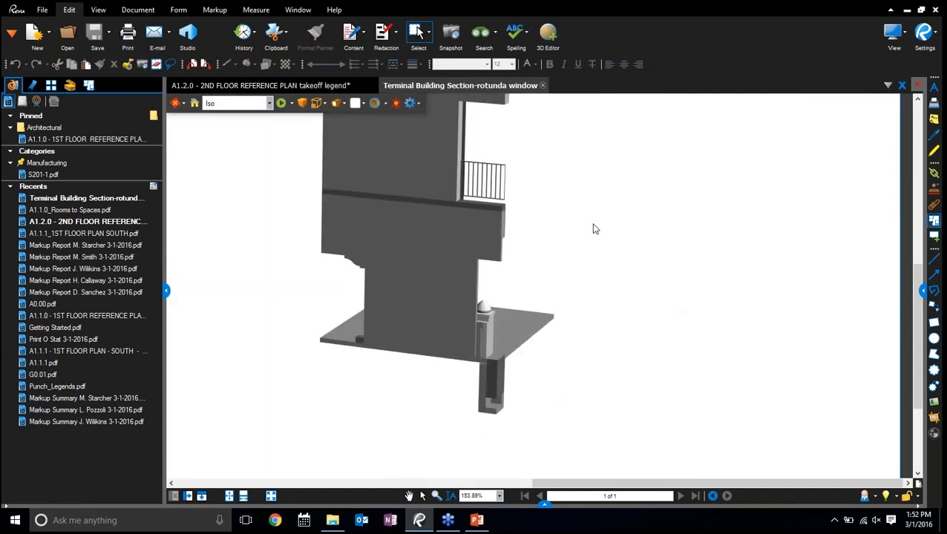
{"action": "left_click_drag", "start_coordinate": [600, 240], "coordinate": [640, 414]}
{"action": "left_click_drag", "start_coordinate": [643, 177], "coordinate": [642, 116]}
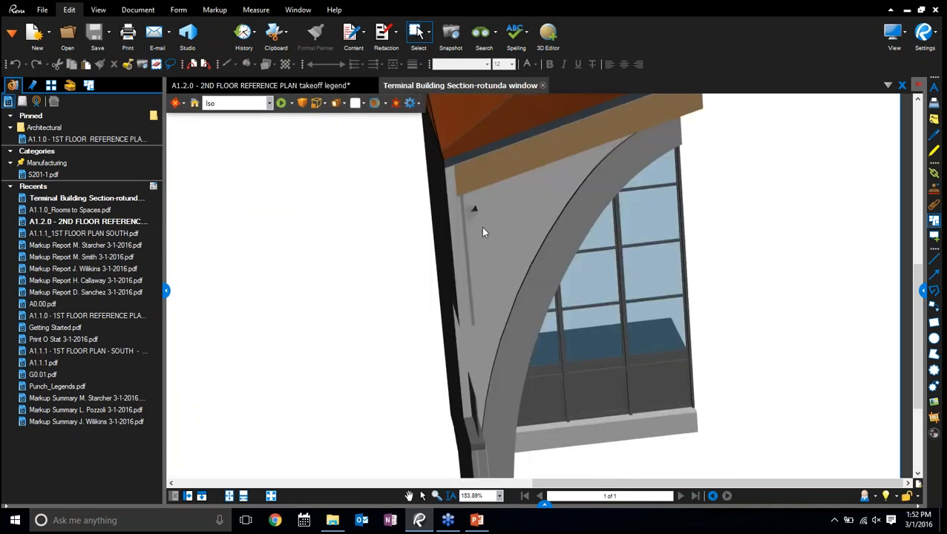
{"action": "left_click_drag", "start_coordinate": [487, 272], "coordinate": [524, 365]}
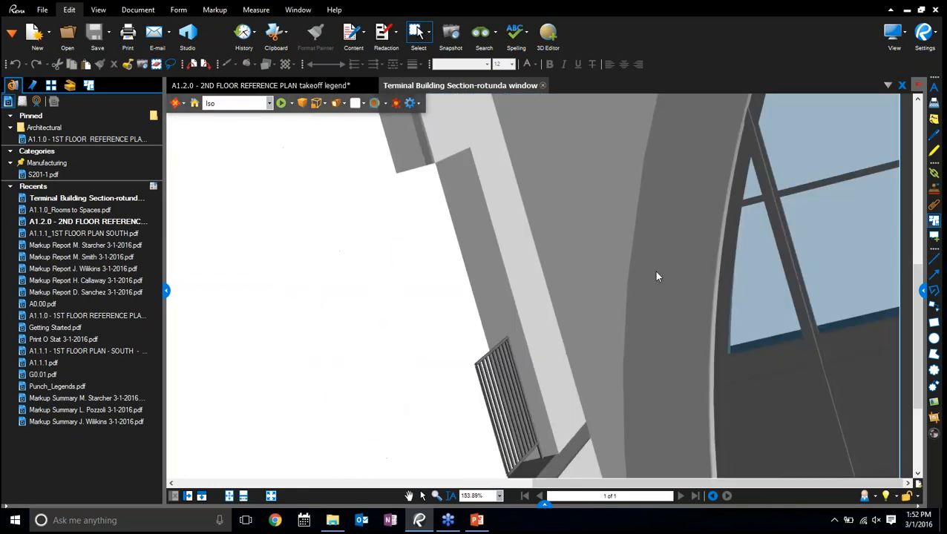
{"action": "left_click_drag", "start_coordinate": [654, 271], "coordinate": [830, 209]}
{"action": "left_click_drag", "start_coordinate": [817, 265], "coordinate": [429, 266]}
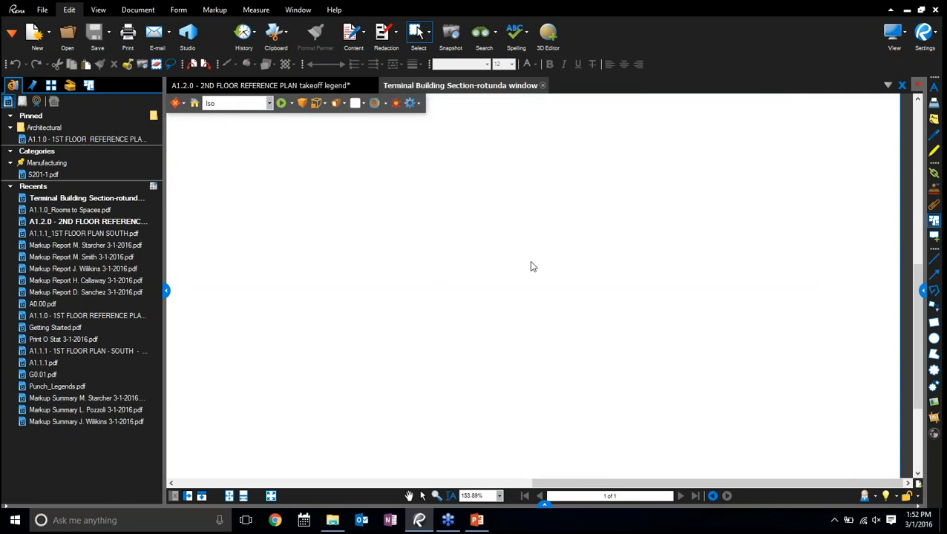
{"action": "left_click", "coordinate": [543, 86]}
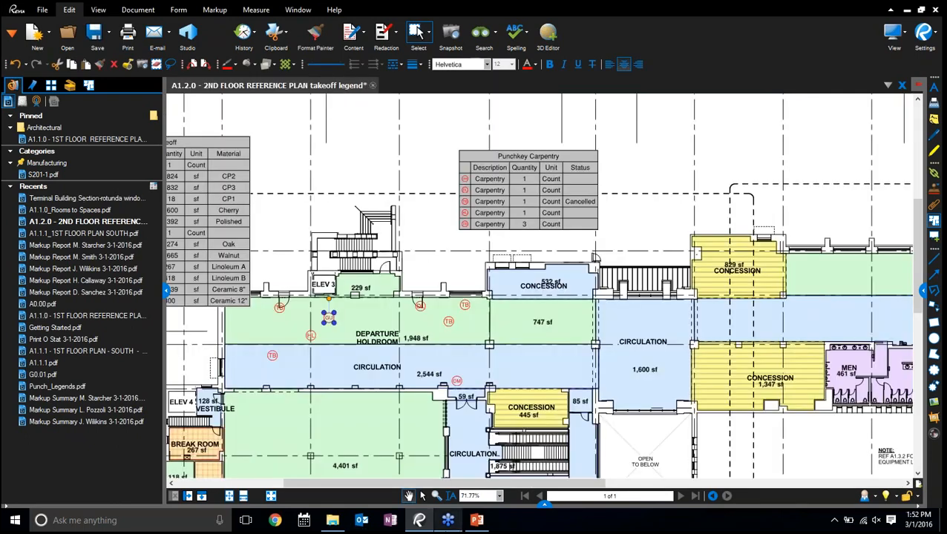
Switch to PowerPoint, present the New Features slide full screen, and end the slide show
{"action": "left_click", "coordinate": [476, 526]}
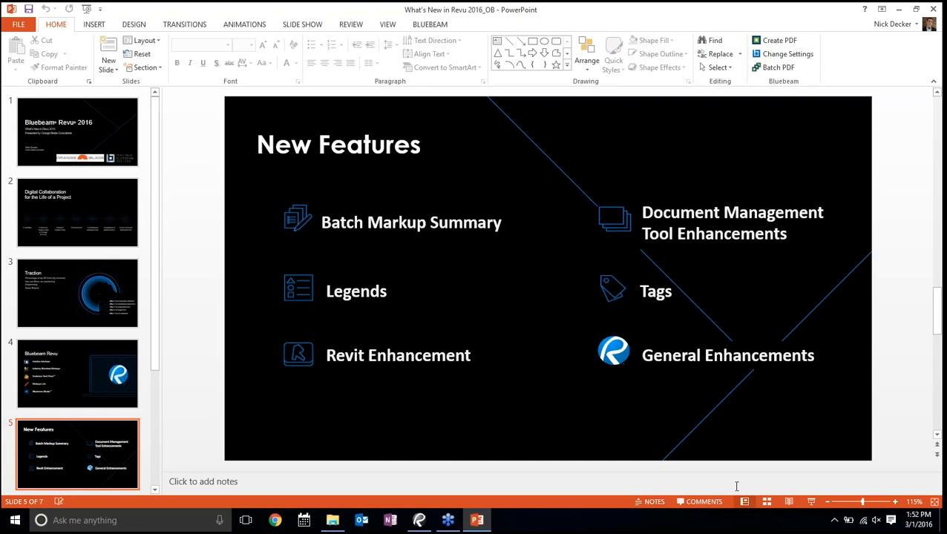
{"action": "left_click", "coordinate": [811, 501]}
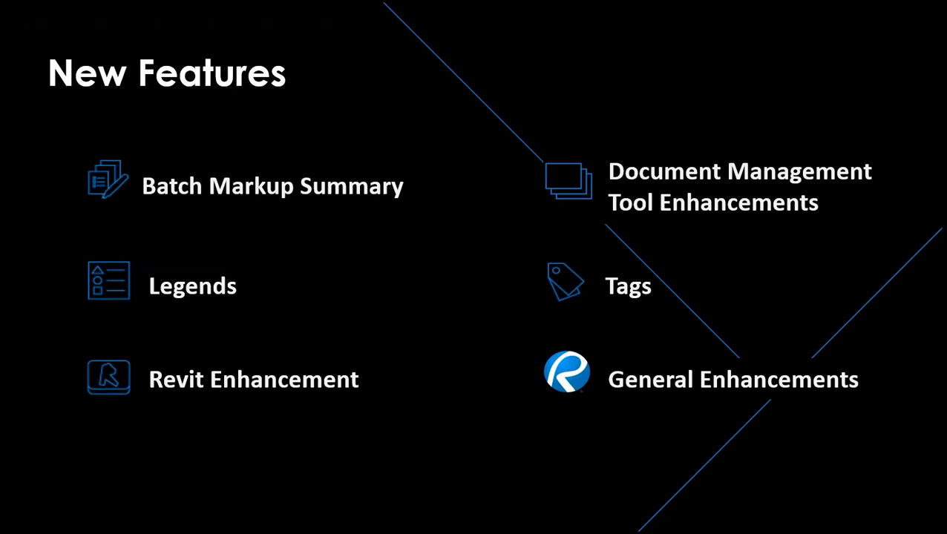
{"action": "key", "text": "Escape"}
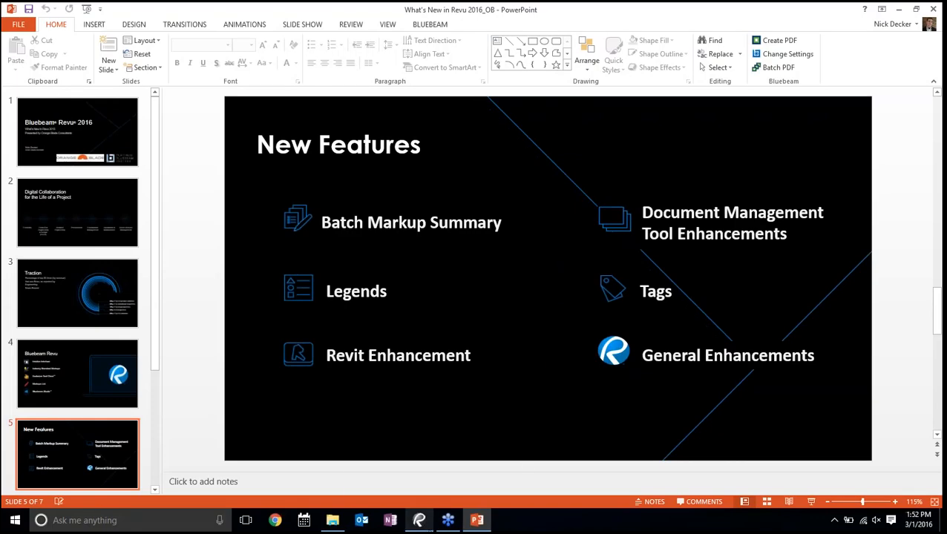
Return to Revu and close the A1.2.0 - 2ND FLOOR REFERENCE PLAN takeoff legend file without saving its changes
{"action": "left_click", "coordinate": [420, 520]}
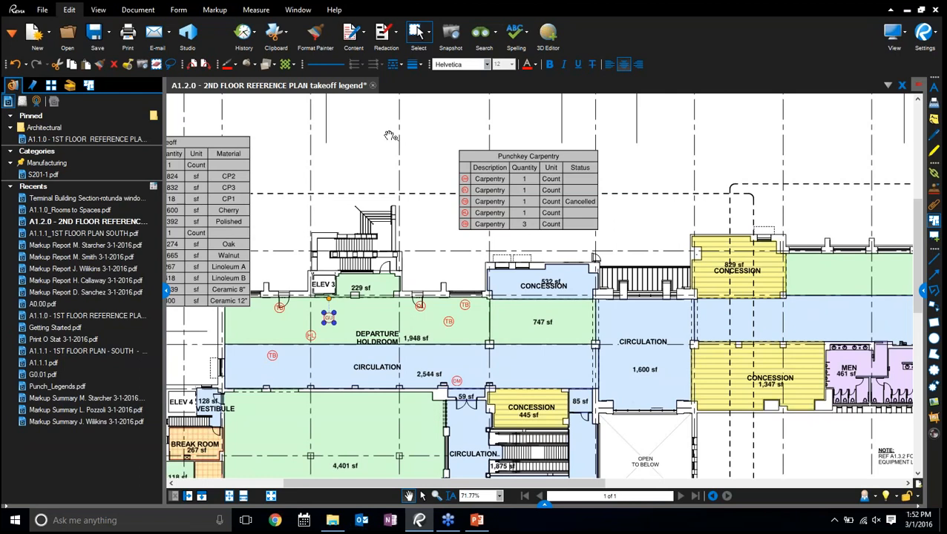
{"action": "left_click", "coordinate": [373, 86]}
{"action": "left_click", "coordinate": [522, 316]}
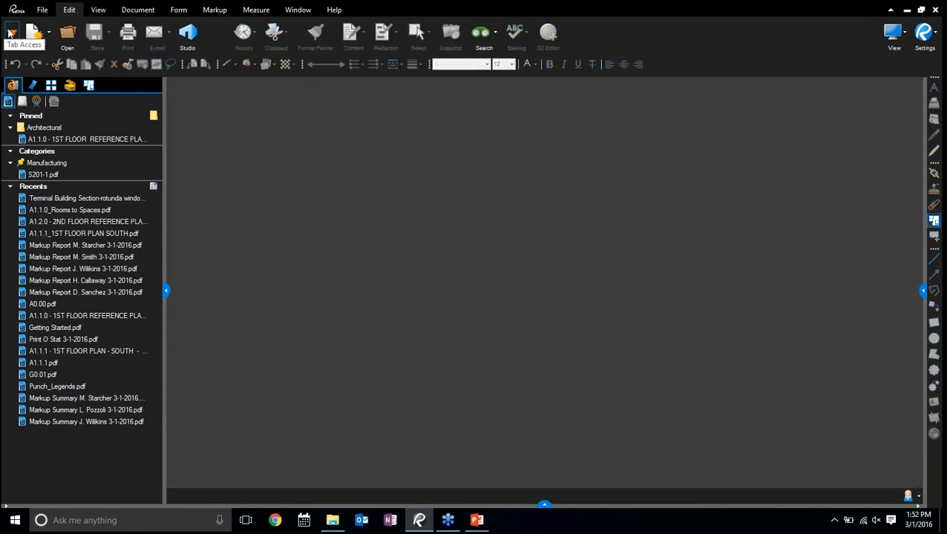
Display the Sets feature and start a new set
{"action": "left_click", "coordinate": [11, 33]}
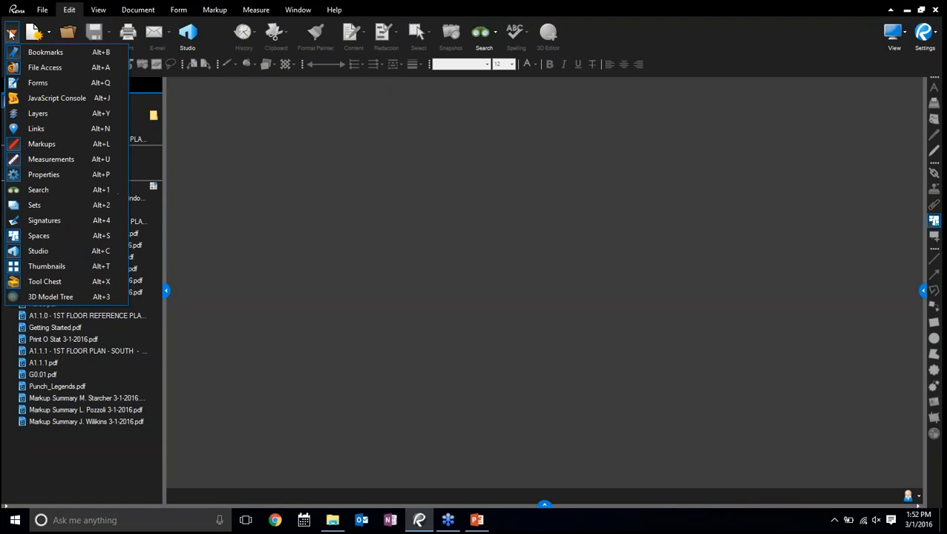
{"action": "left_click", "coordinate": [32, 207]}
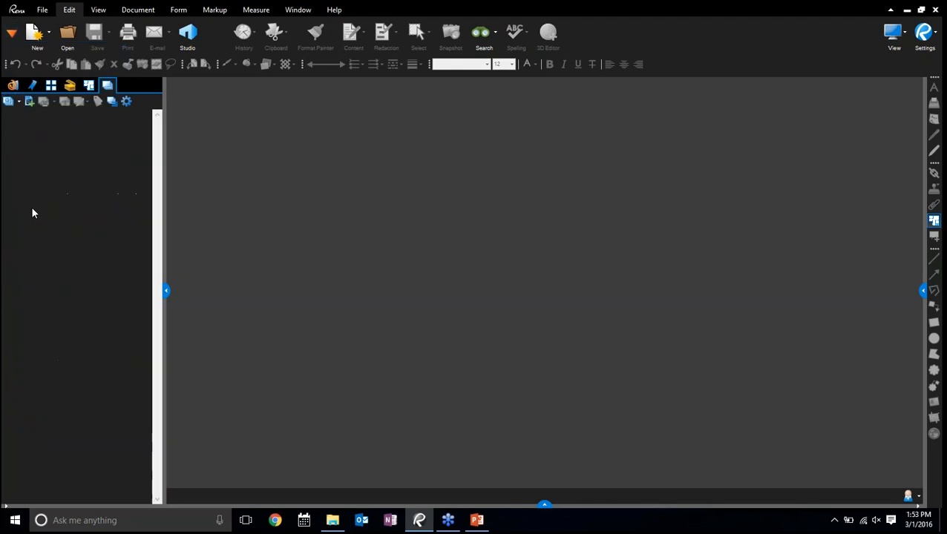
{"action": "left_click", "coordinate": [19, 102]}
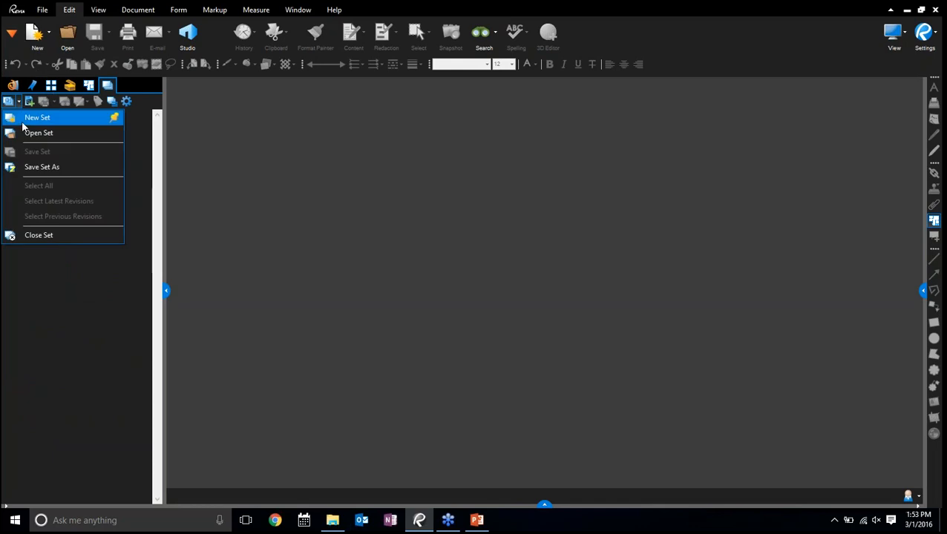
{"action": "left_click", "coordinate": [23, 124]}
{"action": "left_click", "coordinate": [556, 288]}
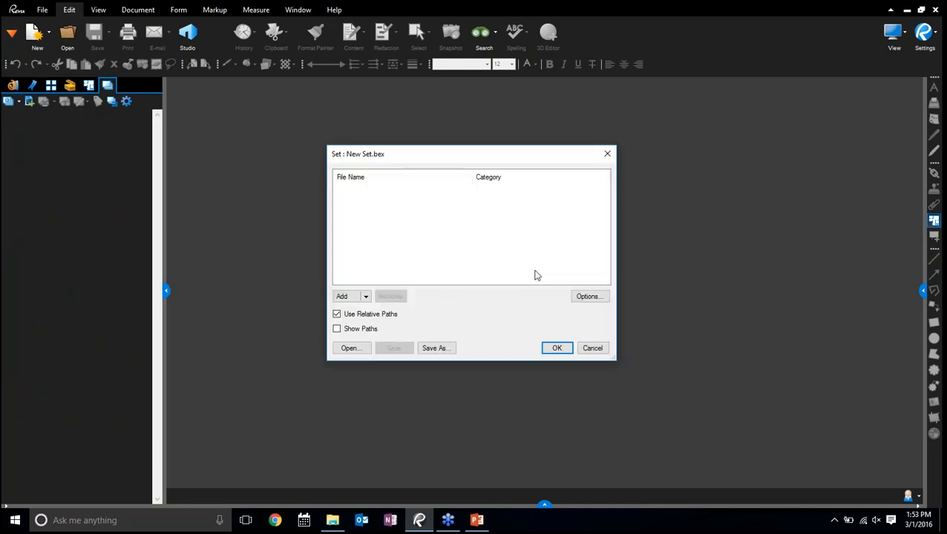
Add the Architectural folder from Bluebeam Demo 2016 > Demo 2016 > Sets, Tags, Drawing Logs > ORIGINALS to the new set
{"action": "left_click", "coordinate": [365, 297]}
{"action": "left_click", "coordinate": [370, 334]}
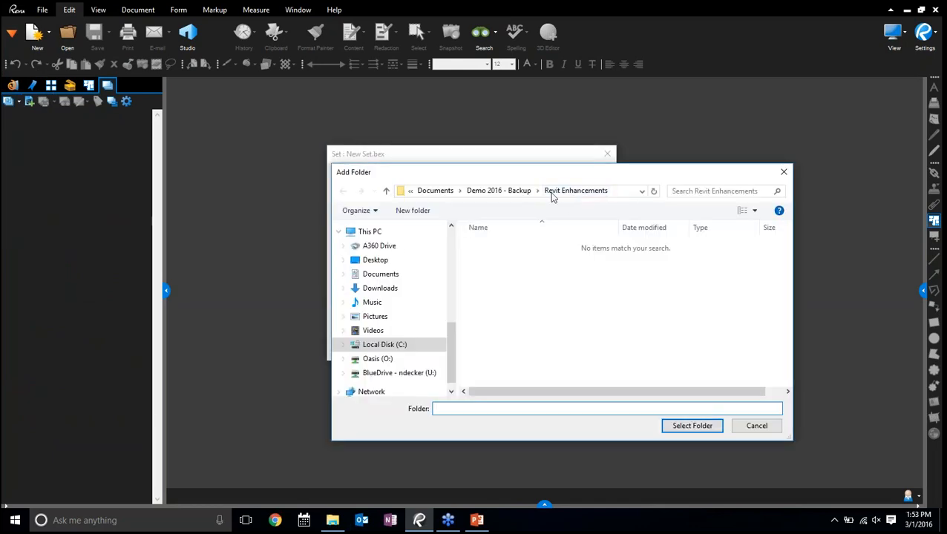
{"action": "left_click", "coordinate": [499, 190]}
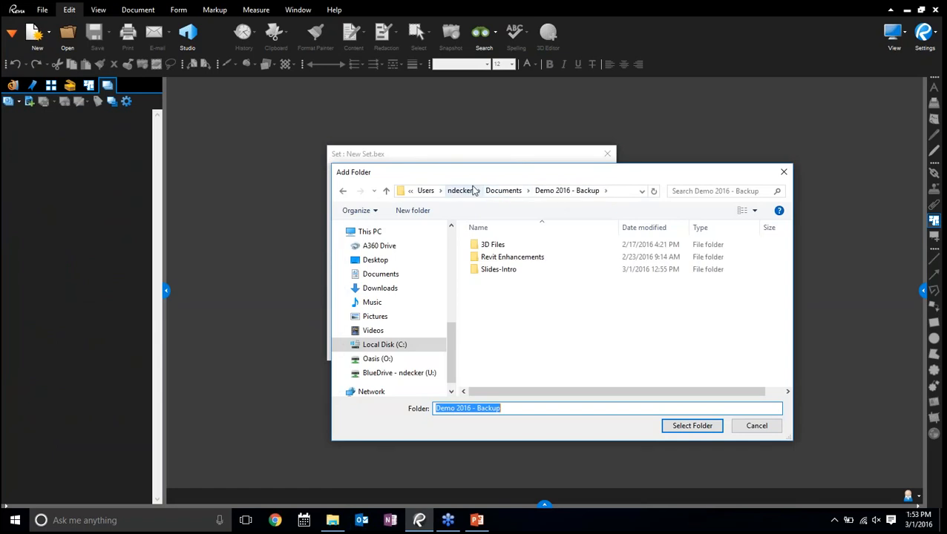
{"action": "left_click", "coordinate": [503, 190]}
{"action": "double_click", "coordinate": [510, 271]}
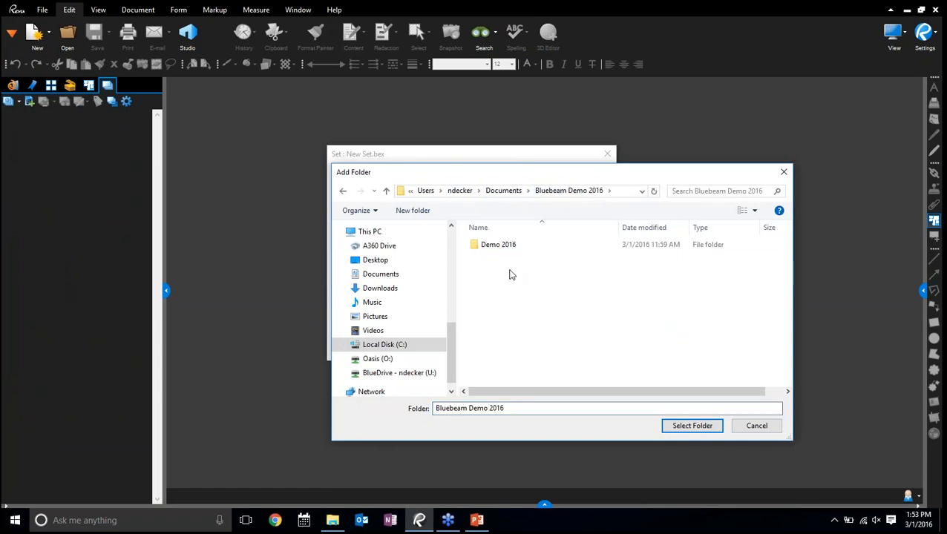
{"action": "double_click", "coordinate": [492, 245]}
{"action": "scroll", "coordinate": [527, 318], "scroll_direction": "down", "scroll_amount": 5}
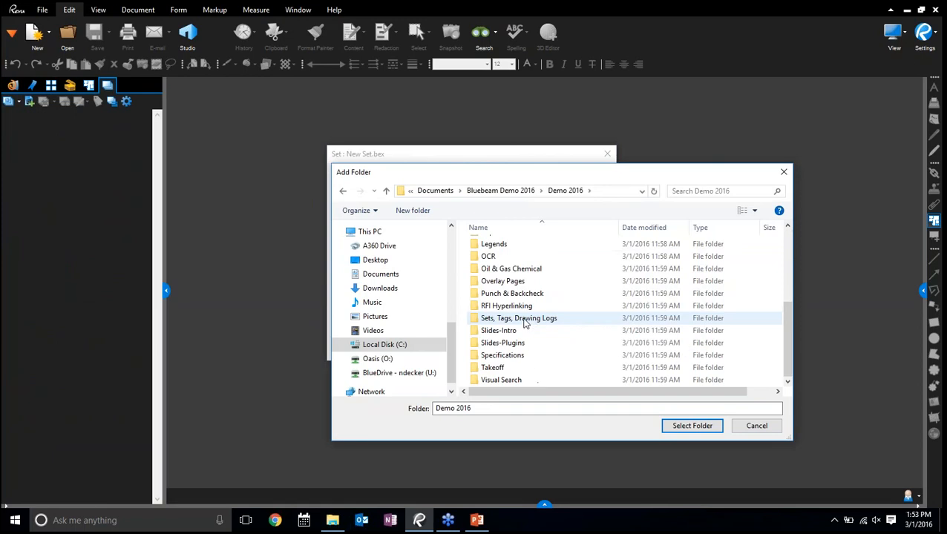
{"action": "double_click", "coordinate": [519, 319]}
{"action": "double_click", "coordinate": [502, 246]}
{"action": "double_click", "coordinate": [503, 245]}
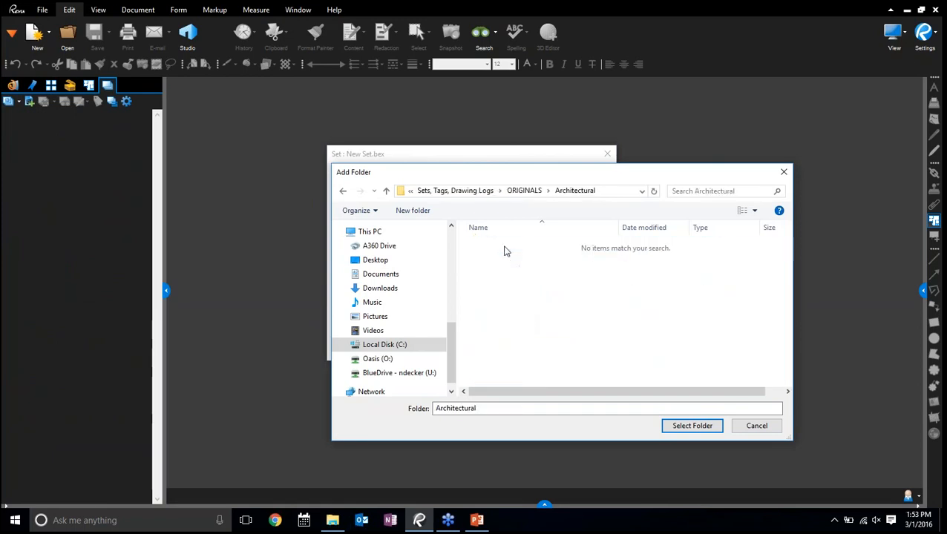
{"action": "left_click", "coordinate": [681, 425]}
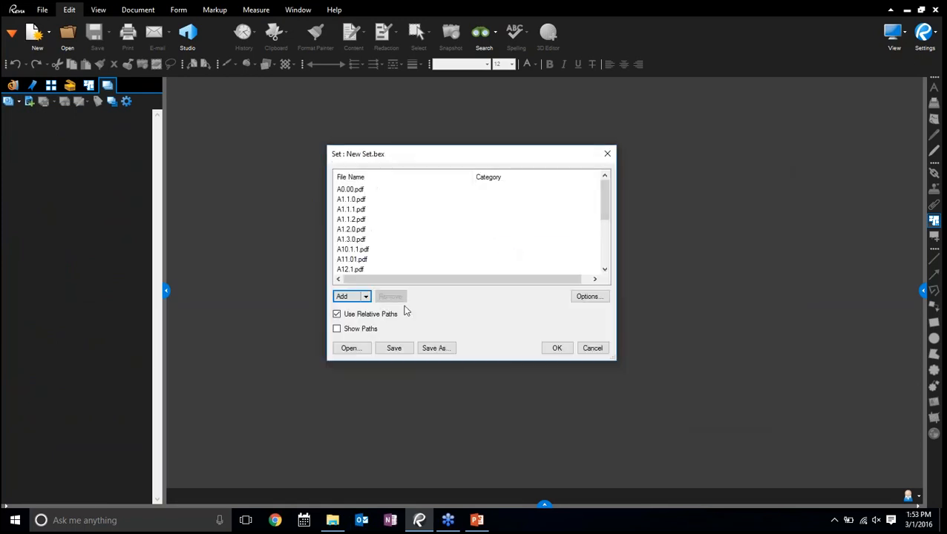
Add the Electrical folder from ORIGINALS to the set and look through the set's file list
{"action": "left_click", "coordinate": [366, 297]}
{"action": "left_click", "coordinate": [359, 334]}
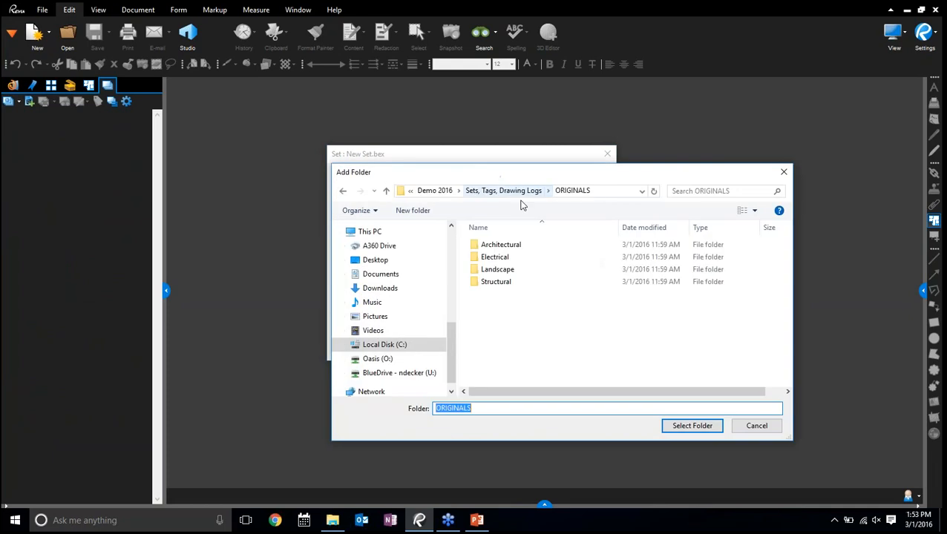
{"action": "left_click", "coordinate": [510, 257]}
{"action": "left_click", "coordinate": [685, 426]}
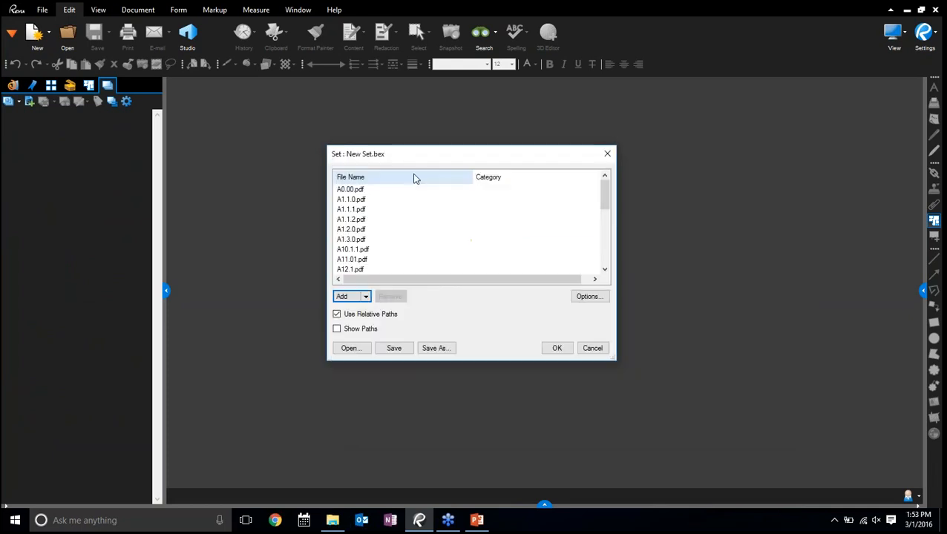
{"action": "scroll", "coordinate": [596, 217], "scroll_direction": "down", "scroll_amount": 10}
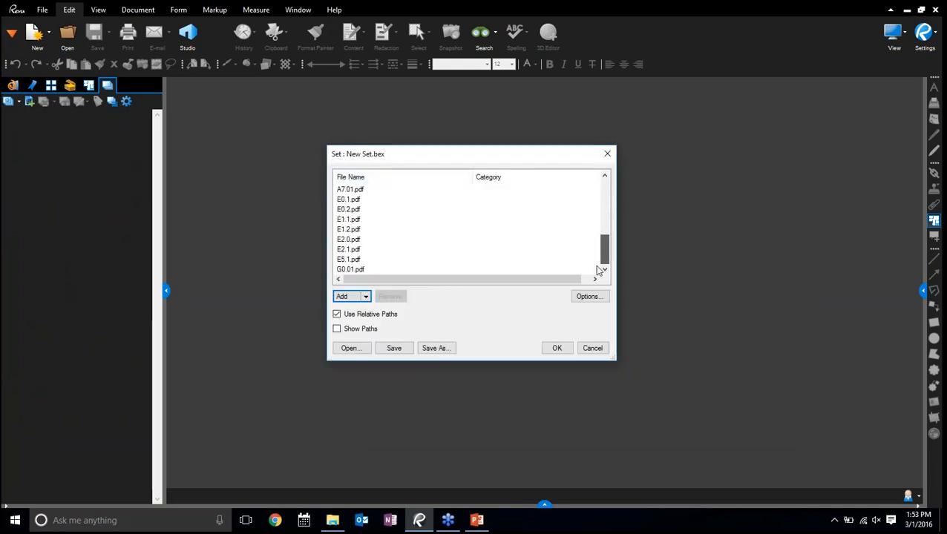
{"action": "scroll", "coordinate": [599, 271], "scroll_direction": "up", "scroll_amount": 10}
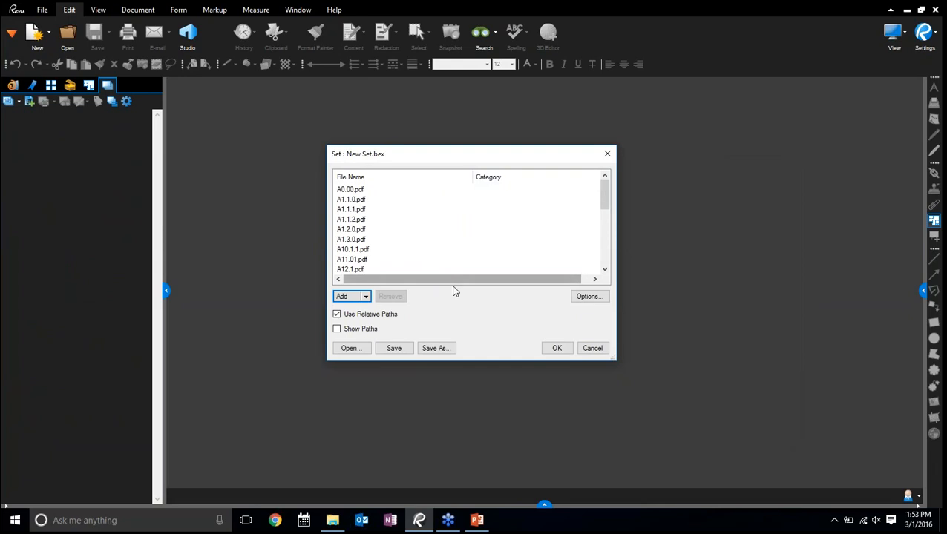
Open the set's options and review the sorting, categories and tags settings
{"action": "left_click", "coordinate": [554, 348]}
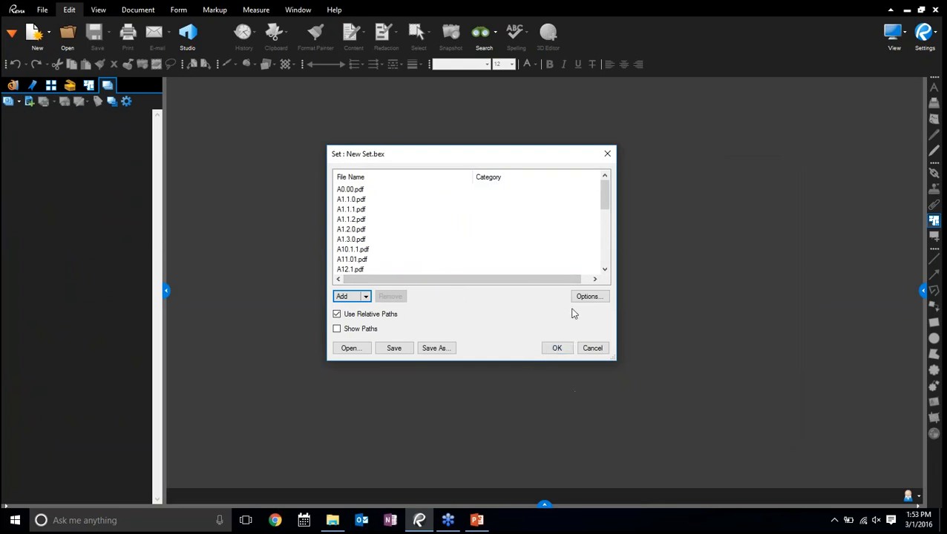
{"action": "left_click", "coordinate": [587, 297]}
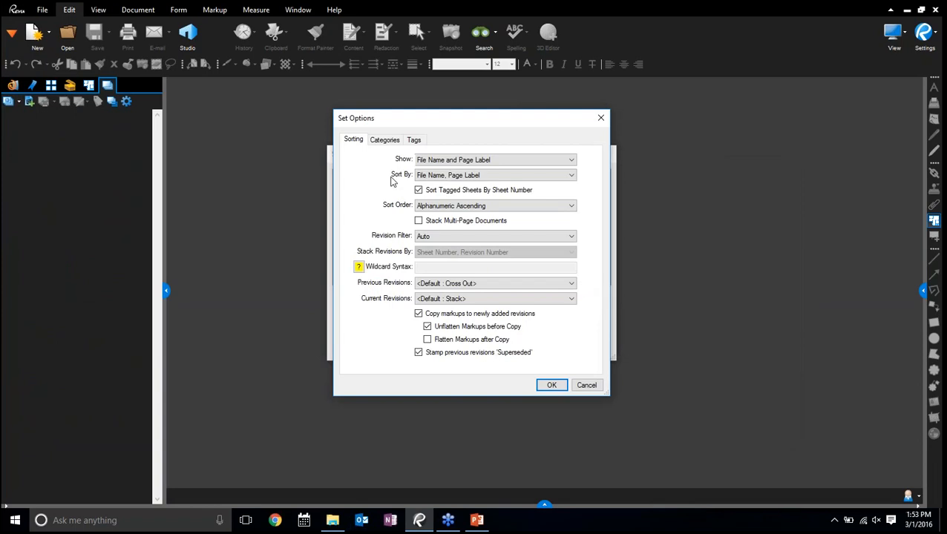
{"action": "left_click", "coordinate": [382, 141]}
{"action": "left_click", "coordinate": [354, 142]}
{"action": "left_click", "coordinate": [386, 142]}
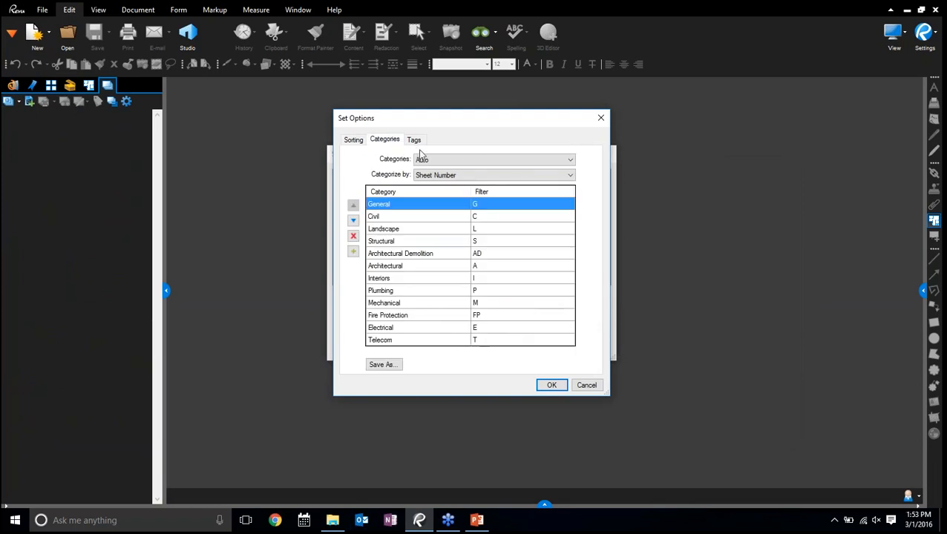
{"action": "left_click", "coordinate": [414, 143]}
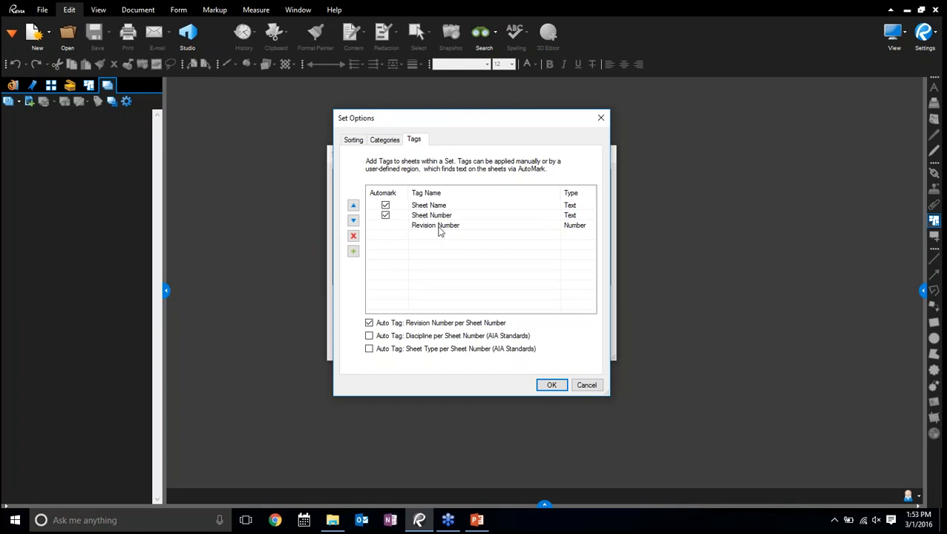
Turn on the AIA discipline and sheet type auto tags and add a Drawing Date tag to the set
{"action": "left_click", "coordinate": [369, 335]}
{"action": "left_click", "coordinate": [369, 349]}
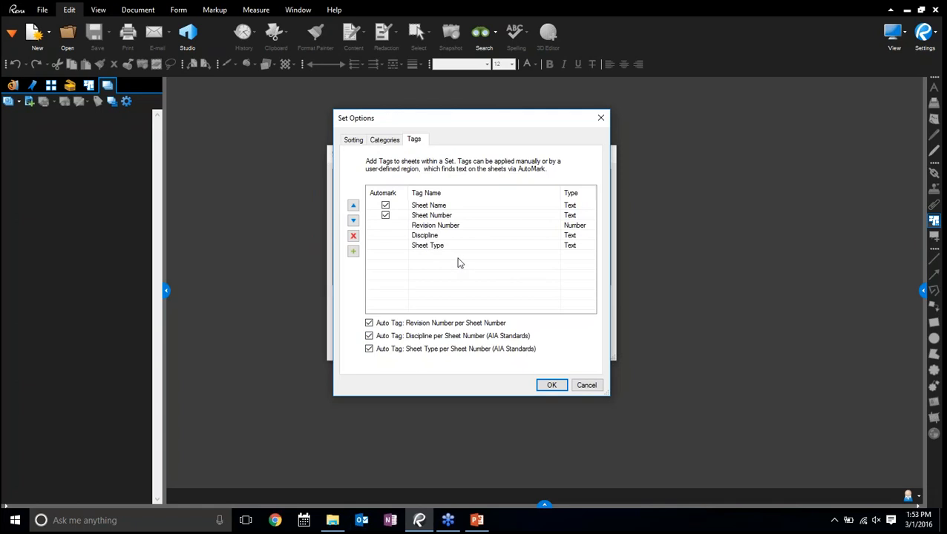
{"action": "left_click", "coordinate": [353, 251]}
{"action": "left_click", "coordinate": [405, 236]}
{"action": "left_click", "coordinate": [438, 262]}
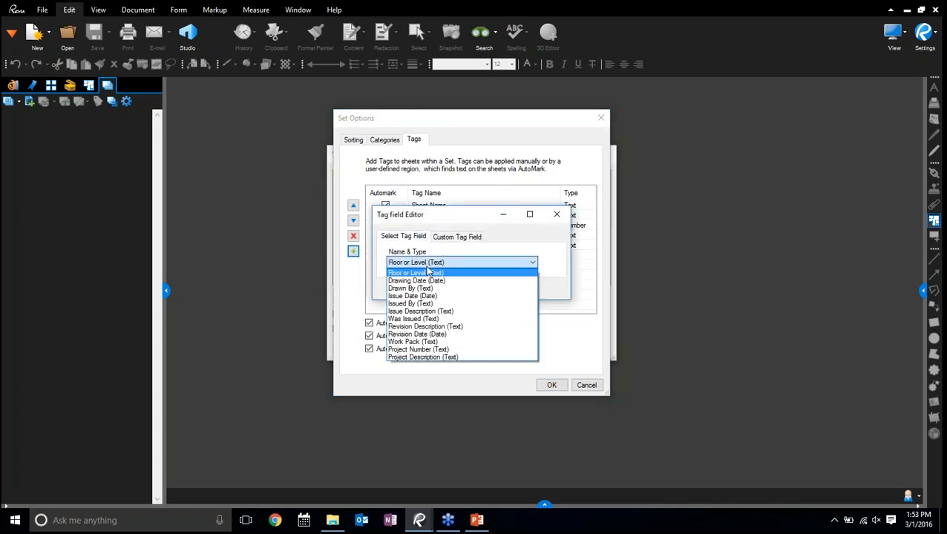
{"action": "left_click", "coordinate": [430, 273]}
{"action": "left_click", "coordinate": [460, 289]}
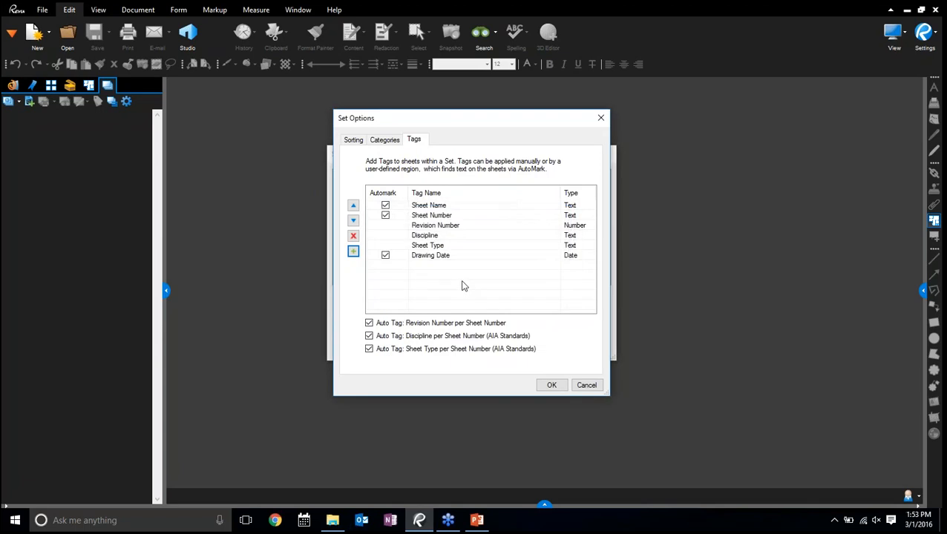
{"action": "left_click", "coordinate": [385, 214]}
{"action": "left_click", "coordinate": [423, 227]}
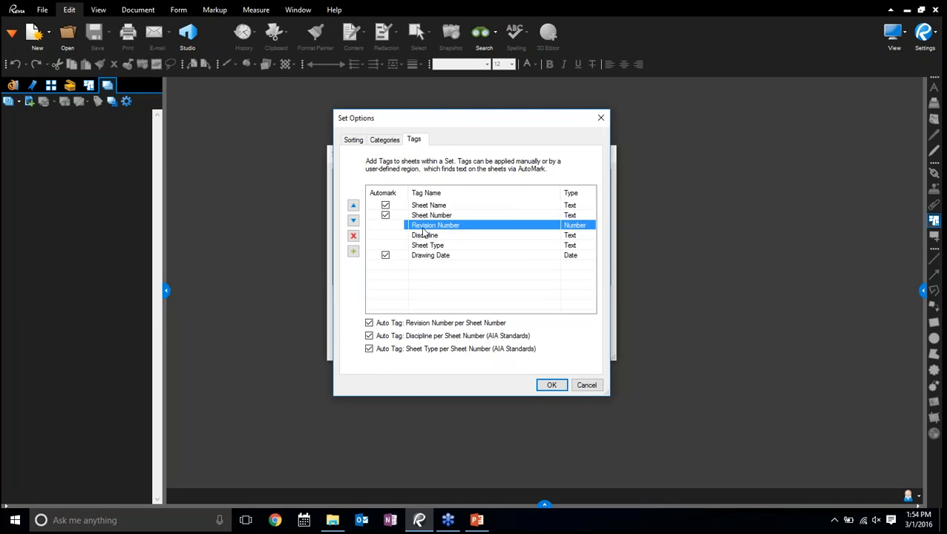
{"action": "left_click", "coordinate": [548, 385]}
Create the set and define the Sheet Name tag region around the title GENERAL NOTES, ABBREVIATIONS & SYMBOLS on sheet A0.00
{"action": "left_click", "coordinate": [551, 350]}
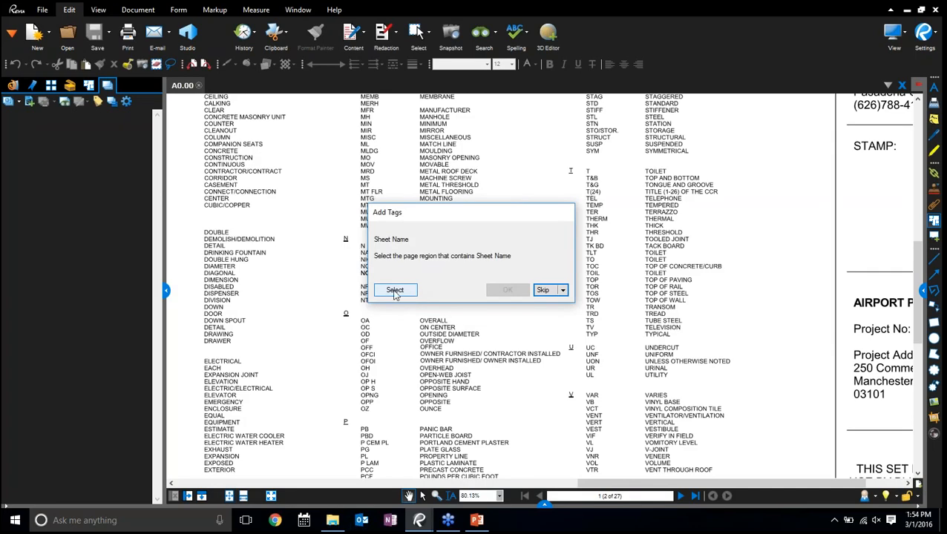
{"action": "left_click", "coordinate": [395, 290]}
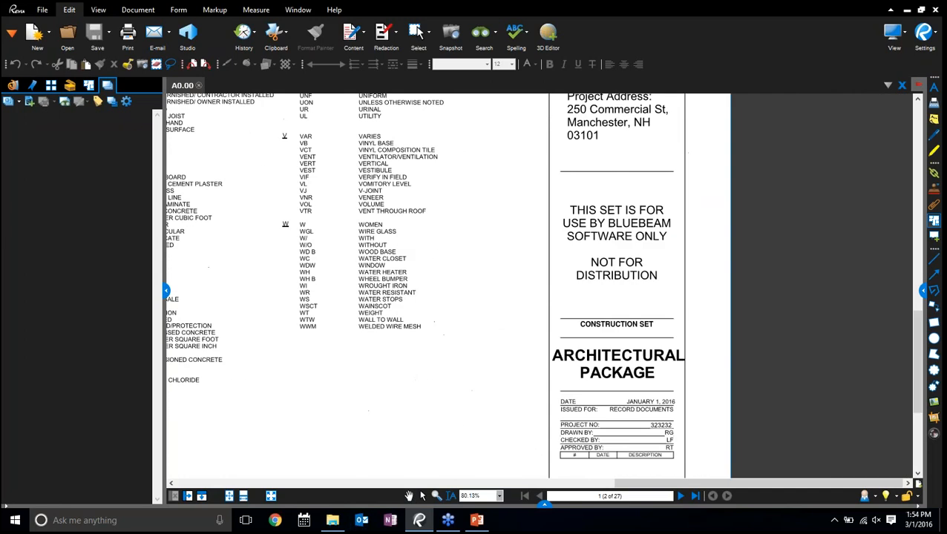
{"action": "scroll", "coordinate": [600, 418], "scroll_direction": "down", "scroll_amount": 3}
{"action": "scroll", "coordinate": [673, 337], "scroll_direction": "up", "scroll_amount": 3}
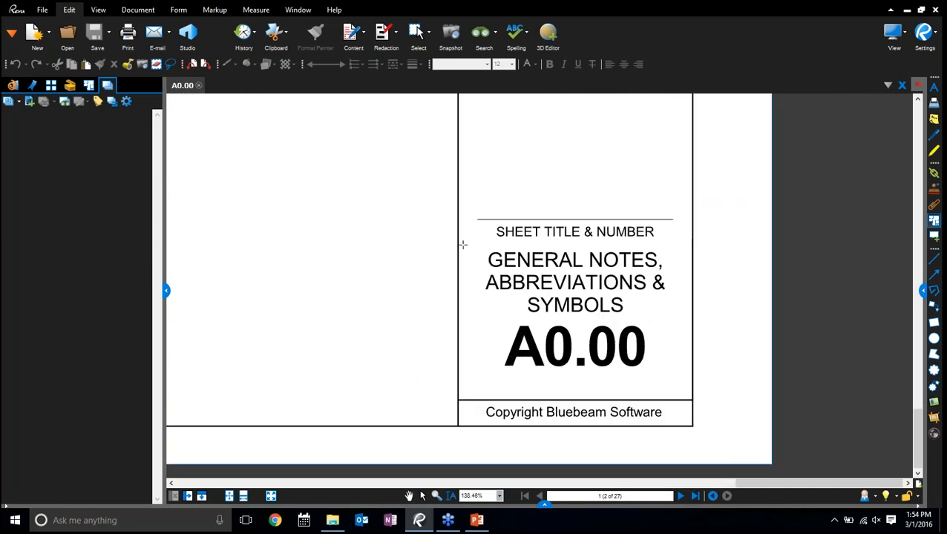
{"action": "left_click_drag", "start_coordinate": [461, 244], "coordinate": [690, 324]}
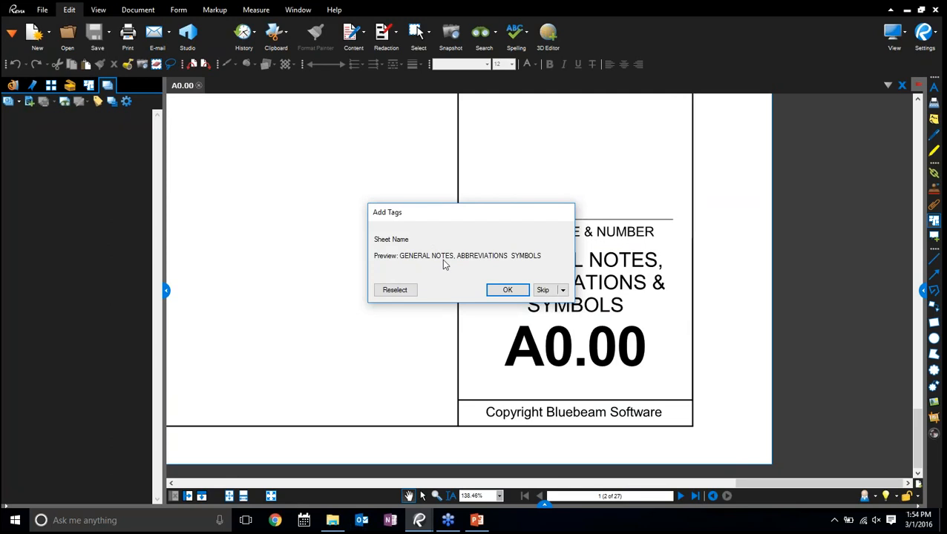
{"action": "left_click", "coordinate": [497, 295]}
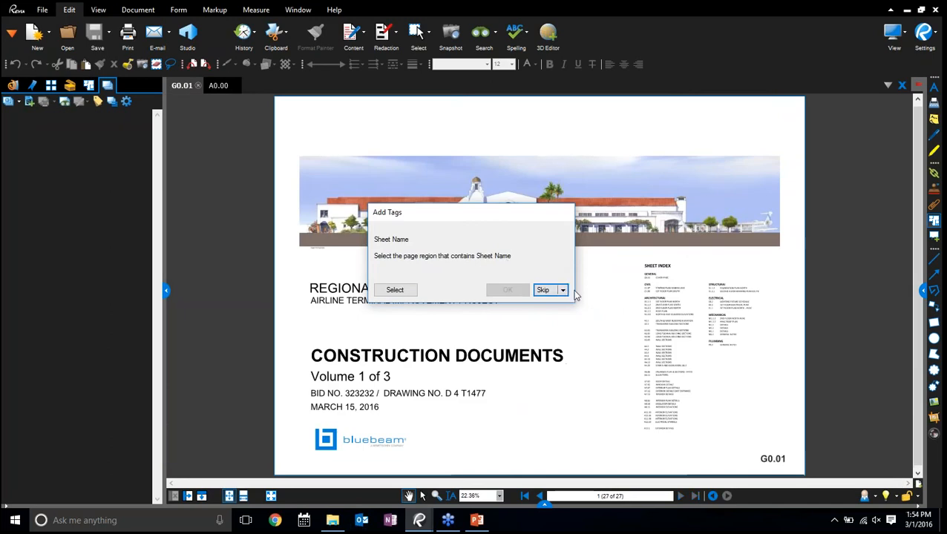
Try a Sheet Name region above the sheet number on cover sheet G0.01, and skip that document for this tag
{"action": "left_click", "coordinate": [396, 290]}
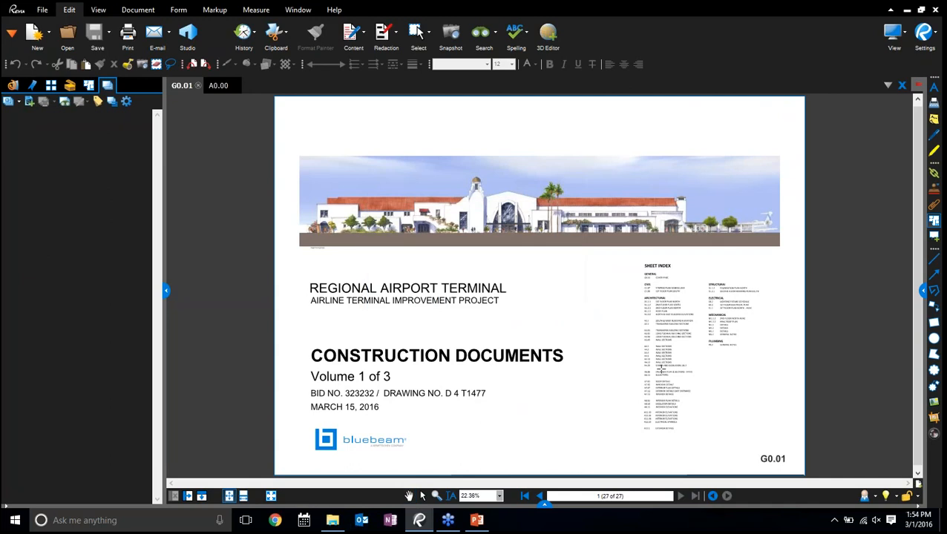
{"action": "scroll", "coordinate": [712, 331], "scroll_direction": "up", "scroll_amount": 5}
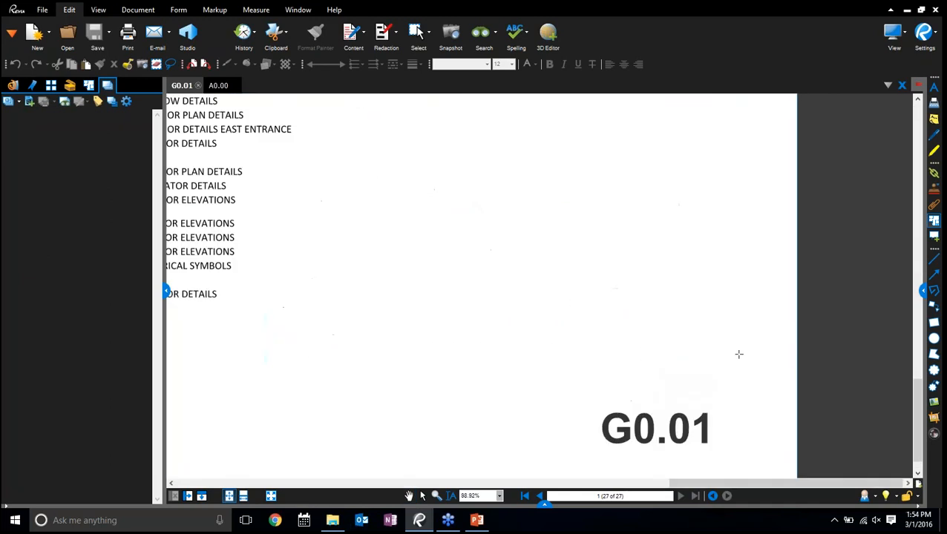
{"action": "left_click_drag", "start_coordinate": [590, 318], "coordinate": [725, 392]}
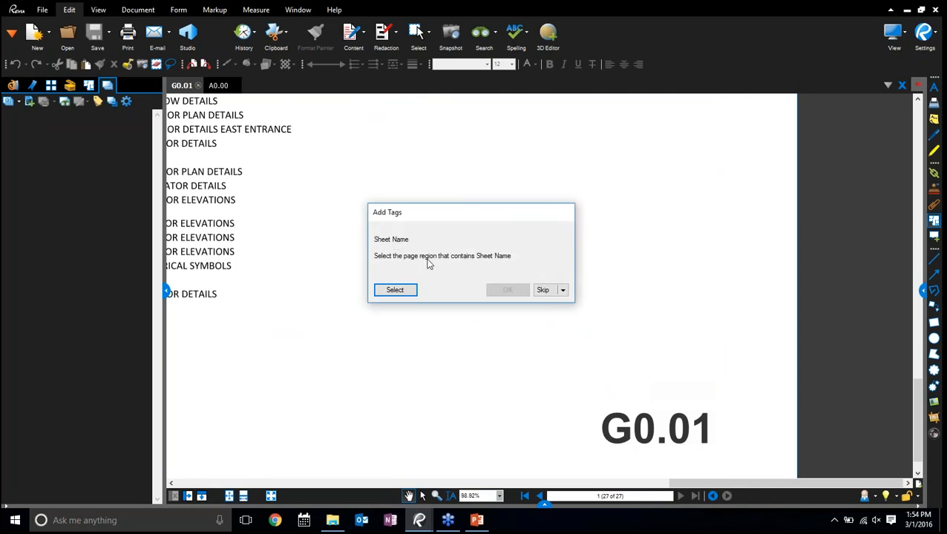
{"action": "left_click", "coordinate": [563, 291]}
{"action": "left_click", "coordinate": [562, 317]}
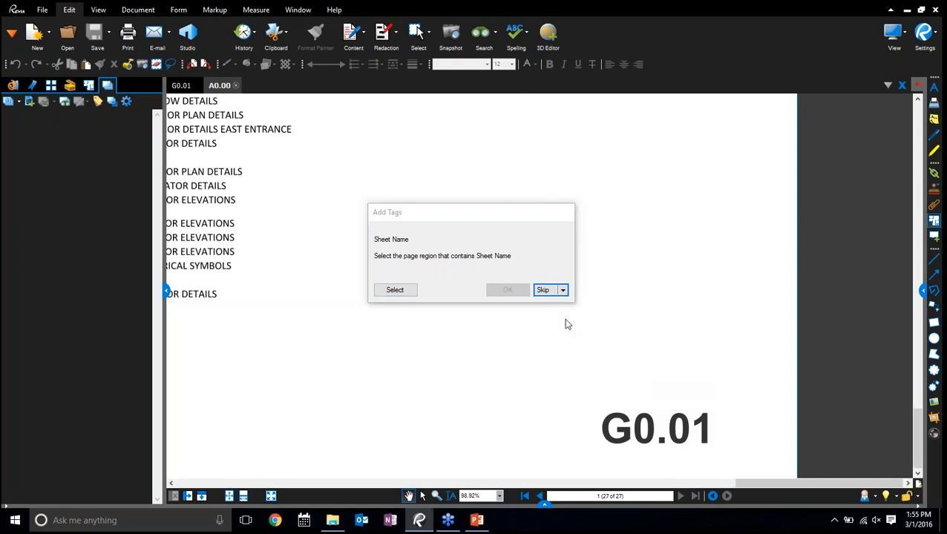
Define the Sheet Number tag regions around A0.00 in the general notes title block and G0.01 on the cover sheet
{"action": "left_click", "coordinate": [395, 291]}
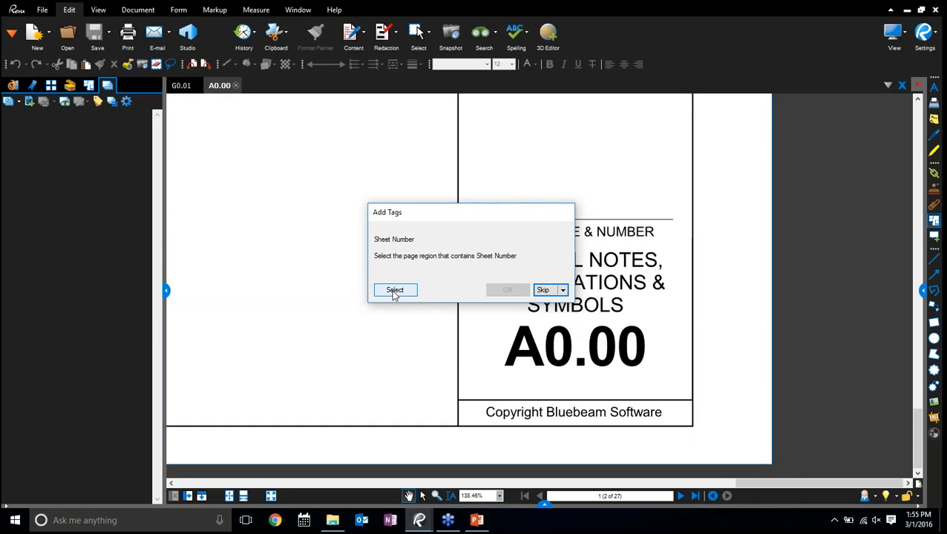
{"action": "left_click", "coordinate": [395, 291]}
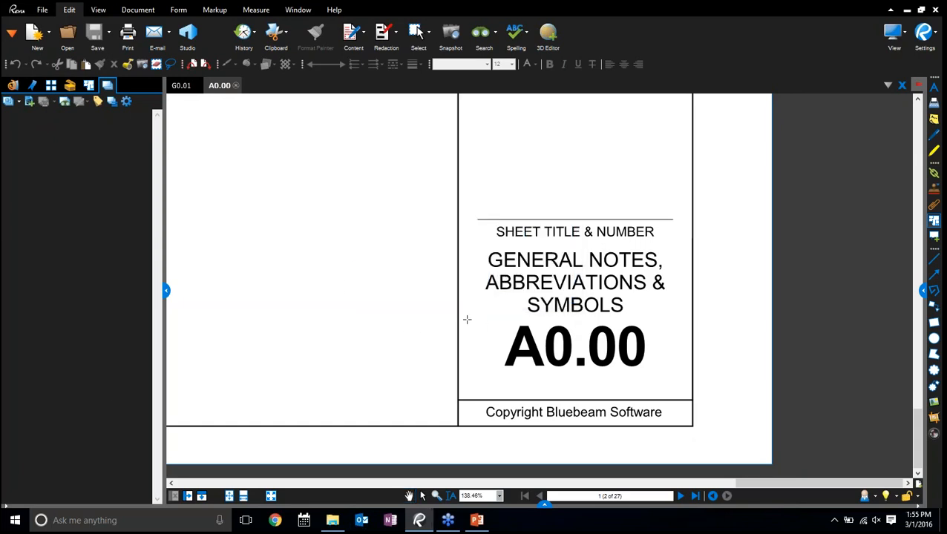
{"action": "left_click_drag", "start_coordinate": [467, 319], "coordinate": [693, 385]}
{"action": "left_click", "coordinate": [506, 292]}
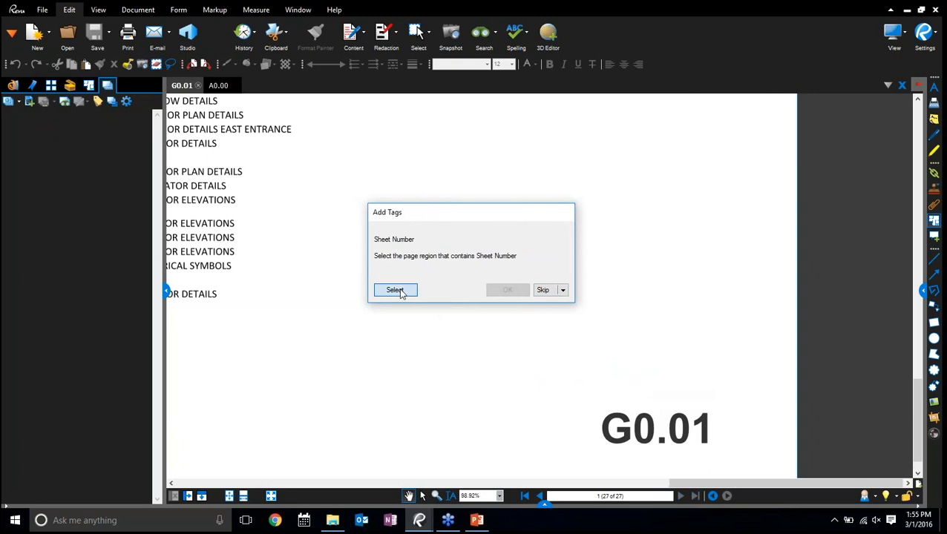
{"action": "left_click", "coordinate": [395, 290]}
{"action": "left_click_drag", "start_coordinate": [586, 404], "coordinate": [725, 453]}
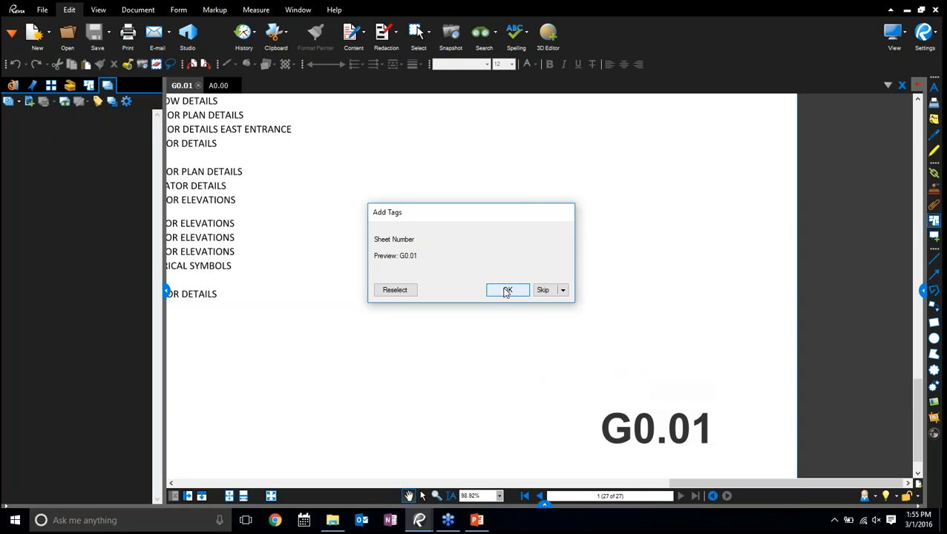
{"action": "left_click", "coordinate": [507, 291]}
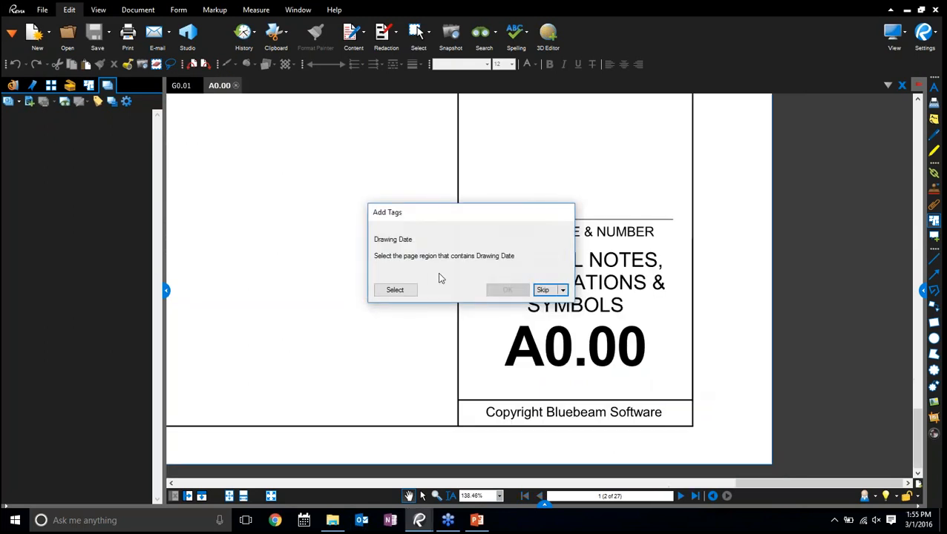
Try to use the project number in the A0.00 title block as the Drawing Date tag
{"action": "left_click", "coordinate": [394, 290]}
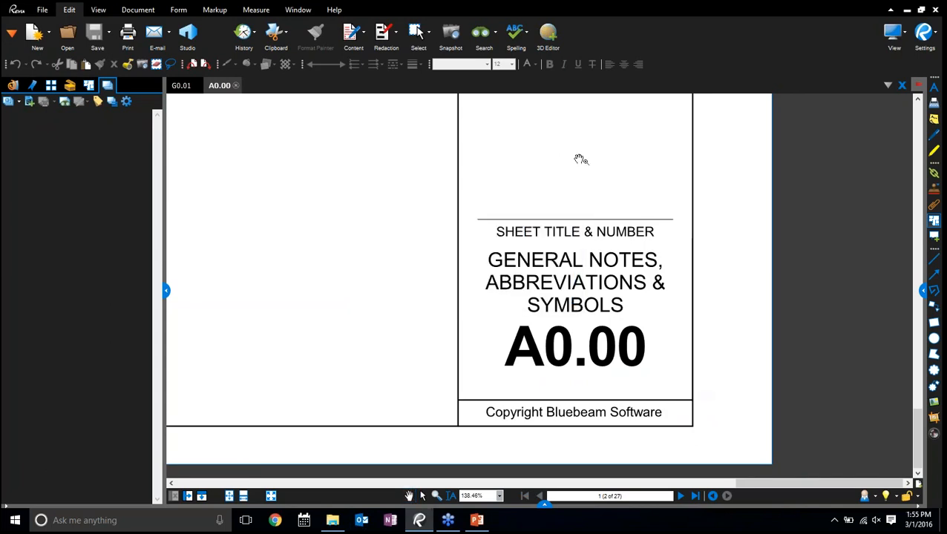
{"action": "scroll", "coordinate": [598, 367], "scroll_direction": "up", "scroll_amount": 5}
{"action": "scroll", "coordinate": [598, 367], "scroll_direction": "up", "scroll_amount": 4}
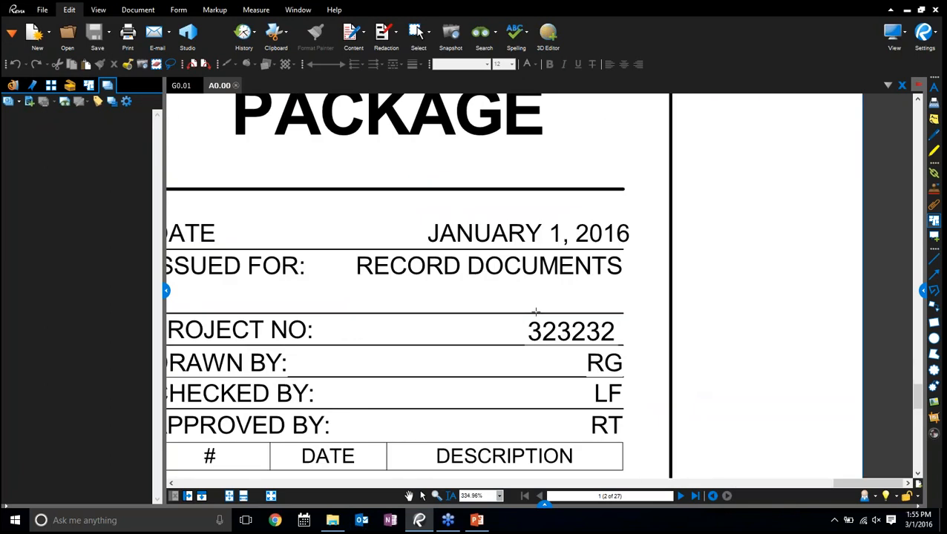
{"action": "left_click_drag", "start_coordinate": [512, 316], "coordinate": [625, 344]}
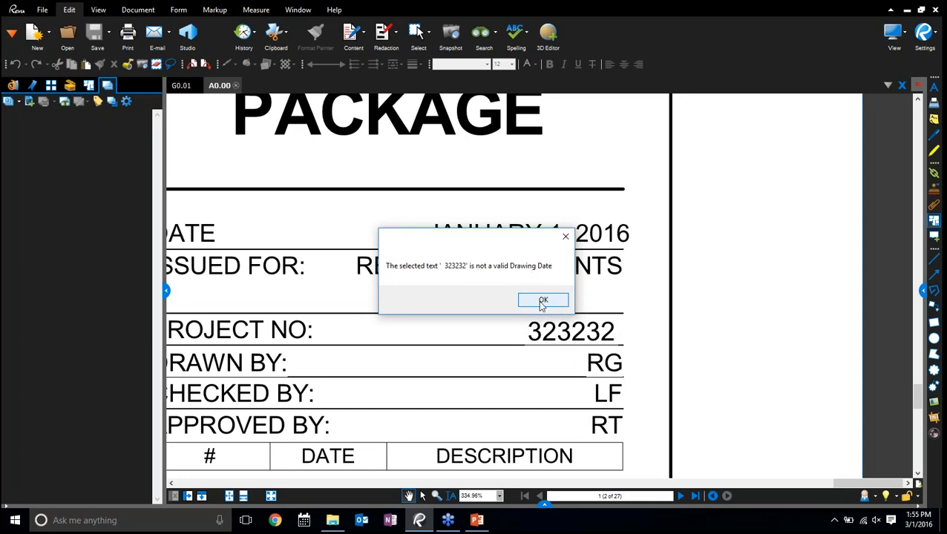
{"action": "left_click", "coordinate": [541, 305]}
Define the Drawing Date region around JANUARY 1, 2016 on A0.00 and skip document G0.01 for this tag
{"action": "left_click", "coordinate": [396, 291]}
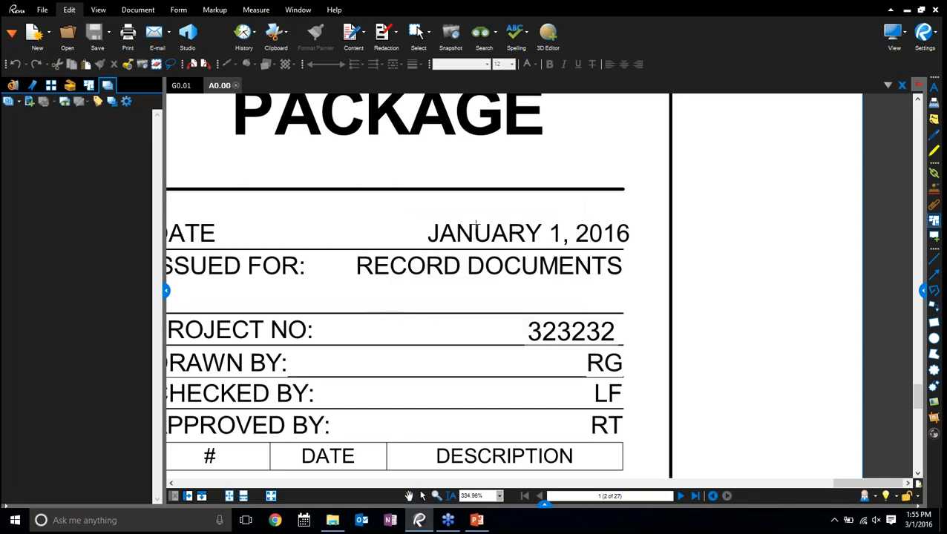
{"action": "left_click_drag", "start_coordinate": [410, 215], "coordinate": [642, 249]}
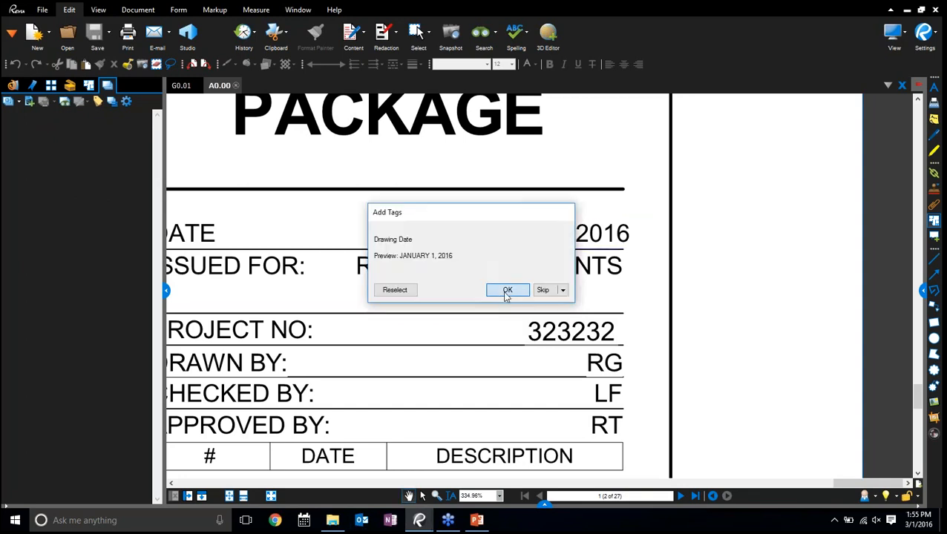
{"action": "left_click", "coordinate": [502, 291]}
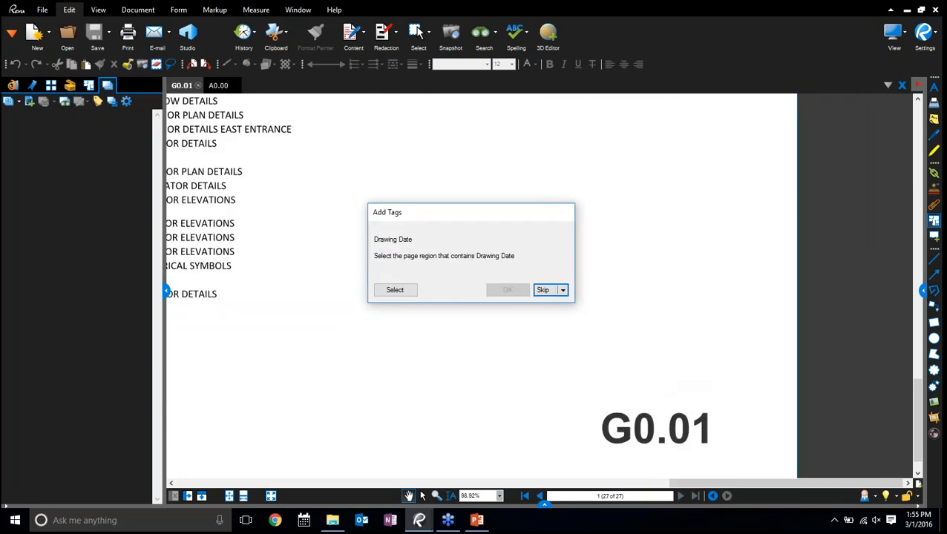
{"action": "left_click", "coordinate": [563, 291]}
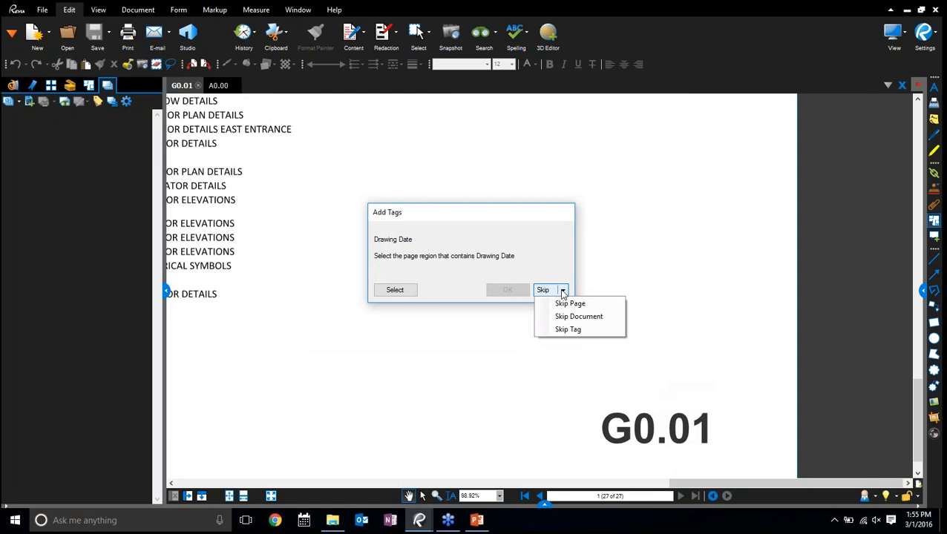
{"action": "left_click", "coordinate": [569, 317]}
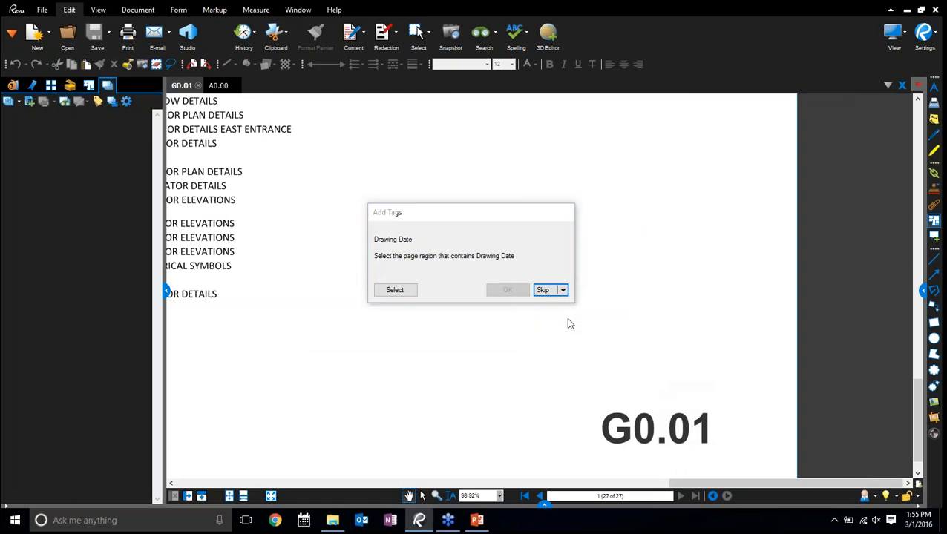
Enlarge and reposition the Tags window and widen its Sheet Name column
{"action": "left_click_drag", "start_coordinate": [616, 342], "coordinate": [831, 342]}
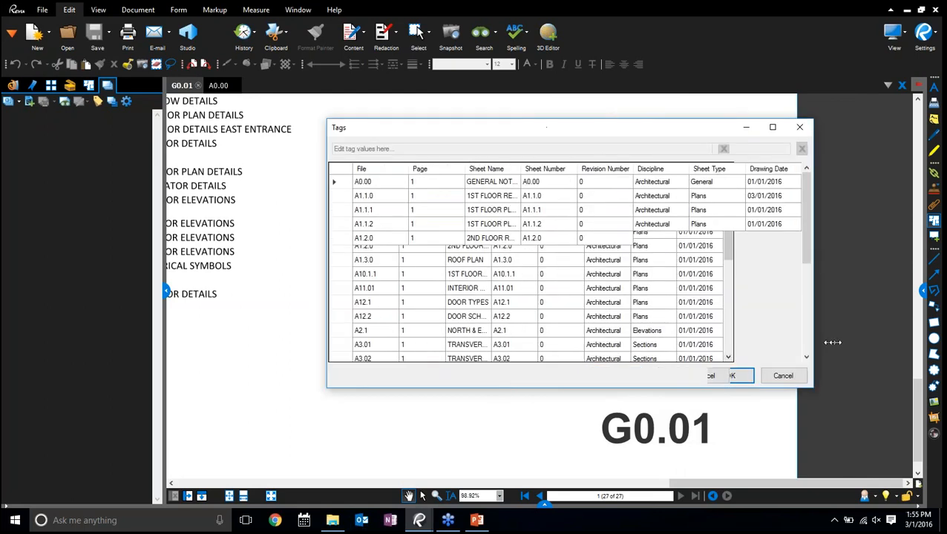
{"action": "left_click_drag", "start_coordinate": [643, 144], "coordinate": [471, 92]}
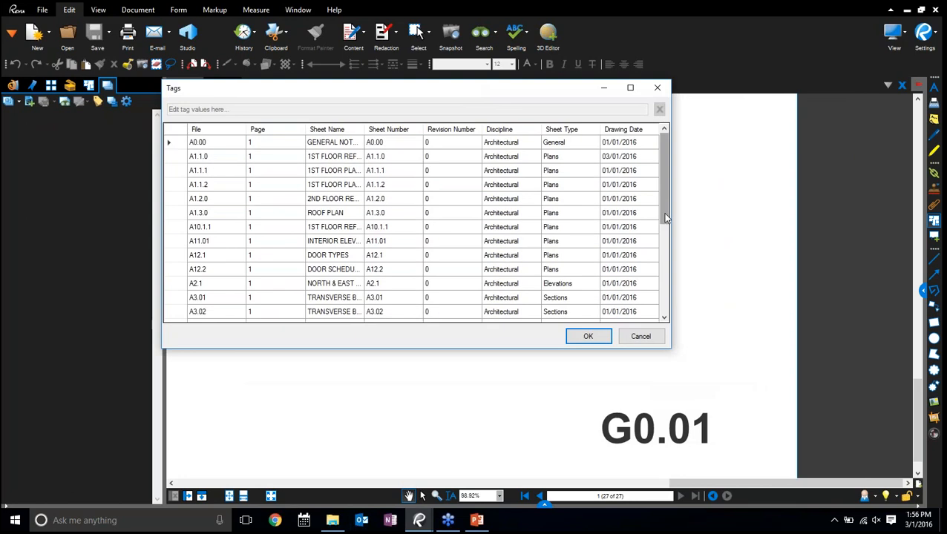
{"action": "mouse_move", "coordinate": [662, 201]}
{"action": "left_mouse_down"}
{"action": "mouse_move", "coordinate": [669, 317]}
{"action": "mouse_move", "coordinate": [670, 189]}
{"action": "left_mouse_up"}
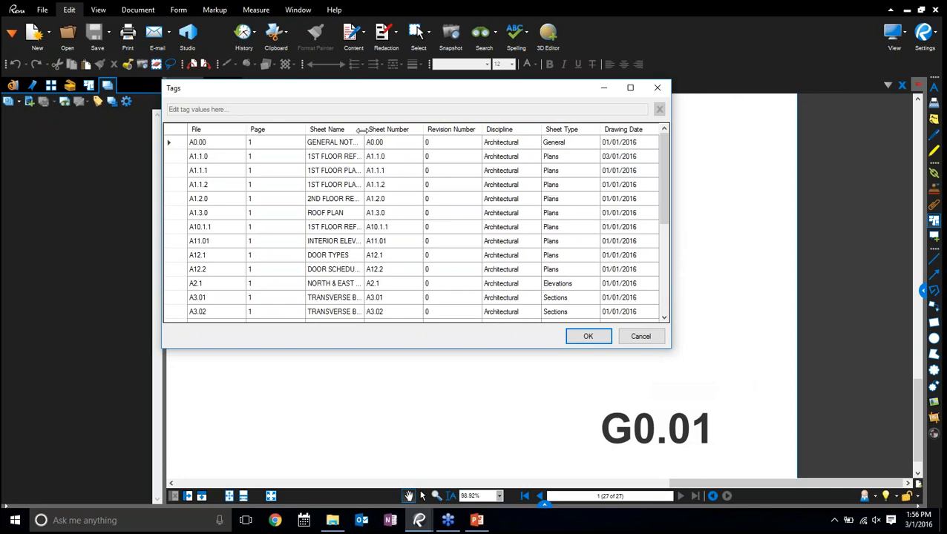
{"action": "left_click_drag", "start_coordinate": [364, 129], "coordinate": [400, 131]}
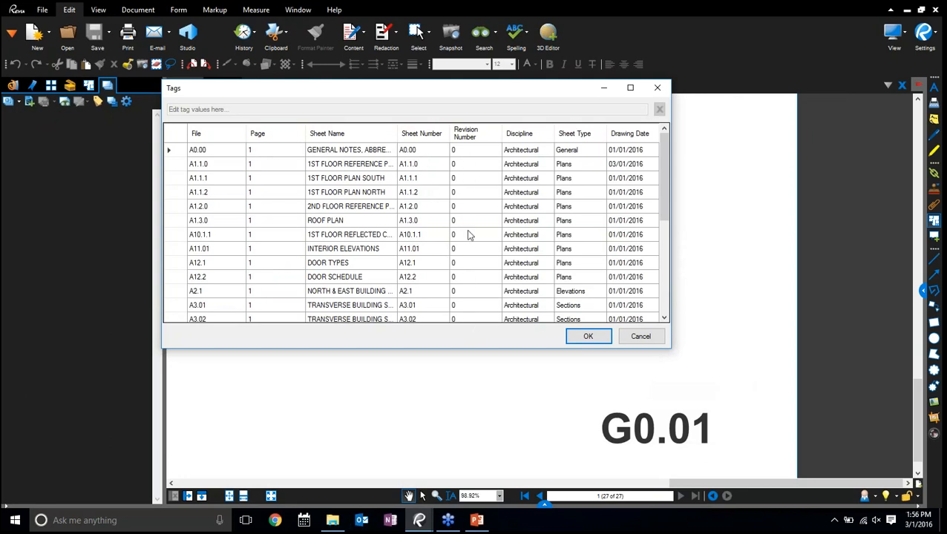
Review the sheets' extracted tags, checking the discipline of A1.1.0, the sheet numbers of E1.2 and E5.1, and E5.1's sheet type
{"action": "scroll", "coordinate": [470, 245], "scroll_direction": "down", "scroll_amount": 10}
{"action": "scroll", "coordinate": [472, 261], "scroll_direction": "up", "scroll_amount": 10}
{"action": "left_click", "coordinate": [521, 168]}
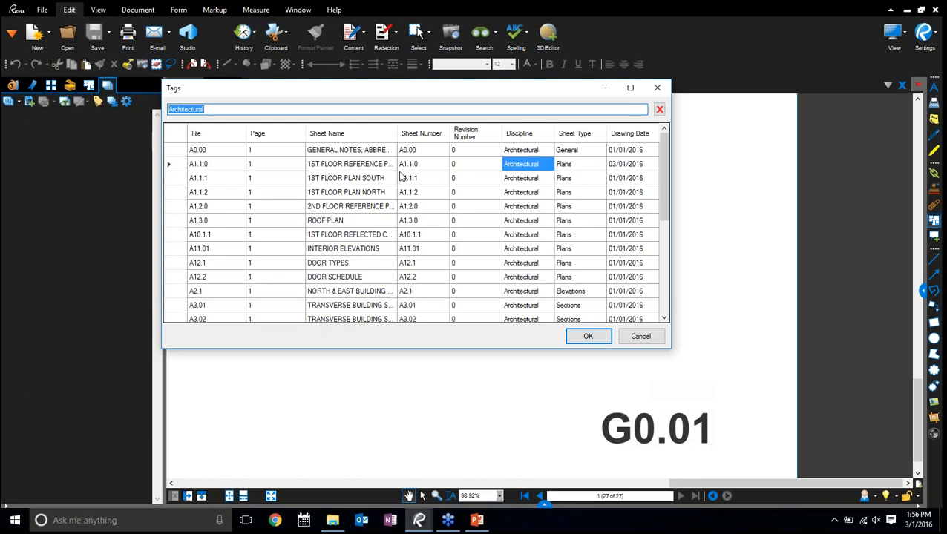
{"action": "scroll", "coordinate": [541, 194], "scroll_direction": "down", "scroll_amount": 8}
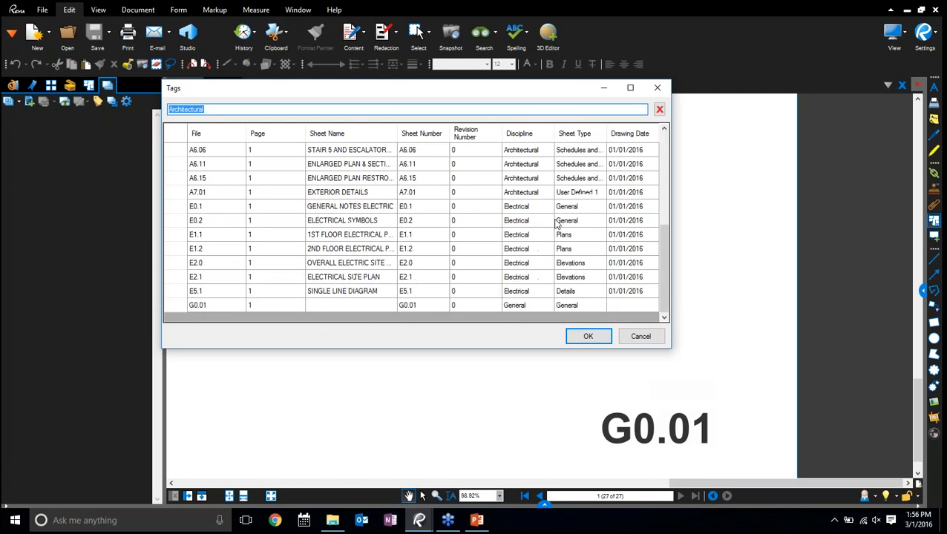
{"action": "left_click", "coordinate": [418, 254]}
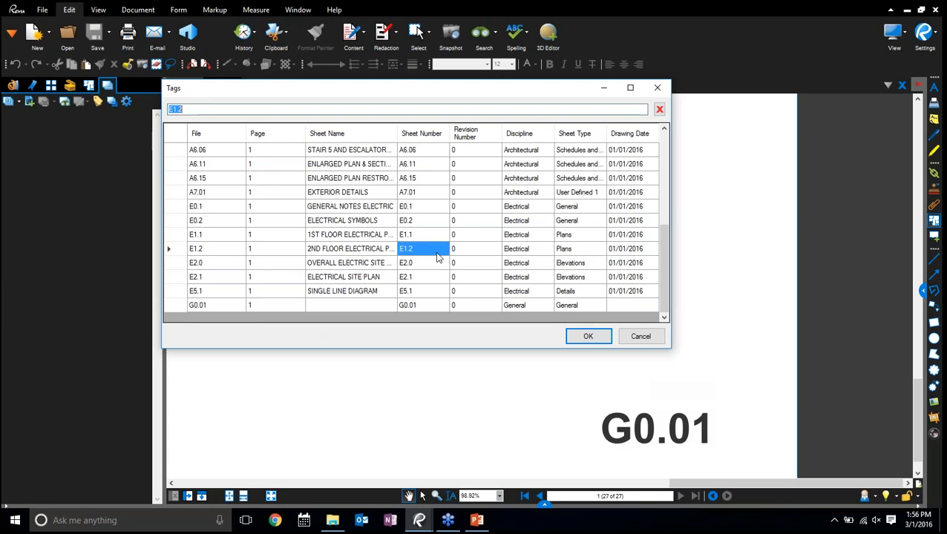
{"action": "left_click", "coordinate": [414, 293]}
{"action": "left_click", "coordinate": [566, 293]}
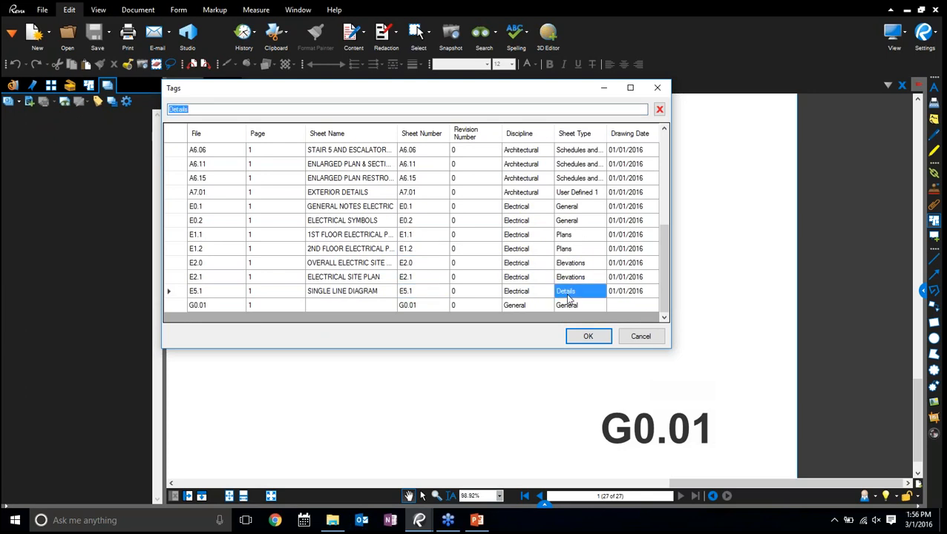
Set the Drawing Date tag of sheet G0.01 to 03/01/2016
{"action": "left_click", "coordinate": [614, 309]}
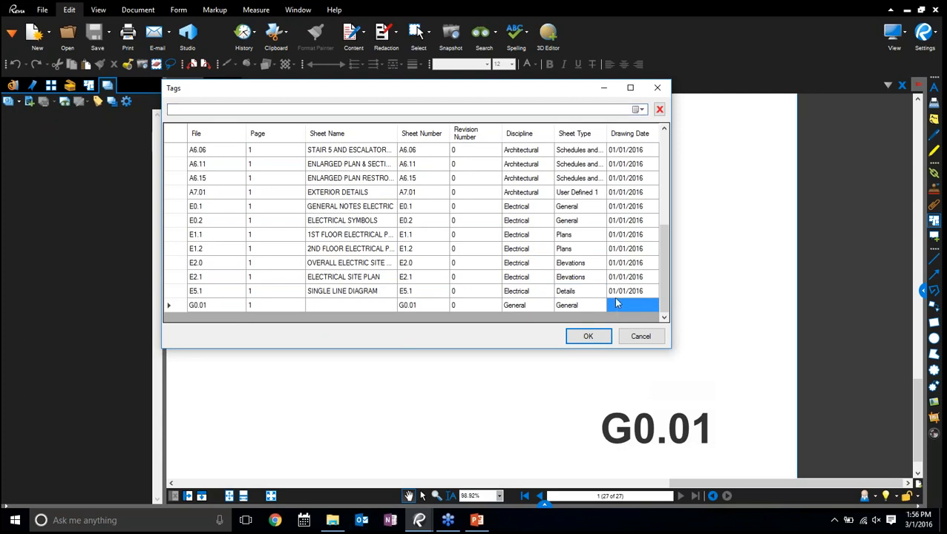
{"action": "left_click", "coordinate": [638, 110]}
{"action": "left_click", "coordinate": [212, 151]}
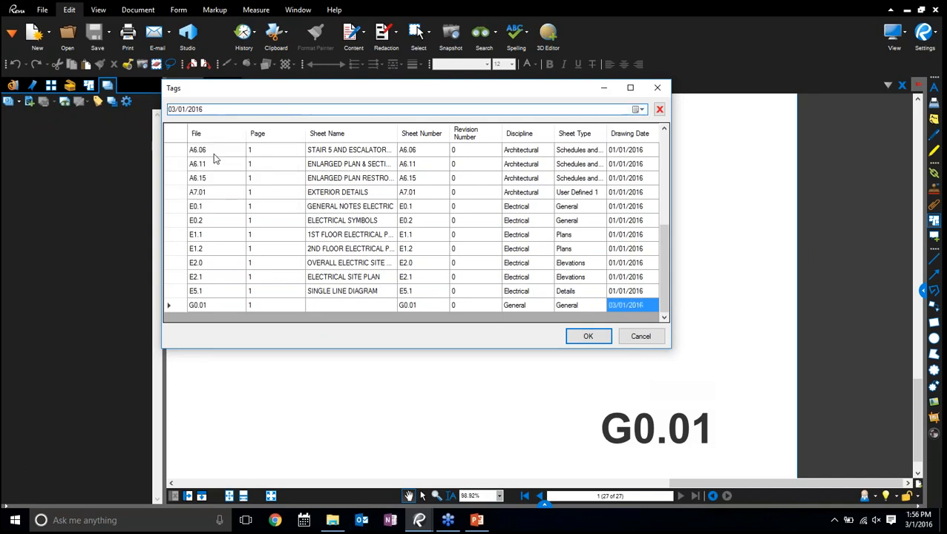
Name sheet G0.01 "Title Sheet" in its Sheet Name tag and accept the set's tag values
{"action": "left_click", "coordinate": [334, 306]}
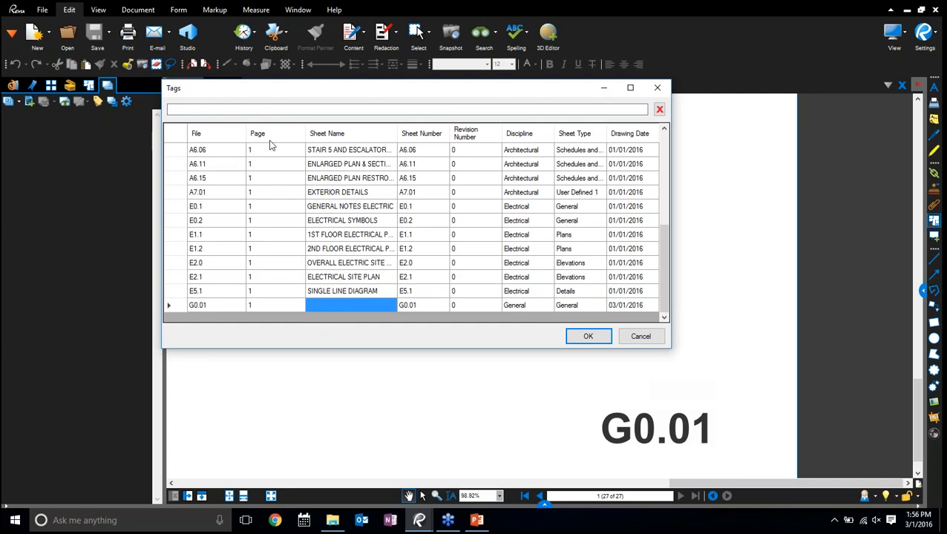
{"action": "left_click", "coordinate": [295, 110]}
{"action": "type", "text": "Tit"}
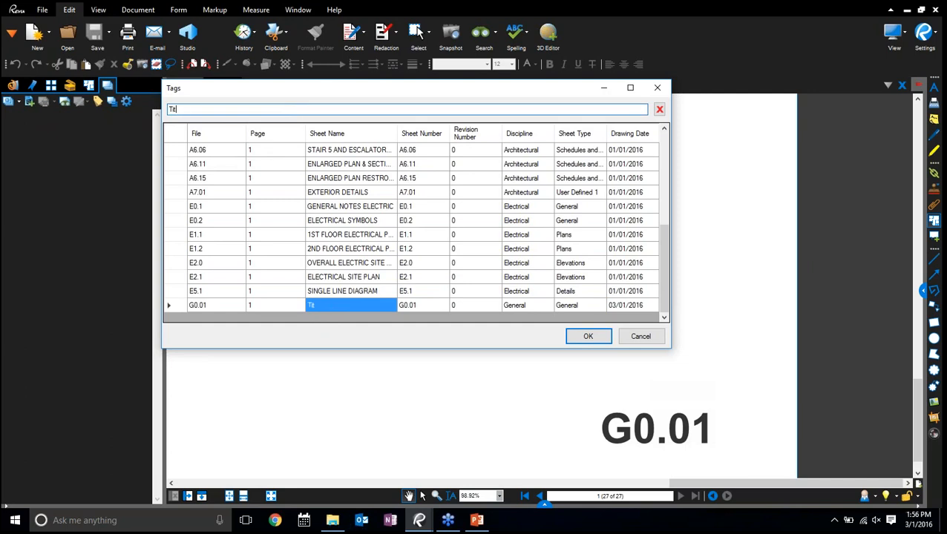
{"action": "type", "text": "le Sheet"}
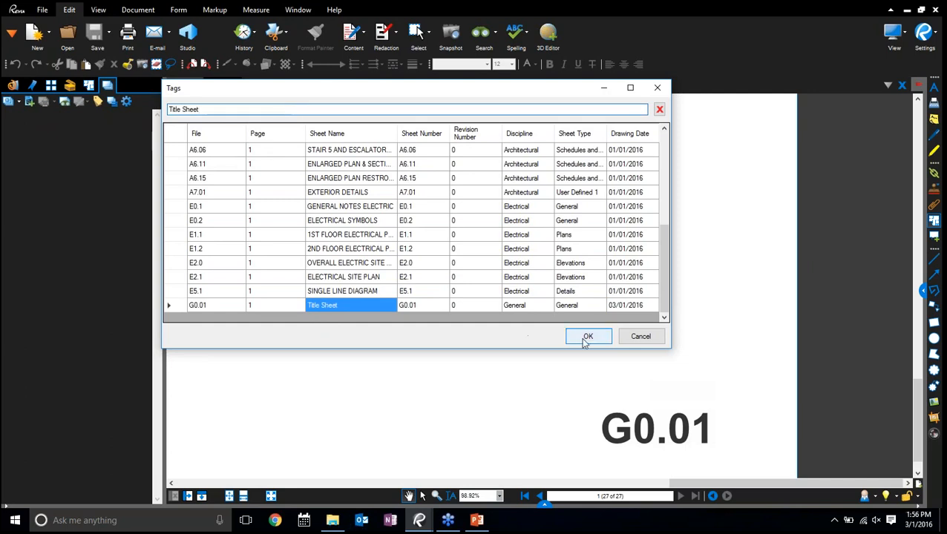
{"action": "left_click", "coordinate": [585, 339]}
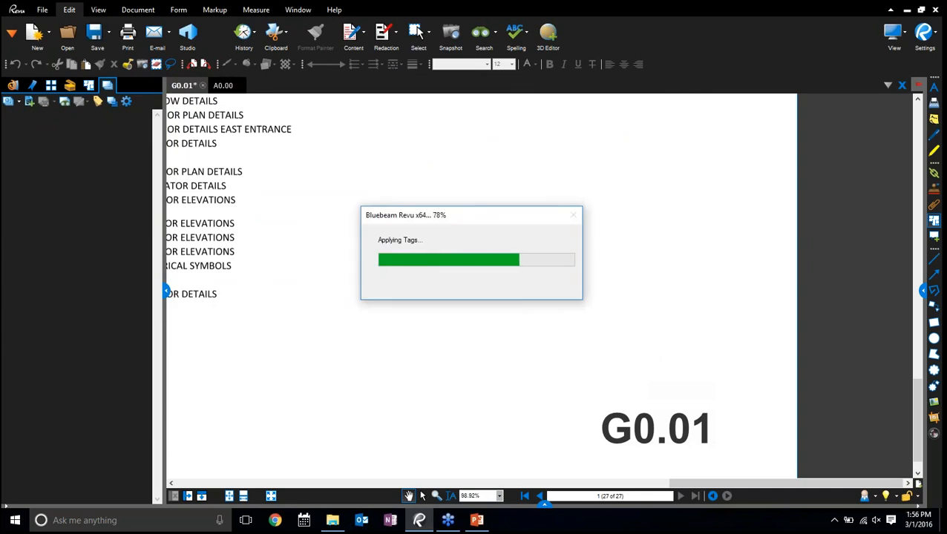
Check the tags stored in G0.01's file properties, then hide the properties again
{"action": "left_click", "coordinate": [923, 292]}
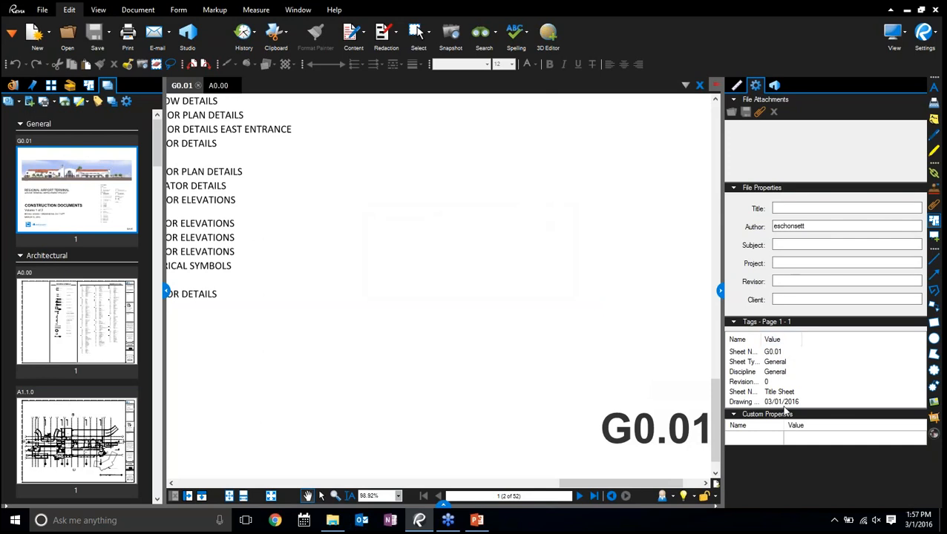
{"action": "left_click", "coordinate": [779, 356]}
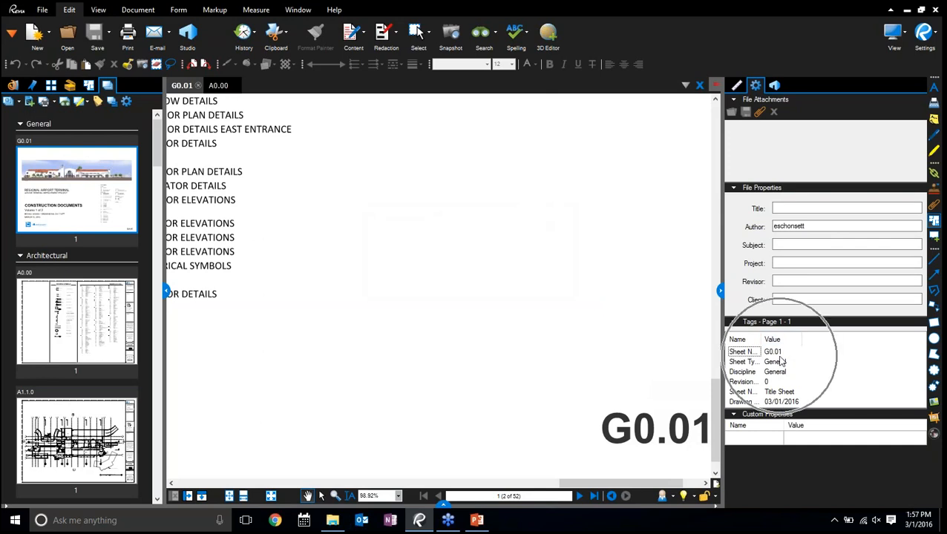
{"action": "left_click", "coordinate": [720, 292]}
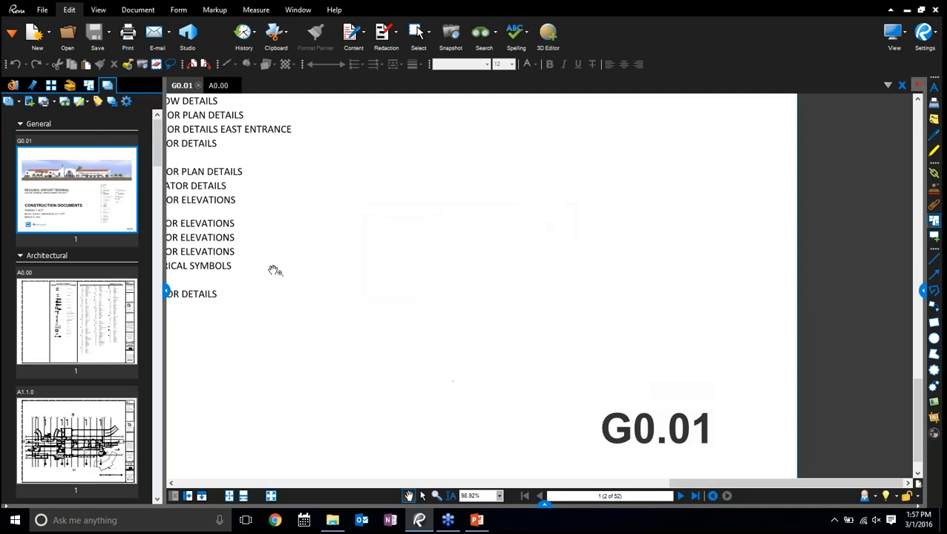
Add all the revised PDFs, from A1.1.0 to S1.1.1_REV 1, in the REVISIONS 1 folder to the set
{"action": "left_click", "coordinate": [19, 105]}
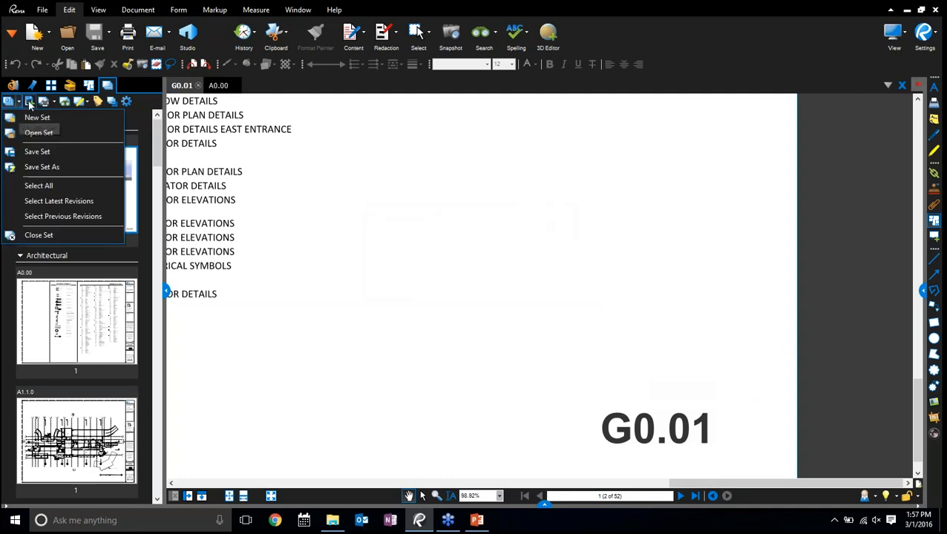
{"action": "left_click", "coordinate": [29, 103]}
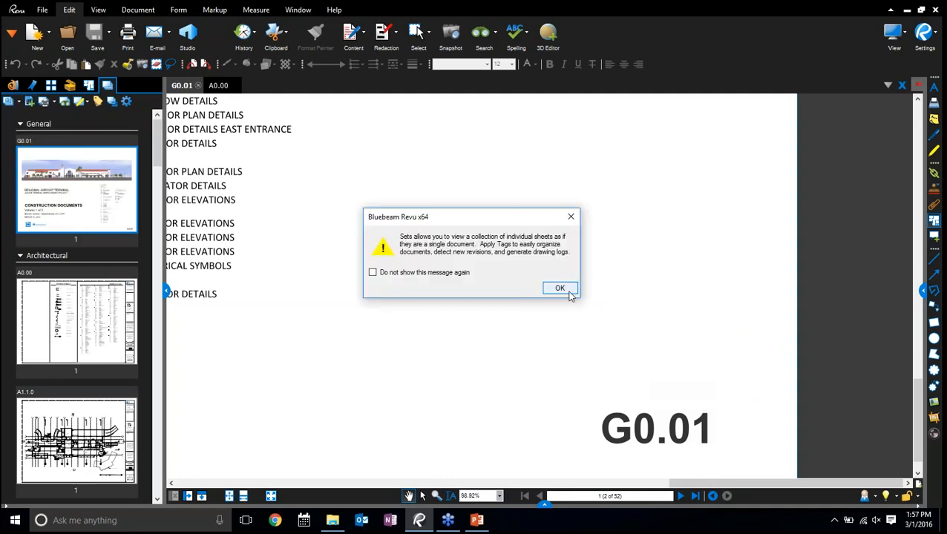
{"action": "left_click", "coordinate": [568, 294]}
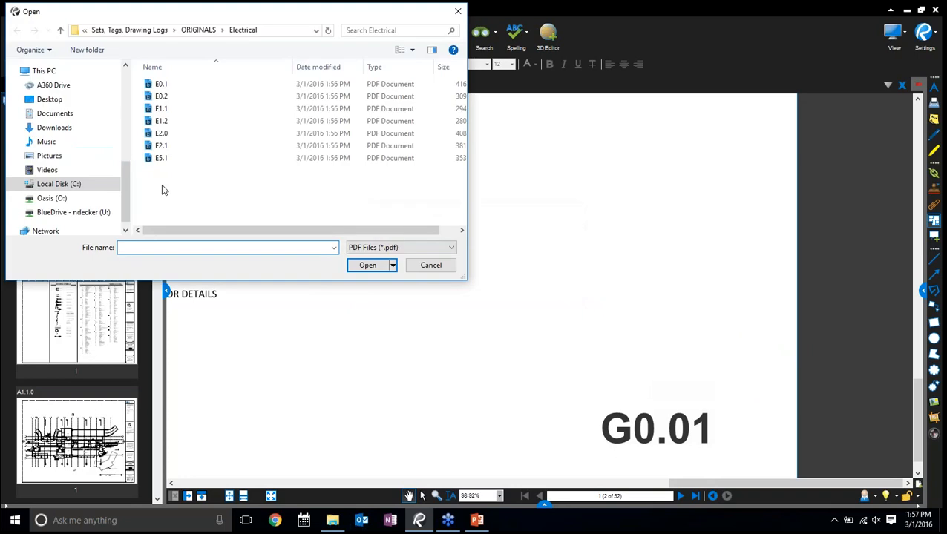
{"action": "left_click", "coordinate": [159, 31]}
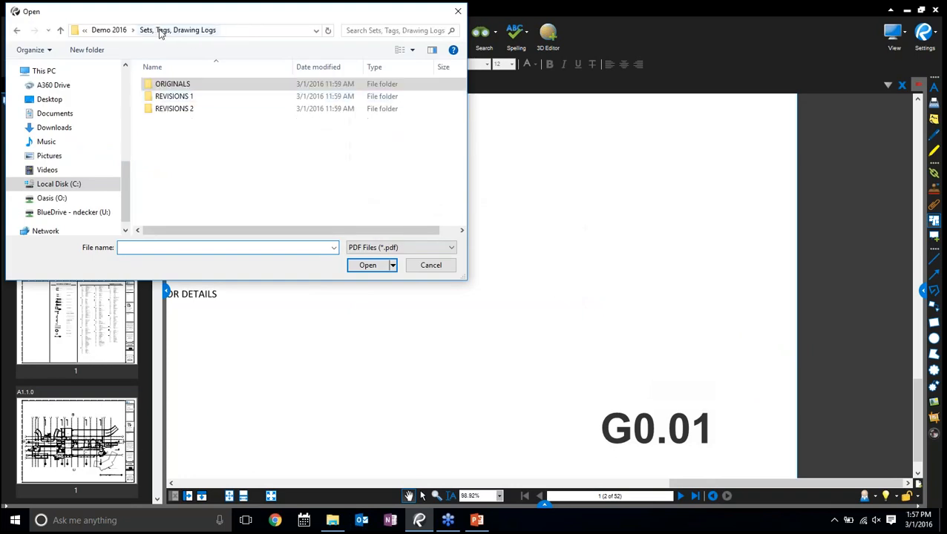
{"action": "double_click", "coordinate": [174, 97]}
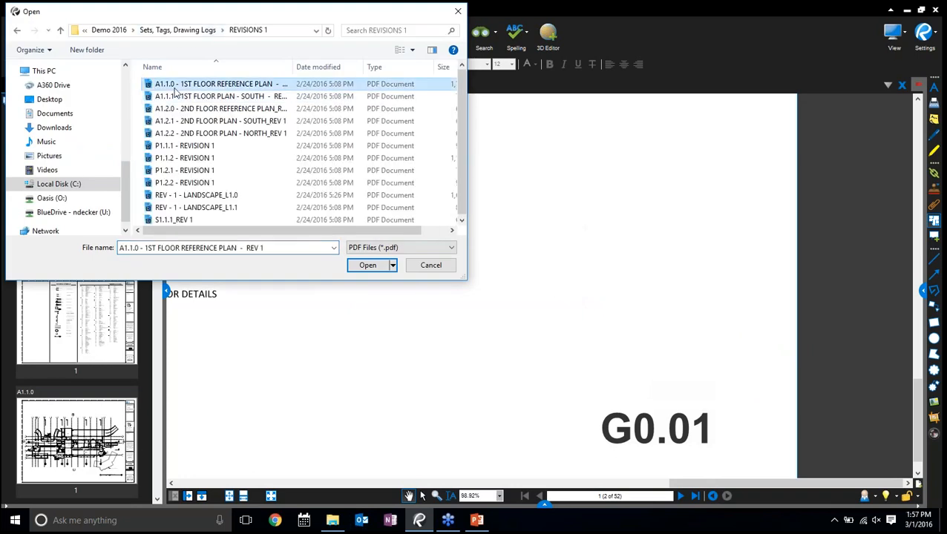
{"action": "left_click", "coordinate": [198, 221], "text": "shift"}
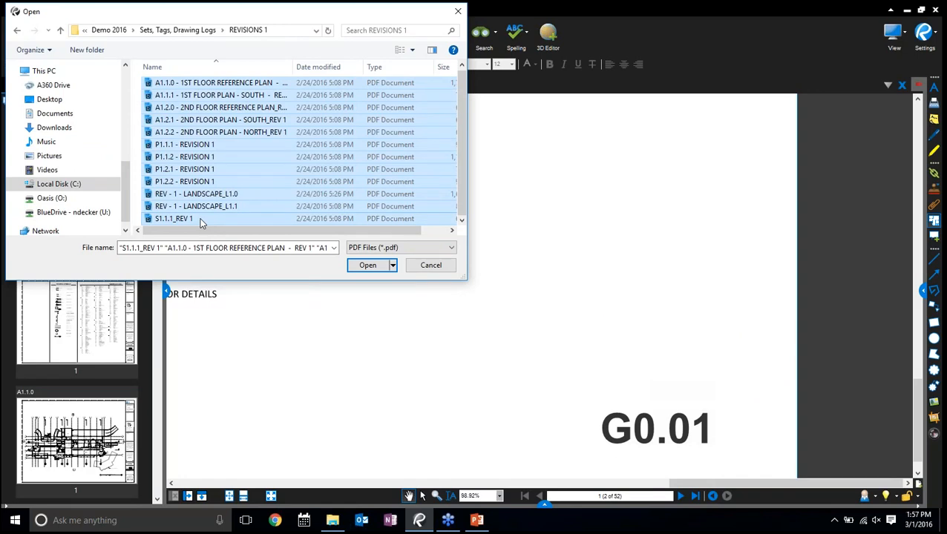
{"action": "left_click", "coordinate": [362, 267]}
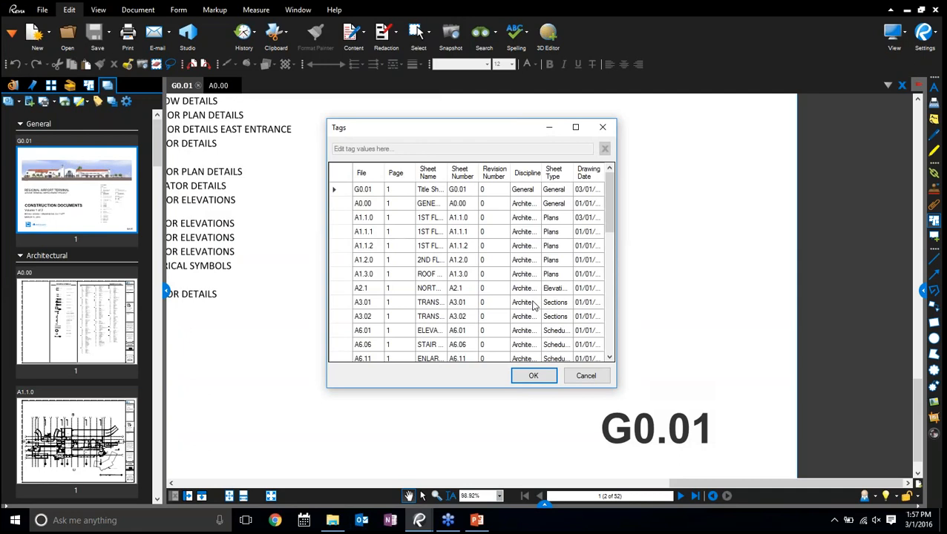
Reposition and widen the Tags window, then compare the drawing dates of G0.01 and the original A1.1.0
{"action": "left_click_drag", "start_coordinate": [475, 132], "coordinate": [321, 93]}
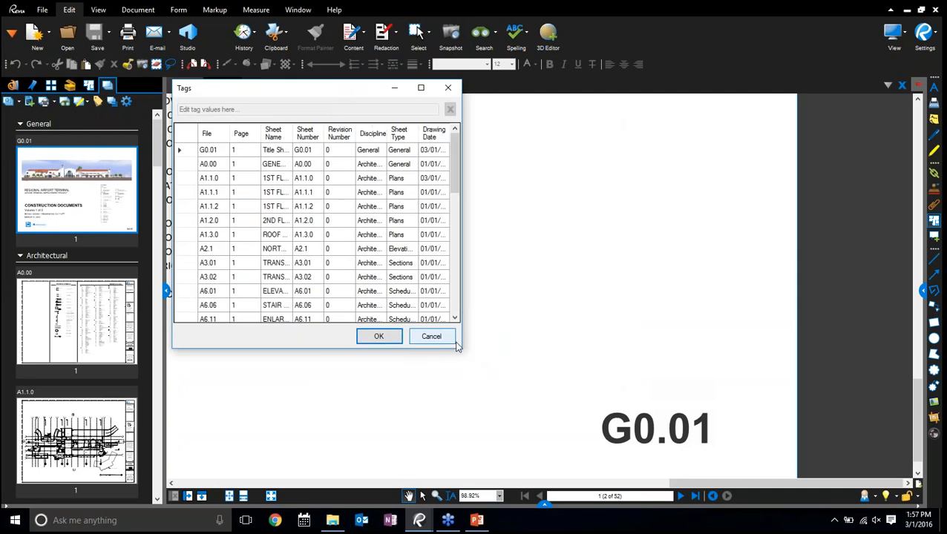
{"action": "left_click_drag", "start_coordinate": [460, 334], "coordinate": [731, 340]}
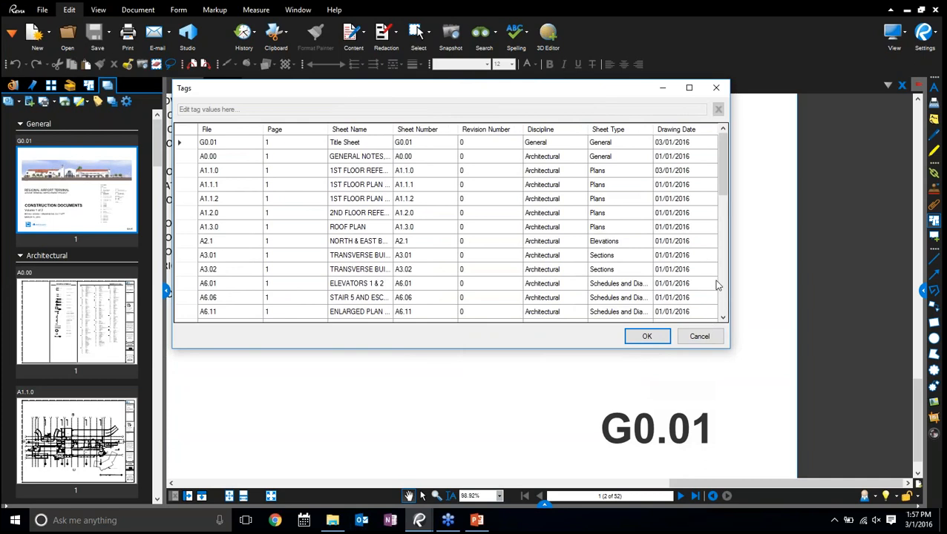
{"action": "left_click", "coordinate": [681, 144]}
{"action": "left_click", "coordinate": [677, 170]}
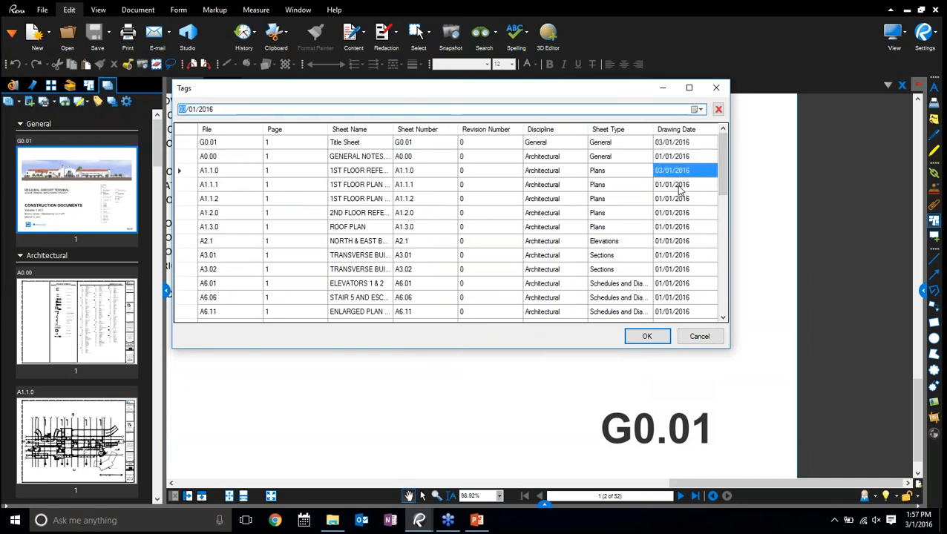
{"action": "mouse_move", "coordinate": [725, 171]}
{"action": "left_mouse_down"}
{"action": "mouse_move", "coordinate": [721, 189]}
{"action": "mouse_move", "coordinate": [724, 159]}
{"action": "left_mouse_up"}
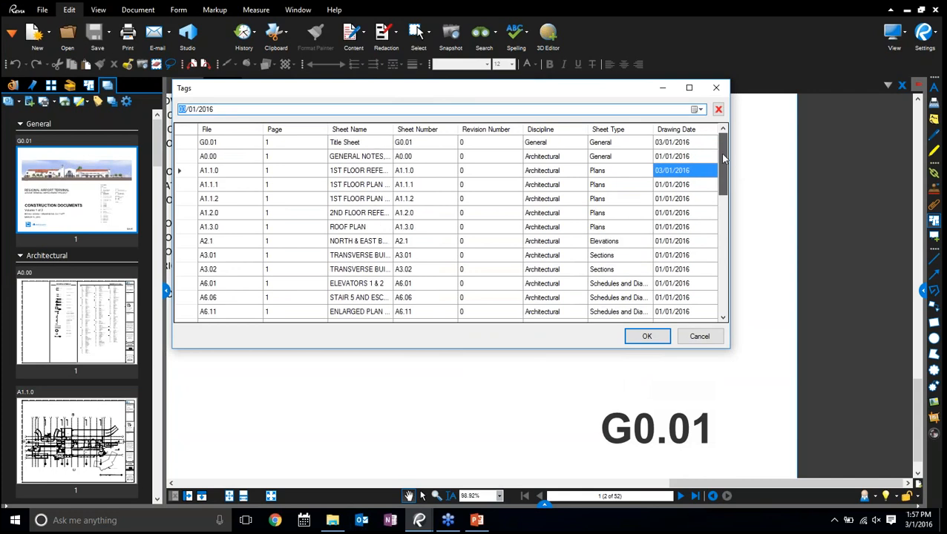
{"action": "left_click", "coordinate": [657, 145]}
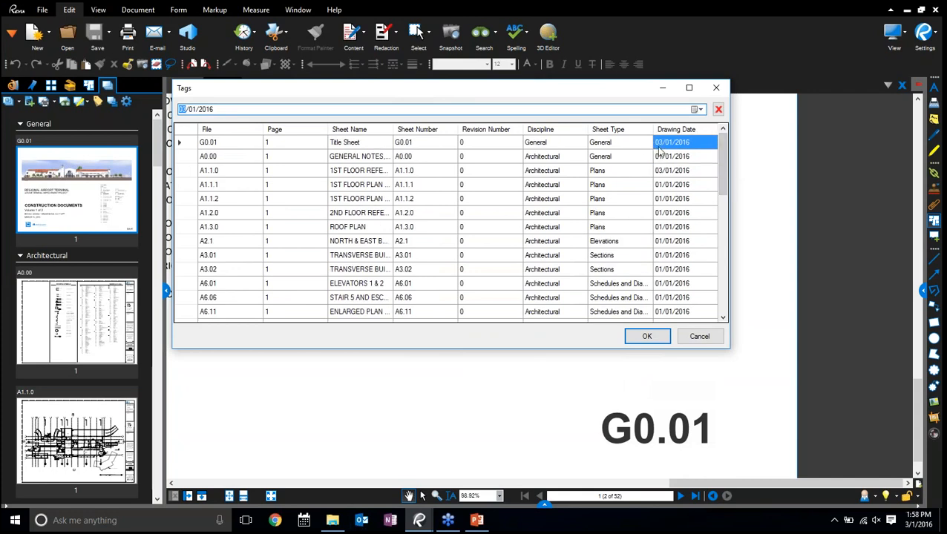
{"action": "left_click", "coordinate": [669, 170]}
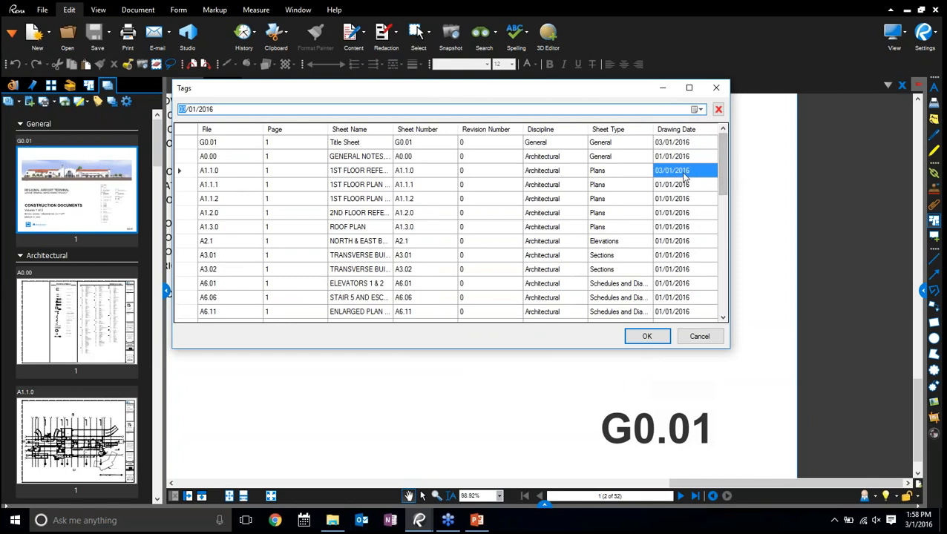
Check the revised A1.1.0's revision number, drawing date, discipline and sheet type, then accept the tags
{"action": "left_click_drag", "start_coordinate": [724, 173], "coordinate": [728, 301]}
{"action": "left_click", "coordinate": [499, 157]}
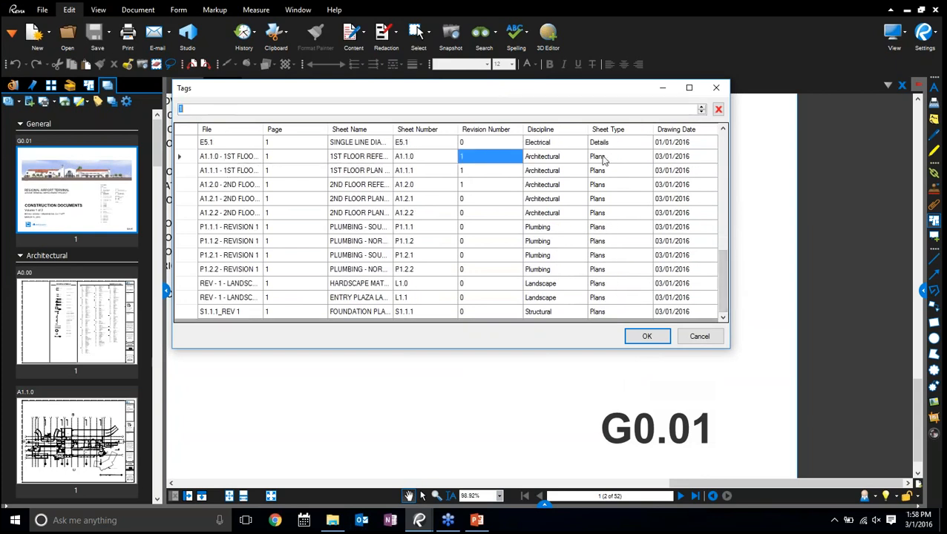
{"action": "left_click", "coordinate": [674, 158]}
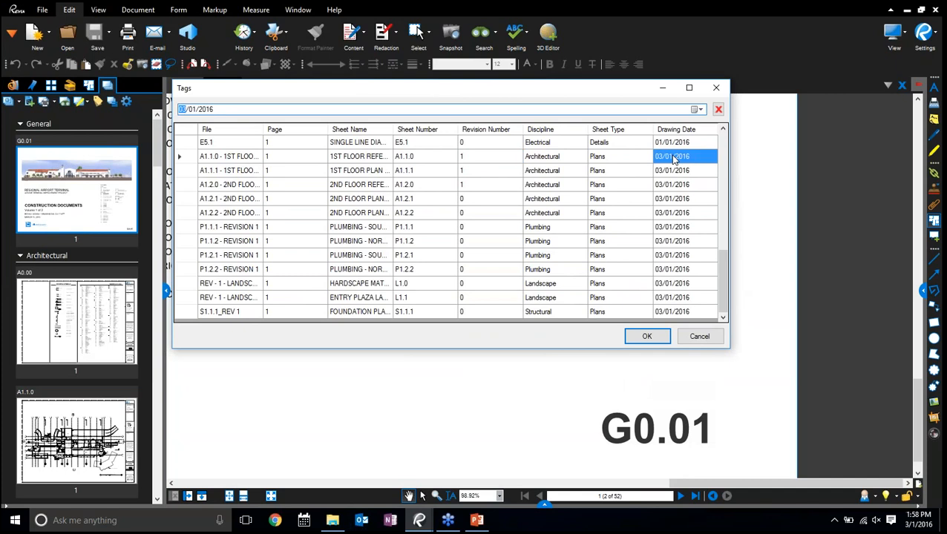
{"action": "left_click", "coordinate": [572, 159]}
{"action": "left_click", "coordinate": [632, 159]}
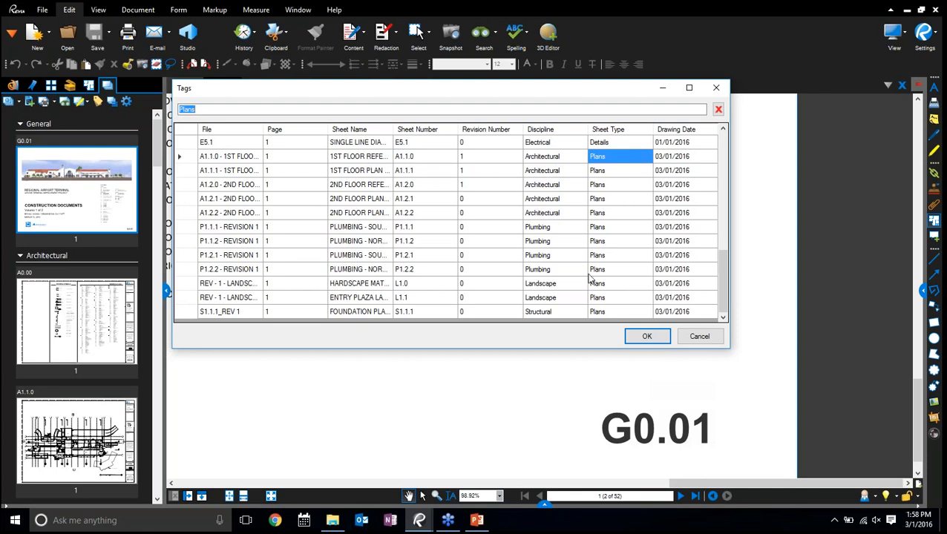
{"action": "left_click", "coordinate": [643, 338]}
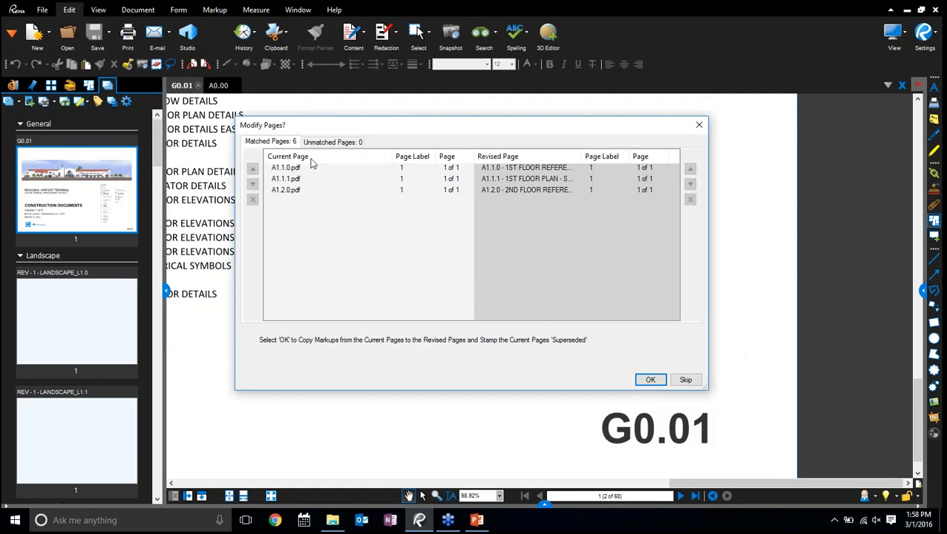
Review matched pages A1.1.0, A1.1.1 and A1.2.0, then copy their markups to the revised pages and stamp the current ones Superseded
{"action": "left_click", "coordinate": [309, 167]}
{"action": "left_click", "coordinate": [309, 179]}
{"action": "left_click", "coordinate": [302, 191]}
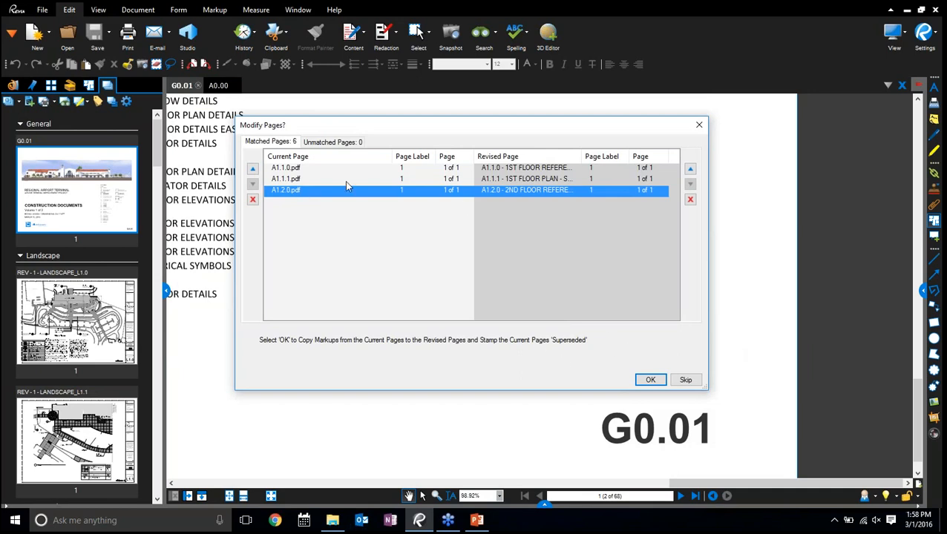
{"action": "left_click", "coordinate": [302, 168]}
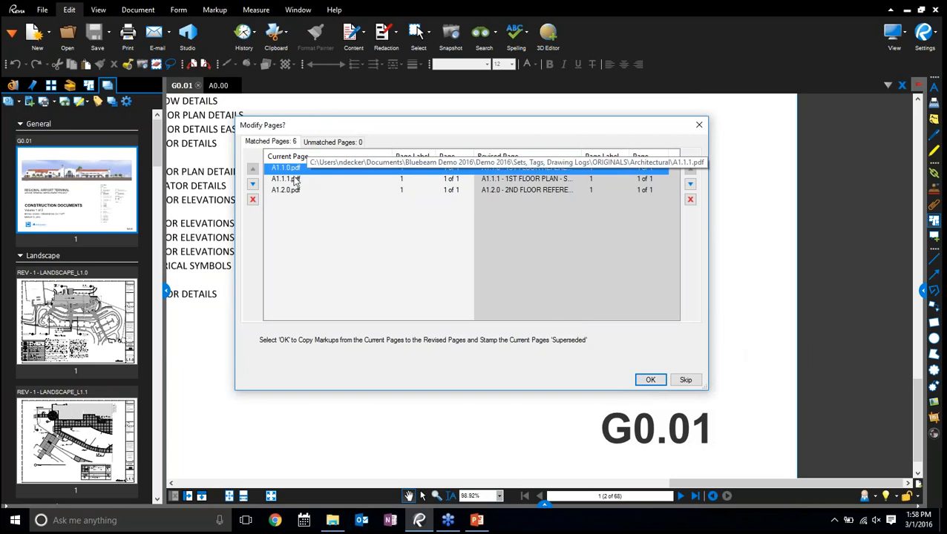
{"action": "left_click", "coordinate": [650, 381]}
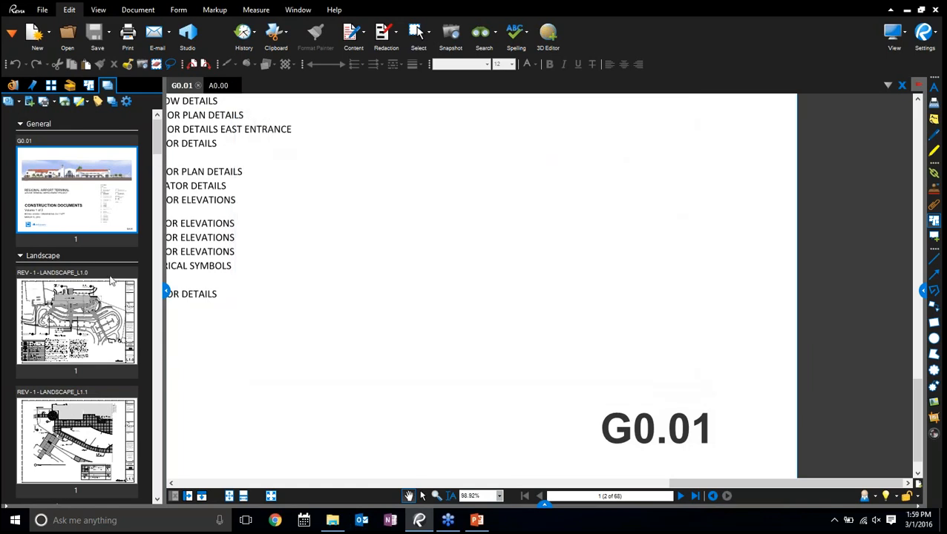
Collapse the General, Landscape and Structural categories in the set
{"action": "left_click", "coordinate": [20, 124]}
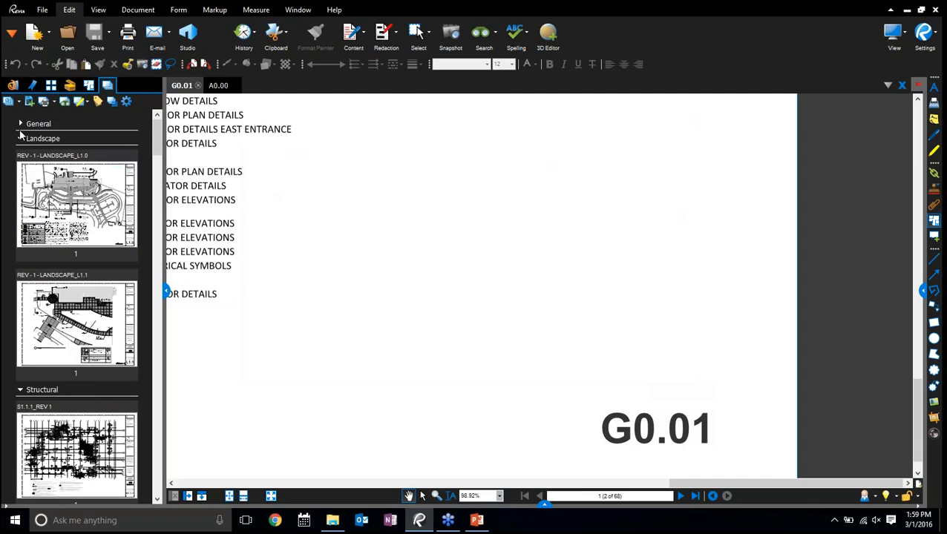
{"action": "left_click", "coordinate": [20, 138]}
{"action": "left_click", "coordinate": [20, 153]}
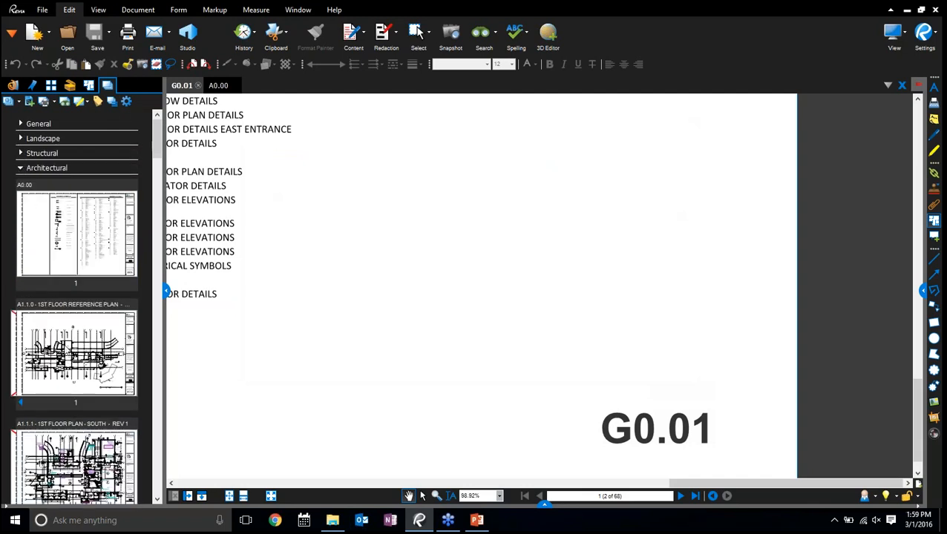
Open the revised A1.1.0 1st floor reference plan and switch to its previous, superseded version
{"action": "left_click", "coordinate": [67, 350]}
{"action": "scroll", "coordinate": [412, 256], "scroll_direction": "down", "scroll_amount": 6}
{"action": "left_click_drag", "start_coordinate": [412, 256], "coordinate": [606, 324]}
{"action": "left_click", "coordinate": [20, 404]}
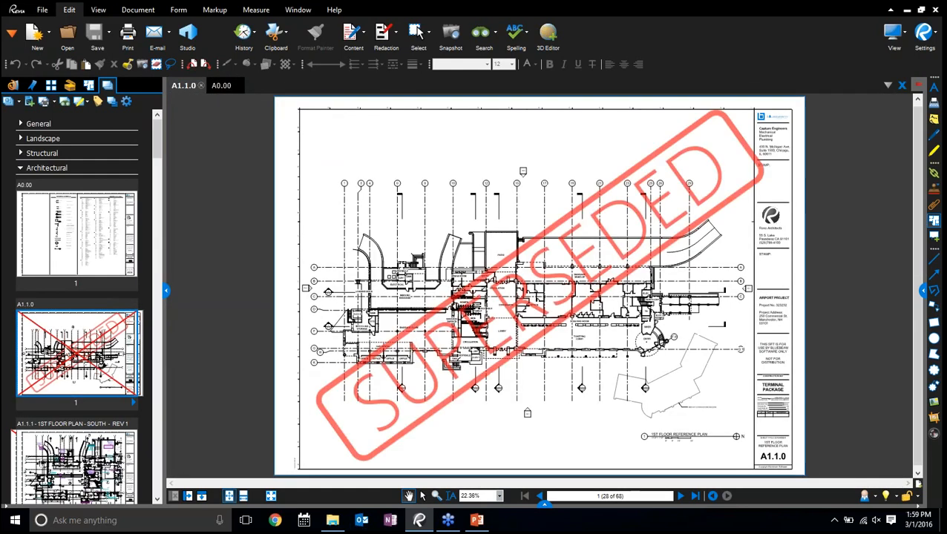
Open A1.1.1 - 1ST FLOOR PLAN - SOUTH - REV 1, accept showing its layers, and return to the set's sheets
{"action": "scroll", "coordinate": [67, 349], "scroll_direction": "down", "scroll_amount": 3}
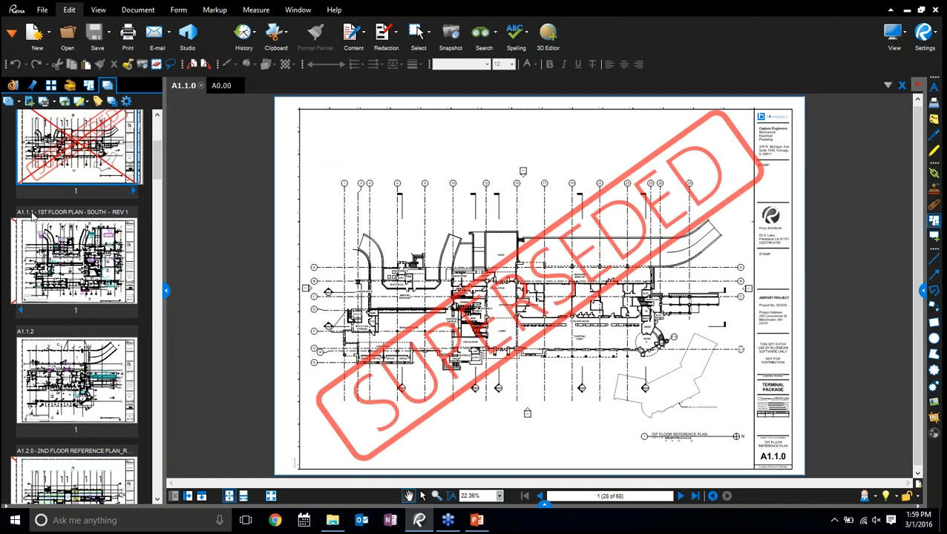
{"action": "left_click", "coordinate": [59, 250]}
{"action": "left_click", "coordinate": [521, 284]}
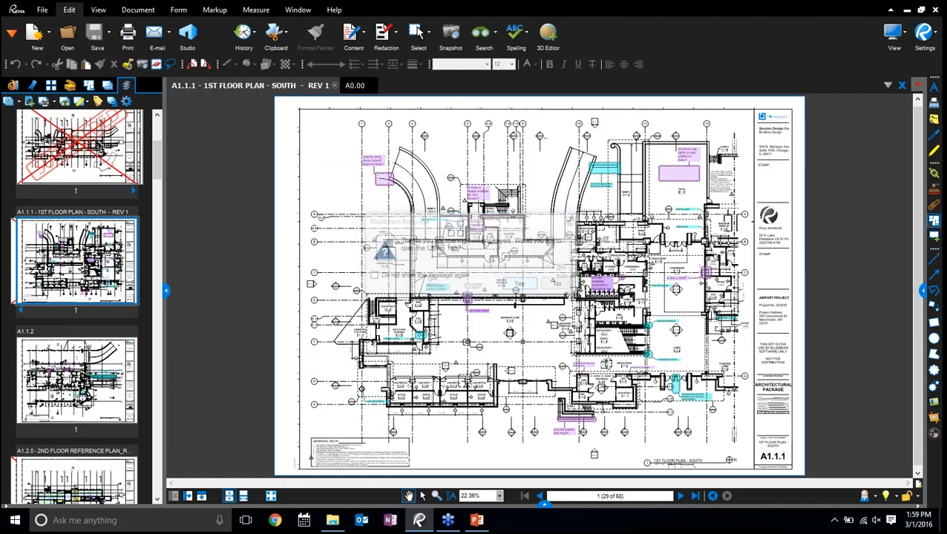
{"action": "left_click", "coordinate": [107, 86]}
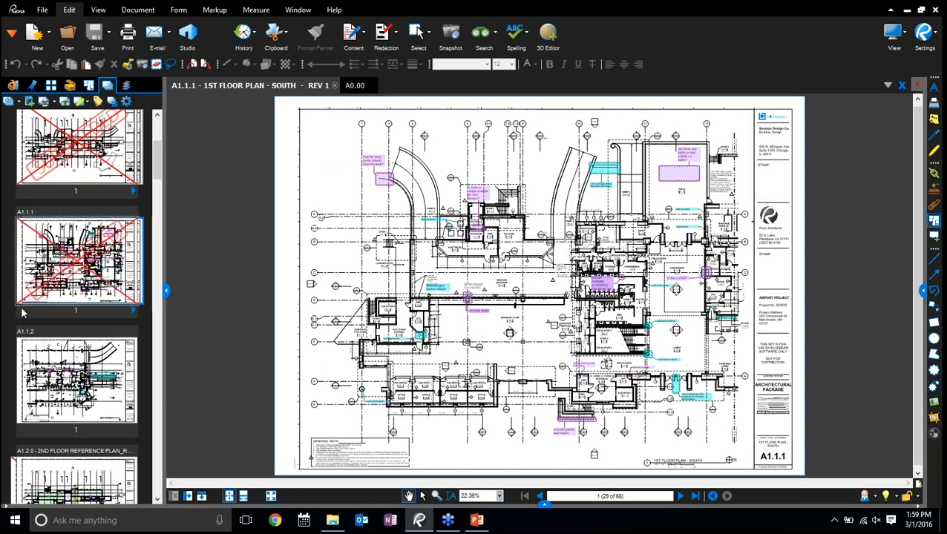
View the superseded version of sheet A1.1.1, then look over the set's tag table and close it without changes
{"action": "left_click", "coordinate": [52, 289]}
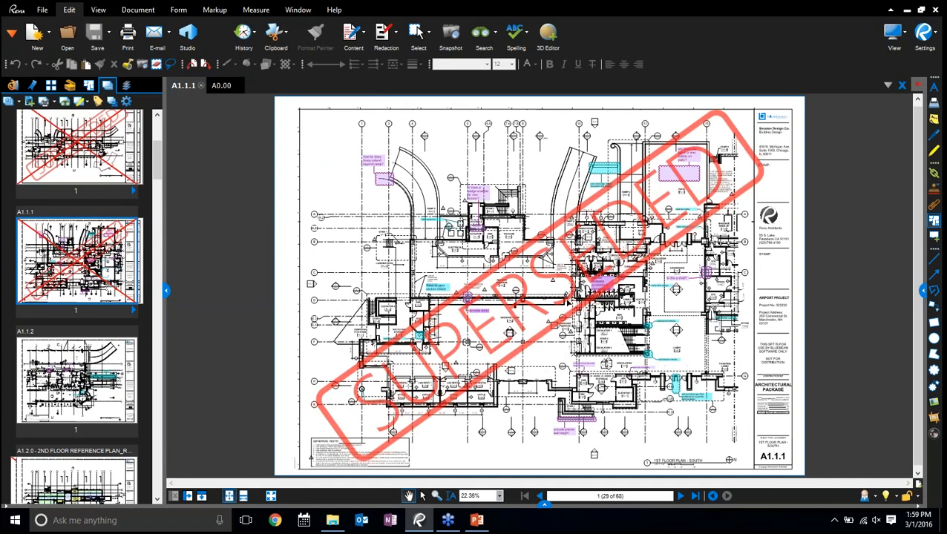
{"action": "left_click", "coordinate": [568, 301]}
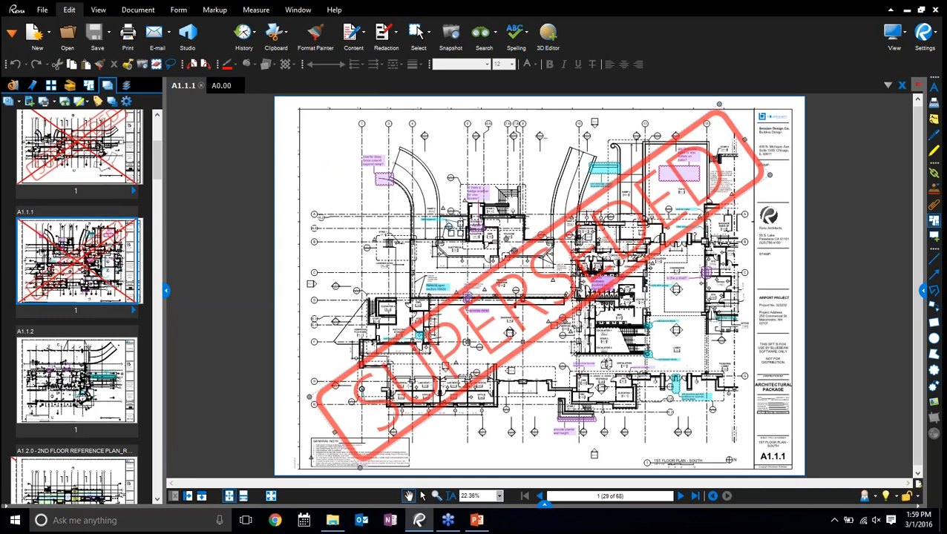
{"action": "left_click", "coordinate": [86, 104]}
{"action": "left_click", "coordinate": [98, 101]}
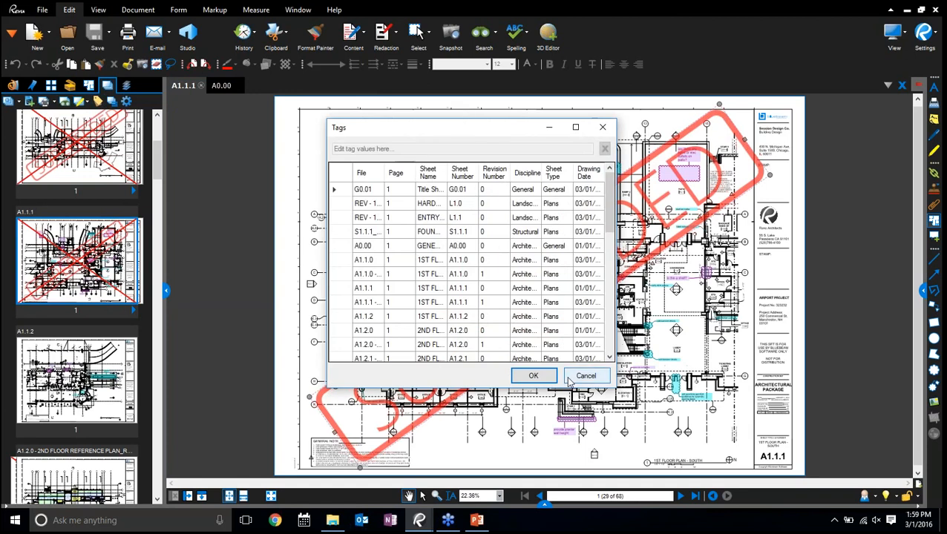
{"action": "left_click", "coordinate": [585, 376]}
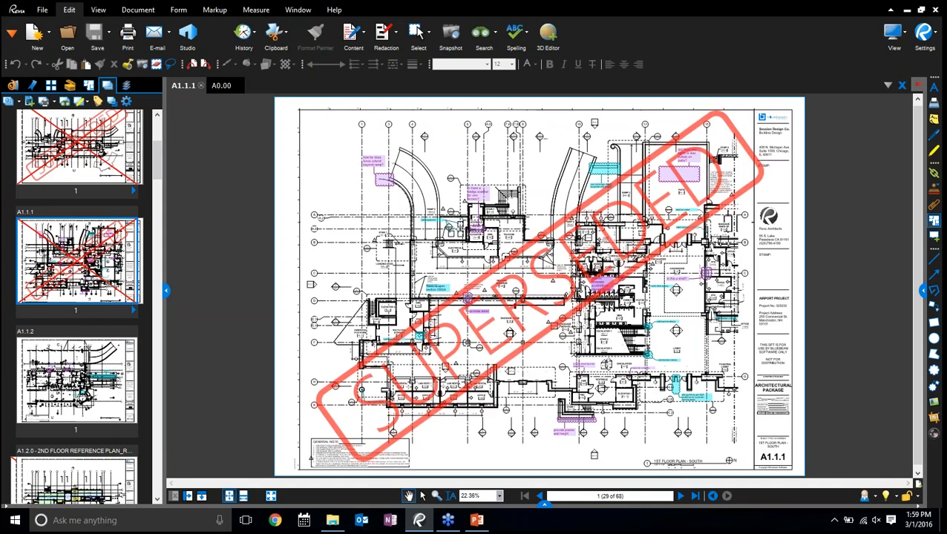
Start a drawing log export with only the Sheet Number, Sheet Type, Discipline, Revision Number, Drawing Date, Superseded and Category columns
{"action": "left_click", "coordinate": [87, 103]}
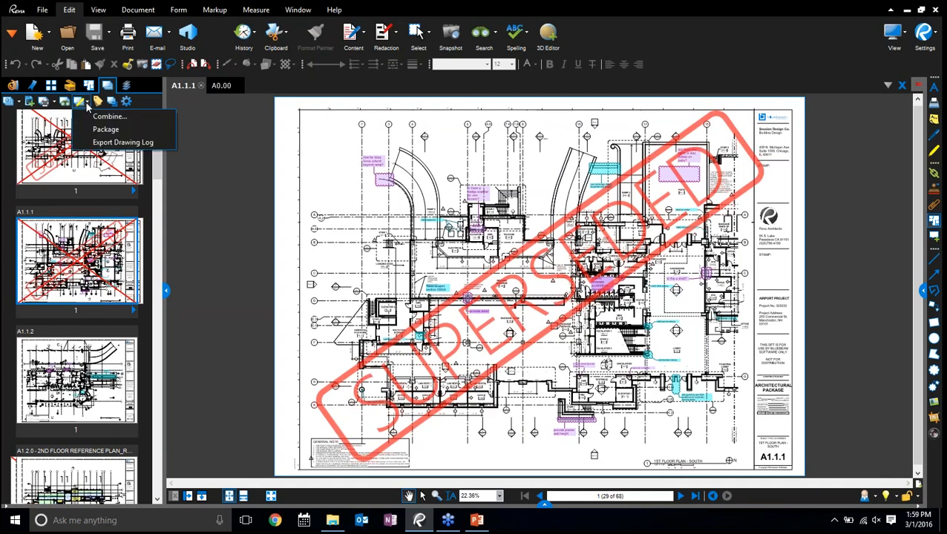
{"action": "left_click", "coordinate": [97, 146]}
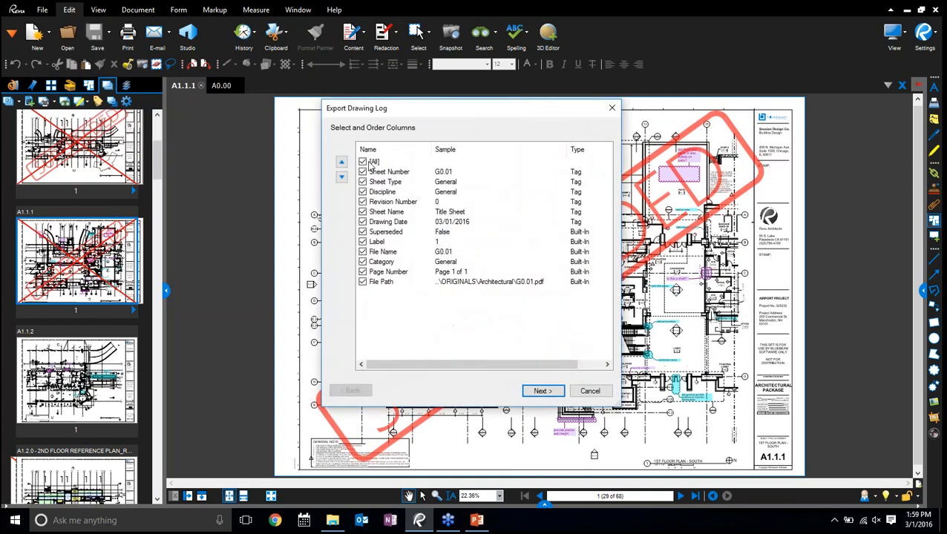
{"action": "left_click", "coordinate": [362, 171]}
{"action": "left_click", "coordinate": [362, 182]}
{"action": "left_click", "coordinate": [363, 192]}
{"action": "left_click", "coordinate": [362, 191]}
{"action": "left_click", "coordinate": [362, 192]}
{"action": "left_click", "coordinate": [362, 203]}
{"action": "left_click", "coordinate": [362, 222]}
{"action": "left_click", "coordinate": [362, 232]}
{"action": "left_click", "coordinate": [362, 262]}
{"action": "left_click", "coordinate": [542, 391]}
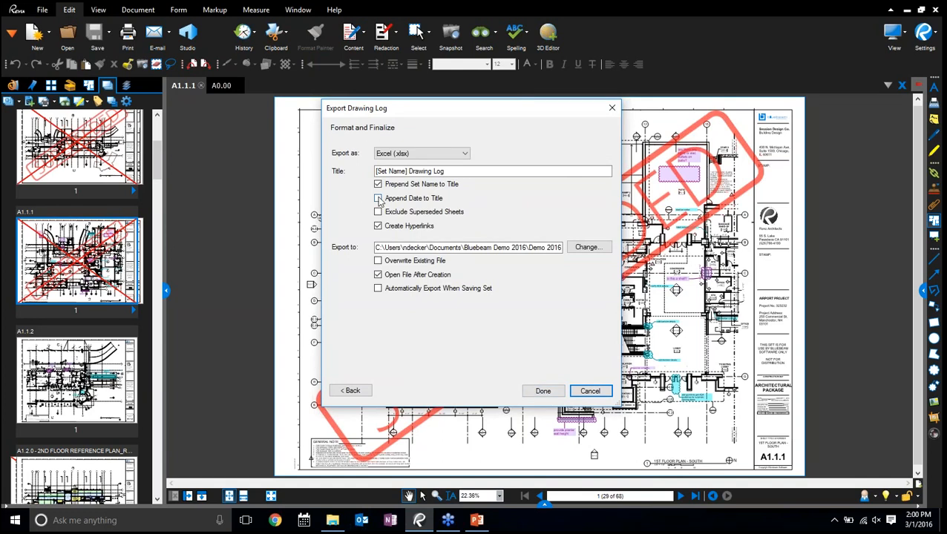
Set the drawing log's export format to PDF and append the date to its title
{"action": "left_click", "coordinate": [456, 155]}
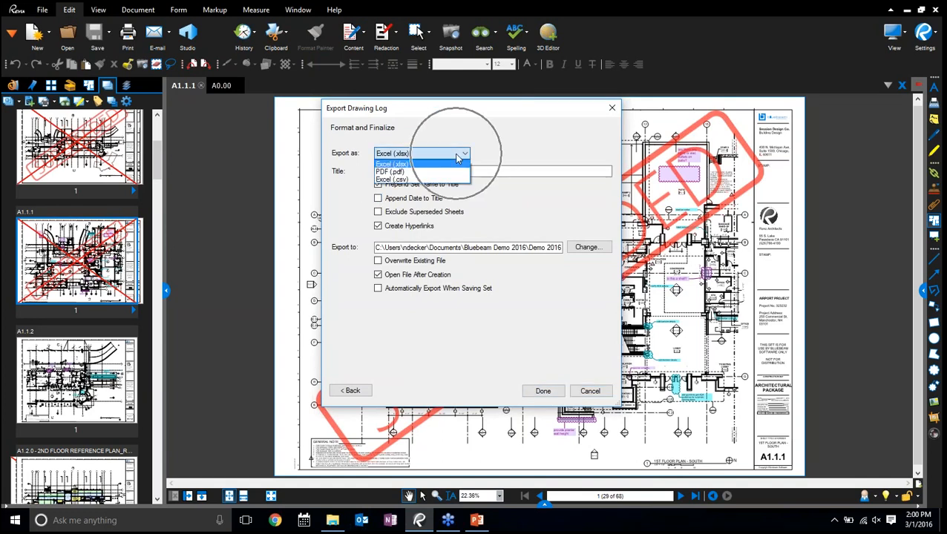
{"action": "left_click", "coordinate": [442, 173]}
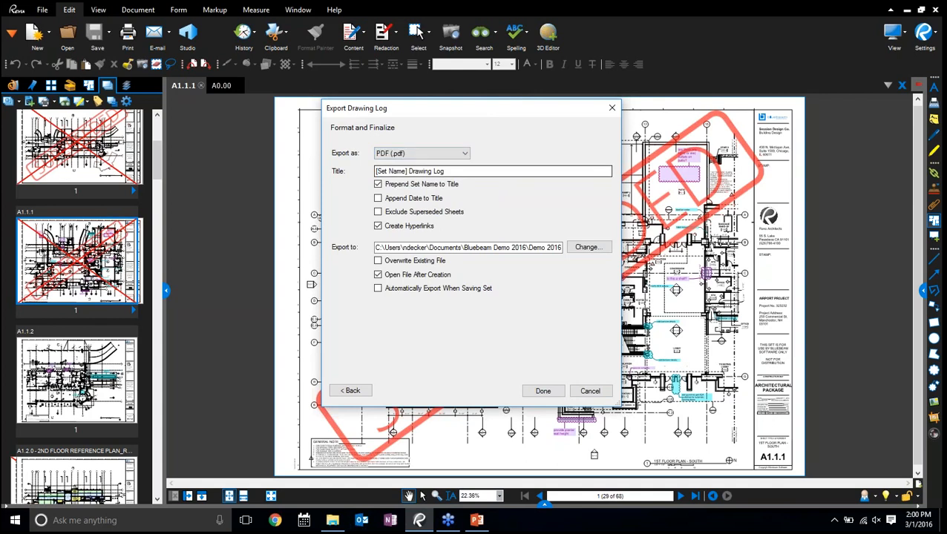
{"action": "left_click", "coordinate": [438, 154]}
{"action": "left_click", "coordinate": [438, 172]}
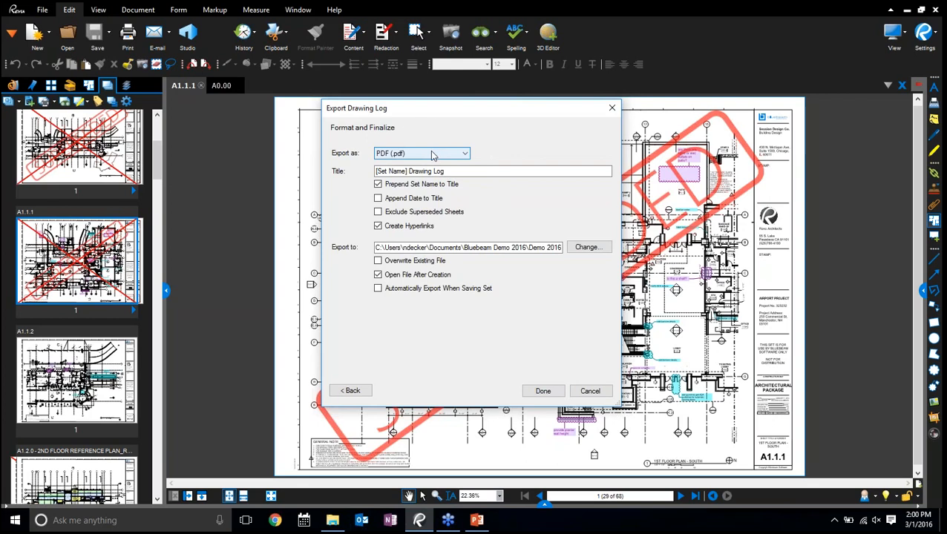
{"action": "left_click", "coordinate": [377, 199]}
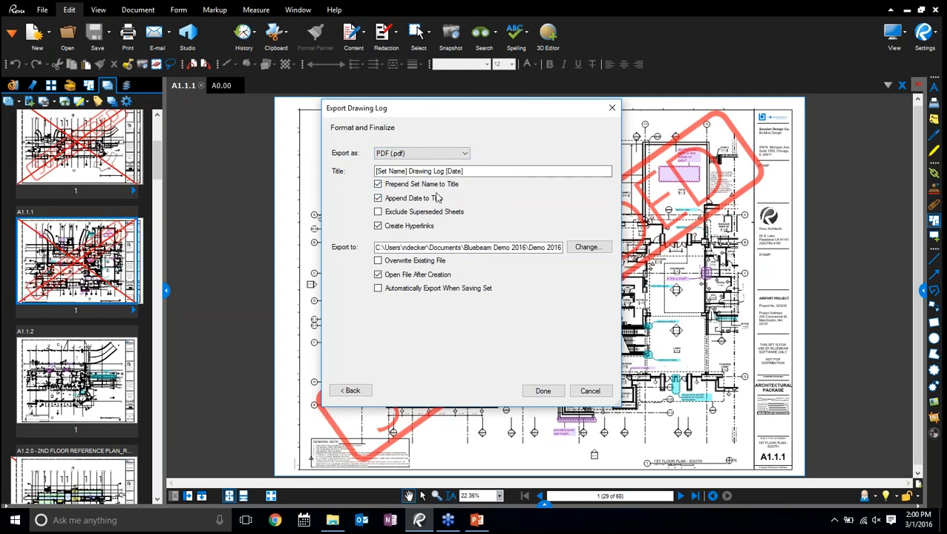
Replace the title text before the date with "Orange Blade" and export the drawing log
{"action": "left_click", "coordinate": [463, 171]}
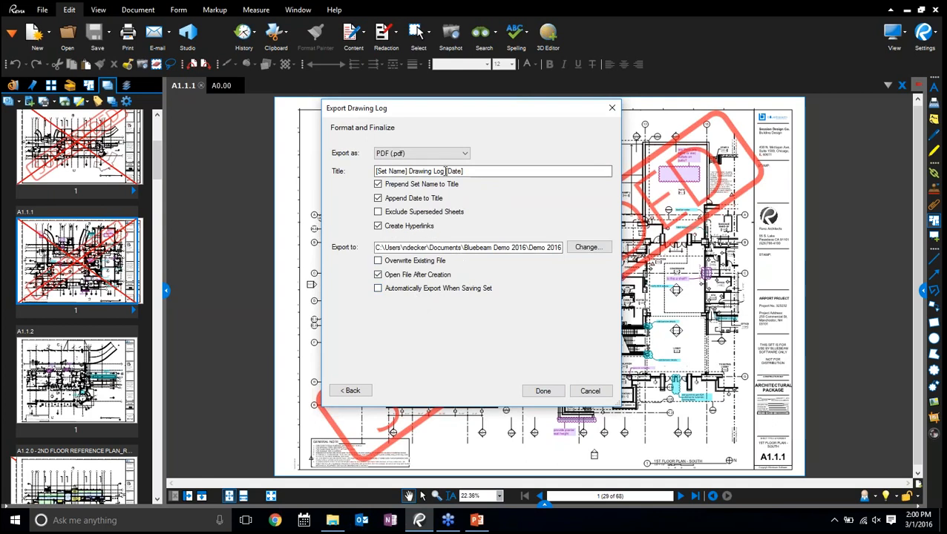
{"action": "left_click_drag", "start_coordinate": [446, 172], "coordinate": [426, 165]}
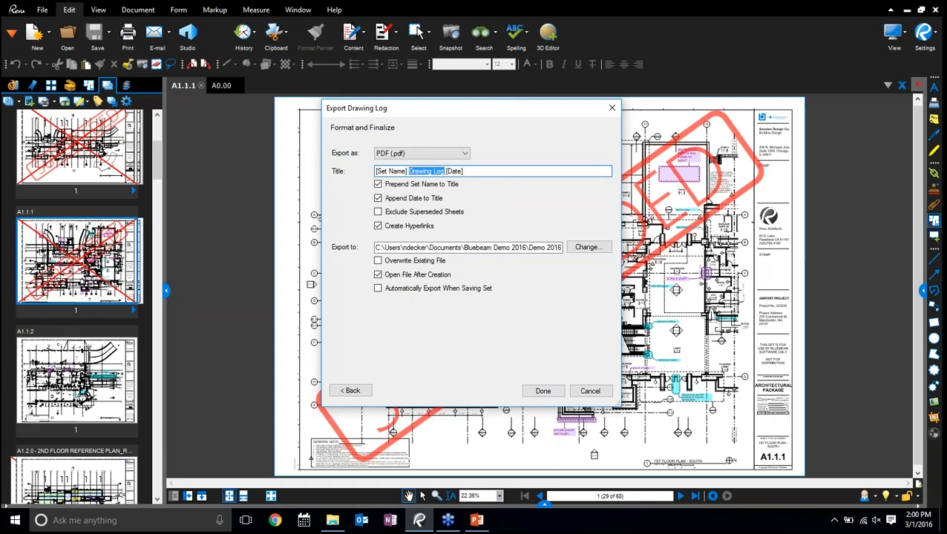
{"action": "type", "text": "Orange Blade"}
{"action": "left_click", "coordinate": [541, 389]}
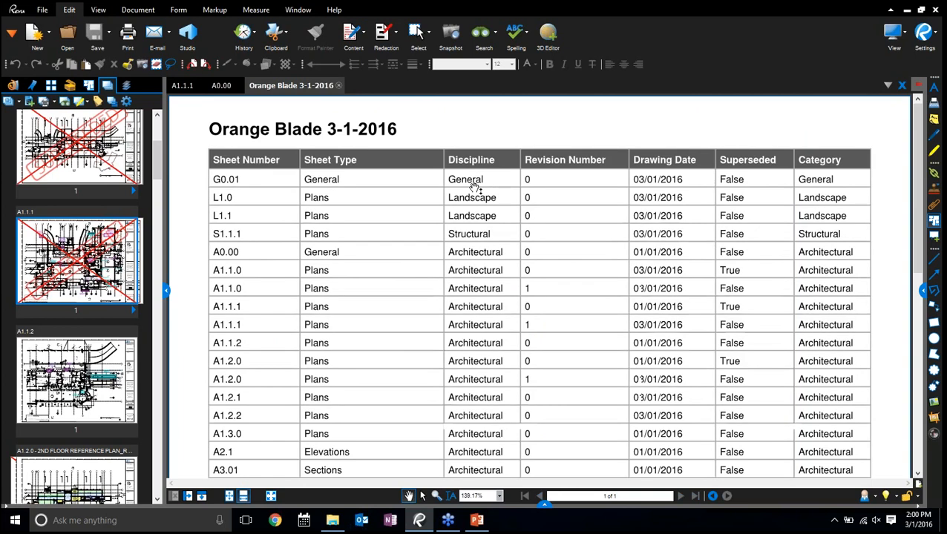
Look through the exported drawing log, open sheet A0.00 from its hyperlink and close that sheet again
{"action": "scroll", "coordinate": [455, 194], "scroll_direction": "down", "scroll_amount": 6}
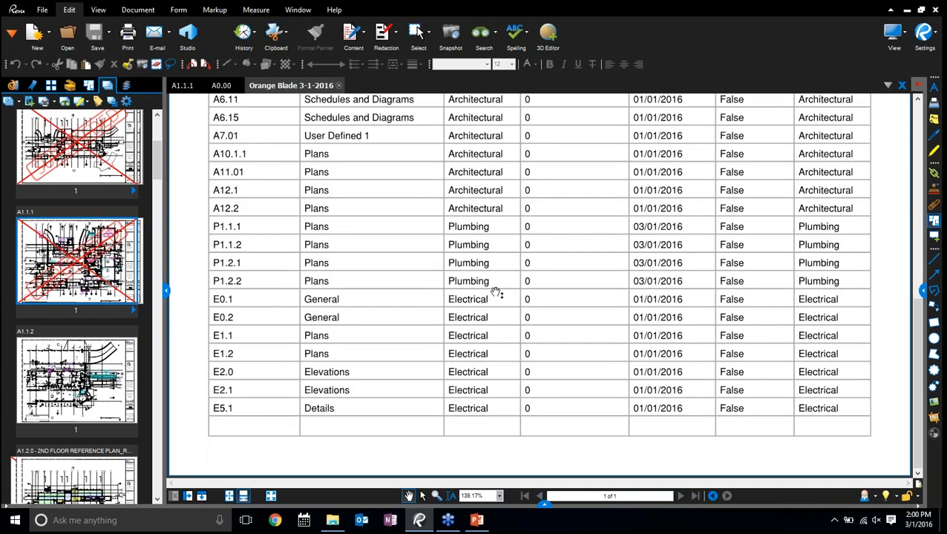
{"action": "scroll", "coordinate": [482, 282], "scroll_direction": "up", "scroll_amount": 6}
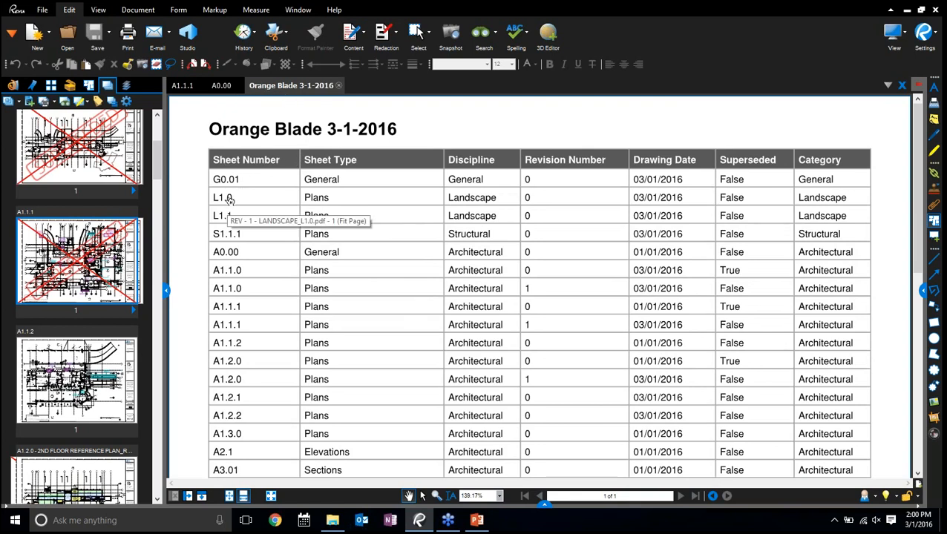
{"action": "key", "text": "ctrl"}
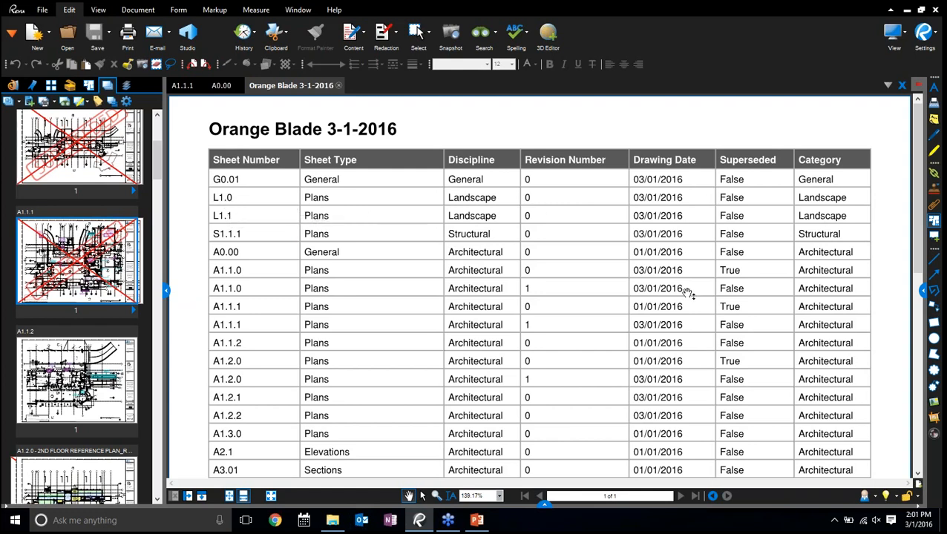
{"action": "key", "text": "ctrl"}
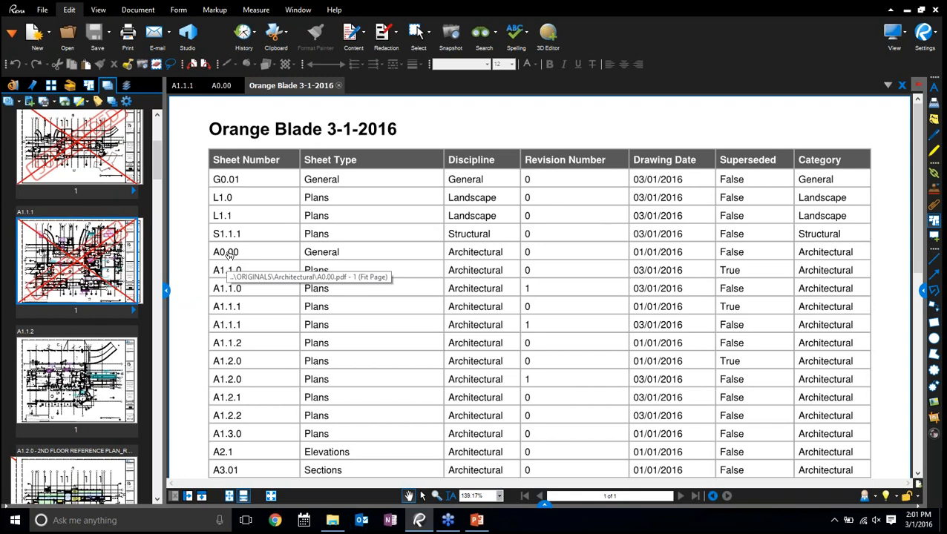
{"action": "left_click", "coordinate": [227, 252]}
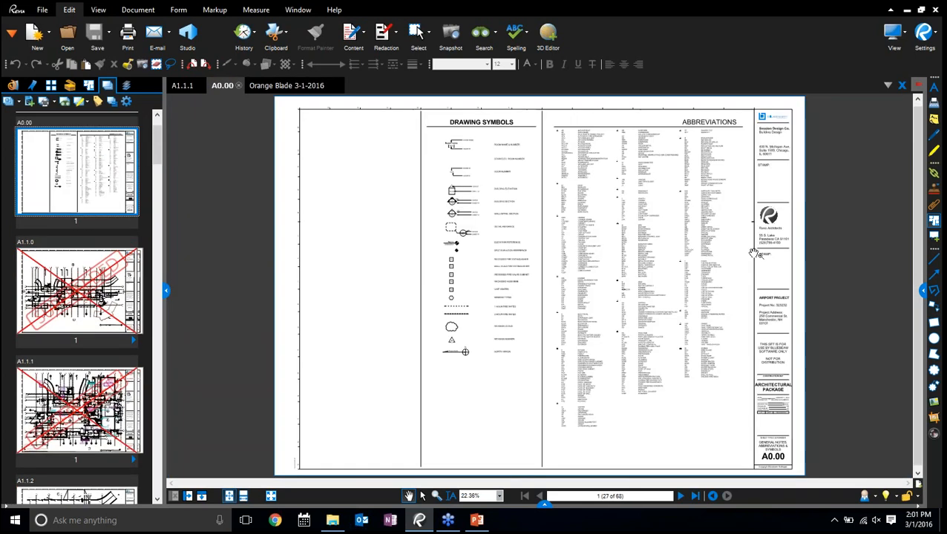
{"action": "left_click", "coordinate": [238, 86]}
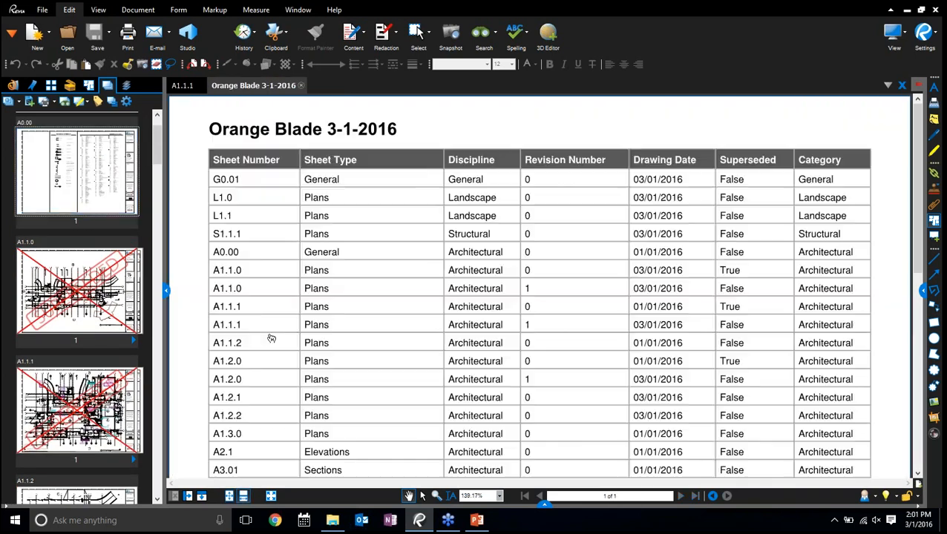
Review the log's revision and superseded entries, then open the superseded A1.1.0 sheet from its hyperlink
{"action": "scroll", "coordinate": [271, 308], "scroll_direction": "down", "scroll_amount": 3}
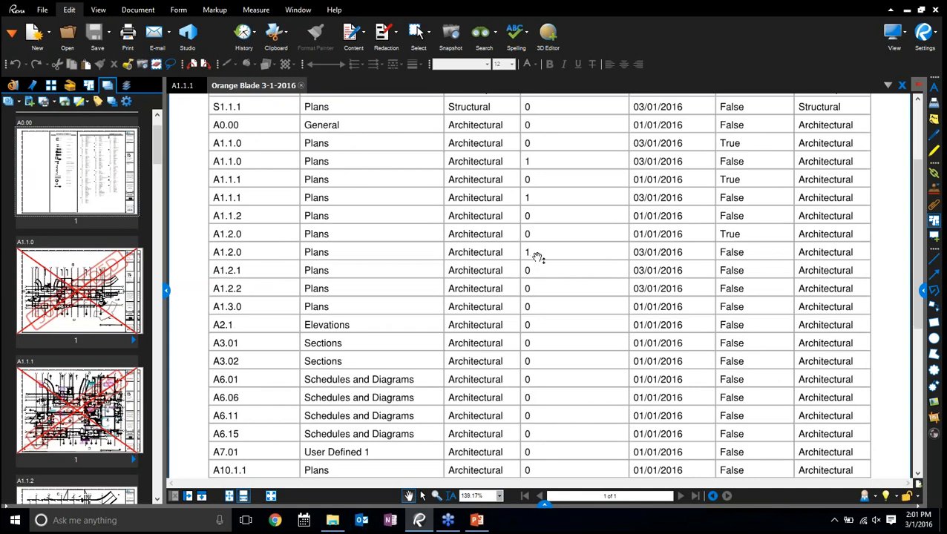
{"action": "scroll", "coordinate": [532, 251], "scroll_direction": "up", "scroll_amount": 3}
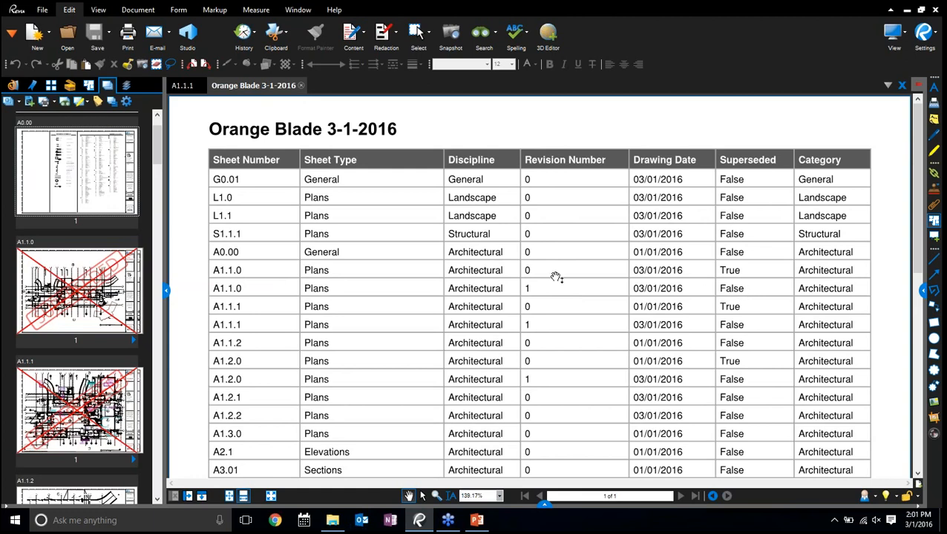
{"action": "left_click", "coordinate": [731, 270]}
{"action": "left_click", "coordinate": [230, 272]}
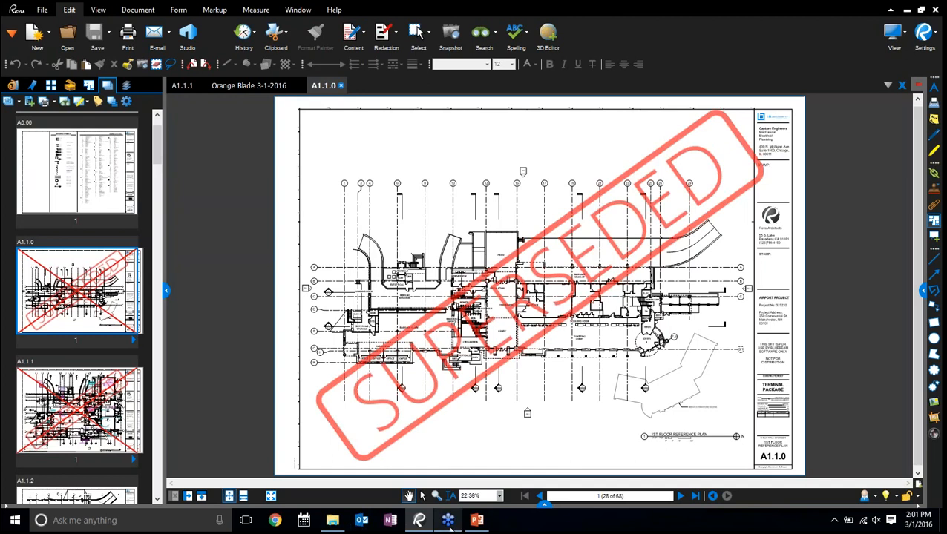
Switch to the PowerPoint presentation and start the slide show from the New Features slide
{"action": "left_click", "coordinate": [476, 521]}
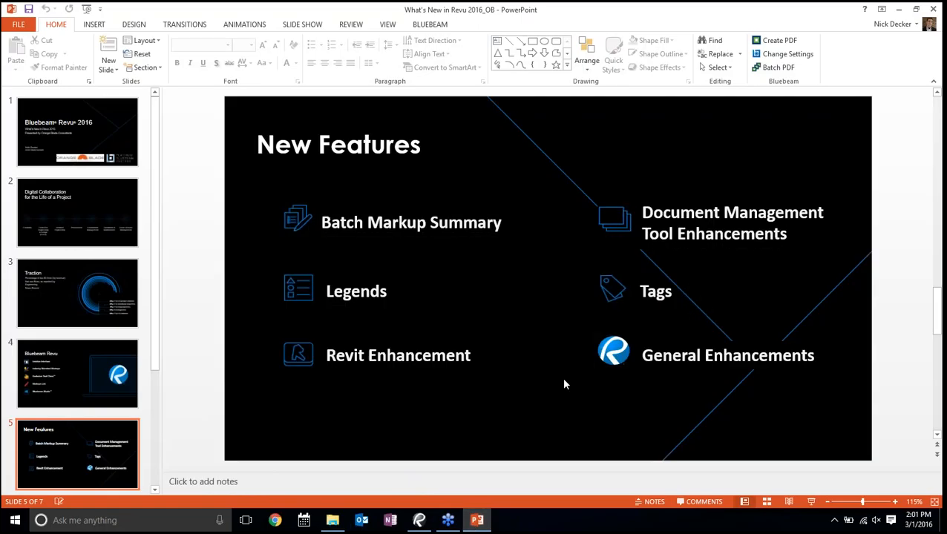
{"action": "left_click", "coordinate": [811, 502]}
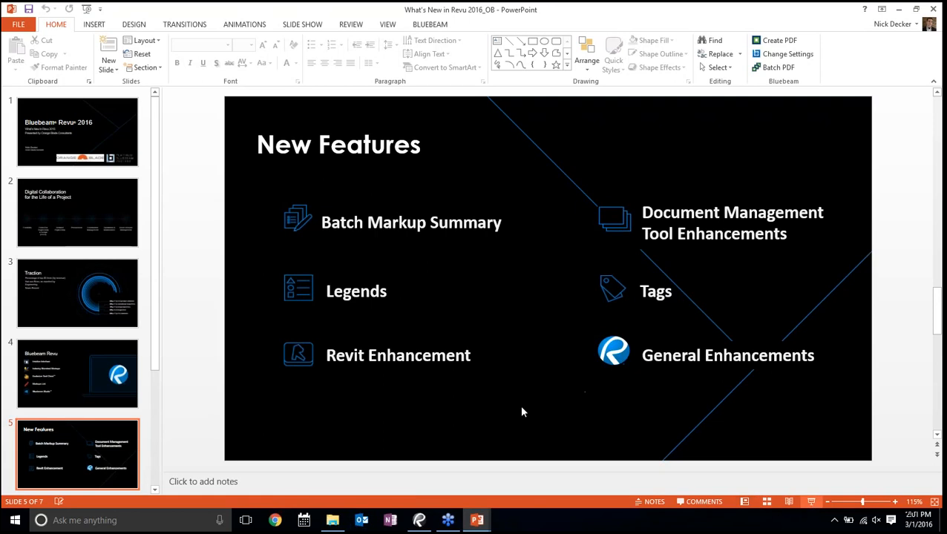